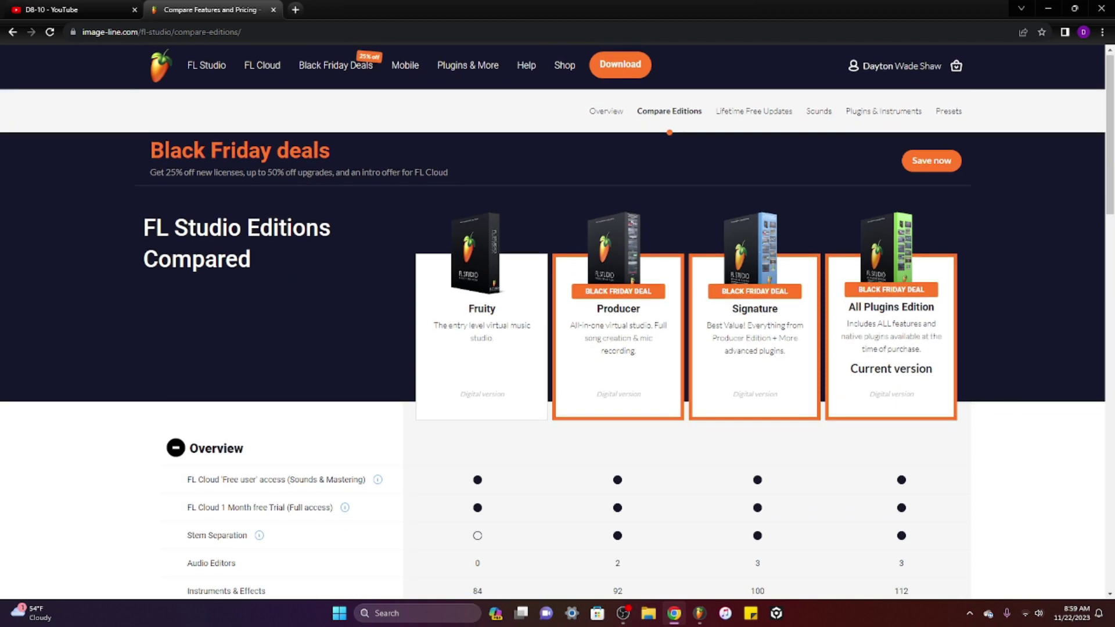
# Examine the FL Studio editions comparison table, from the edition descriptions down through the Overview feature rows.
pyautogui.scroll(-1, 929, 395)
pyautogui.scroll(-1, 922, 360)
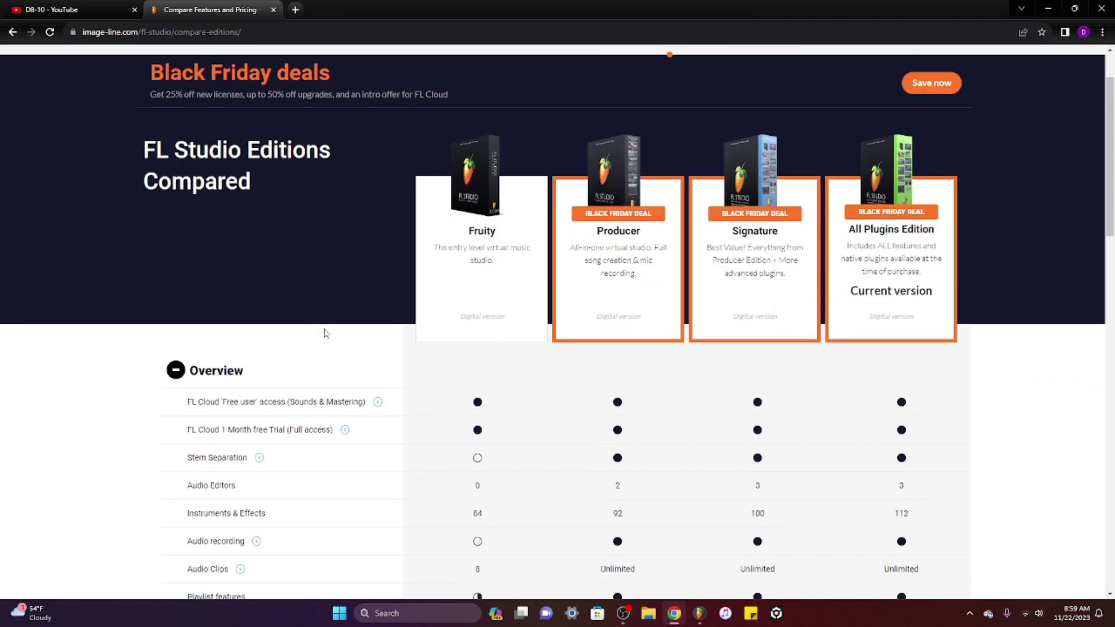
pyautogui.scroll(-1, 493, 267)
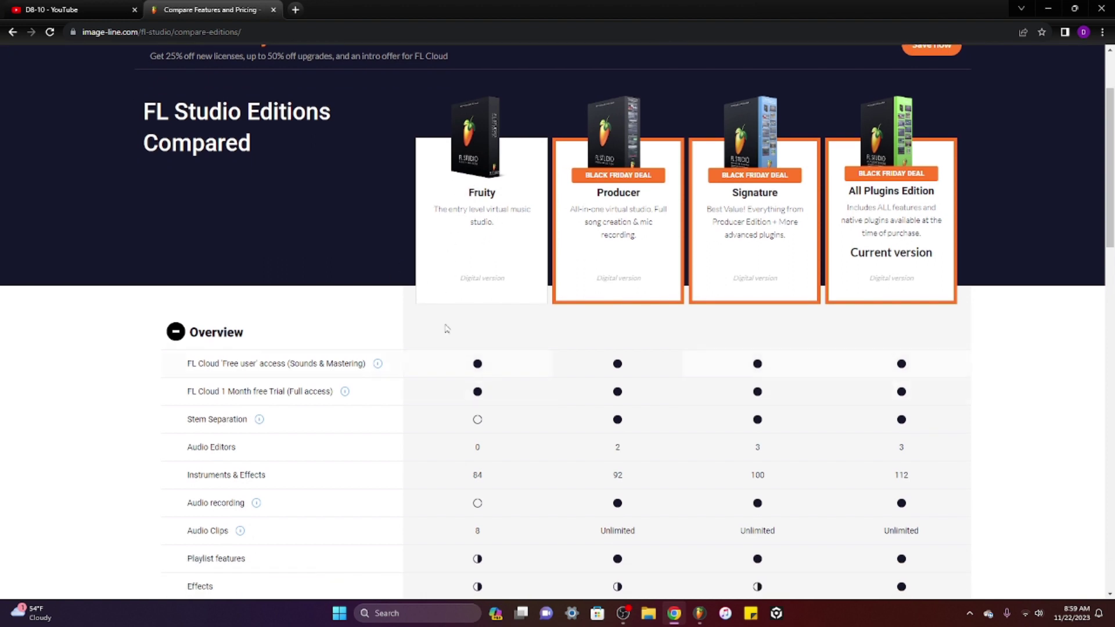
pyautogui.scroll(-1, 480, 326)
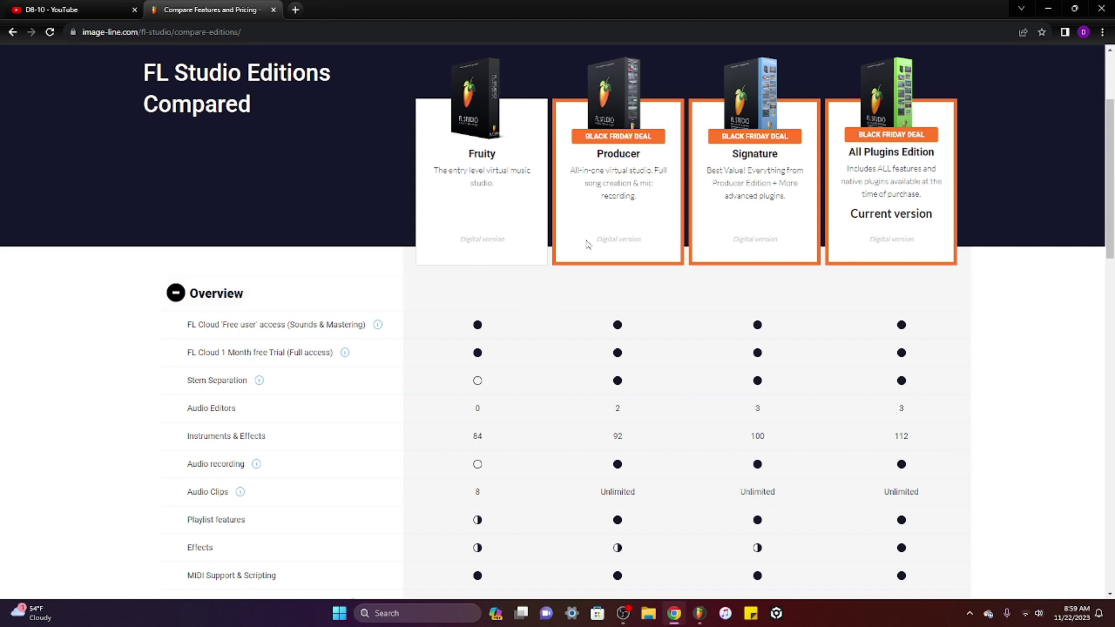
pyautogui.scroll(1, 584, 200)
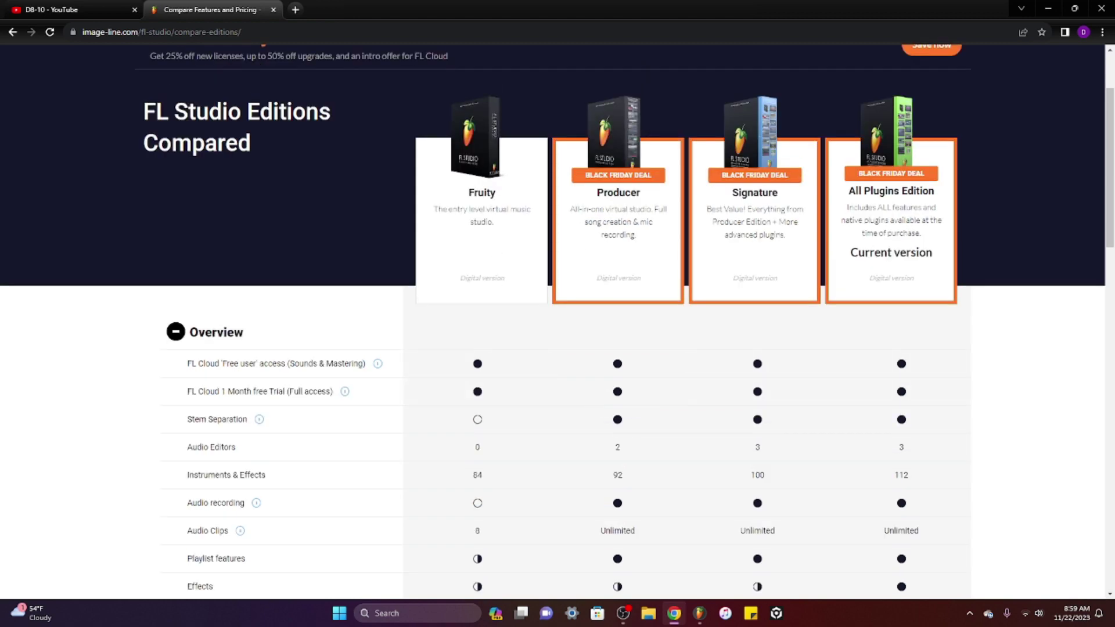
pyautogui.moveTo(594, 201); pyautogui.dragTo(644, 197)
pyautogui.click(593, 257)
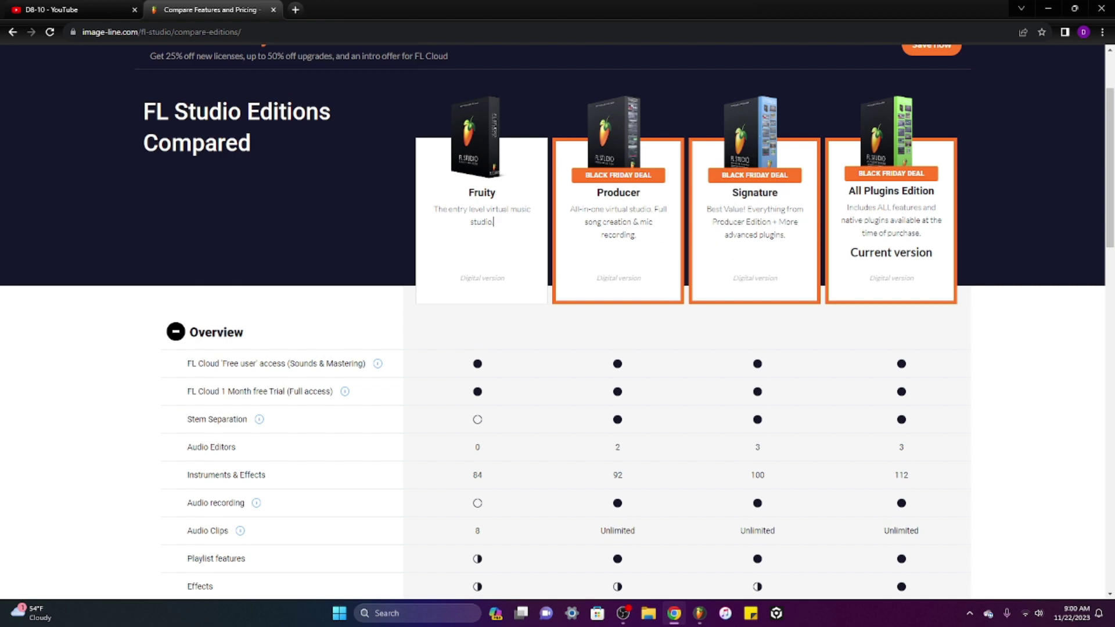
pyautogui.scroll(-1, 935, 328)
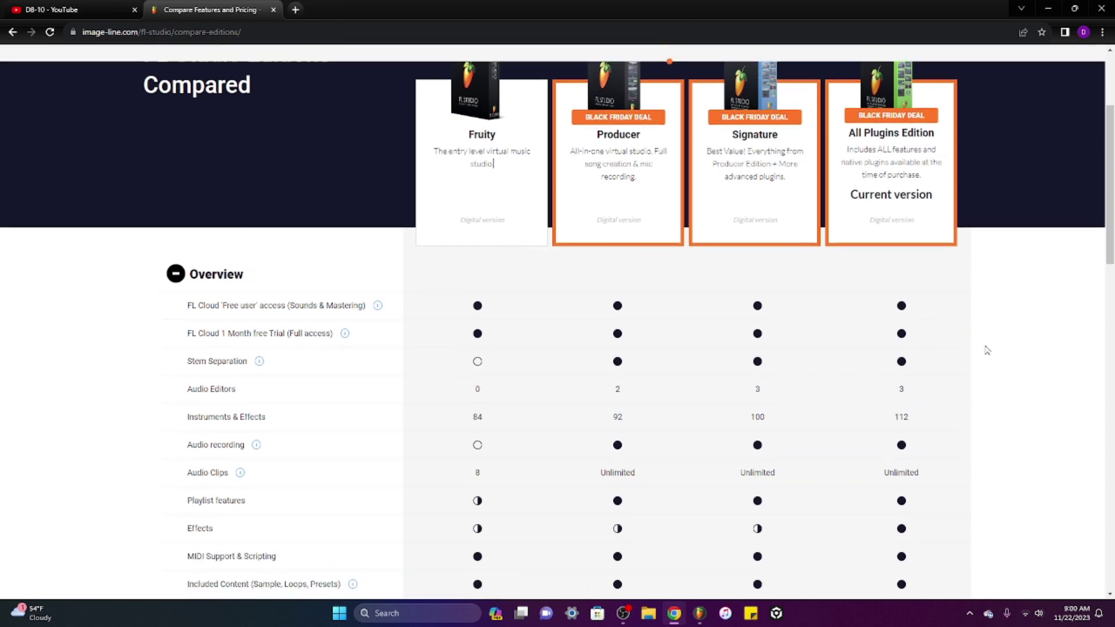
pyautogui.scroll(2, 985, 348)
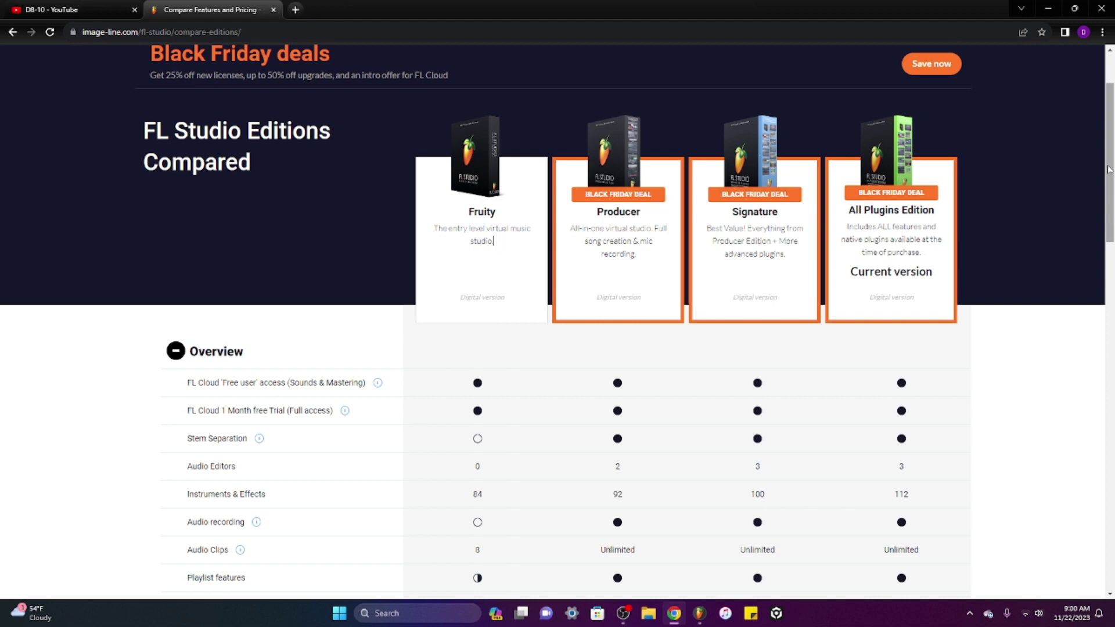
pyautogui.moveTo(1110, 167); pyautogui.dragTo(1065, 47)
# Switch to FL Studio, add a Speech channel with the text "fl studio tutorial" and preview it.
pyautogui.click(1047, 9)
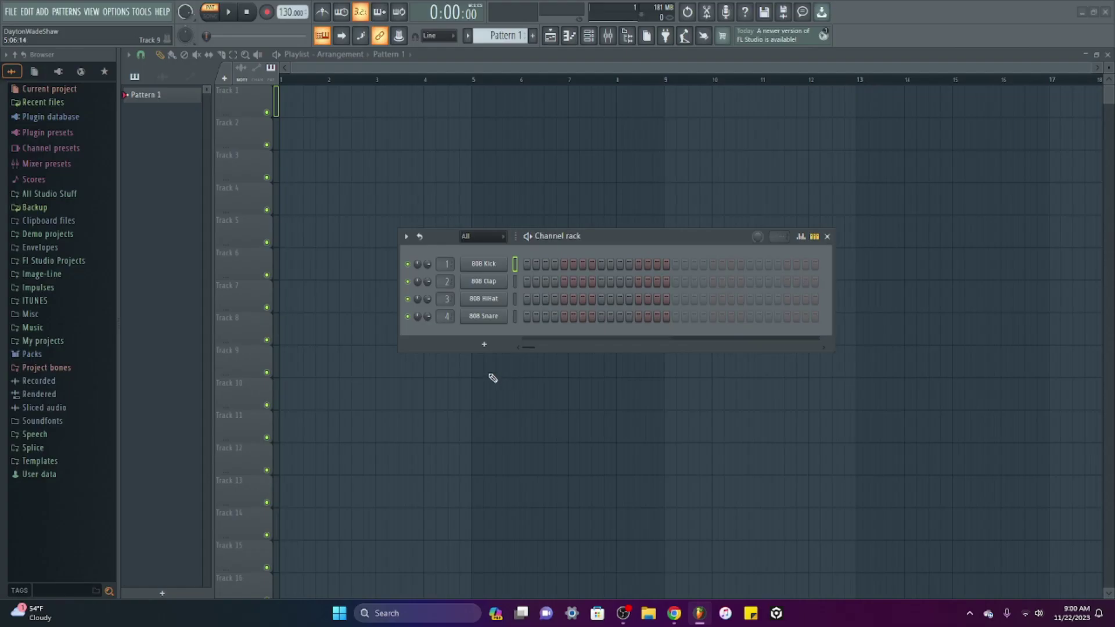
pyautogui.click(486, 350)
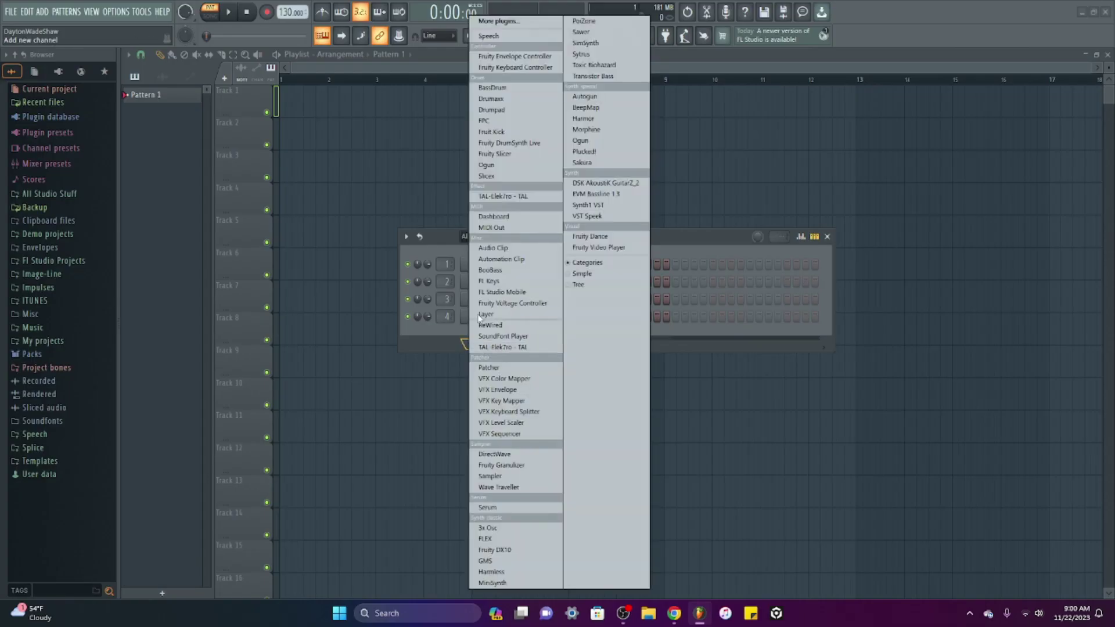
pyautogui.click(496, 37)
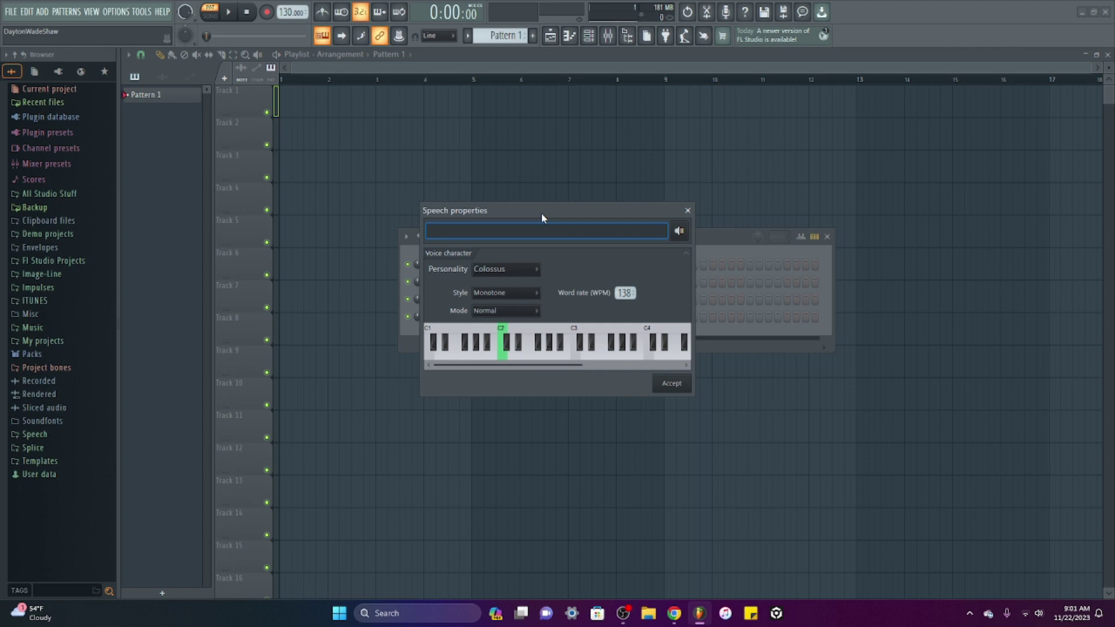
pyautogui.write('fl studio tutorial')
pyautogui.click(679, 233)
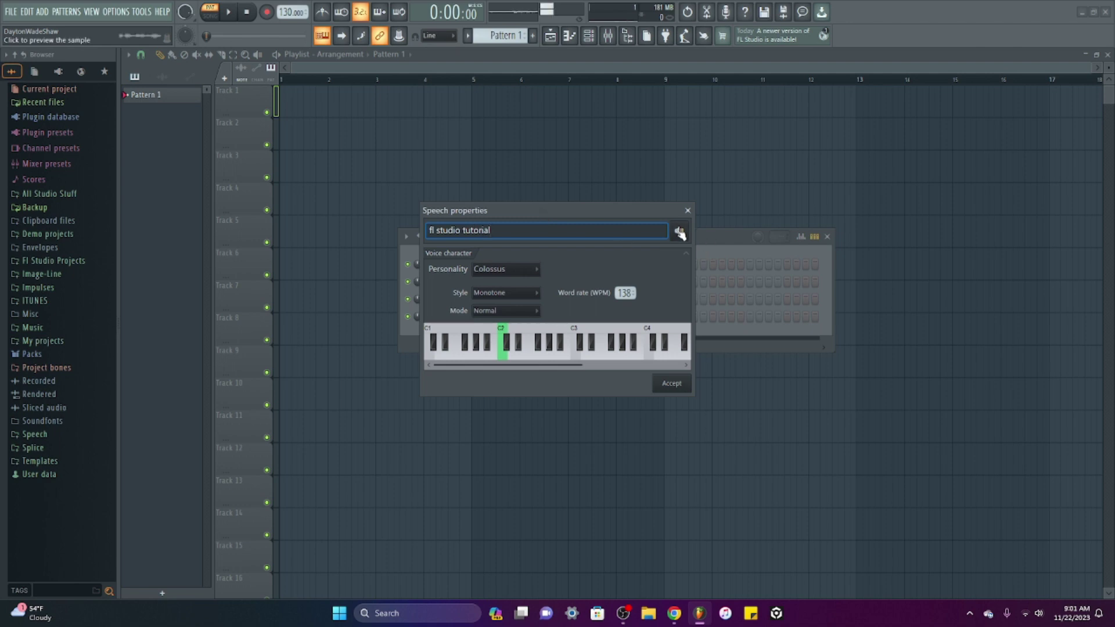
# Audition the Male, Female, Child and Troll voice personalities and return to Colossus.
pyautogui.click(508, 270)
pyautogui.click(509, 284)
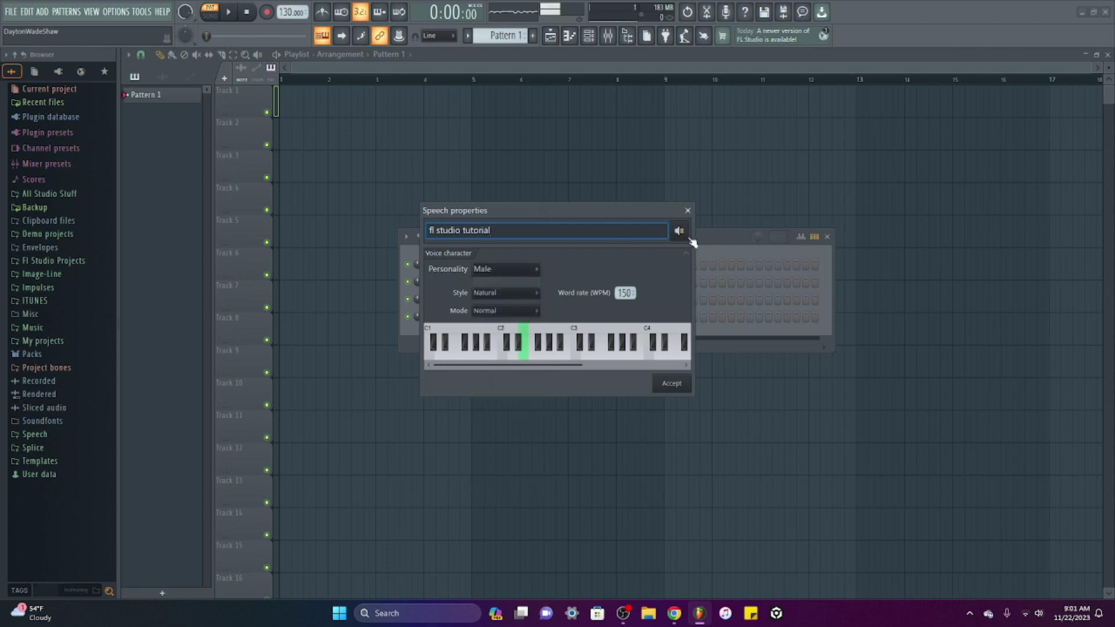
pyautogui.click(508, 270)
pyautogui.click(508, 294)
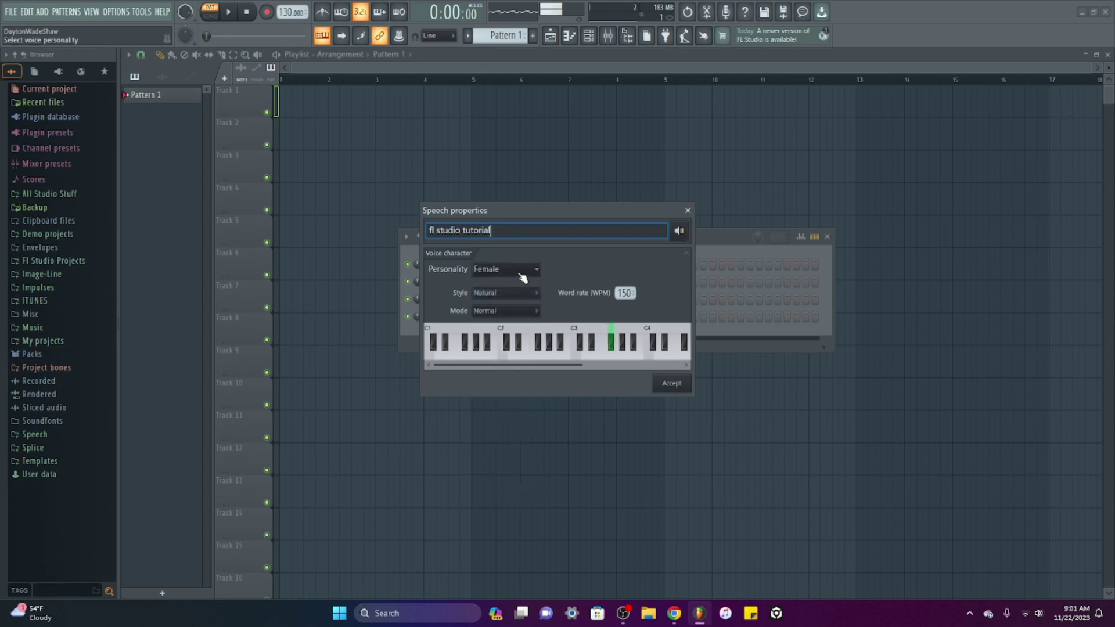
pyautogui.click(521, 275)
pyautogui.click(512, 316)
pyautogui.click(517, 270)
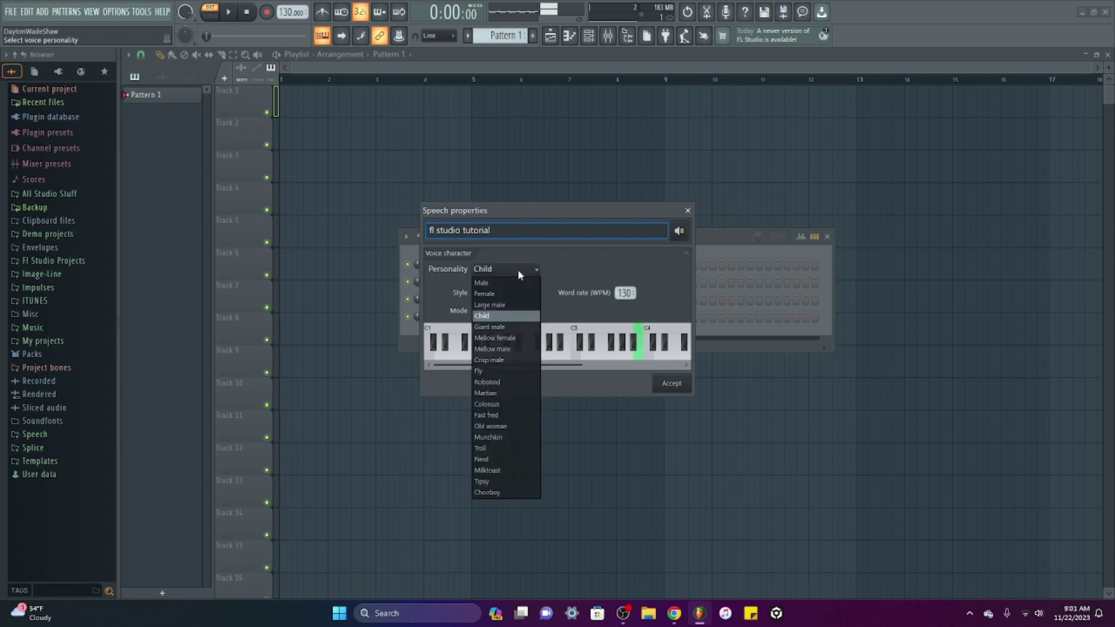
pyautogui.click(510, 448)
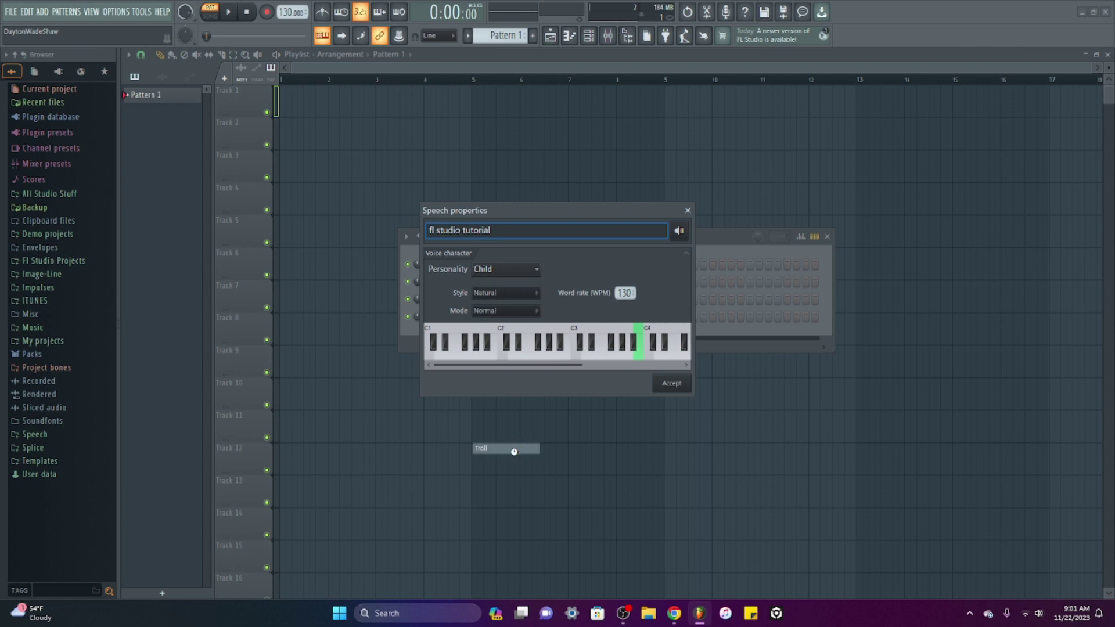
pyautogui.click(521, 270)
pyautogui.click(527, 405)
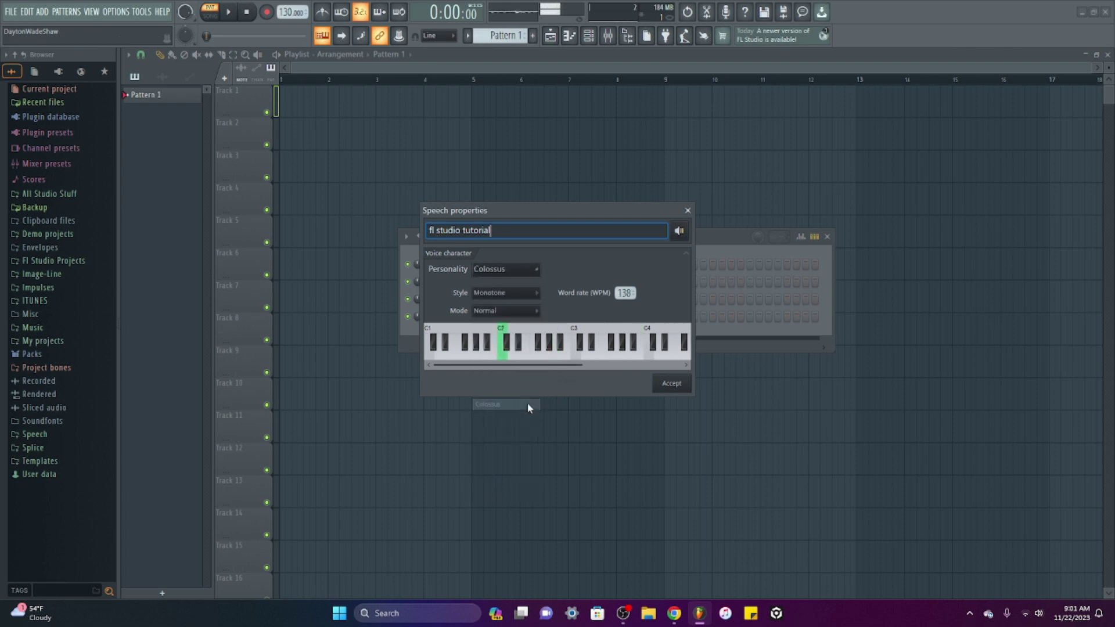
# Compare the Sing and Random intonation styles for the voice and set the style to Sing.
pyautogui.click(526, 298)
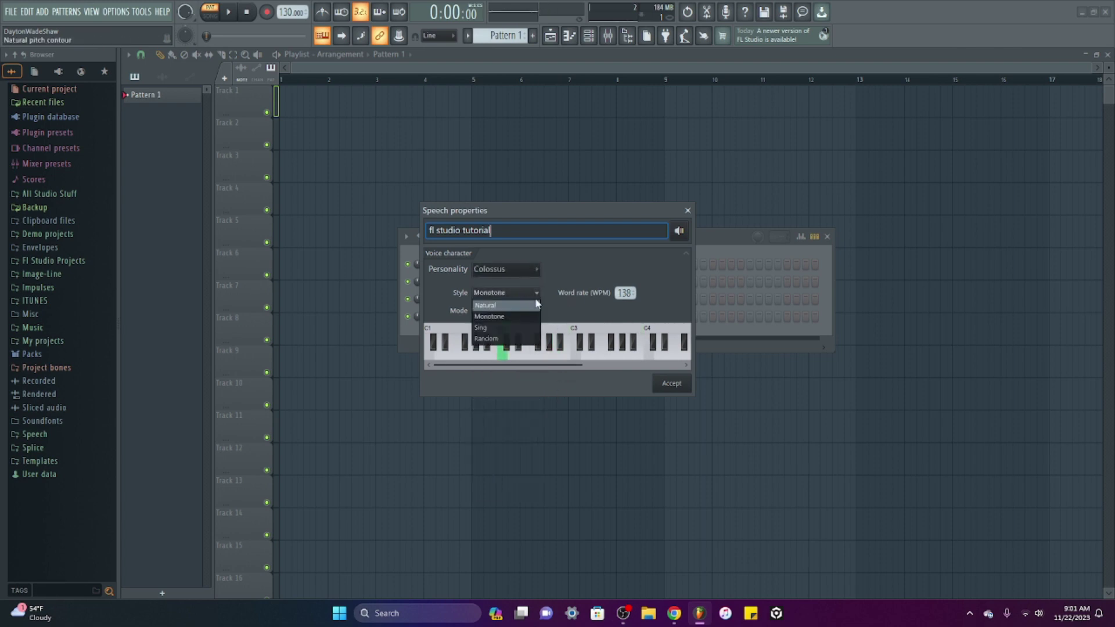
pyautogui.click(524, 329)
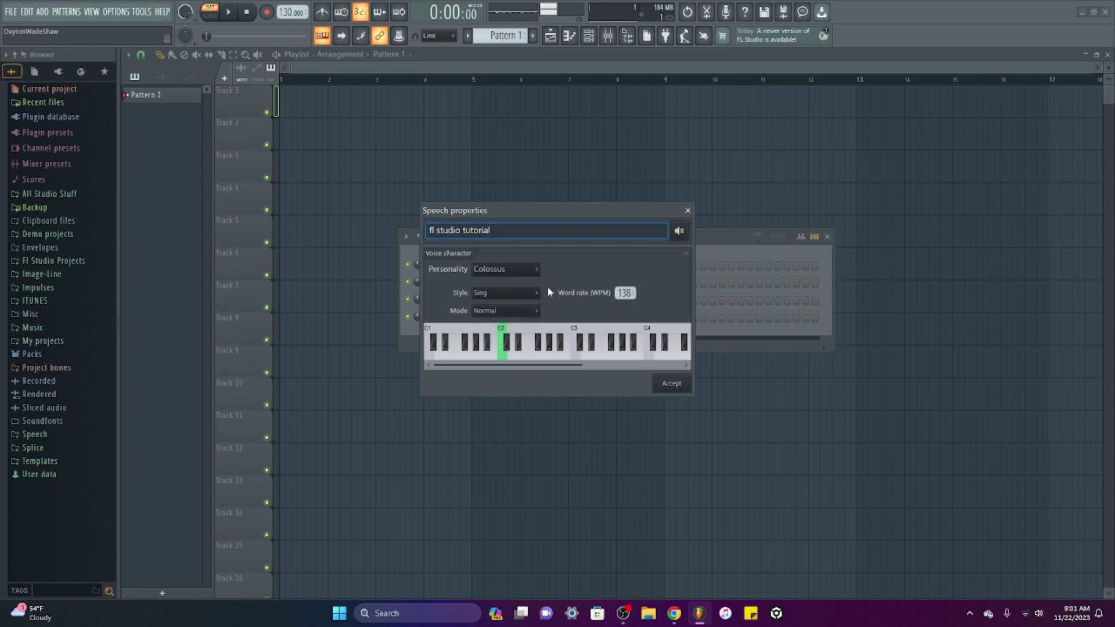
pyautogui.click(522, 293)
pyautogui.click(516, 337)
pyautogui.click(533, 292)
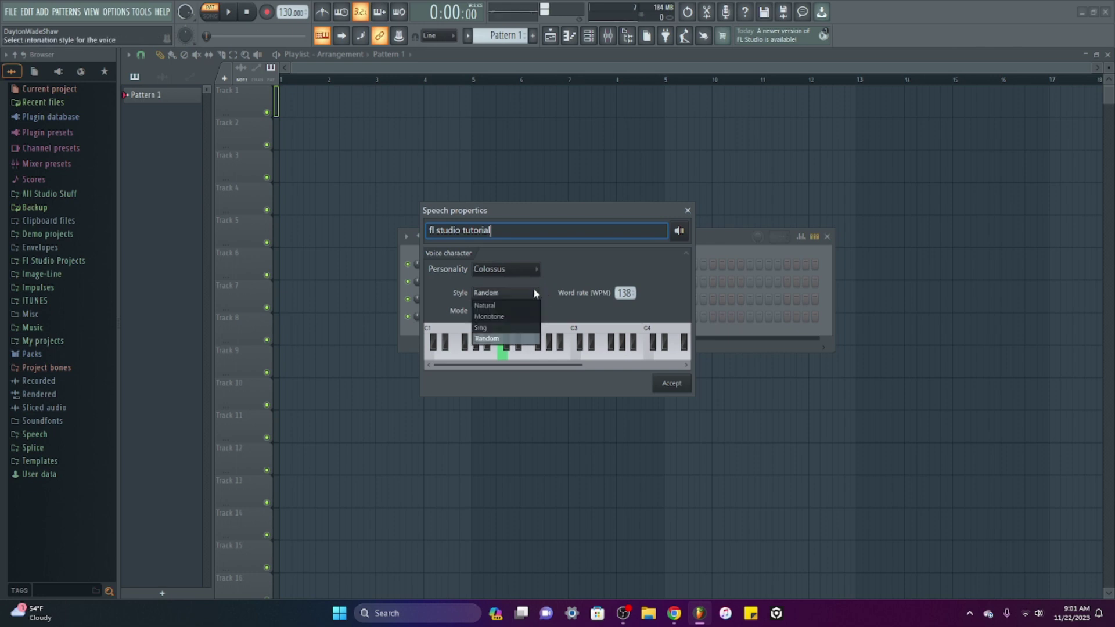
pyautogui.click(532, 328)
# Try the Breathy and Whispered voice modes and return the mode to Normal.
pyautogui.click(523, 310)
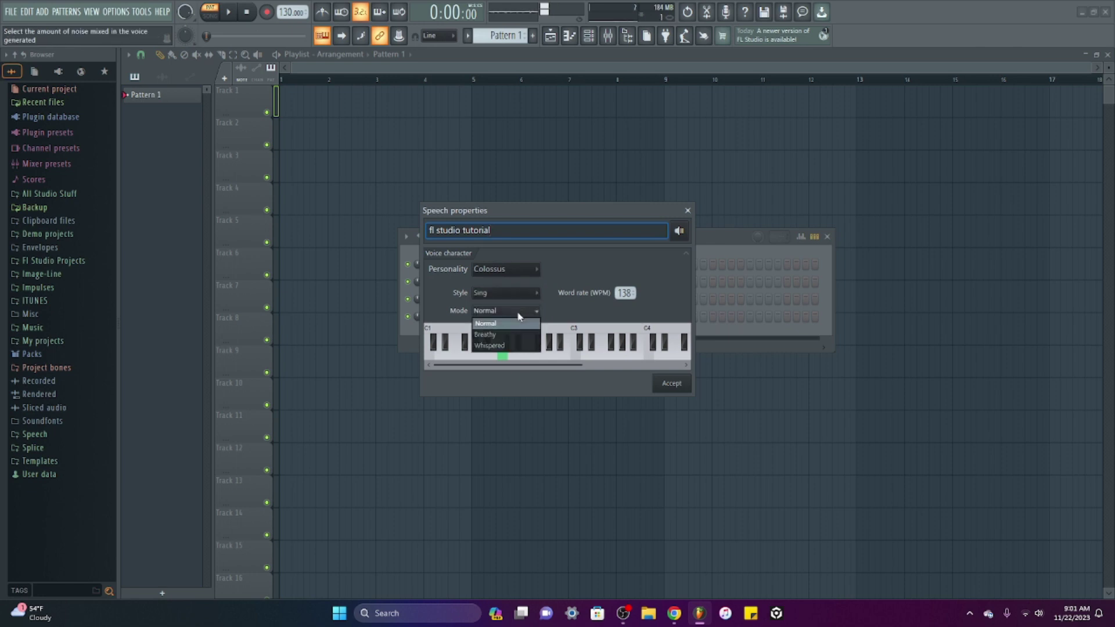
pyautogui.click(520, 332)
pyautogui.click(520, 311)
pyautogui.click(499, 345)
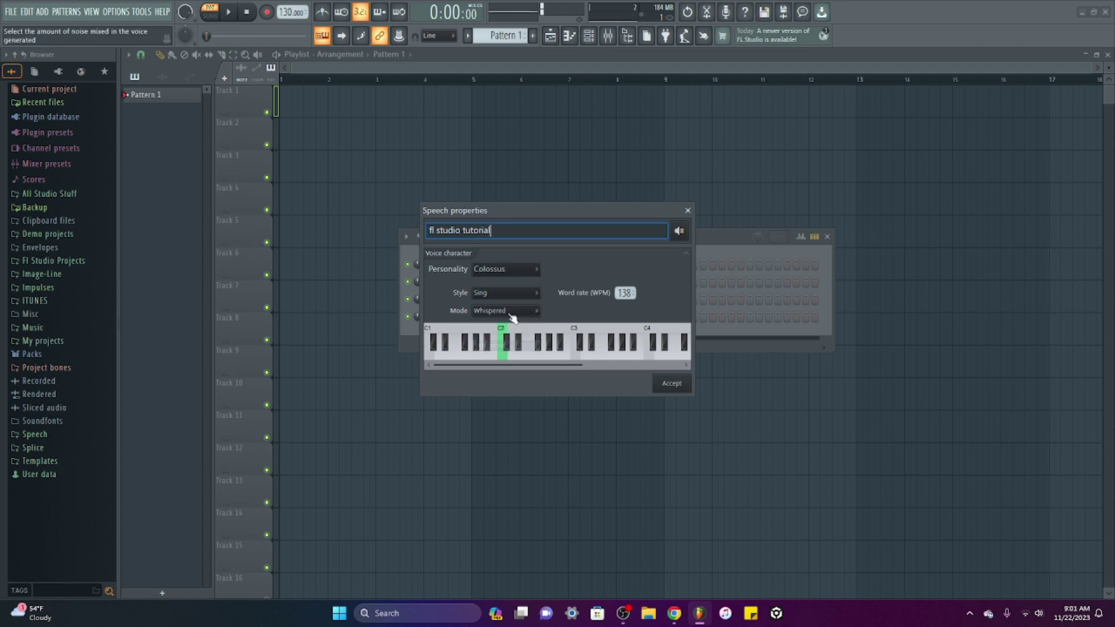
pyautogui.click(510, 311)
pyautogui.click(510, 329)
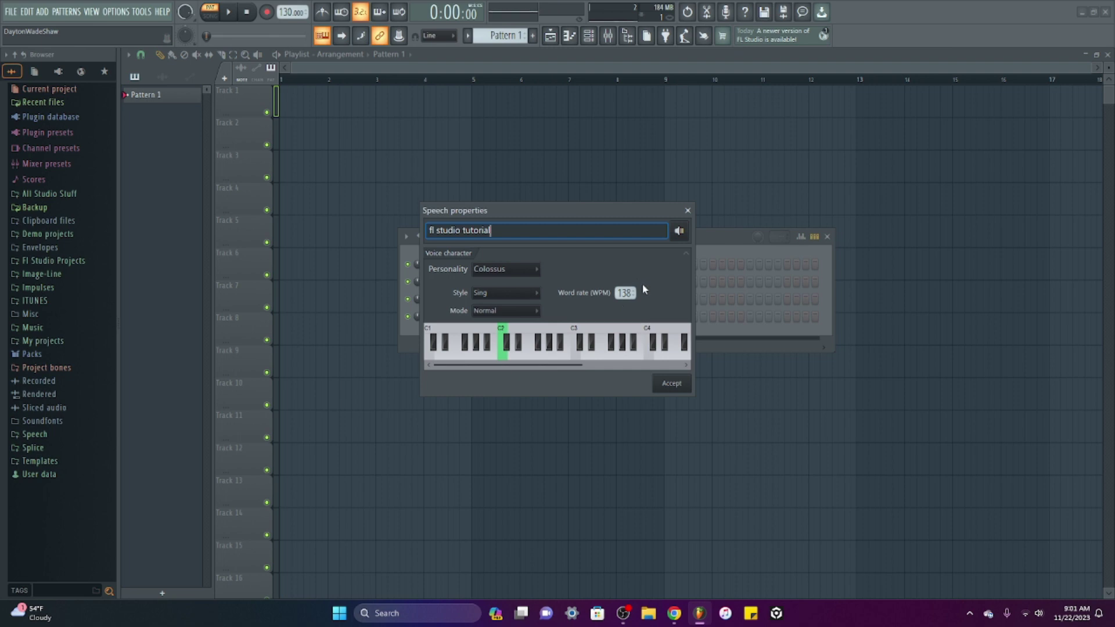
pyautogui.moveTo(626, 295); pyautogui.dragTo(626, 292)
# Accept the speech settings and save the file as FlStudioTutorial_Colossus in Music > All Studio Stuff > Custom Recordings.
pyautogui.click(665, 383)
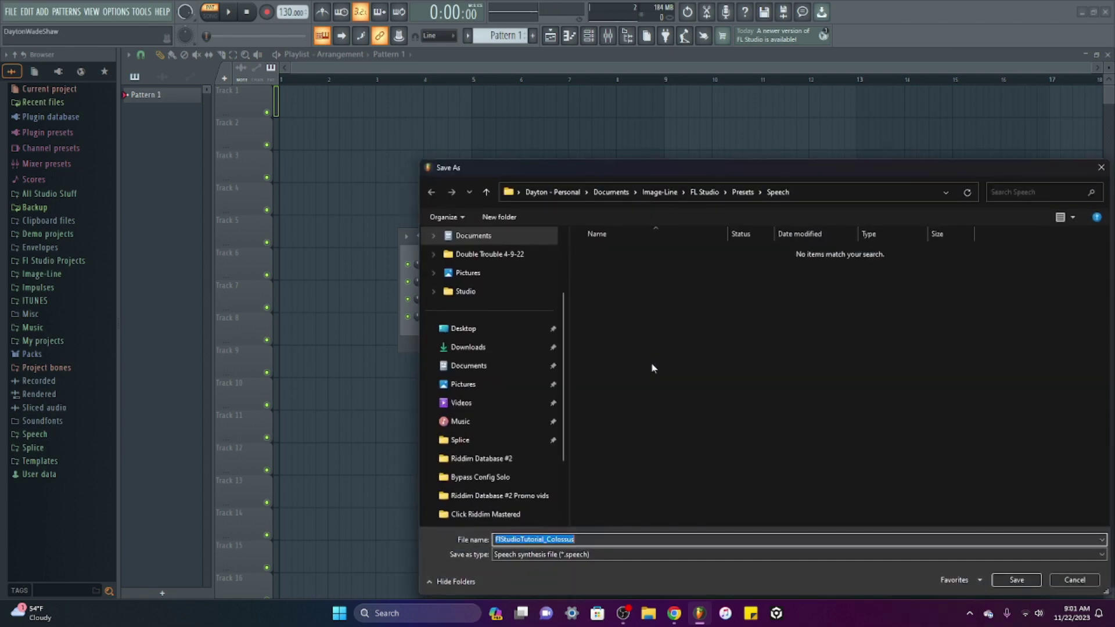
pyautogui.scroll(-1, 517, 459)
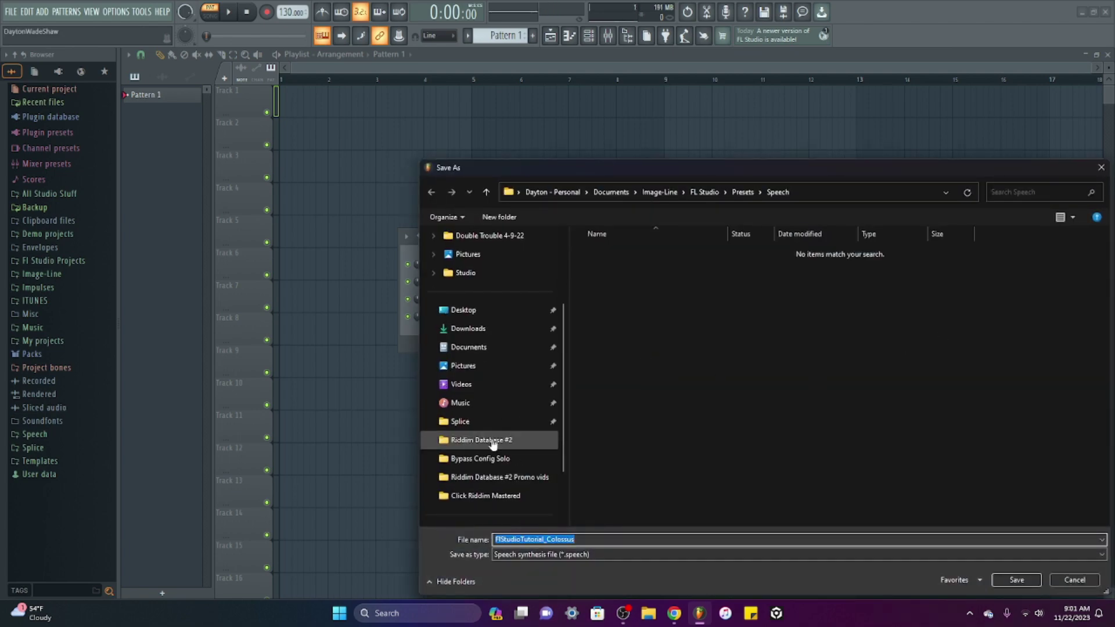
pyautogui.click(477, 402)
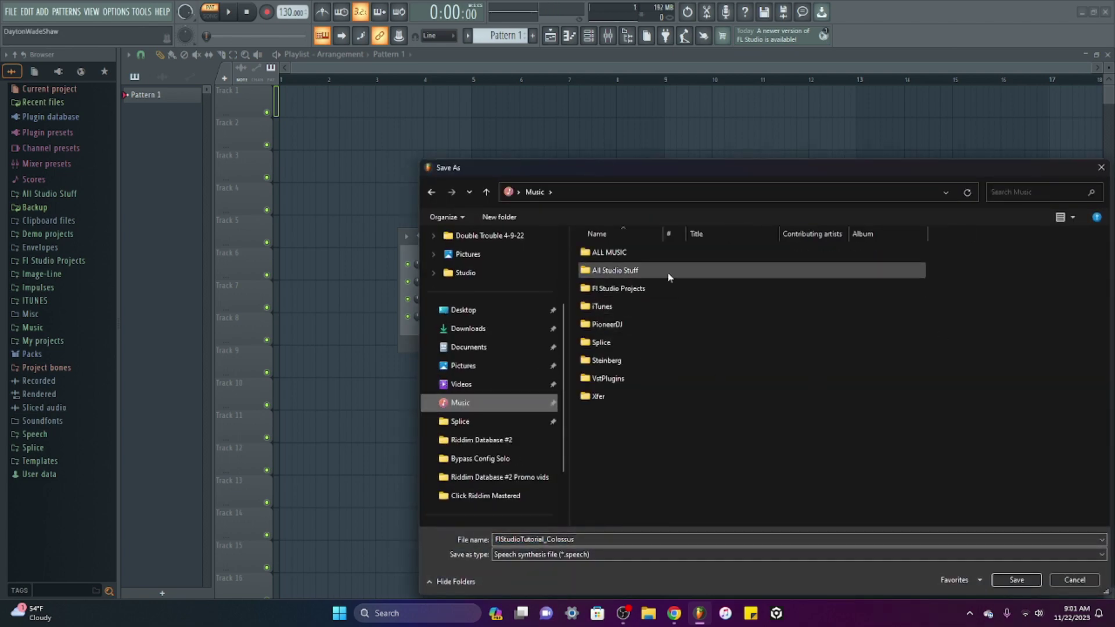
pyautogui.doubleClick(667, 271)
pyautogui.doubleClick(663, 378)
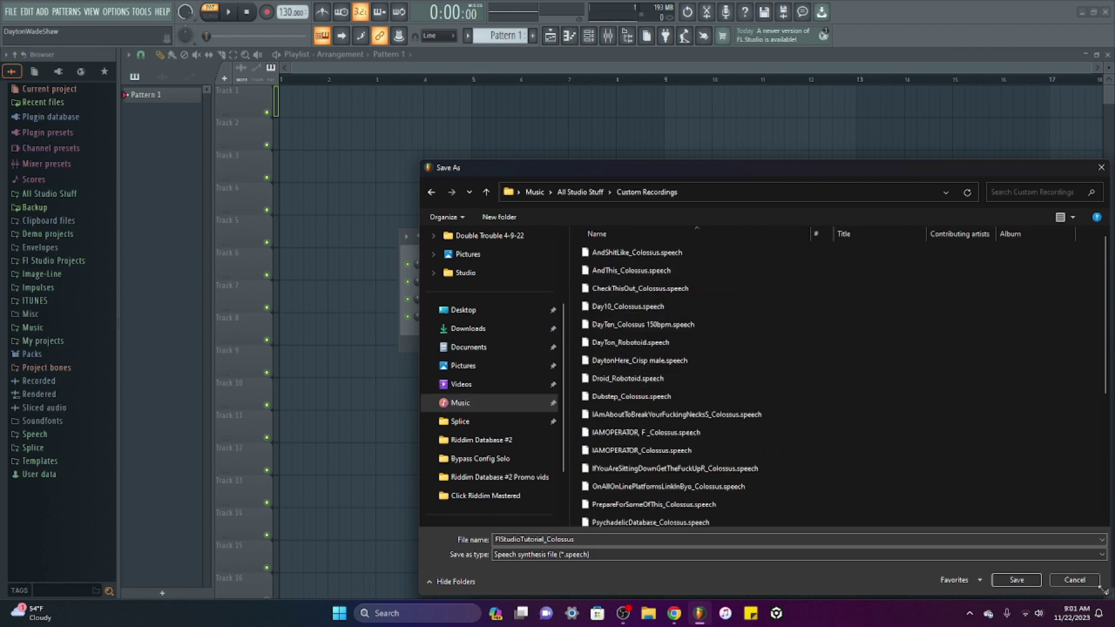
pyautogui.click(1026, 584)
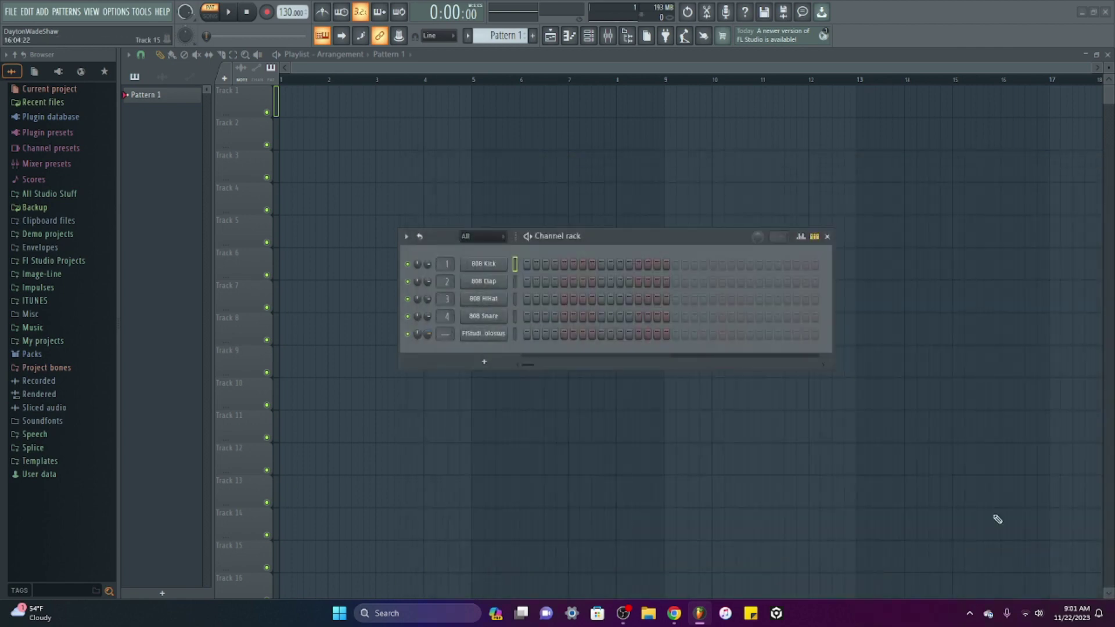
# Open the FlStudioTutorial_Colossus channel's sampler and place its waveform as an audio clip at the start of Track 1.
pyautogui.moveTo(599, 240); pyautogui.dragTo(522, 242)
pyautogui.click(410, 338)
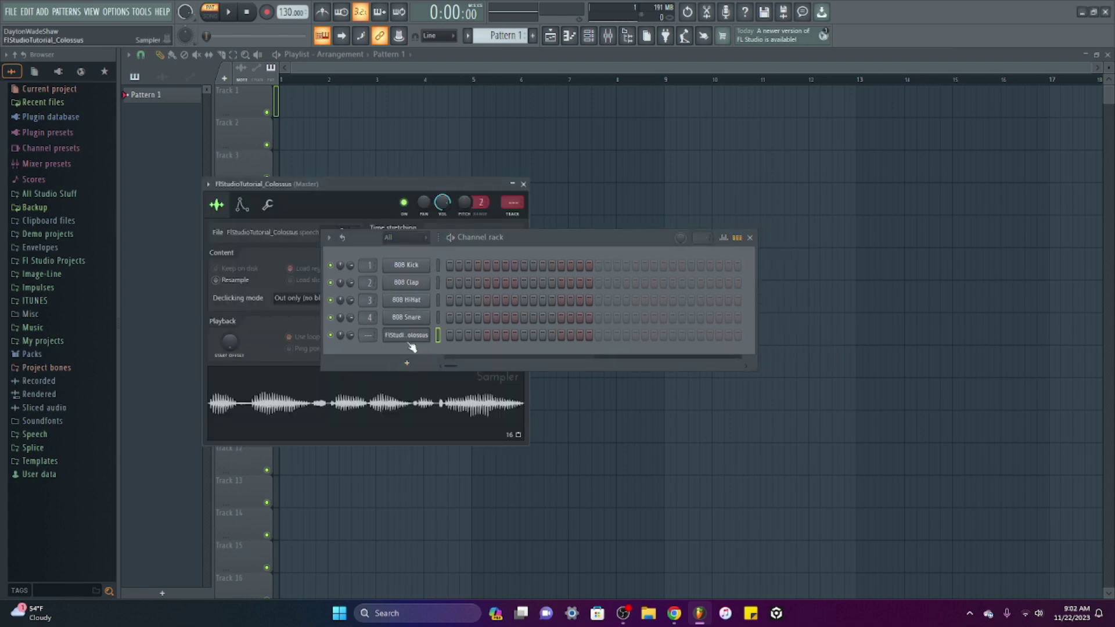
pyautogui.click(410, 338)
pyautogui.click(410, 338)
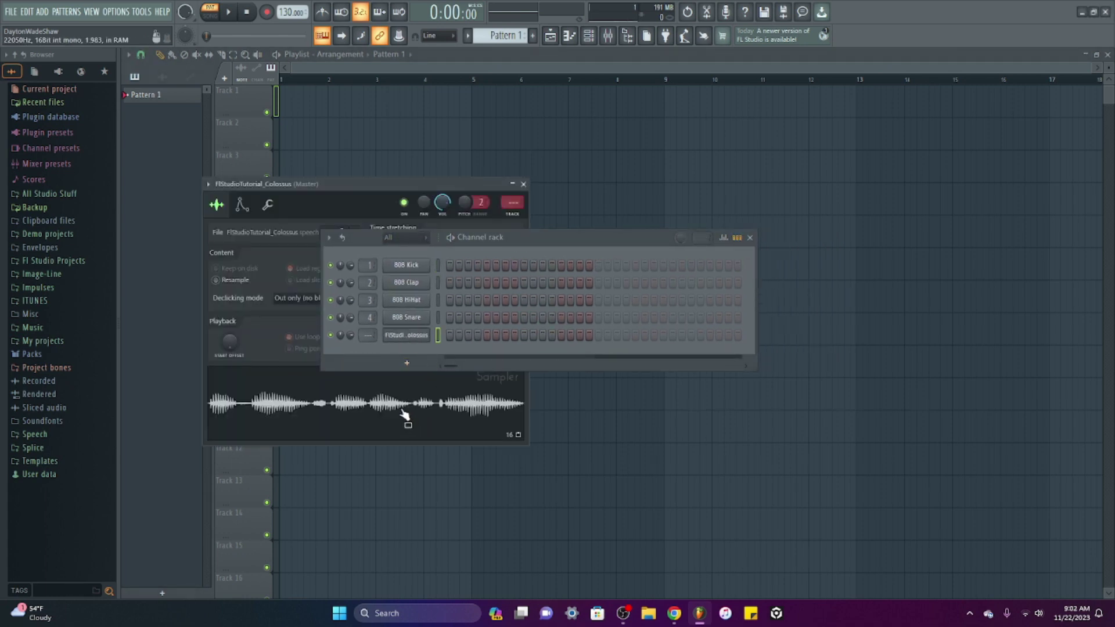
pyautogui.moveTo(406, 418); pyautogui.dragTo(302, 108)
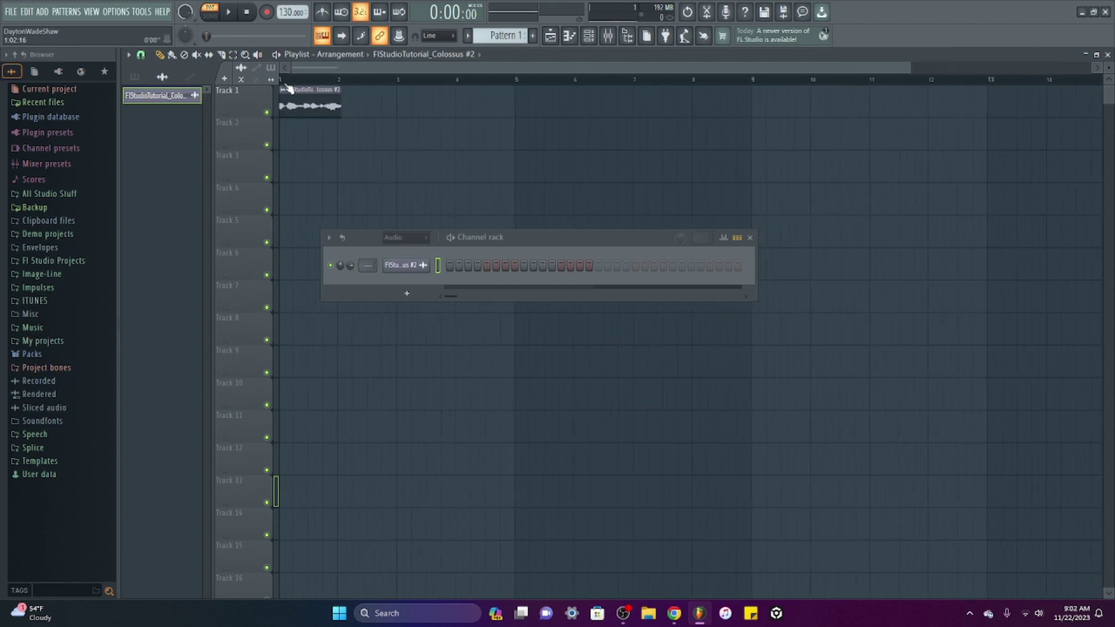
# Display all channels in the Channel rack and add a Fruity Envelope Controller.
pyautogui.click(401, 238)
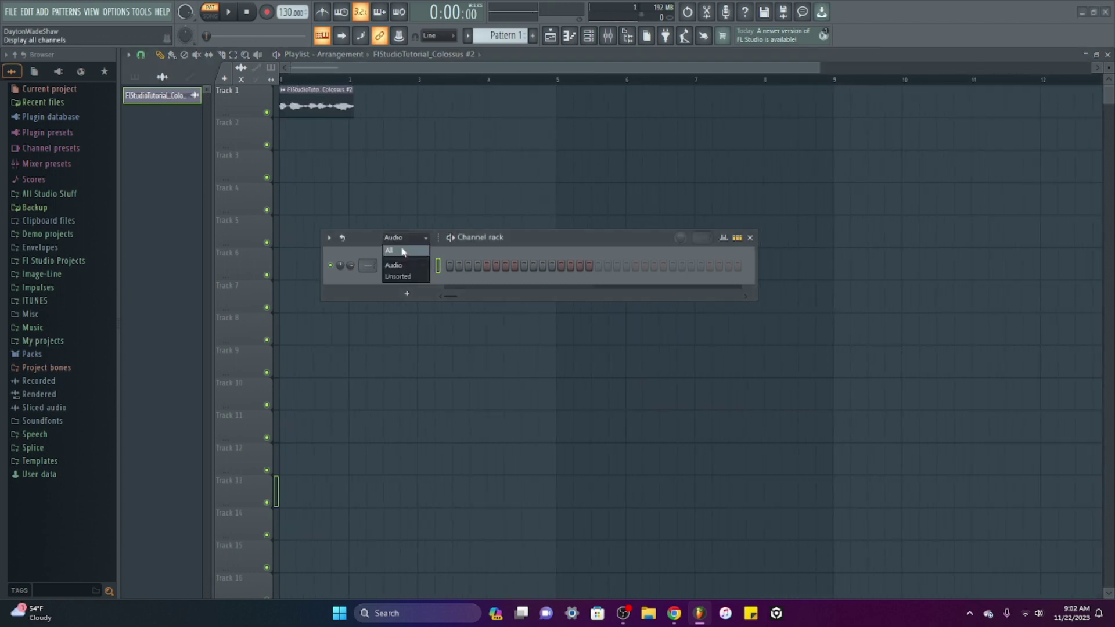
pyautogui.click(395, 251)
pyautogui.click(407, 374)
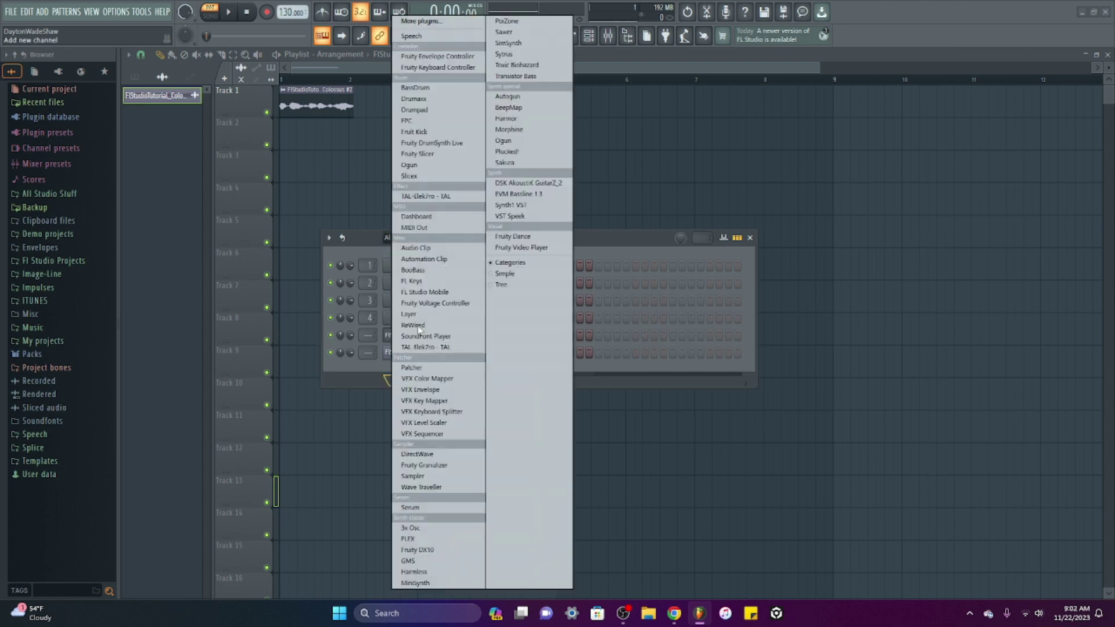
pyautogui.click(441, 56)
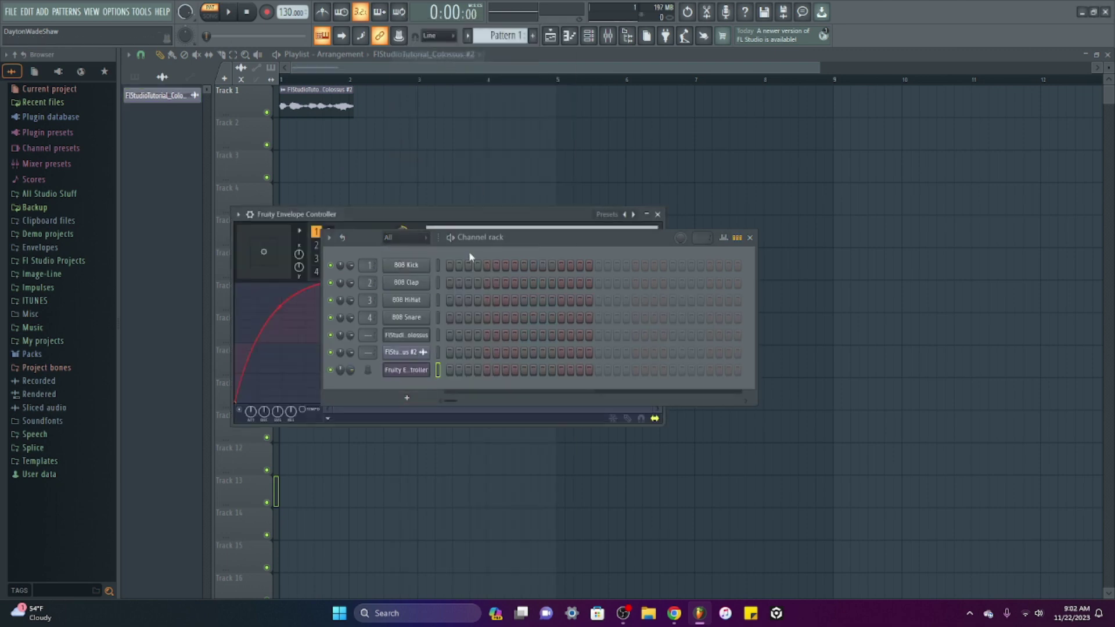
# Move the Fruity Envelope Controller and Channel rack windows apart so both can be used, playing test notes on the controller.
pyautogui.click(238, 215)
pyautogui.moveTo(413, 216); pyautogui.dragTo(329, 294)
pyautogui.press('r')
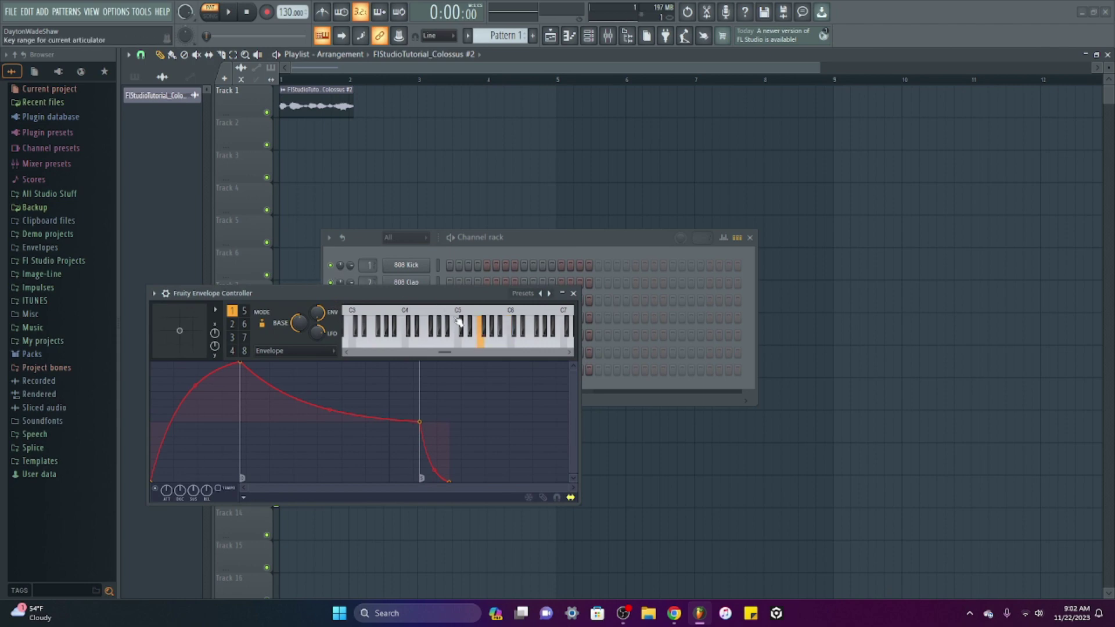
pyautogui.press('e')
pyautogui.moveTo(511, 240); pyautogui.dragTo(731, 184)
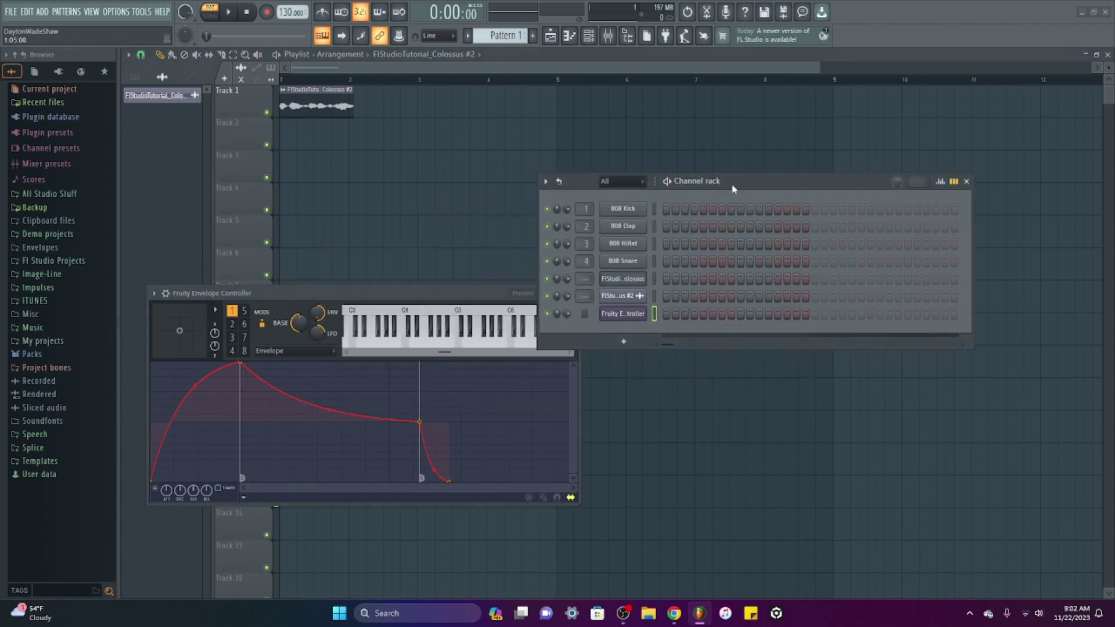
# Play test notes on the Fruity Envelope Controller to follow how its envelope responds.
pyautogui.press('e')
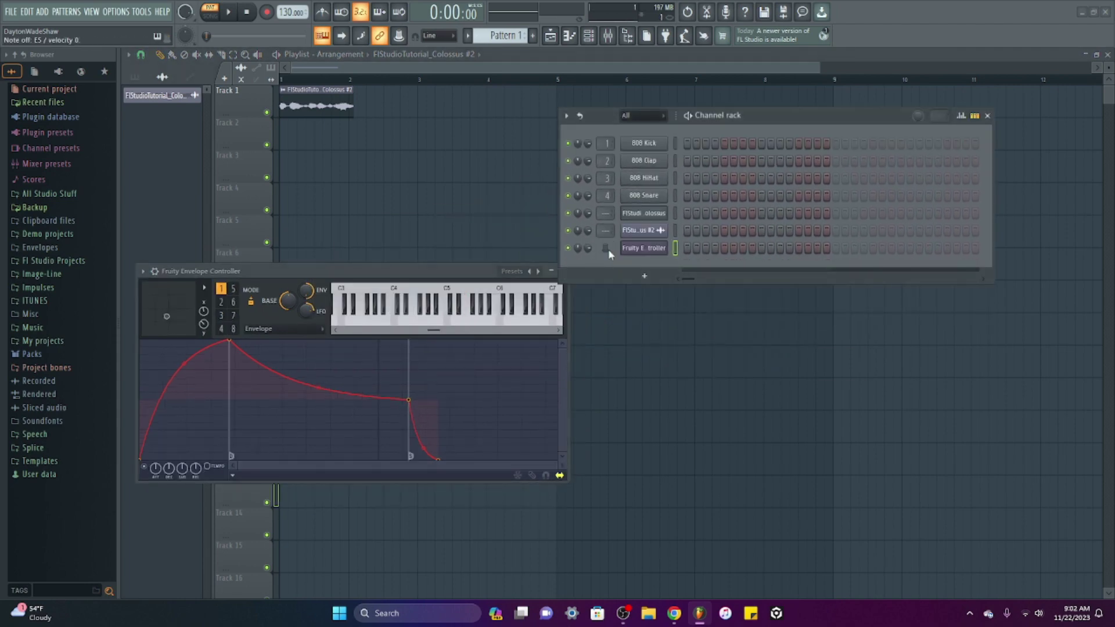
pyautogui.press('e')
pyautogui.moveTo(438, 331)
pyautogui.mouseDown()
pyautogui.moveTo(457, 332)
pyautogui.moveTo(440, 339)
pyautogui.mouseUp()
pyautogui.press('e')
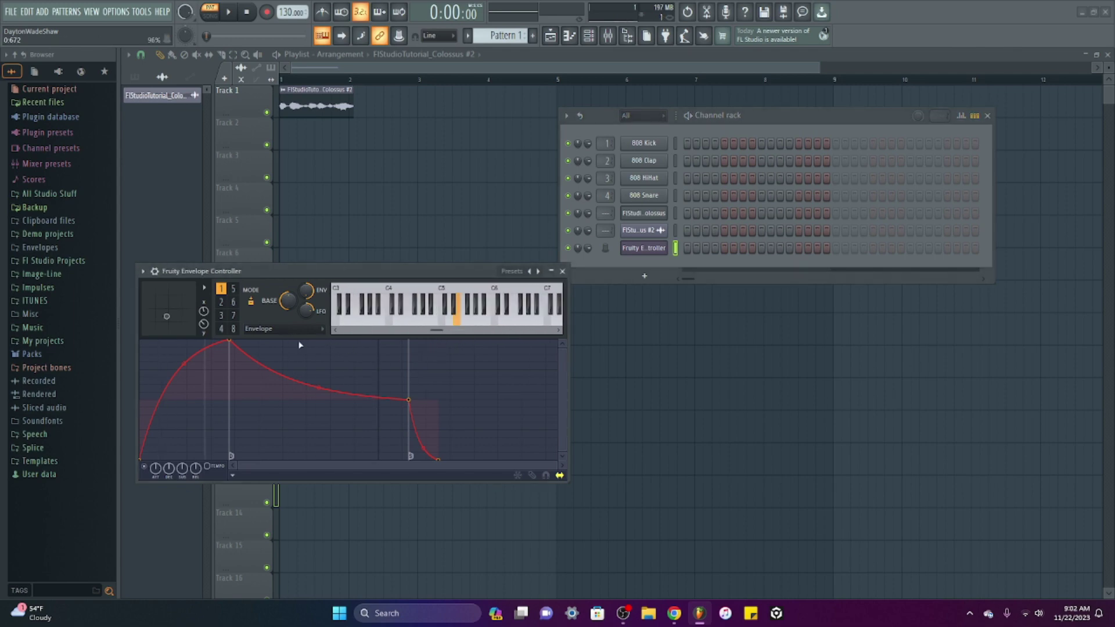
pyautogui.press('t')
pyautogui.click(525, 270)
# Add a Fruity Keyboard Controller channel and detach its plugin window.
pyautogui.click(644, 276)
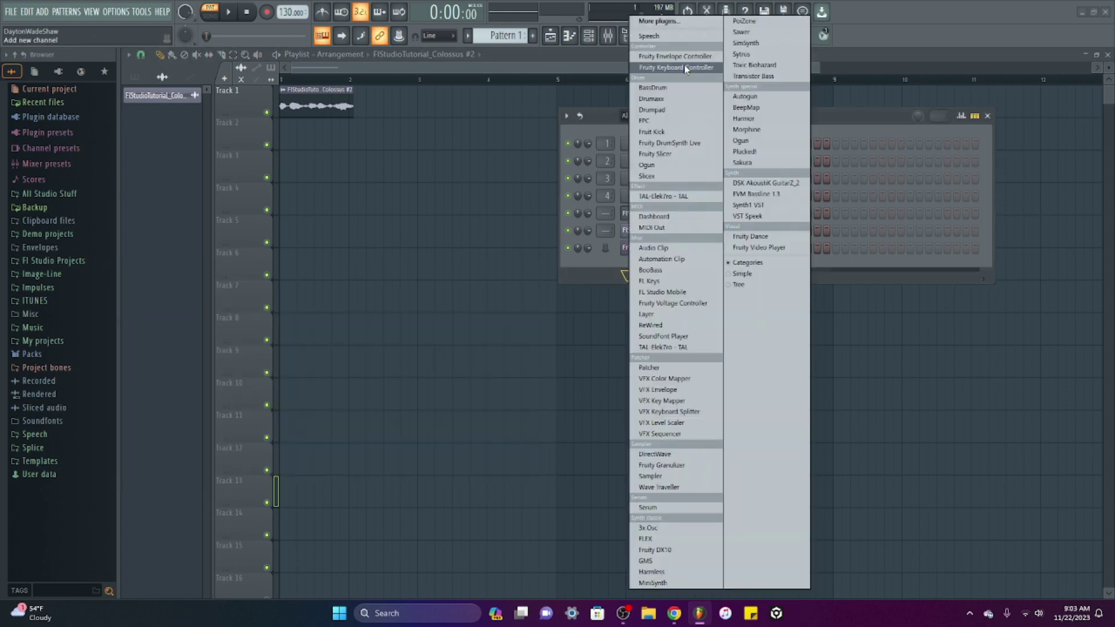
pyautogui.click(684, 69)
pyautogui.moveTo(227, 113); pyautogui.dragTo(293, 161)
pyautogui.click(214, 162)
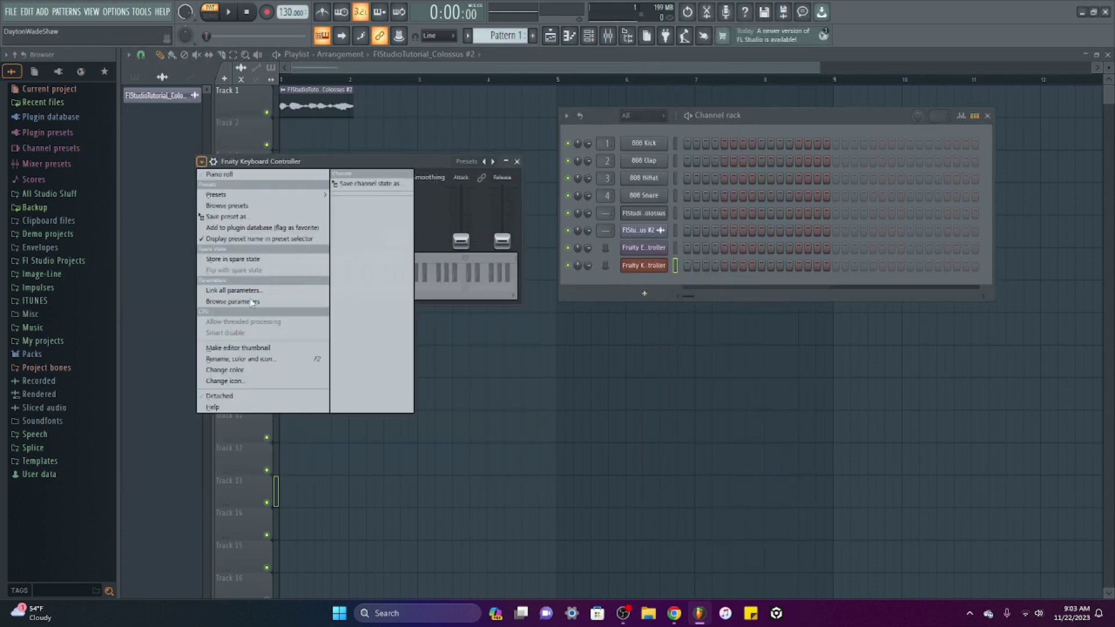
pyautogui.click(268, 396)
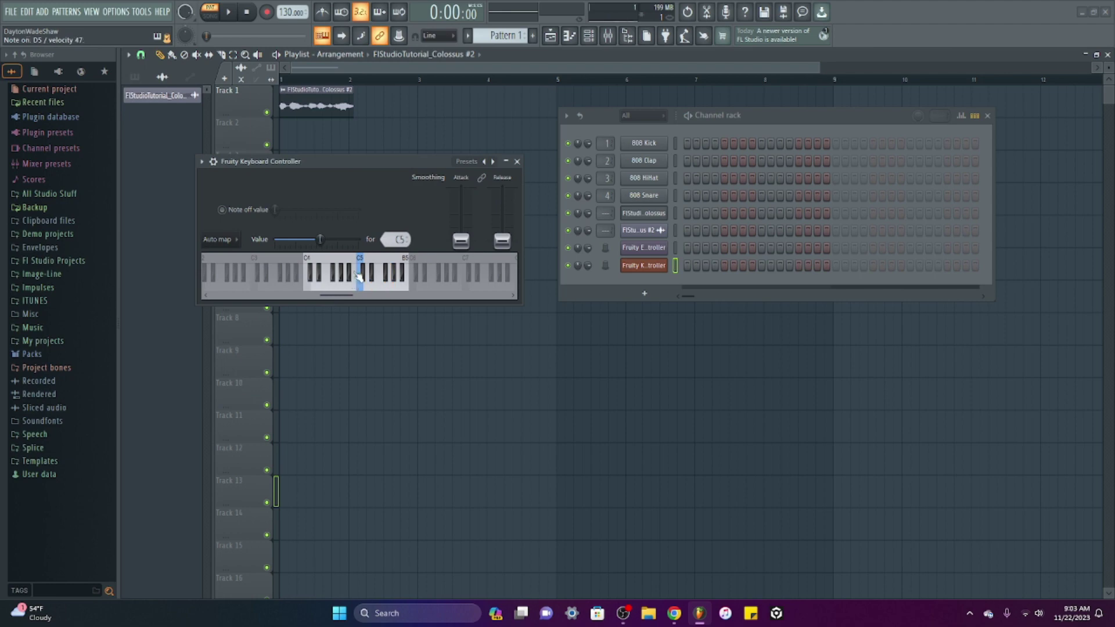
# Raise the Attack and Release smoothing of the Fruity Keyboard Controller and open its Auto map options.
pyautogui.moveTo(461, 241); pyautogui.dragTo(461, 217)
pyautogui.moveTo(509, 250); pyautogui.dragTo(505, 214)
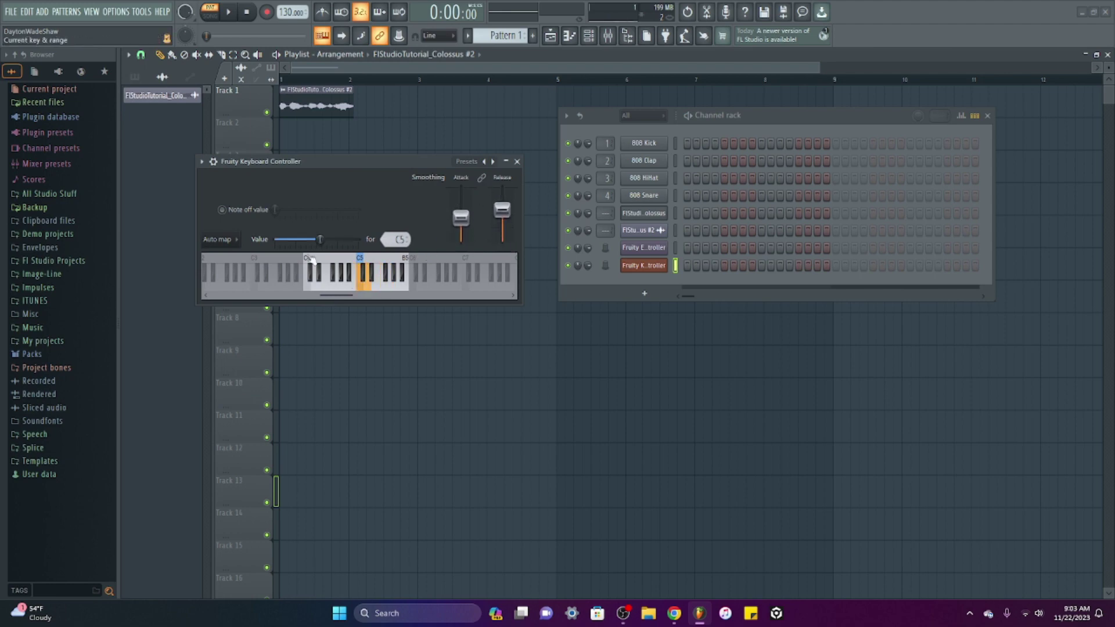
pyautogui.click(217, 239)
pyautogui.click(249, 255)
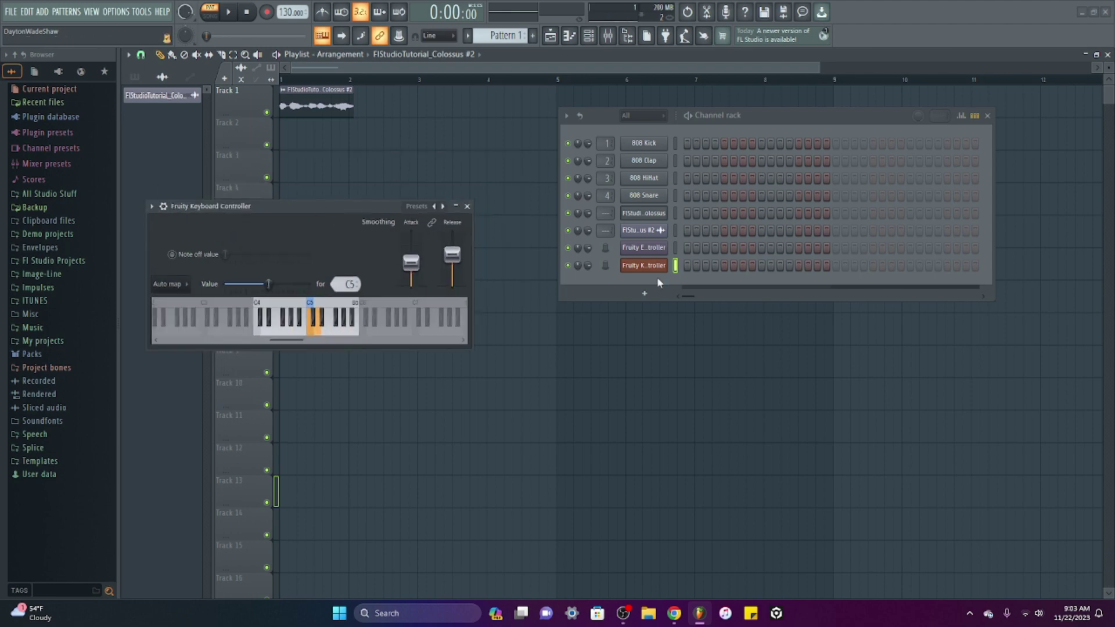
# Add a BassDrum channel and advance its presets to Bassdrum 07.
pyautogui.click(633, 170)
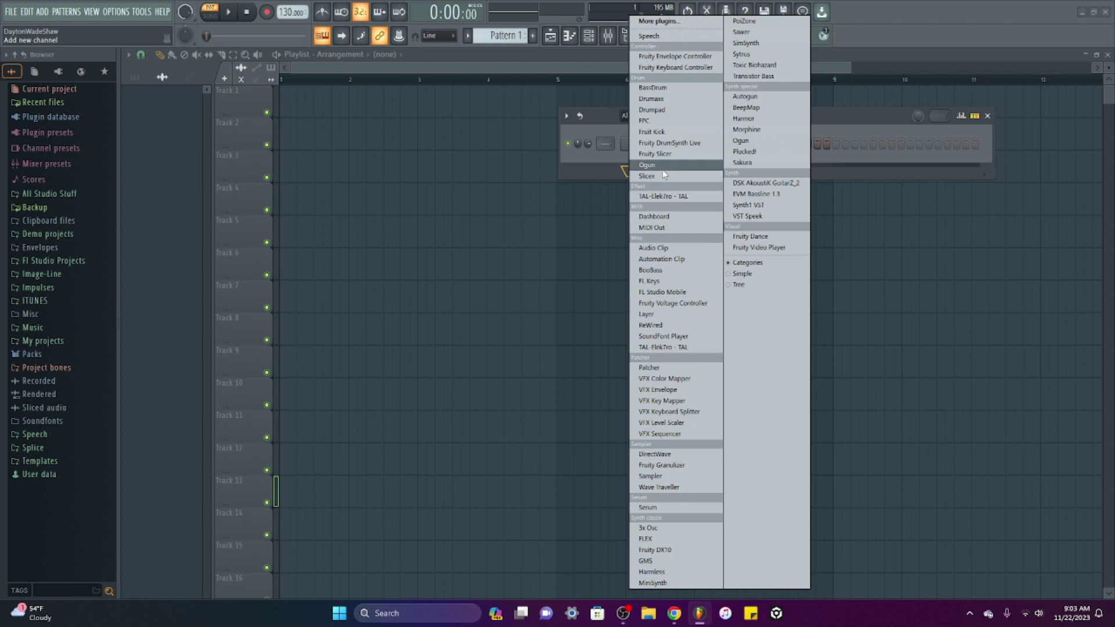
pyautogui.click(694, 87)
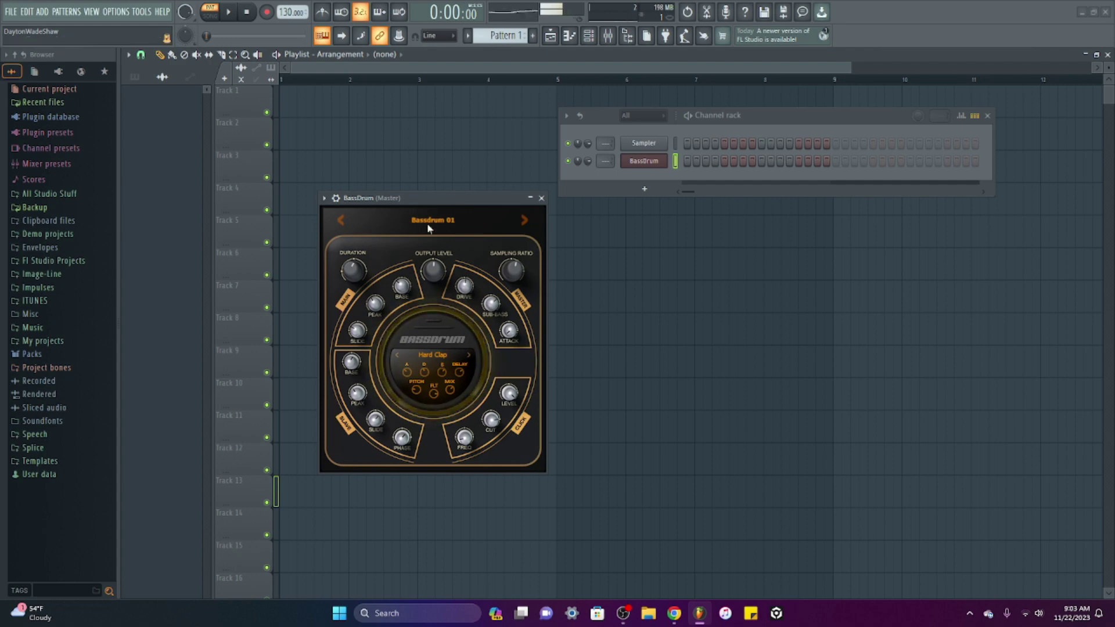
pyautogui.click(524, 221)
pyautogui.click(524, 221)
pyautogui.click(524, 220)
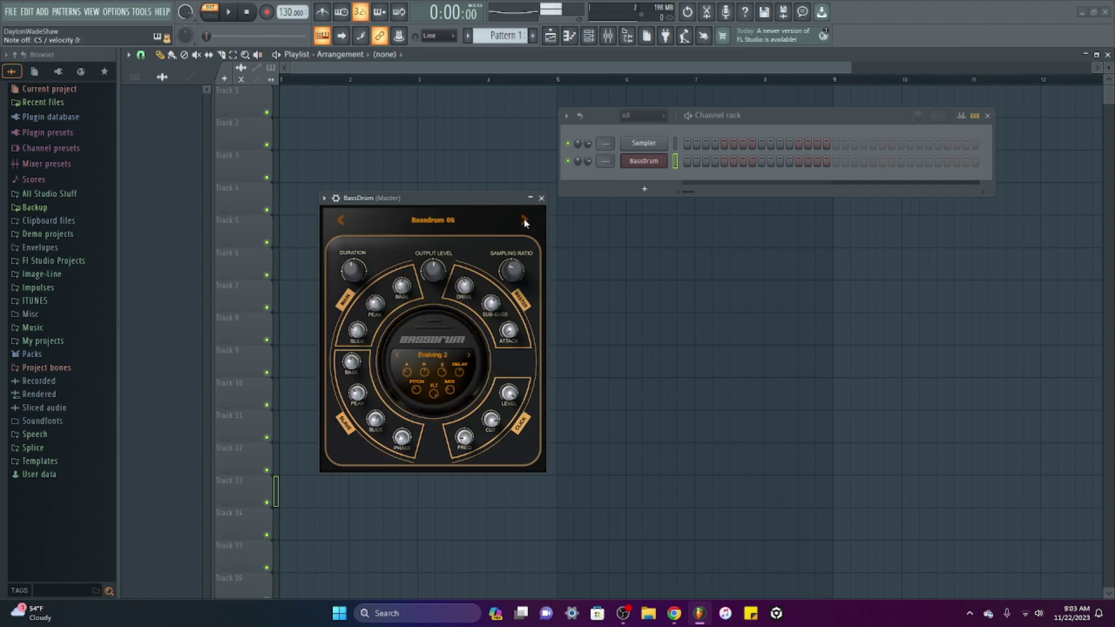
pyautogui.click(525, 221)
pyautogui.click(524, 220)
# Try out BassDrum's Freq, Phase, Slide and Peak knobs, setting the Slide Time to 30.5%.
pyautogui.click(463, 437)
pyautogui.moveTo(403, 439); pyautogui.dragTo(403, 431)
pyautogui.moveTo(375, 420); pyautogui.dragTo(376, 404)
pyautogui.moveTo(357, 394); pyautogui.dragTo(356, 363)
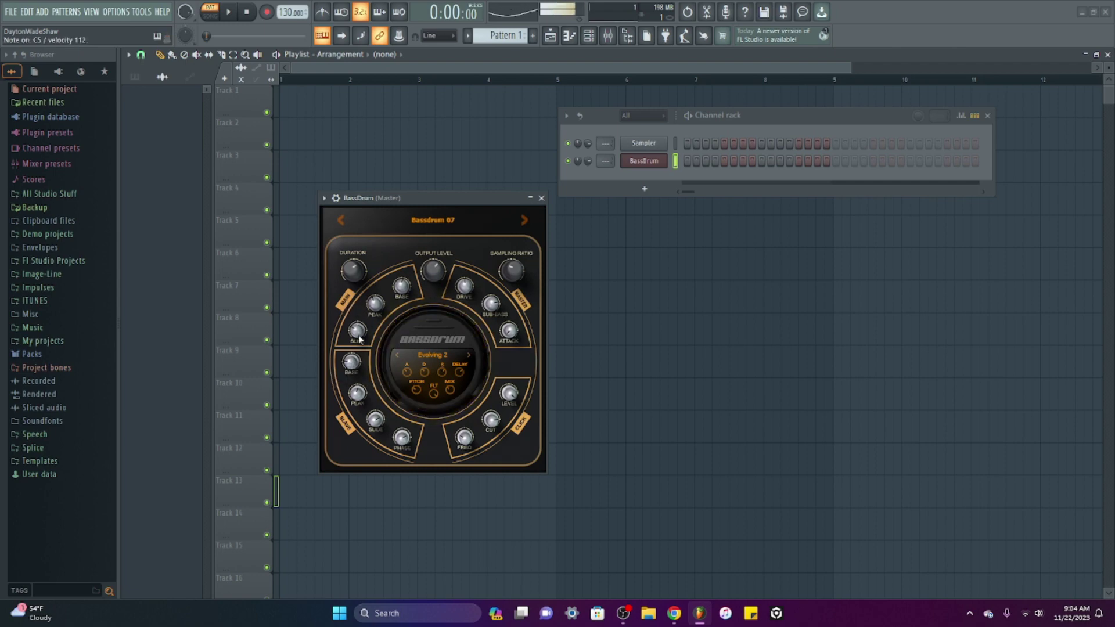
pyautogui.moveTo(356, 341); pyautogui.dragTo(357, 350)
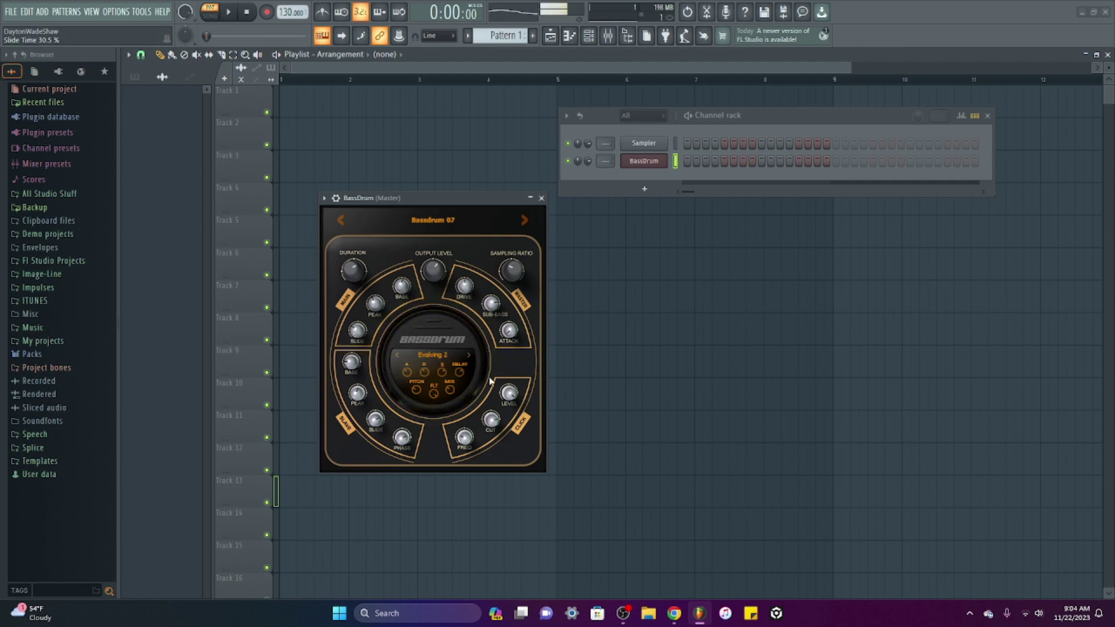
# Change BassDrum's noise sample to Lo-Fi Crunch and set its Noise A to 24.8%.
pyautogui.click(471, 358)
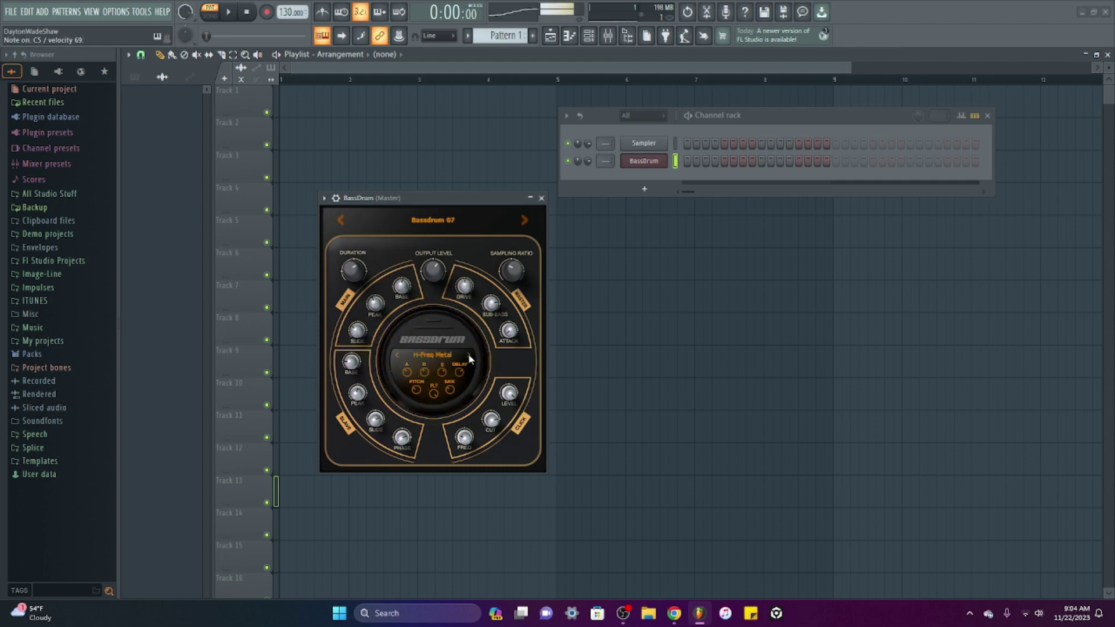
pyautogui.click(471, 357)
pyautogui.click(471, 357)
pyautogui.click(417, 381)
pyautogui.click(407, 377)
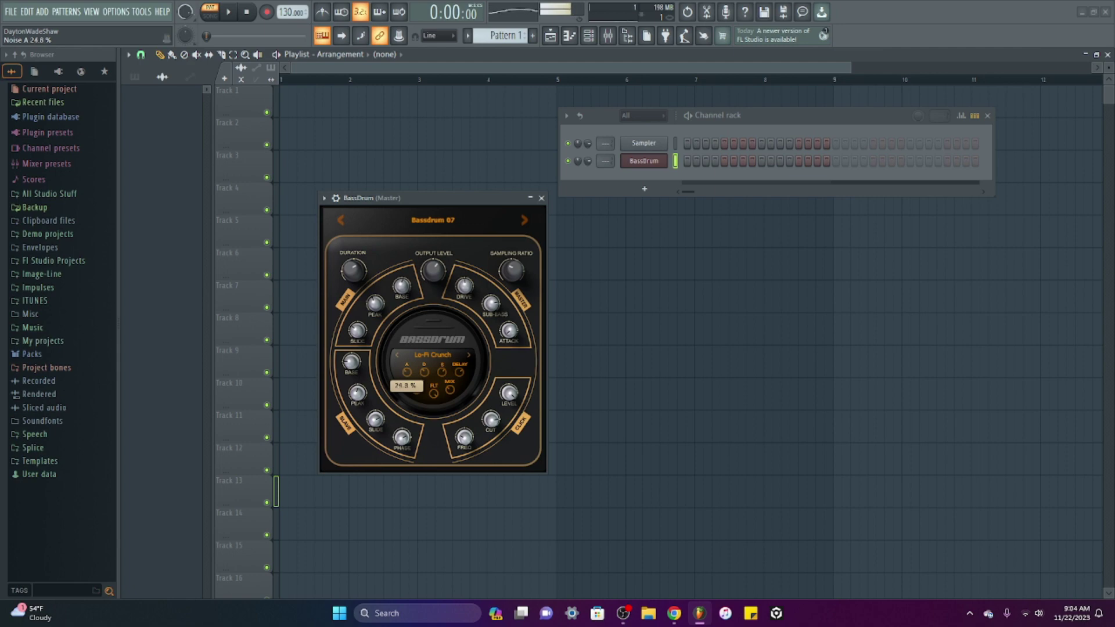
# Try out BassDrum's noise Mix, click Freq and Base knobs while sounding the Lo-Fi Crunch noise.
pyautogui.click(469, 338)
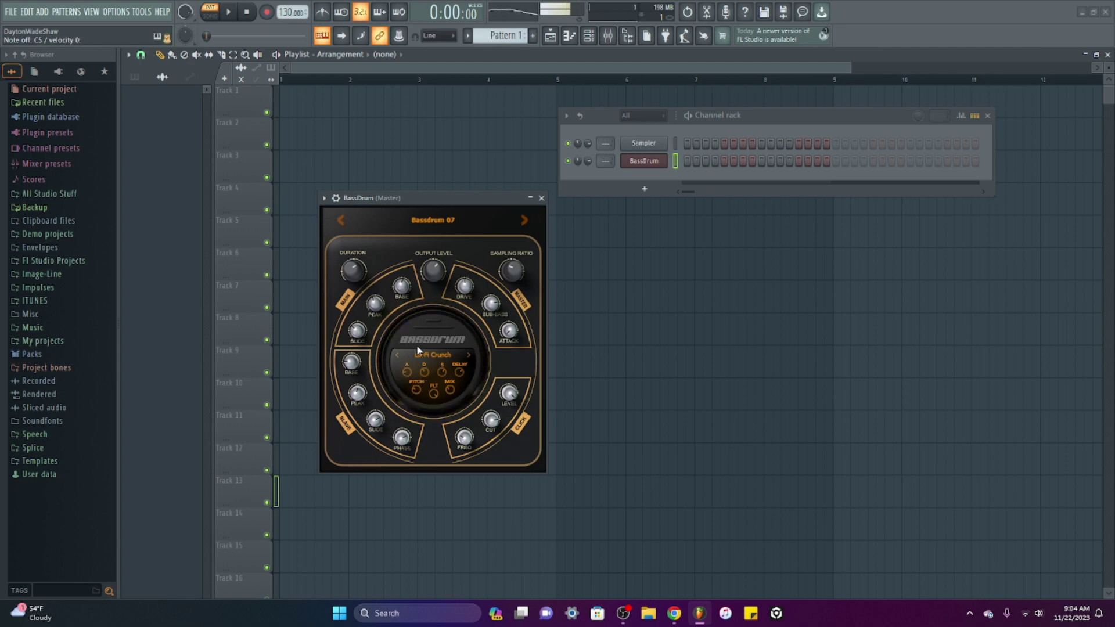
pyautogui.click(468, 338)
pyautogui.click(455, 345)
pyautogui.click(450, 389)
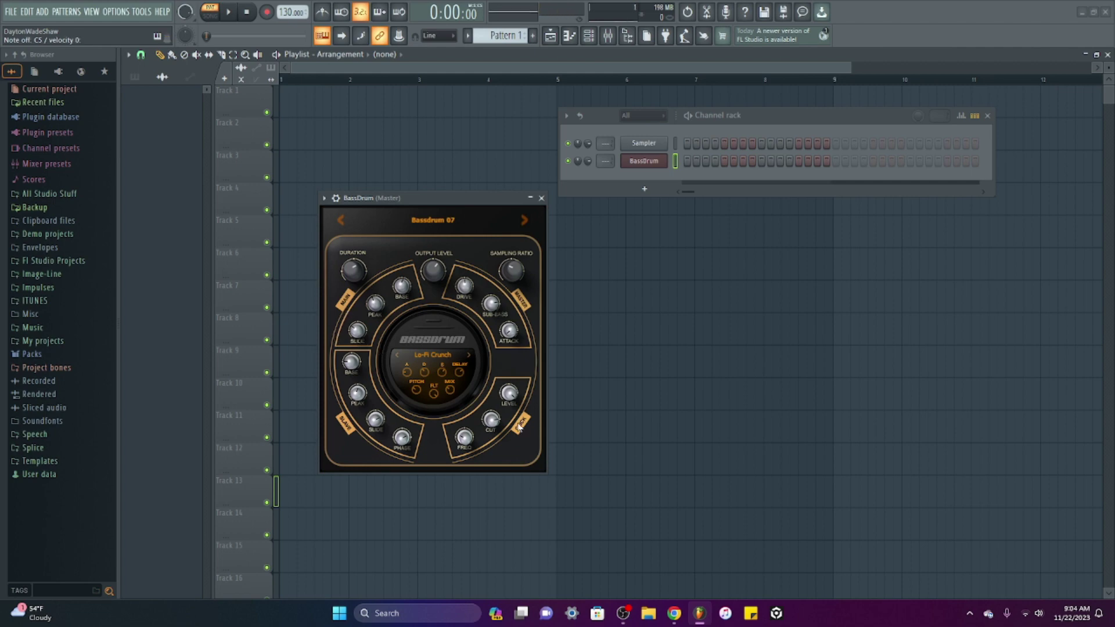
pyautogui.moveTo(464, 437); pyautogui.dragTo(464, 420)
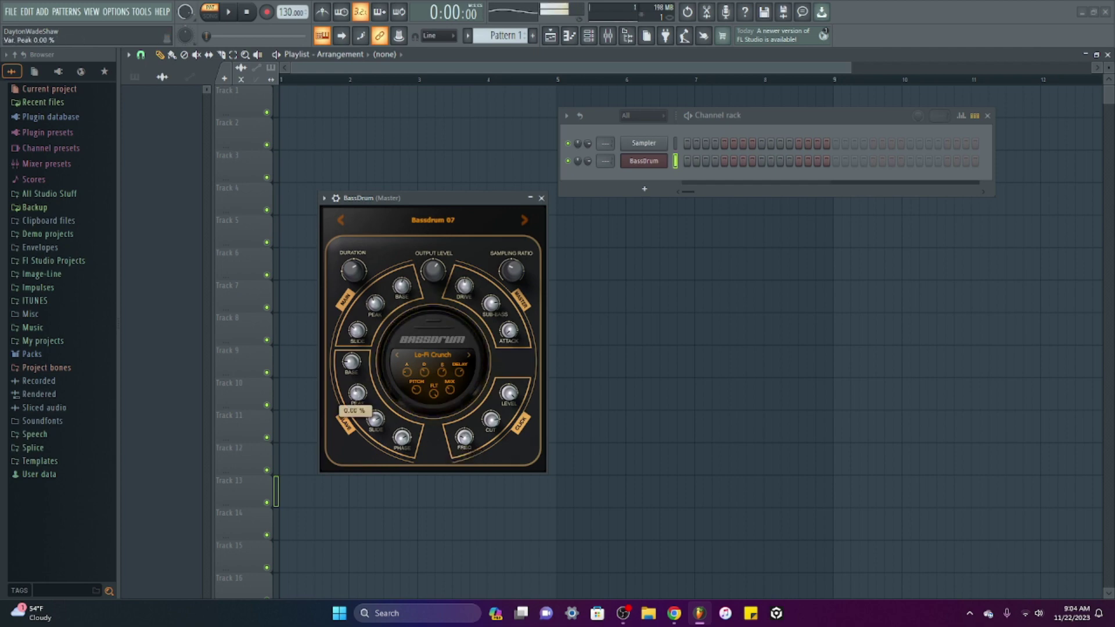
pyautogui.moveTo(351, 361); pyautogui.dragTo(352, 347)
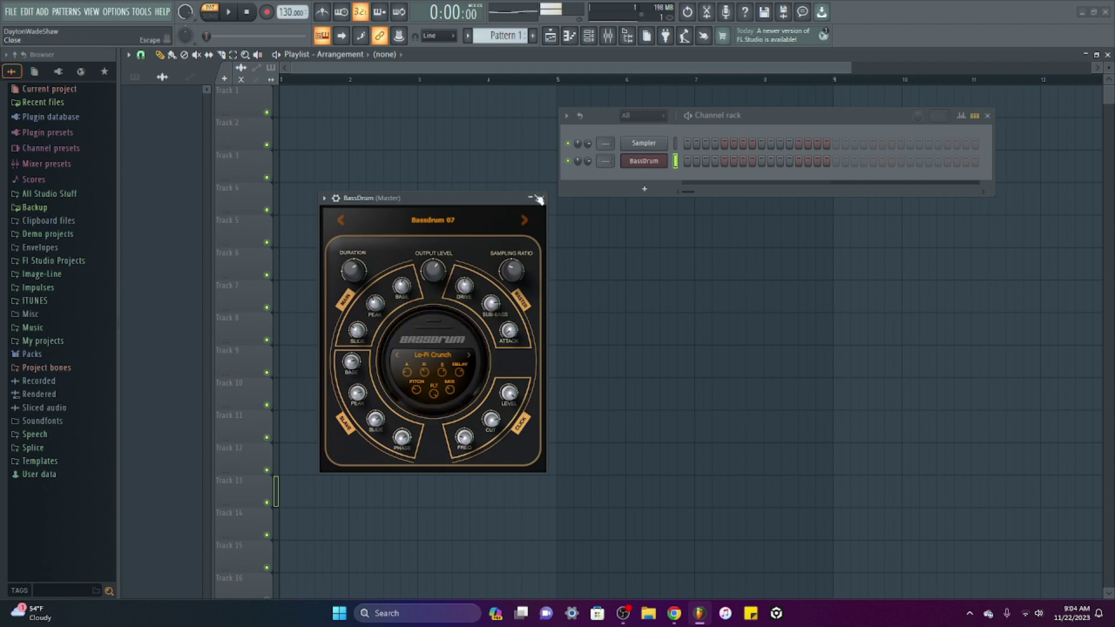
# Switch BassDrum to the Bassdrum 09 preset and close its plugin window.
pyautogui.click(524, 222)
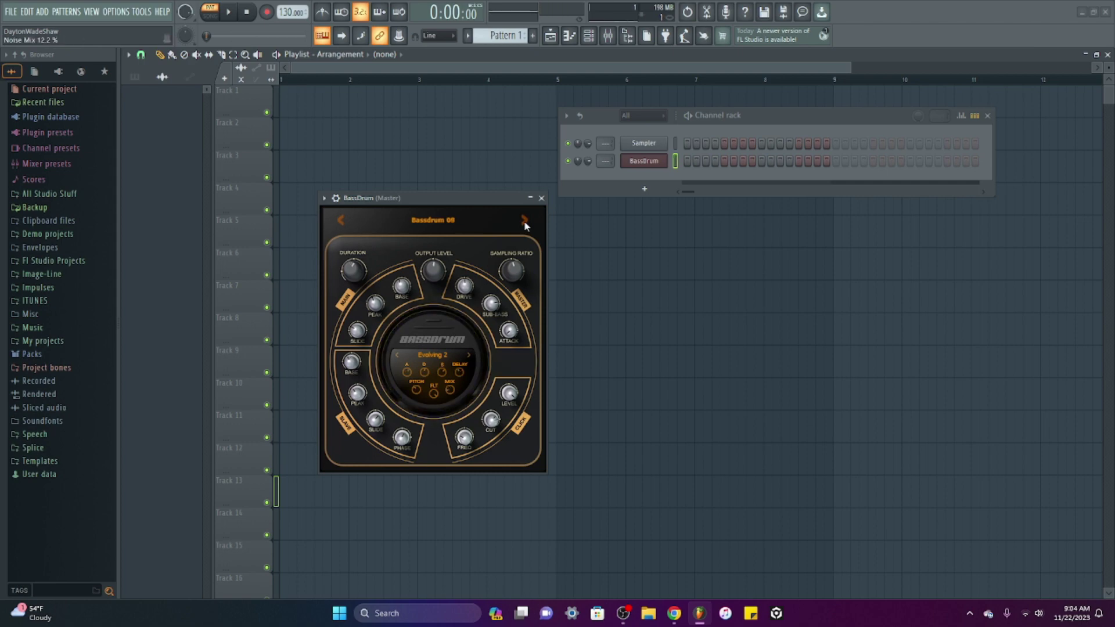
pyautogui.click(524, 222)
pyautogui.moveTo(485, 202); pyautogui.dragTo(476, 211)
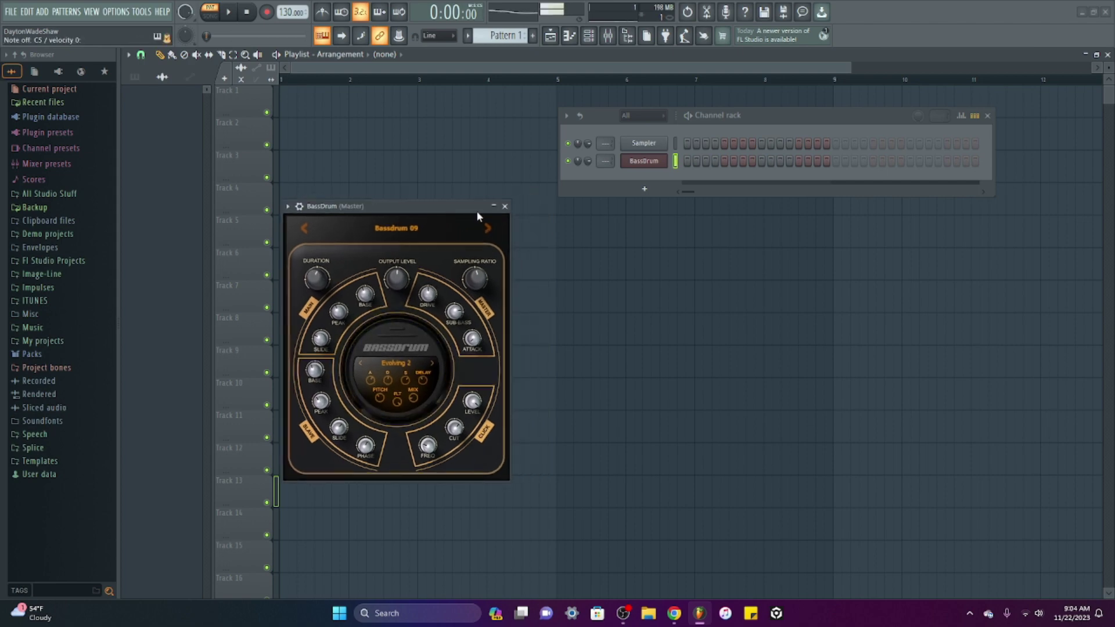
pyautogui.click(506, 208)
# Add a Drumaxx channel and detach its plugin window.
pyautogui.click(644, 189)
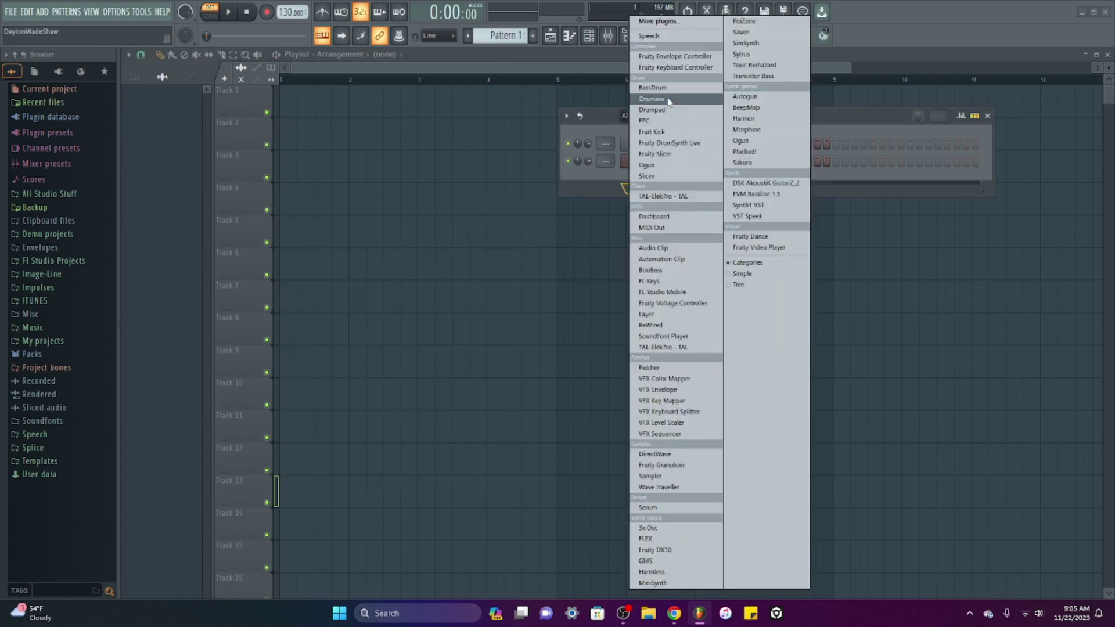
pyautogui.click(666, 100)
pyautogui.click(178, 154)
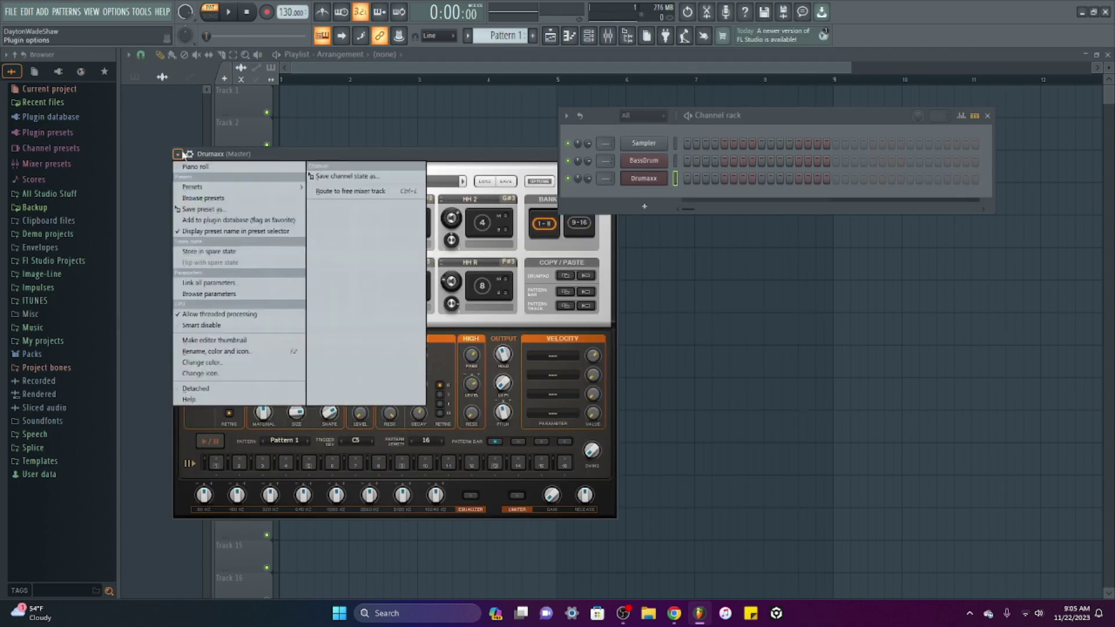
pyautogui.click(228, 388)
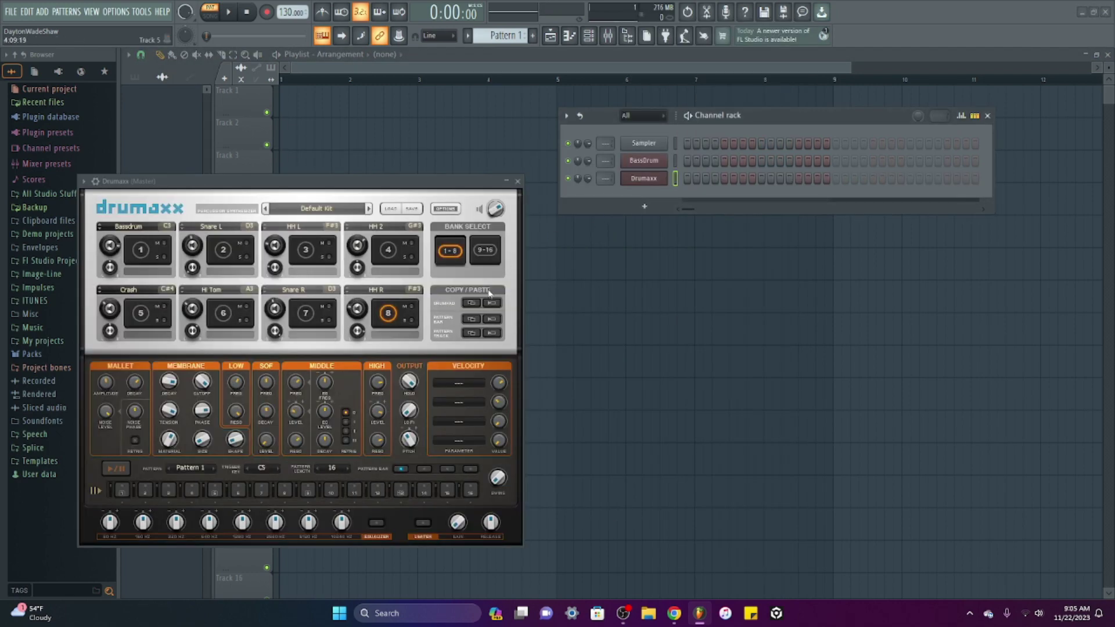
# Audition pads 8, 7, 6, 5 and 1 of Drumaxx's Default Kit.
pyautogui.click(387, 313)
pyautogui.click(318, 315)
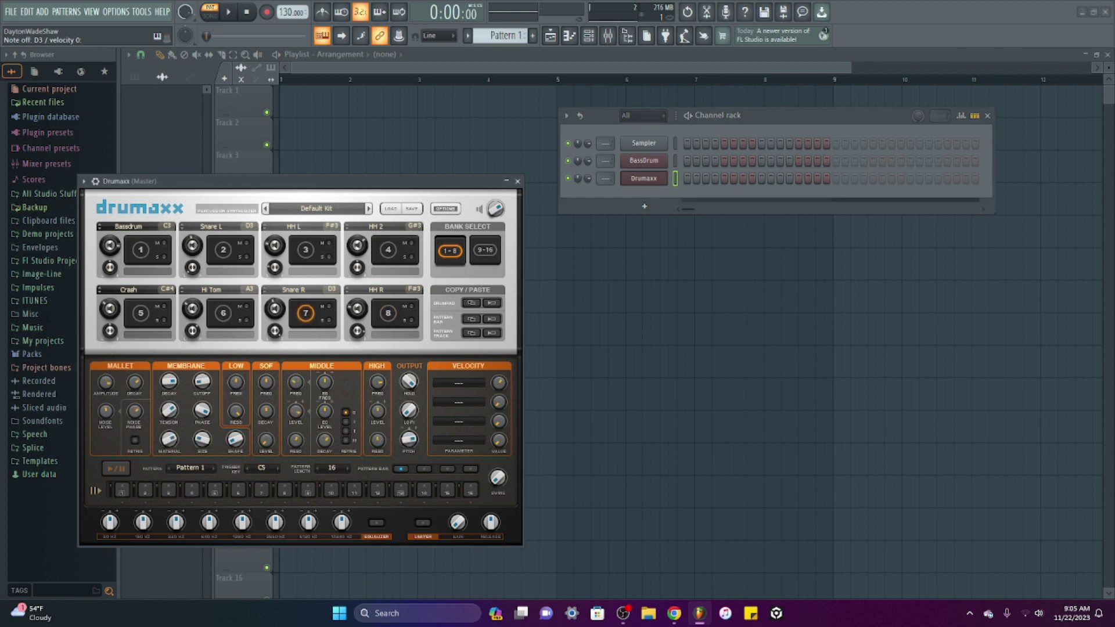
pyautogui.click(223, 313)
pyautogui.click(140, 313)
pyautogui.click(133, 250)
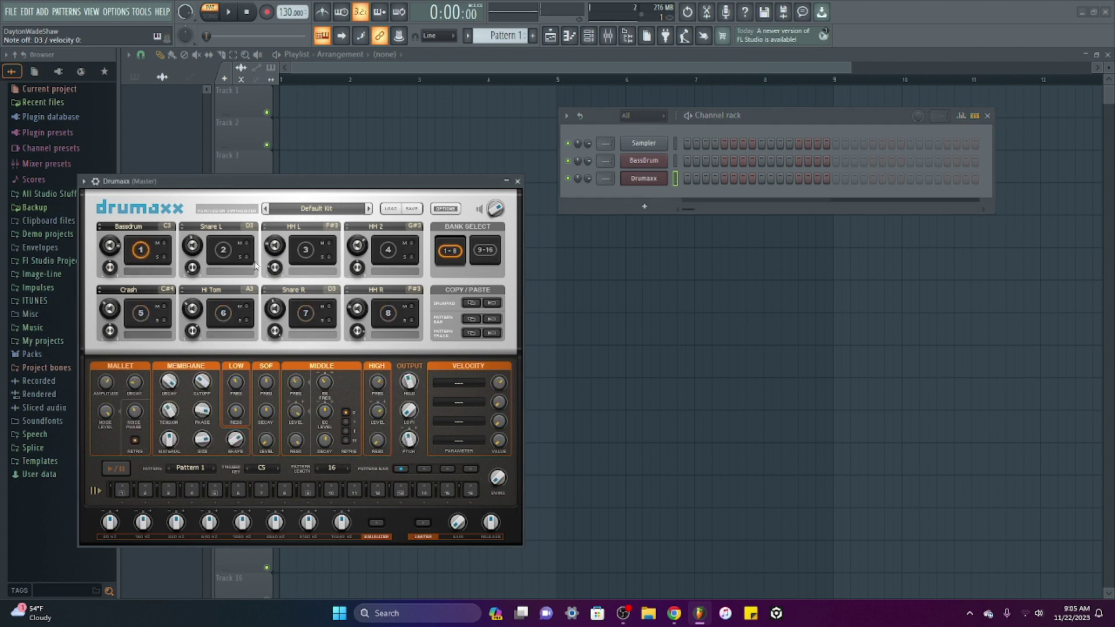
# Advance the Drumaxx kit presets to Rock 2 MC.
pyautogui.click(369, 209)
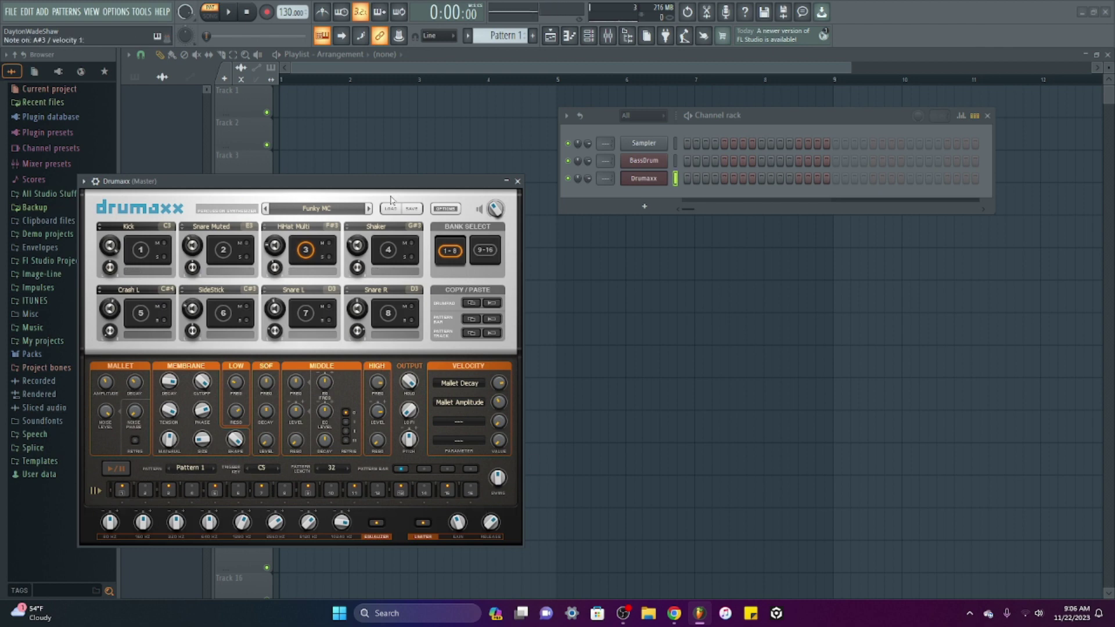
pyautogui.click(368, 209)
pyautogui.click(368, 208)
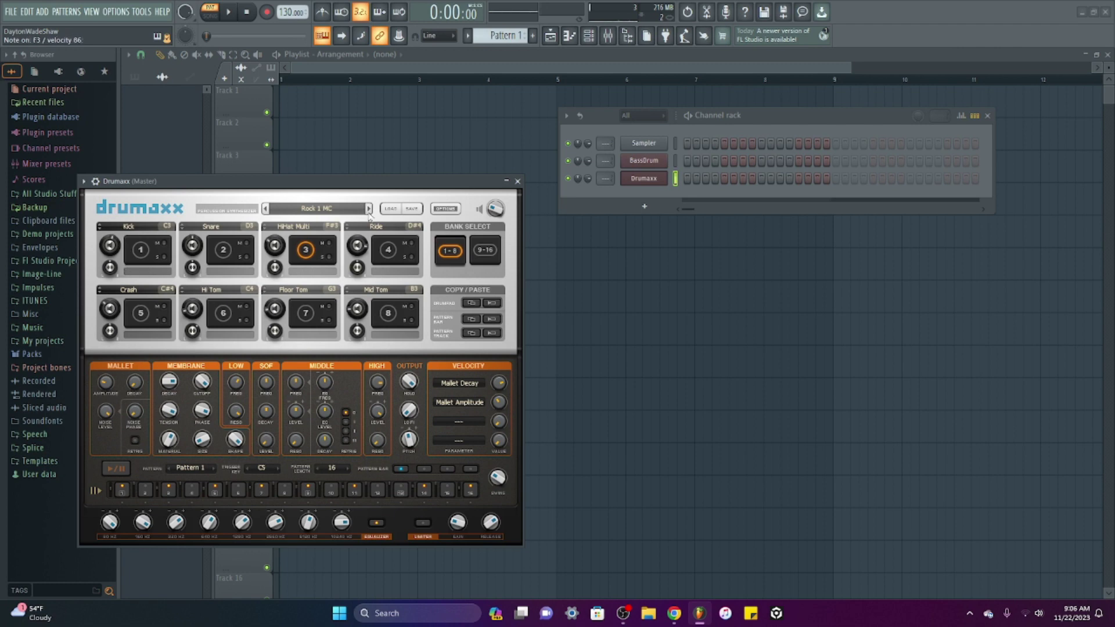
# Audition the Snare 1, Kick and Ride pads of Rock 2 MC and switch Drumaxx to the Vinyl Days FG kit.
pyautogui.click(231, 260)
pyautogui.click(152, 261)
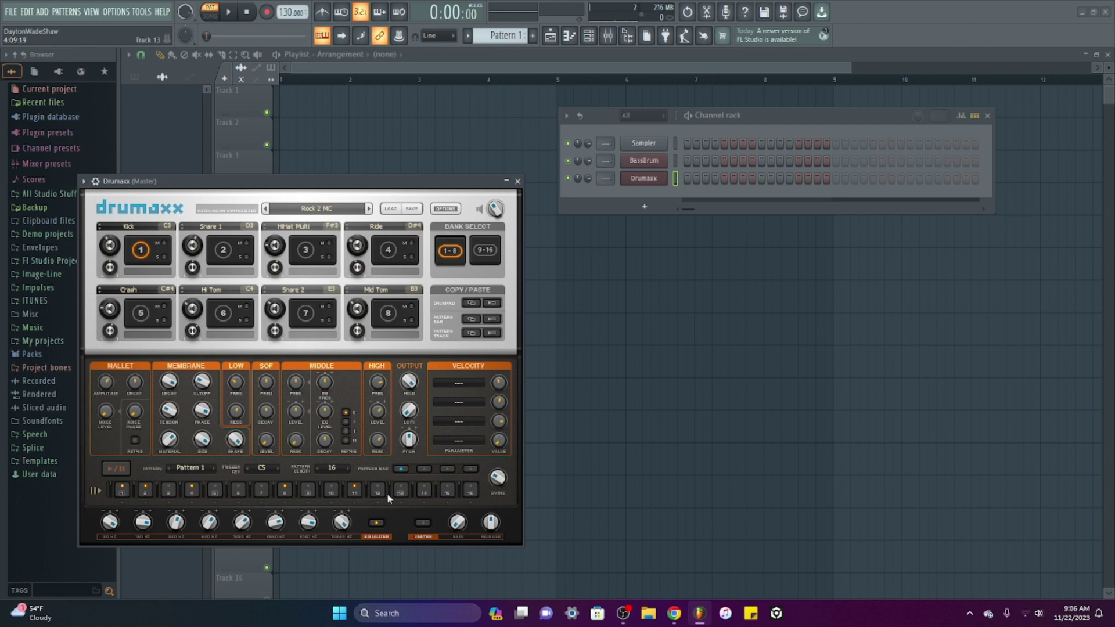
pyautogui.click(216, 247)
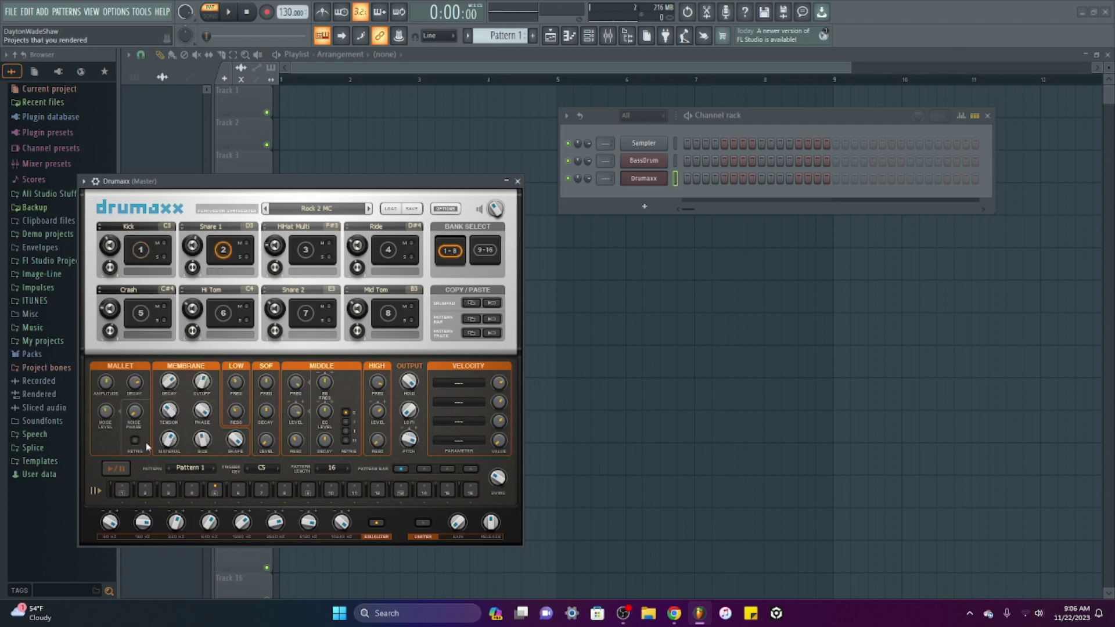
pyautogui.click(395, 254)
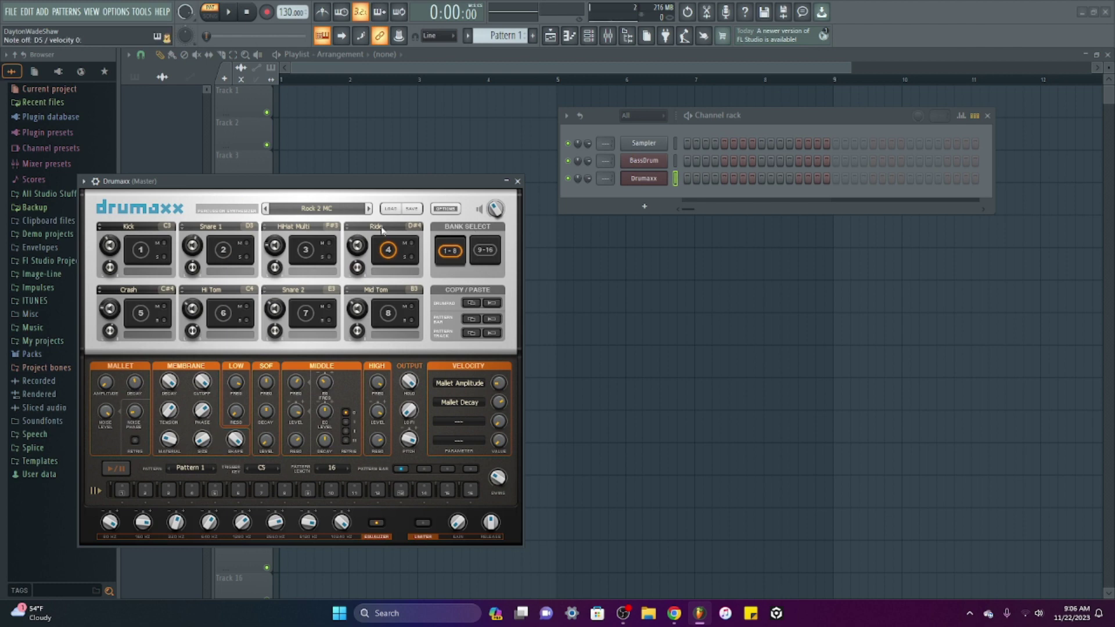
pyautogui.click(369, 209)
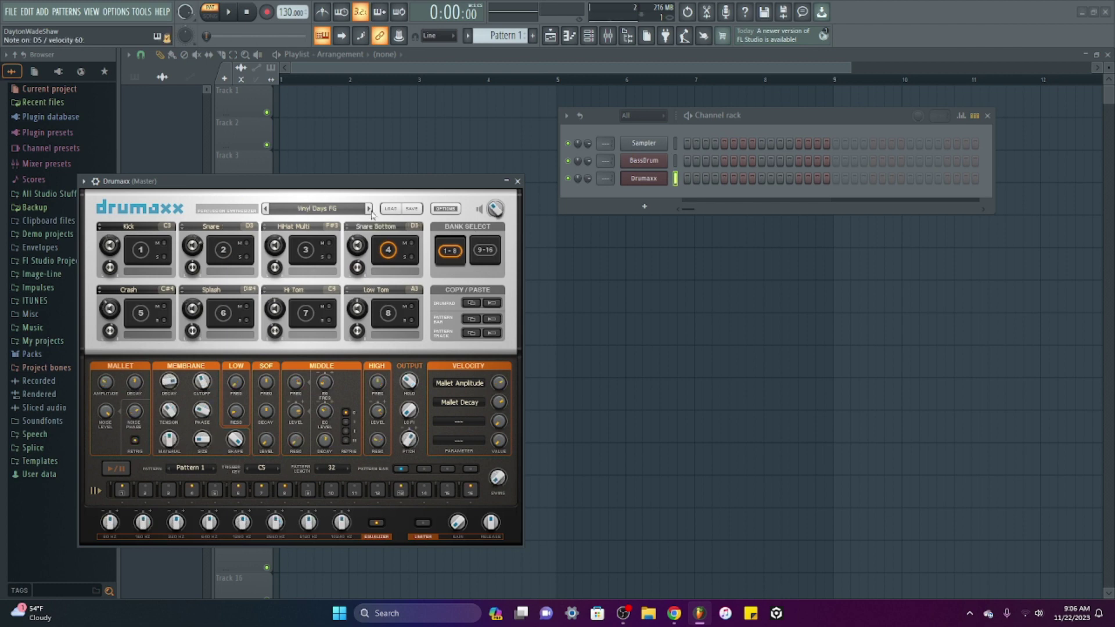
# Add a Drumpad channel, detach its plugin window and move it clear of the Channel rack.
pyautogui.click(645, 207)
pyautogui.click(685, 110)
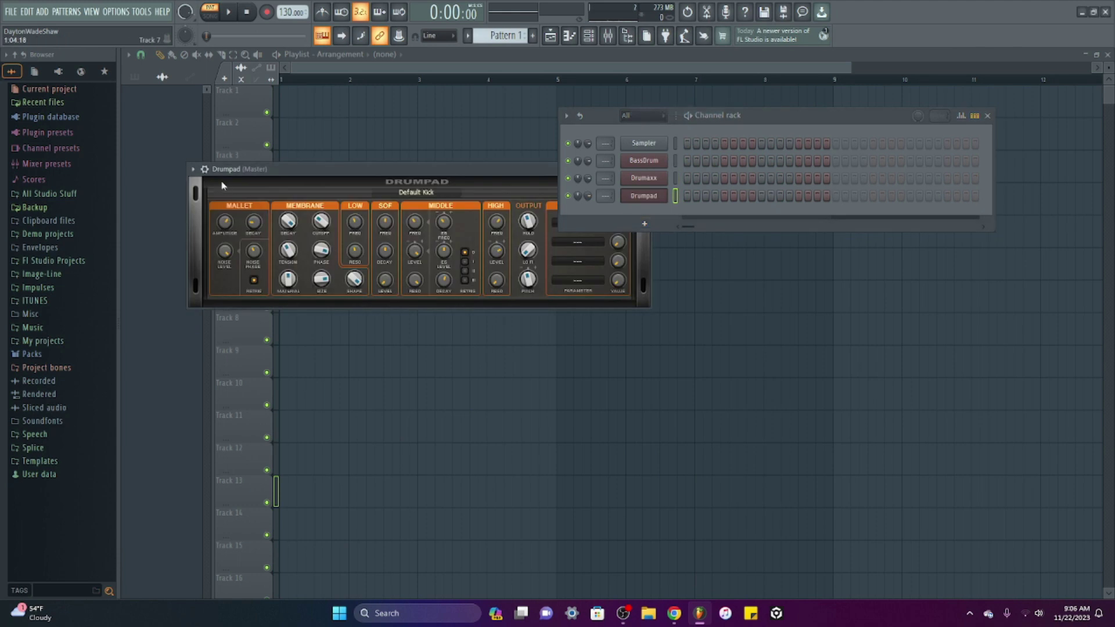
pyautogui.click(193, 169)
pyautogui.click(238, 405)
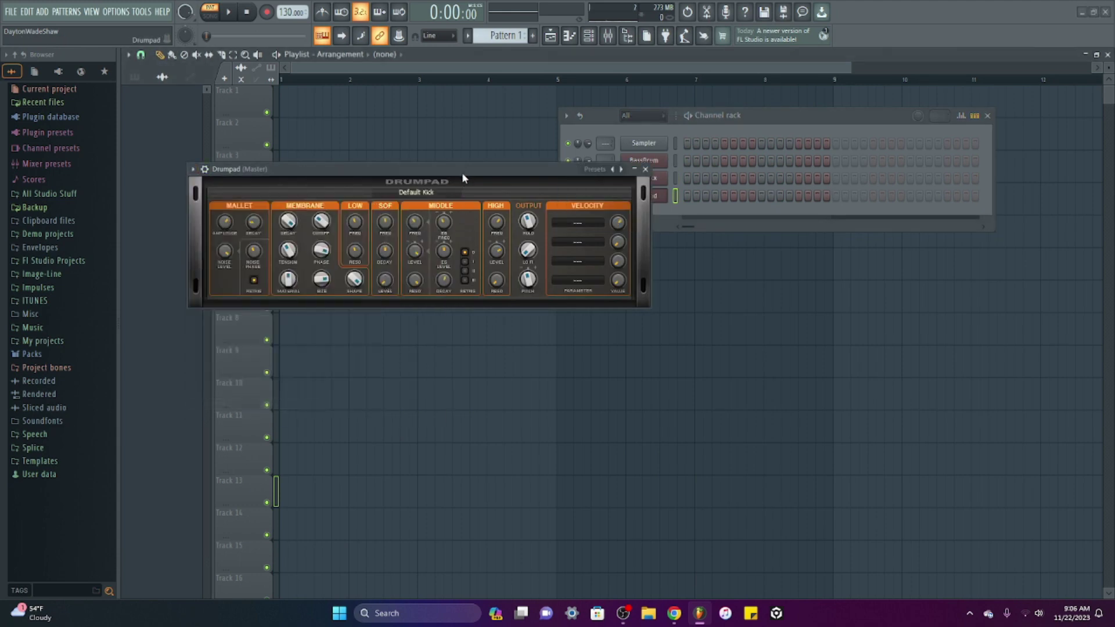
pyautogui.moveTo(462, 172); pyautogui.dragTo(407, 285)
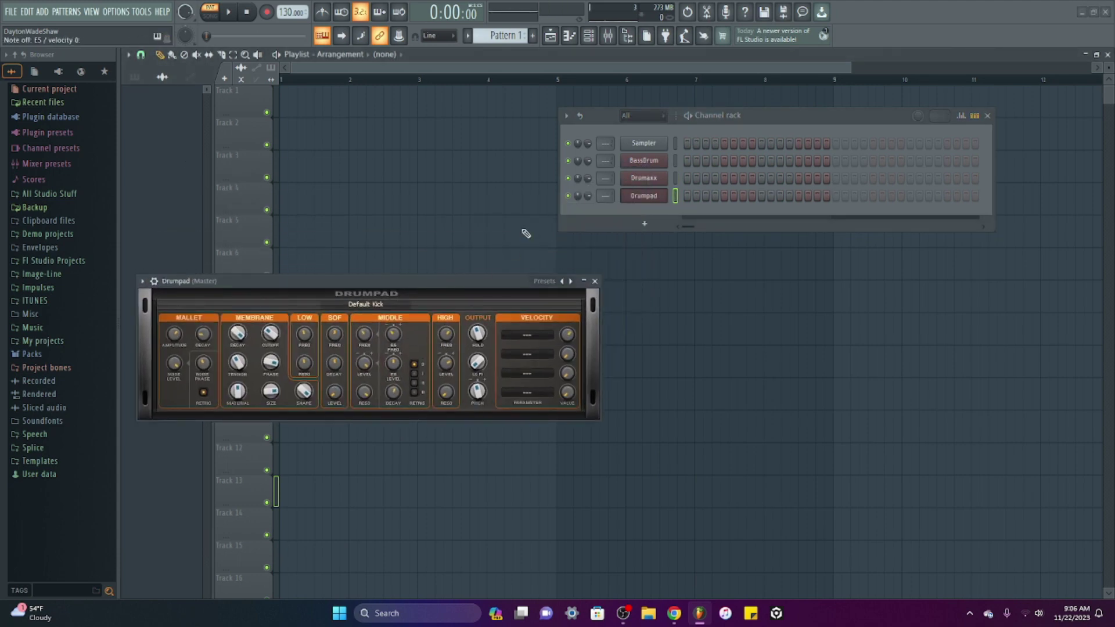
# Adjust Drumpad's Default Kick mallet controls, setting noise level to 76.25%, decay to 56.87% and noise phase to 64.37%.
pyautogui.click(386, 308)
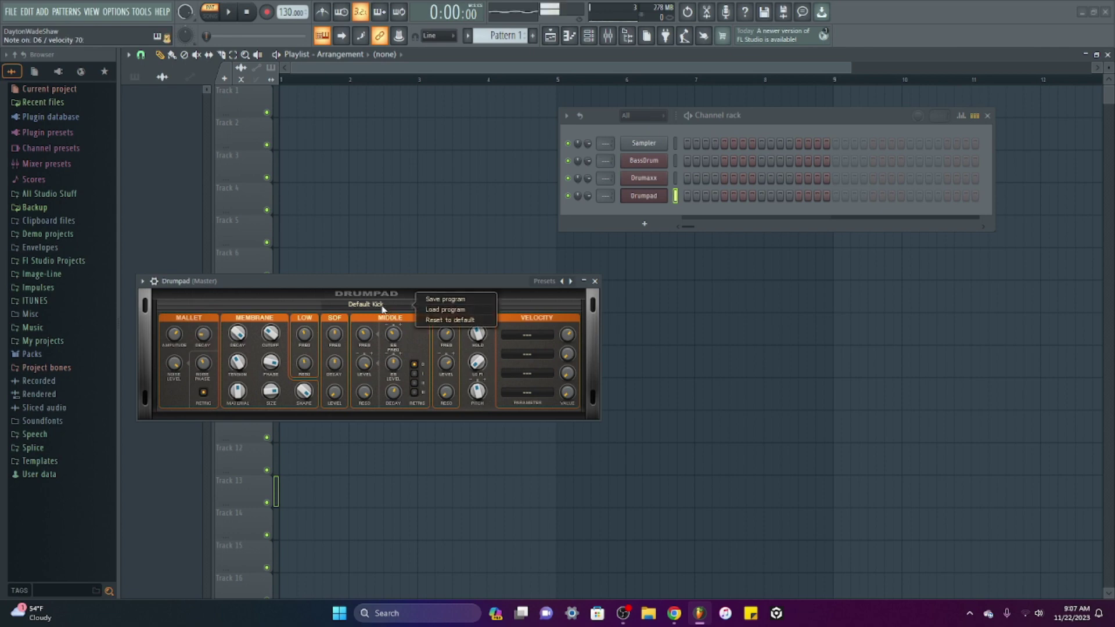
pyautogui.click(295, 435)
pyautogui.moveTo(239, 340); pyautogui.dragTo(239, 352)
pyautogui.moveTo(173, 335); pyautogui.dragTo(173, 324)
pyautogui.moveTo(174, 362); pyautogui.dragTo(173, 377)
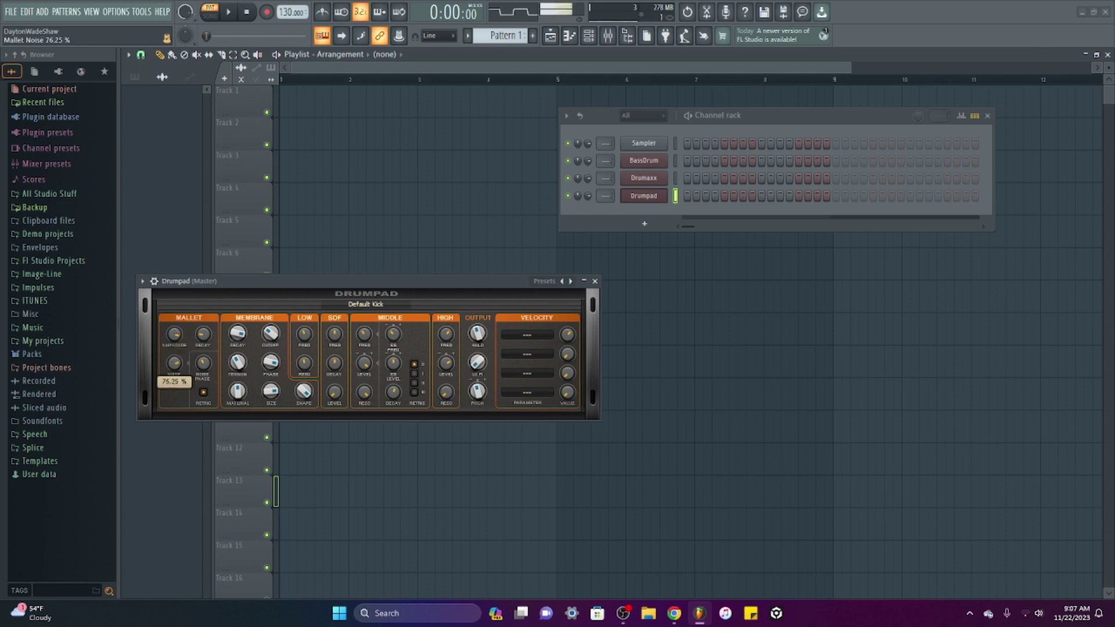
pyautogui.moveTo(202, 334)
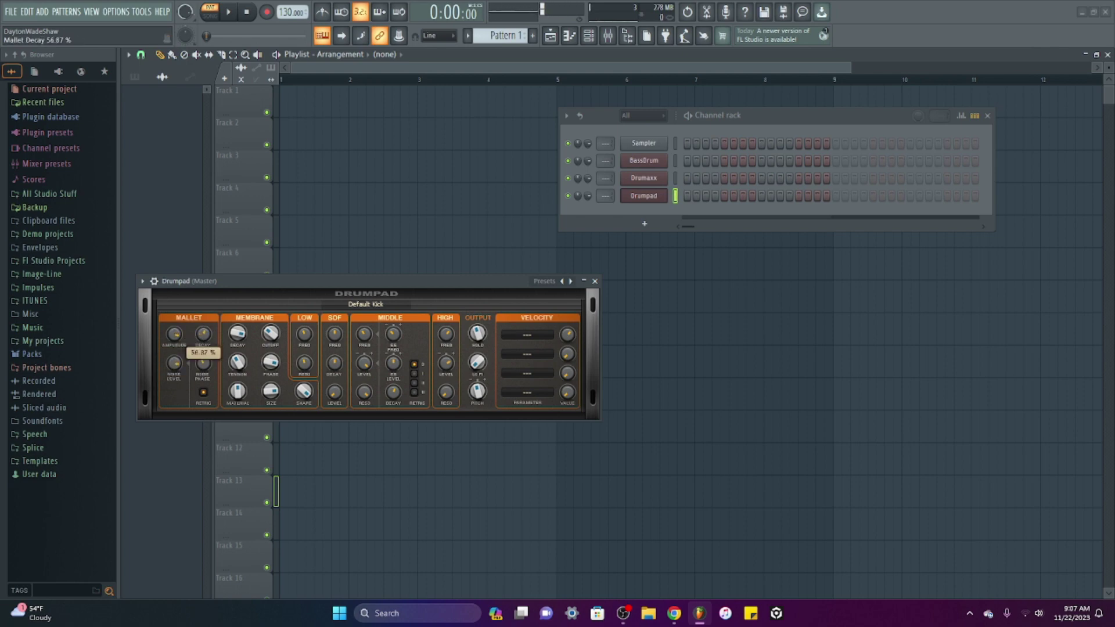
pyautogui.moveTo(174, 334); pyautogui.dragTo(203, 348)
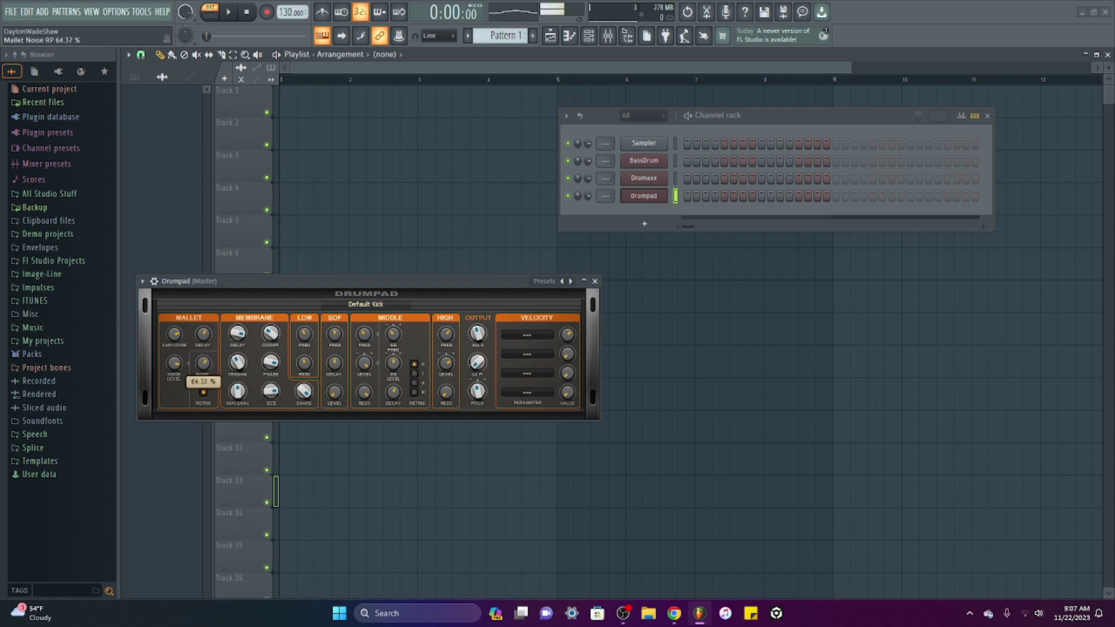
# Set Drumpad's membrane decay to 79.88% and Low resonance to 86.12%, adjusting the Low frequency as well.
pyautogui.moveTo(237, 334)
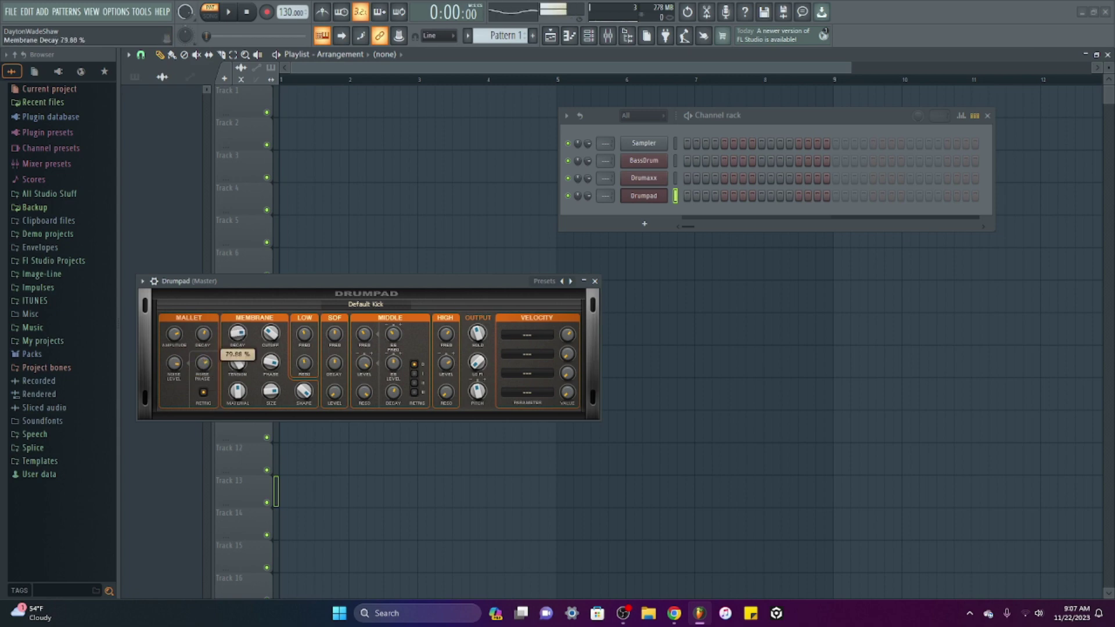
pyautogui.moveTo(174, 334)
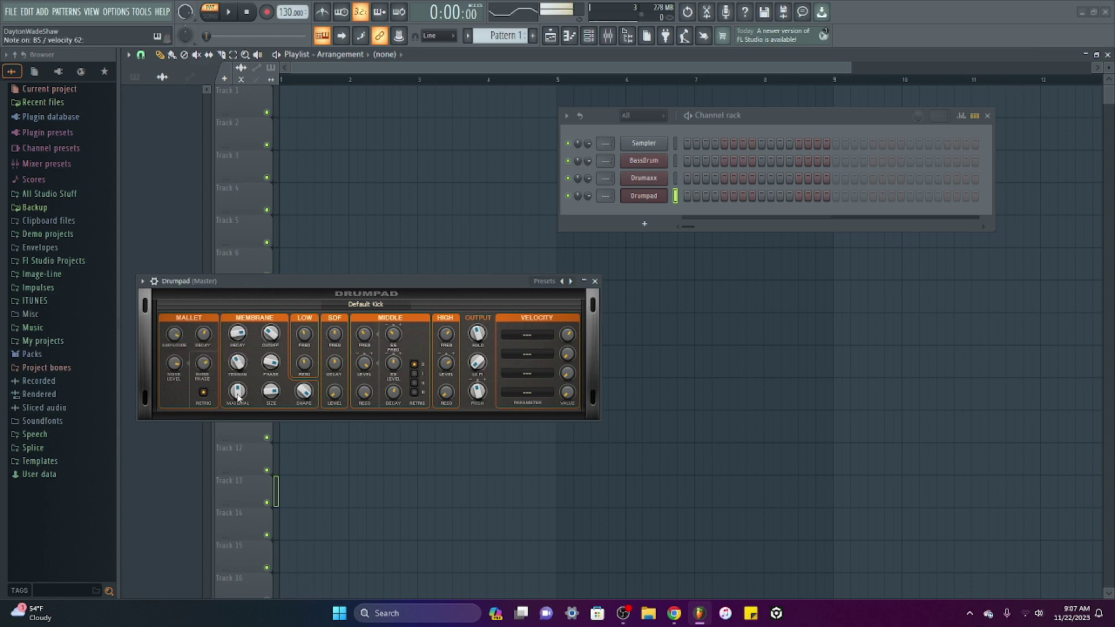
pyautogui.moveTo(238, 391)
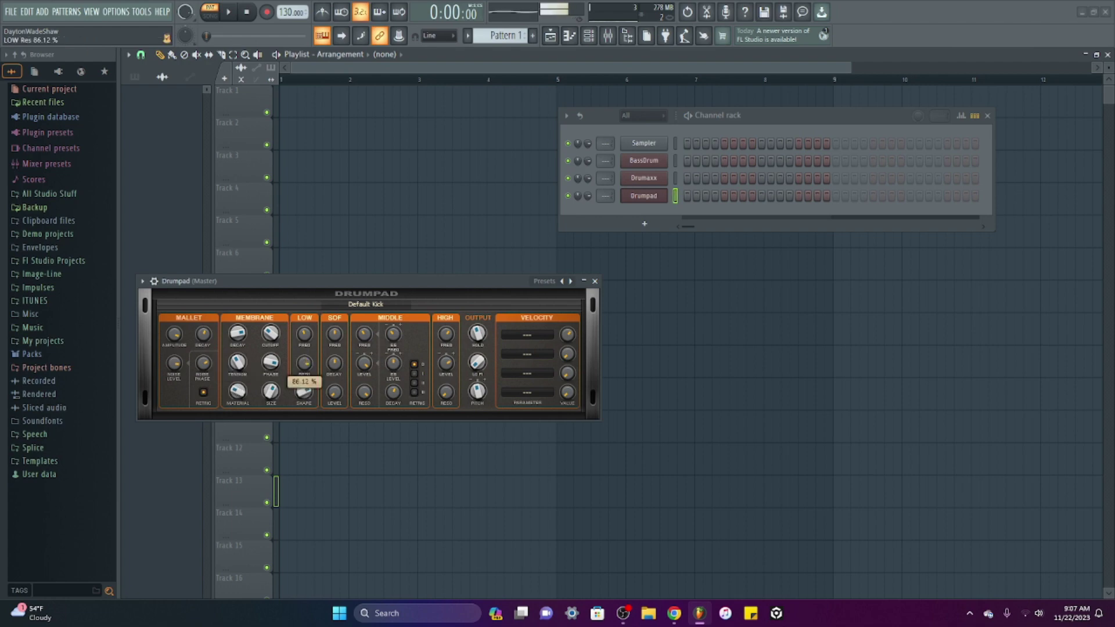
pyautogui.moveTo(305, 334)
pyautogui.moveTo(304, 334); pyautogui.dragTo(305, 362)
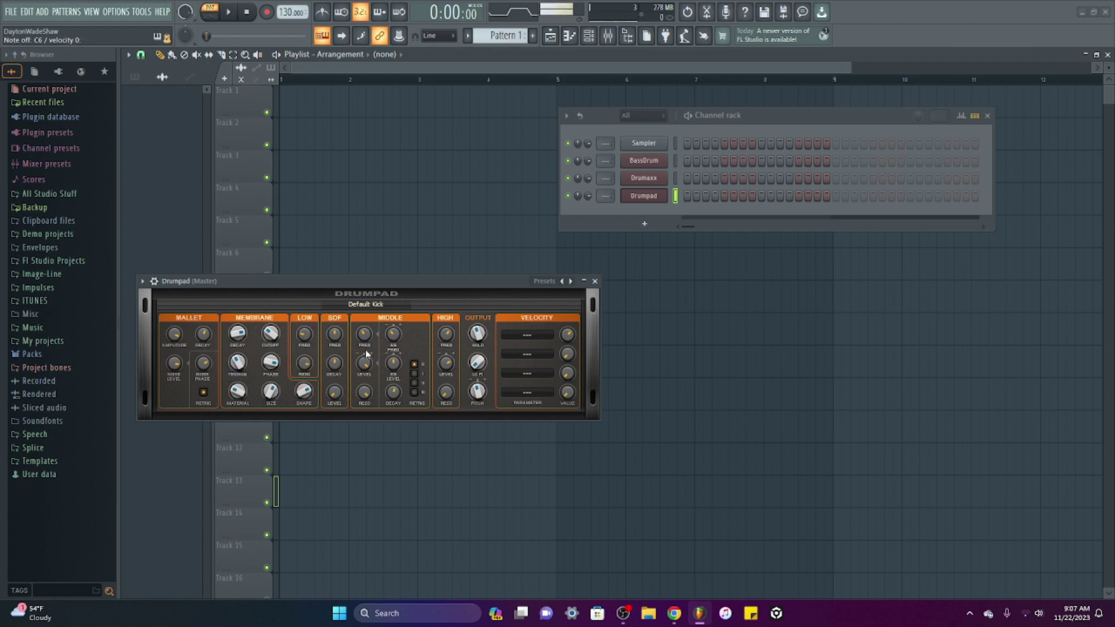
# Adjust frequency, decay and level between Drumpad's Low and Middle sections, tweak the Middle controls and set High frequency to about 62%.
pyautogui.moveTo(334, 337); pyautogui.dragTo(334, 316)
pyautogui.moveTo(335, 363); pyautogui.dragTo(335, 351)
pyautogui.moveTo(335, 392); pyautogui.dragTo(334, 363)
pyautogui.moveTo(393, 336); pyautogui.dragTo(393, 343)
pyautogui.moveTo(392, 396); pyautogui.dragTo(392, 379)
pyautogui.moveTo(450, 335); pyautogui.dragTo(451, 352)
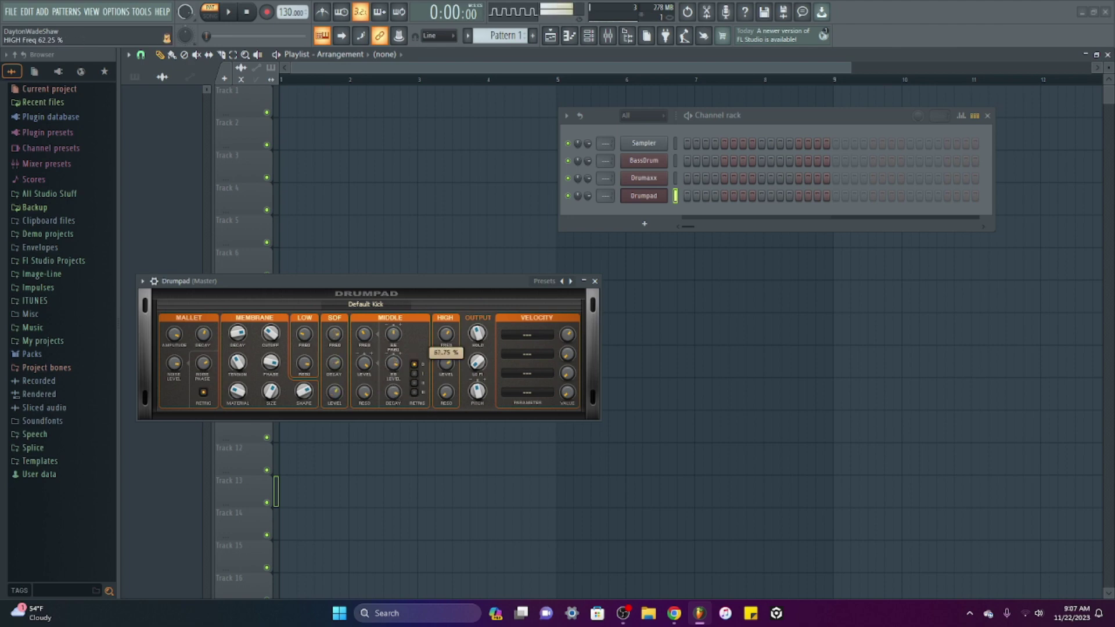
# Add an FPC channel, detach its plugin window and move it clear of the Channel rack.
pyautogui.click(656, 231)
pyautogui.click(639, 125)
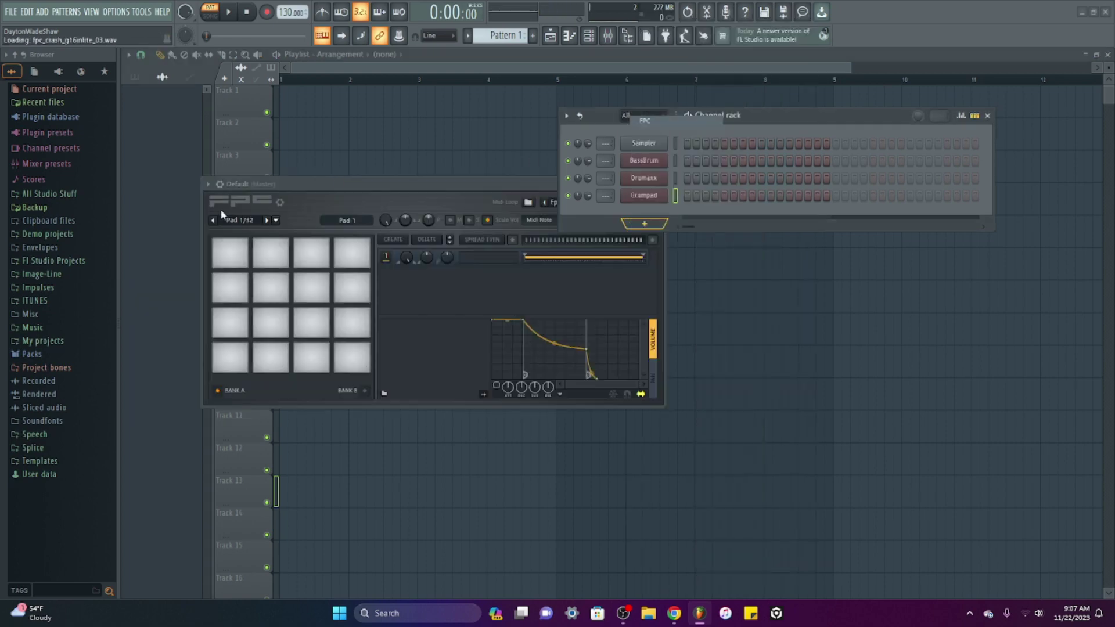
pyautogui.click(207, 184)
pyautogui.click(432, 189)
pyautogui.moveTo(432, 189); pyautogui.dragTo(384, 251)
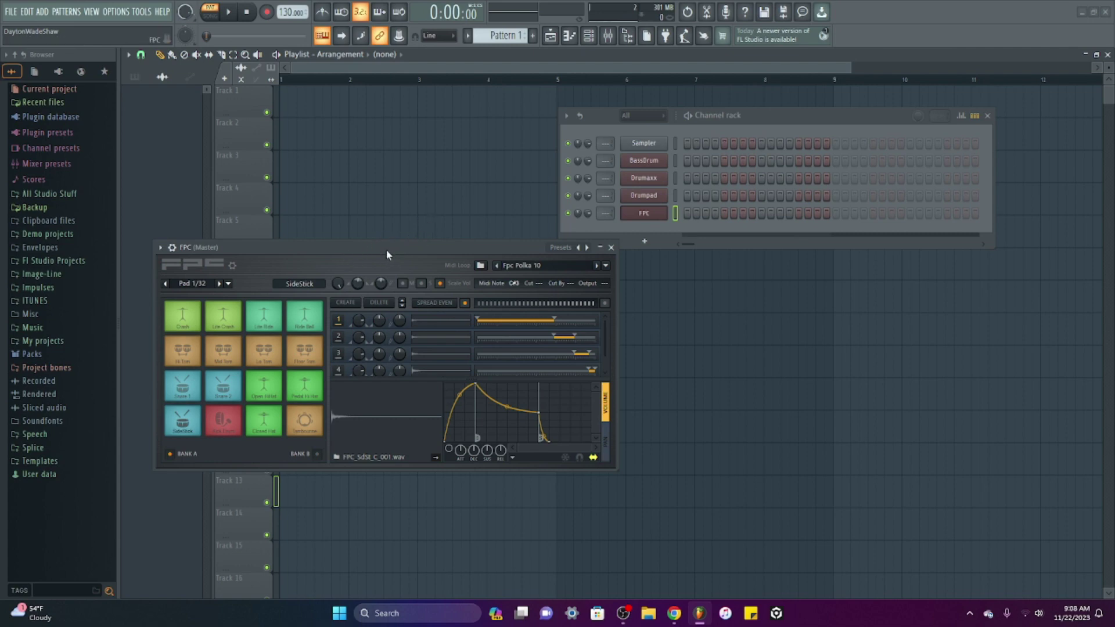
pyautogui.moveTo(376, 251); pyautogui.dragTo(360, 263)
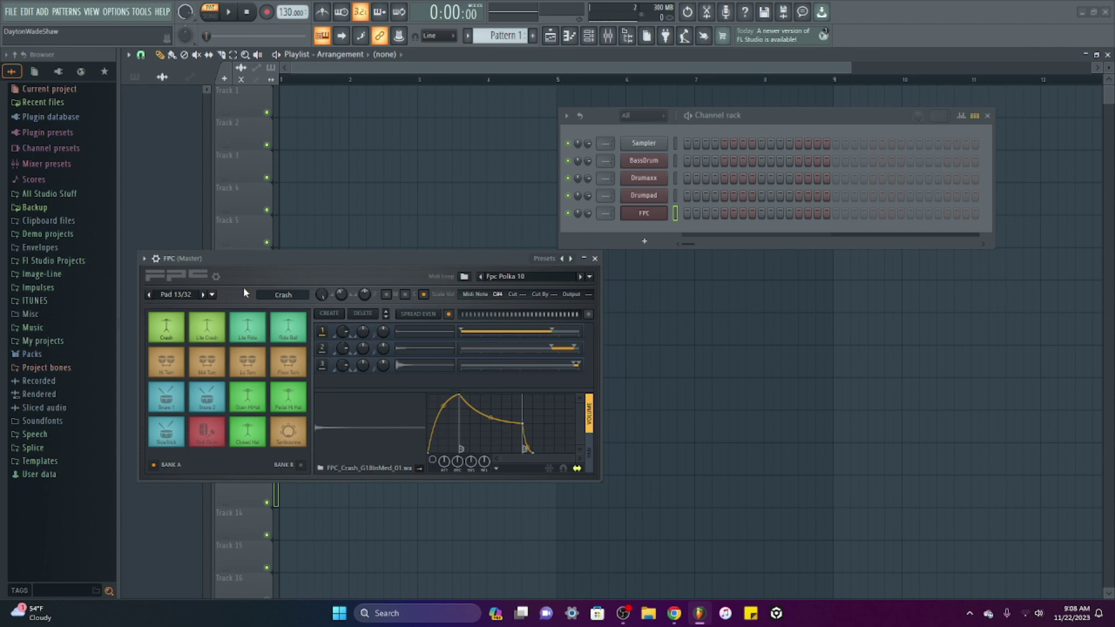
# Check FPC's pad options for the command that maps notes for the entire bank, and reposition the plugin window.
pyautogui.click(212, 295)
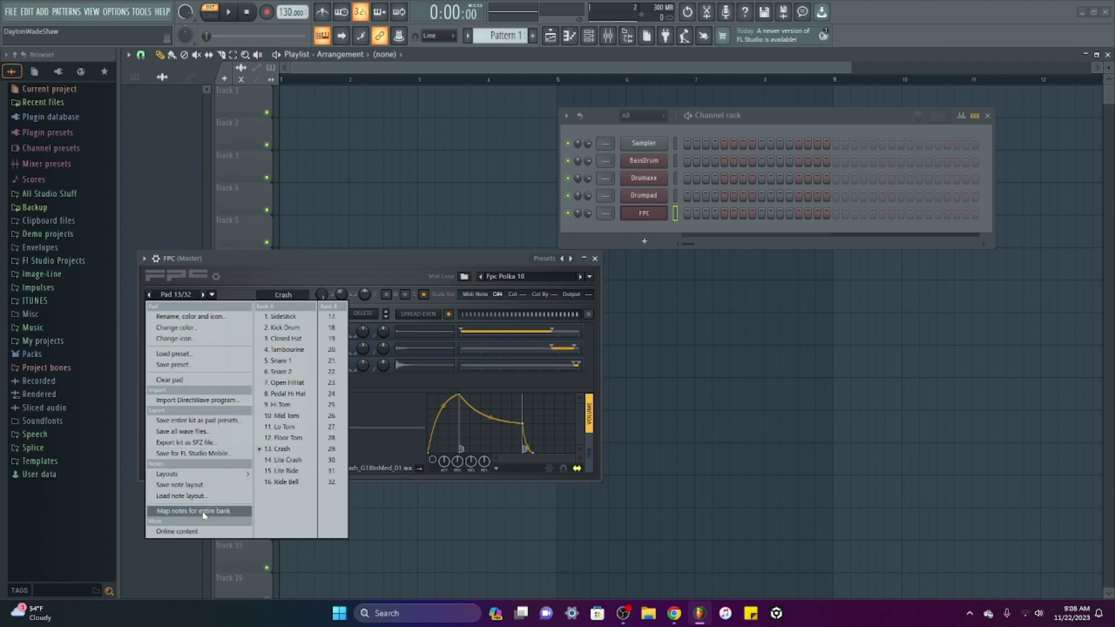
pyautogui.click(271, 261)
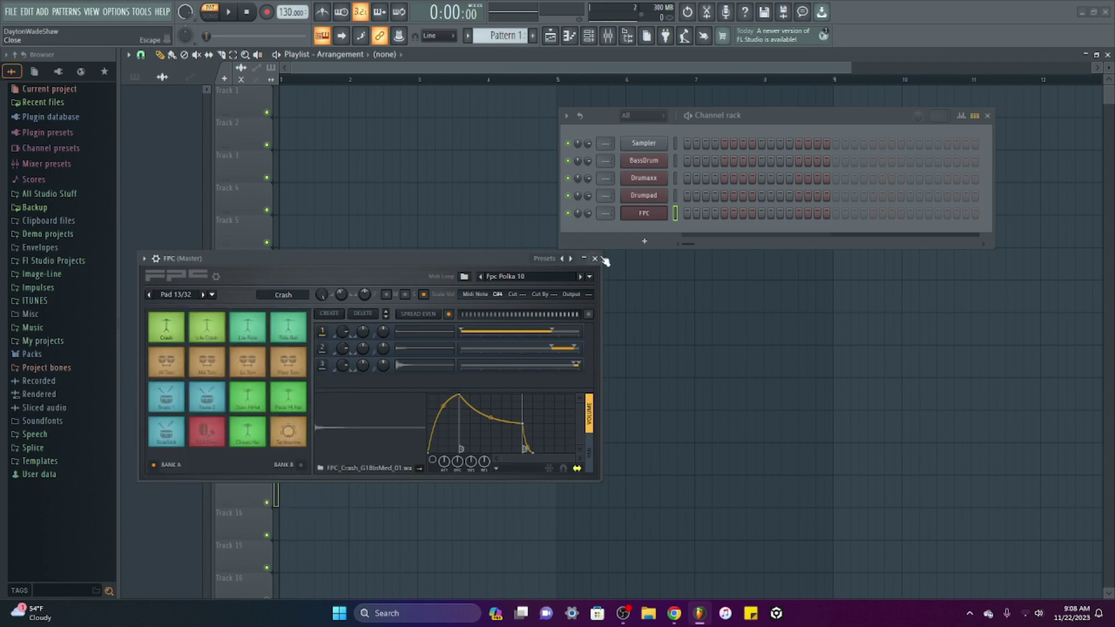
pyautogui.moveTo(468, 263); pyautogui.dragTo(485, 271)
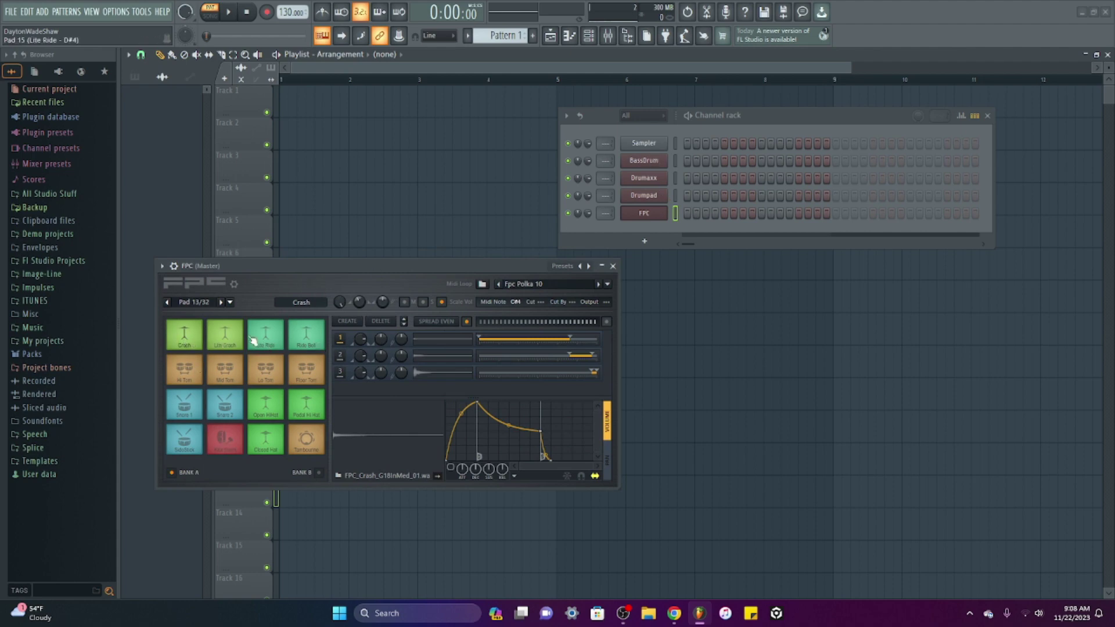
# Browse to the Buildup Drums folder of Cymatics FX Essentials in All Studio Stuff and preview a 130 BPM loop.
pyautogui.click(61, 196)
pyautogui.click(73, 321)
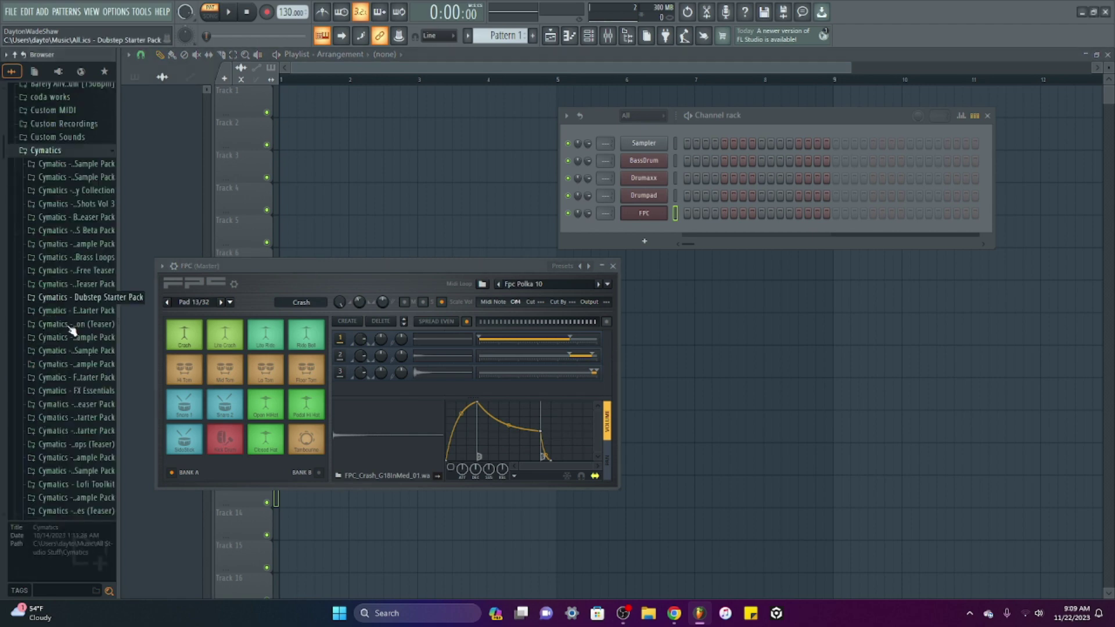
pyautogui.click(78, 326)
pyautogui.click(88, 379)
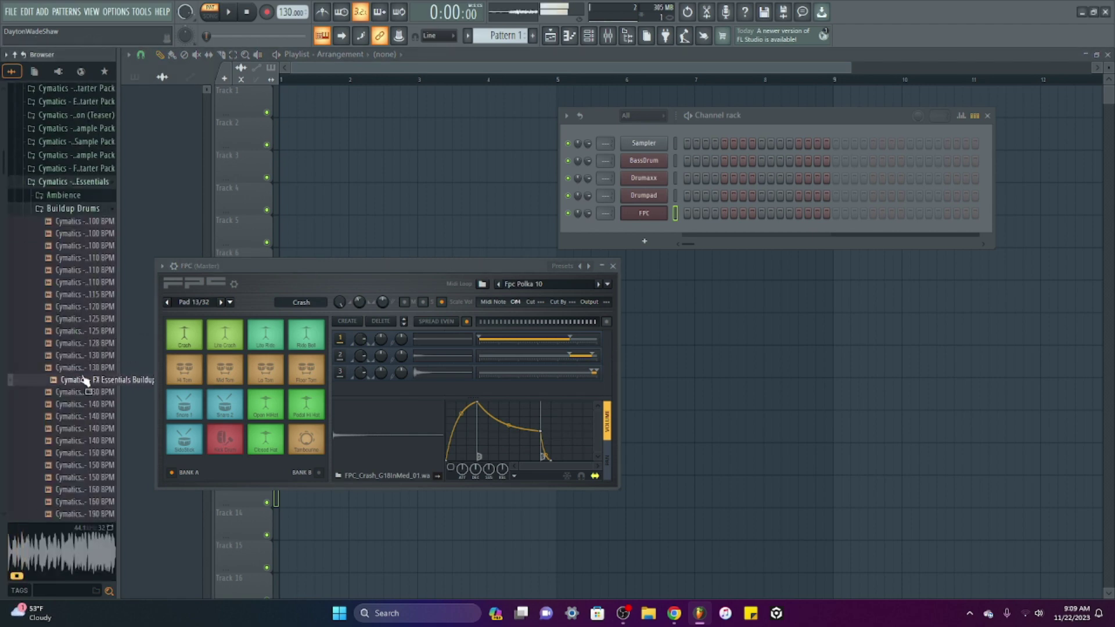
# Try to load the 130 BPM buildup drum loop onto FPC's Lite Ride pad, and briefly run playback.
pyautogui.moveTo(87, 379); pyautogui.dragTo(265, 339)
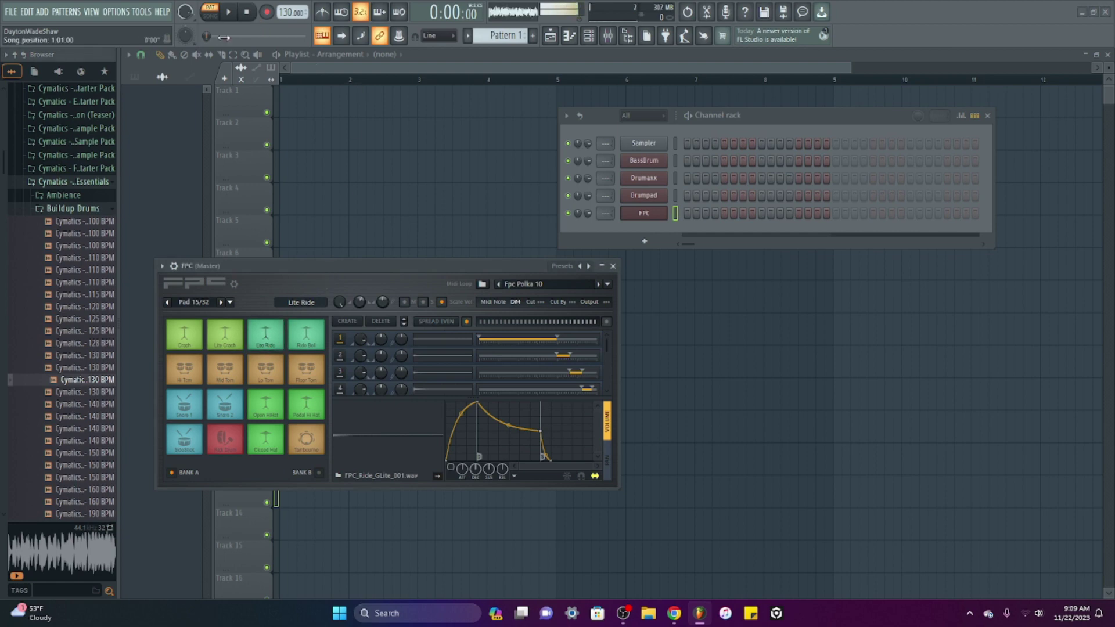
pyautogui.click(234, 16)
pyautogui.click(234, 16)
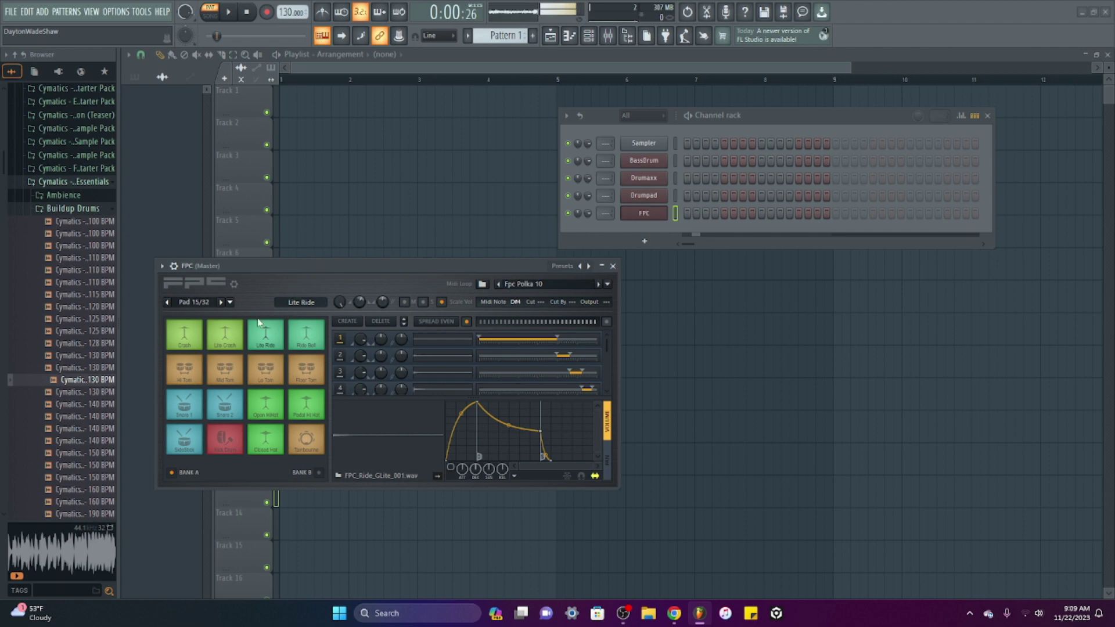
# Map MIDI notes for FPC's entire pad bank, starting the mapping a second time from the Crash pad.
pyautogui.click(230, 303)
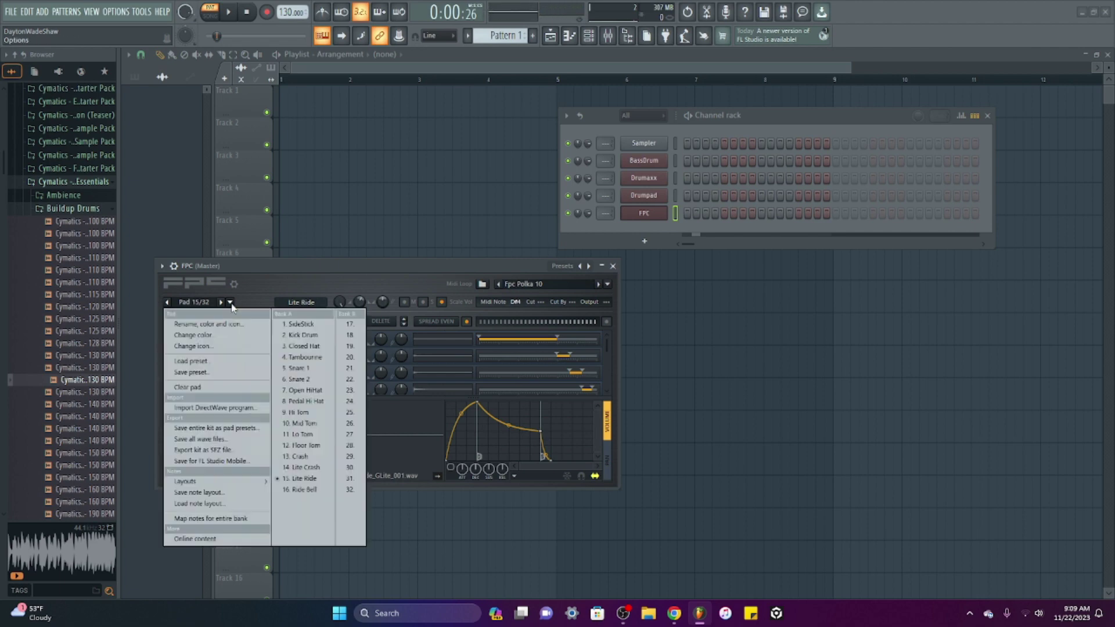
pyautogui.click(227, 519)
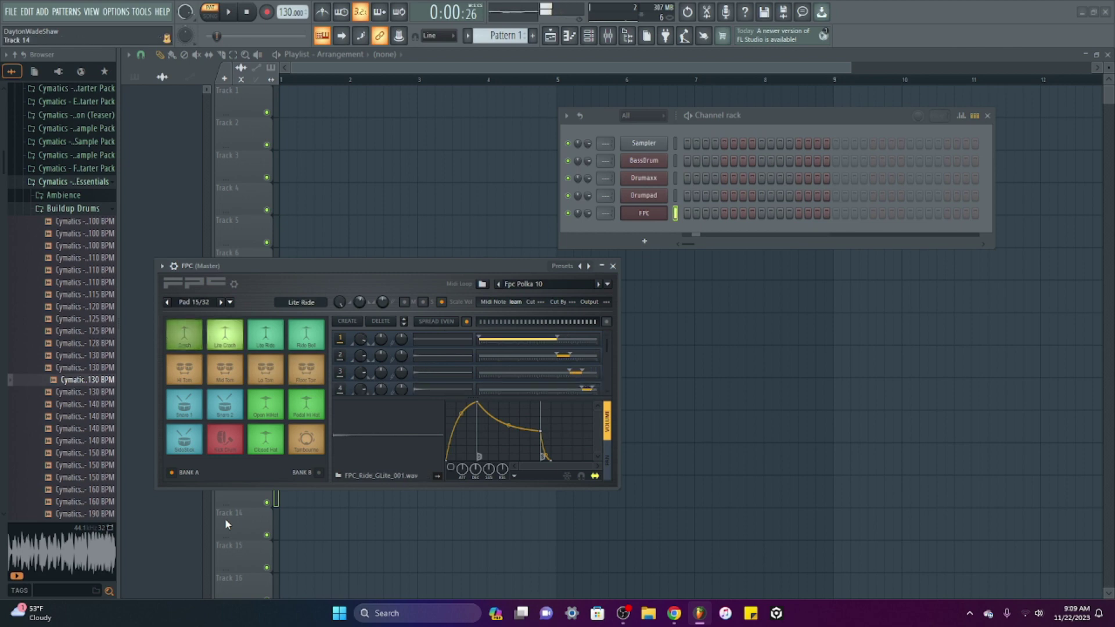
pyautogui.click(230, 302)
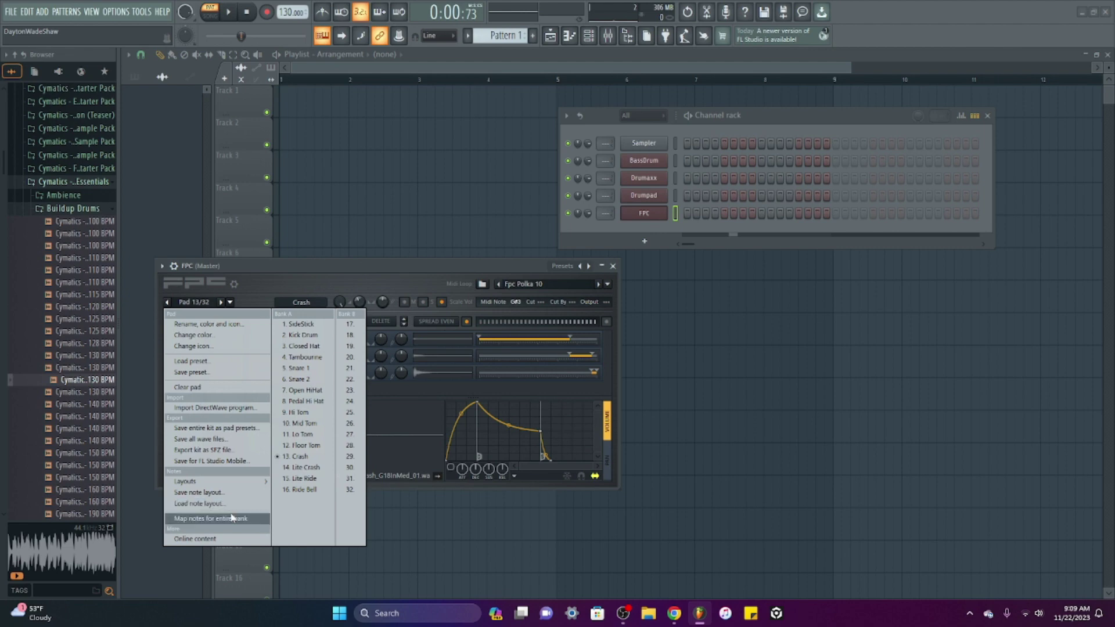
pyautogui.click(231, 515)
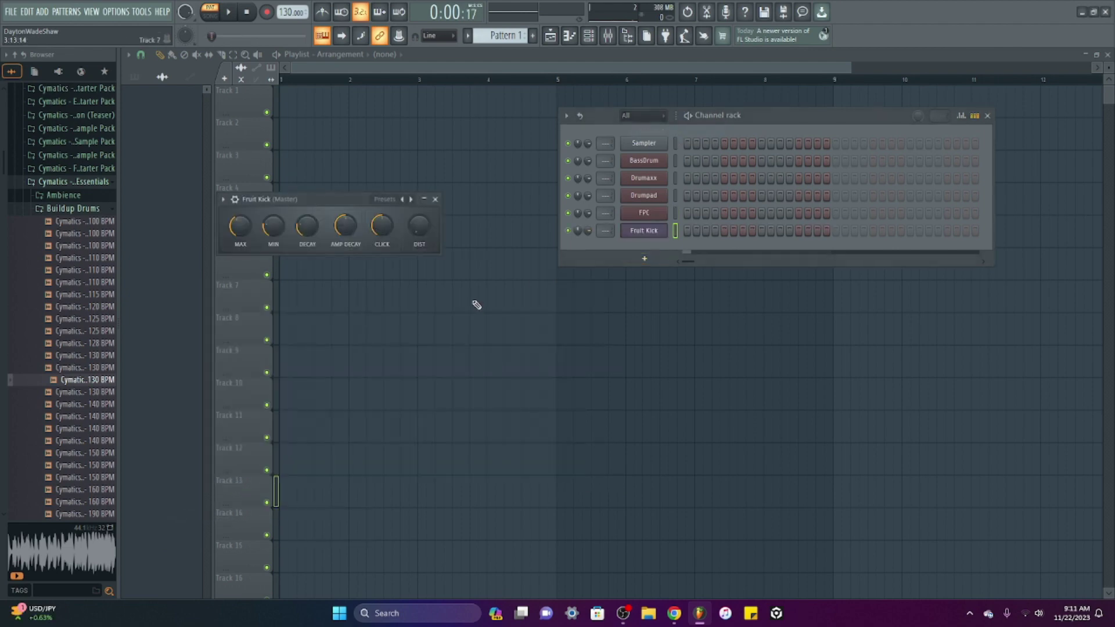
# Reposition the Fruit Kick window and raise its Max and Min frequencies to full and its Decay past halfway.
pyautogui.moveTo(290, 199); pyautogui.dragTo(295, 224)
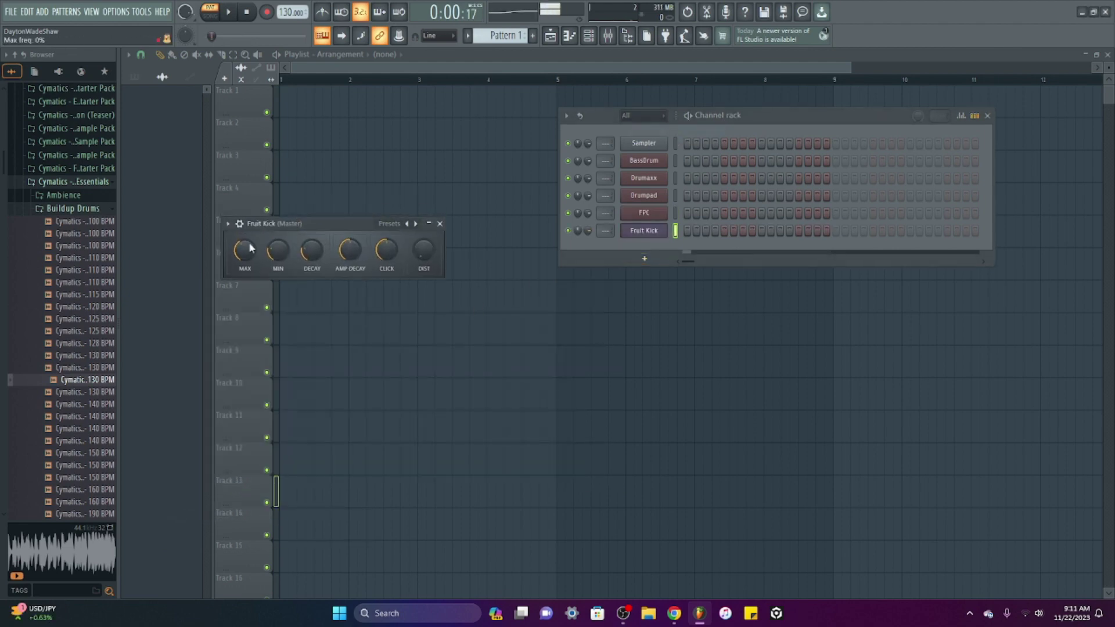
pyautogui.moveTo(245, 256); pyautogui.dragTo(277, 220)
pyautogui.moveTo(308, 261)
pyautogui.mouseDown()
pyautogui.moveTo(313, 236)
pyautogui.moveTo(297, 254)
pyautogui.moveTo(312, 215)
pyautogui.moveTo(311, 270)
pyautogui.mouseUp()
pyautogui.moveTo(278, 250); pyautogui.dragTo(278, 215)
pyautogui.moveTo(237, 258); pyautogui.dragTo(236, 248)
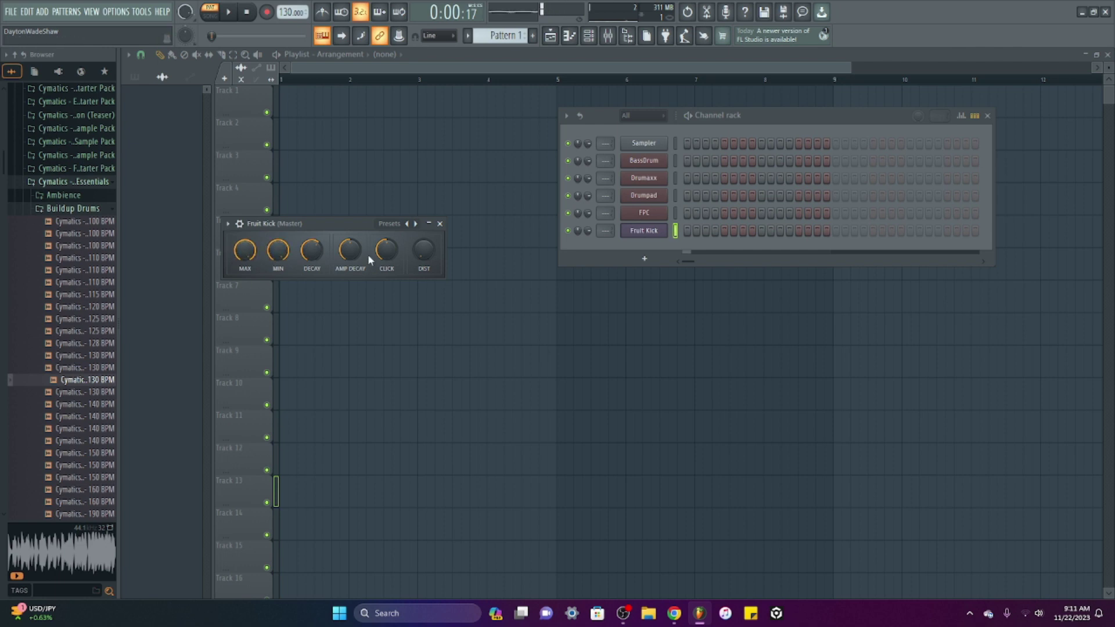
# Raise Fruit Kick's Amp Decay and Click to full, increase Dist, and lower Decay, Min and Max.
pyautogui.moveTo(354, 254); pyautogui.dragTo(421, 231)
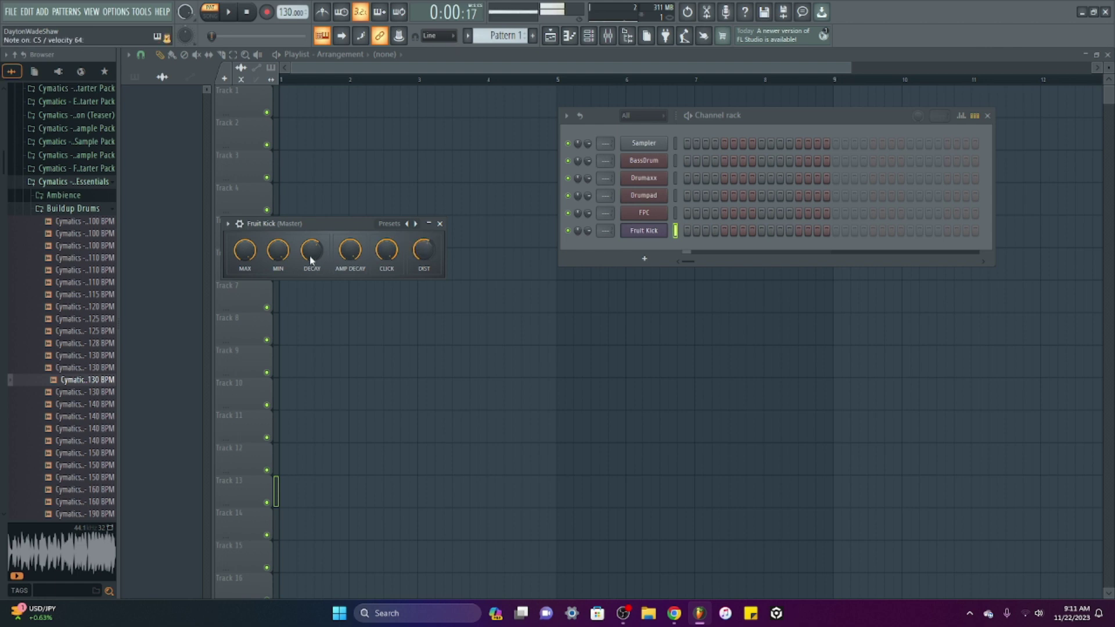
pyautogui.moveTo(310, 255); pyautogui.dragTo(284, 271)
pyautogui.moveTo(249, 253); pyautogui.dragTo(245, 256)
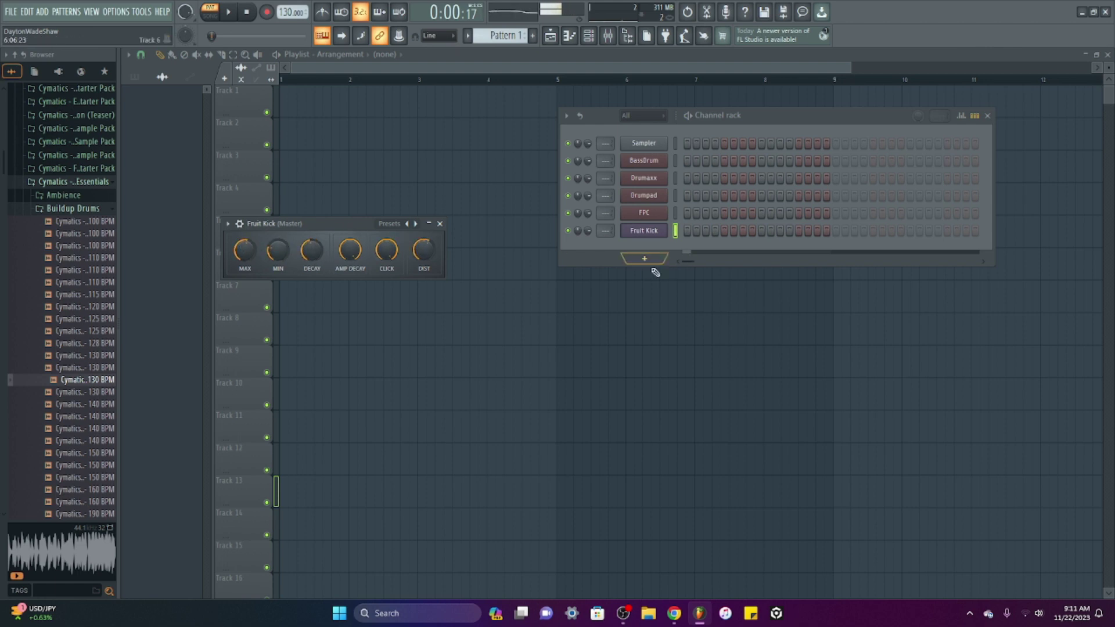
# Add a Fruity DrumSynth Live channel, detach its plugin window and set its waveform to 909 Ride.
pyautogui.click(644, 258)
pyautogui.click(674, 144)
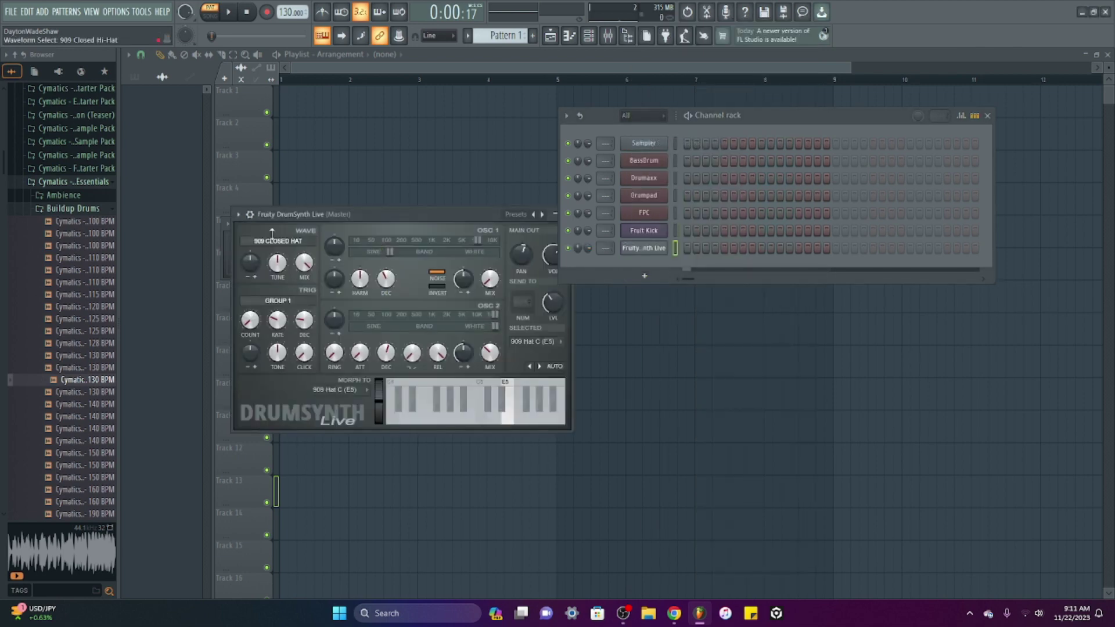
pyautogui.click(238, 214)
pyautogui.click(279, 449)
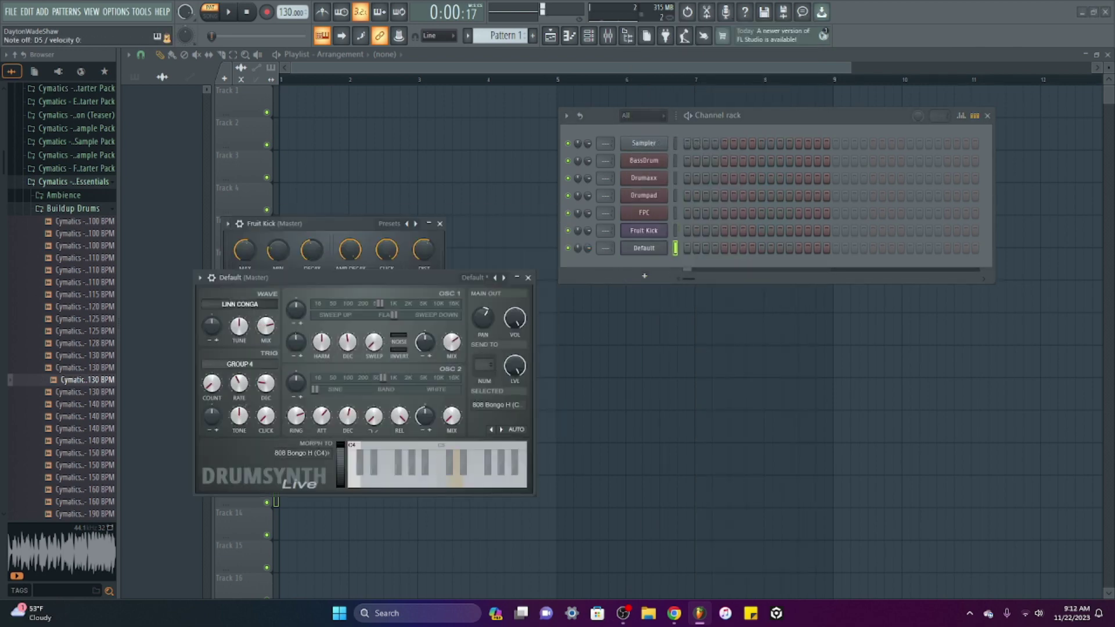
pyautogui.moveTo(246, 303); pyautogui.dragTo(232, 281)
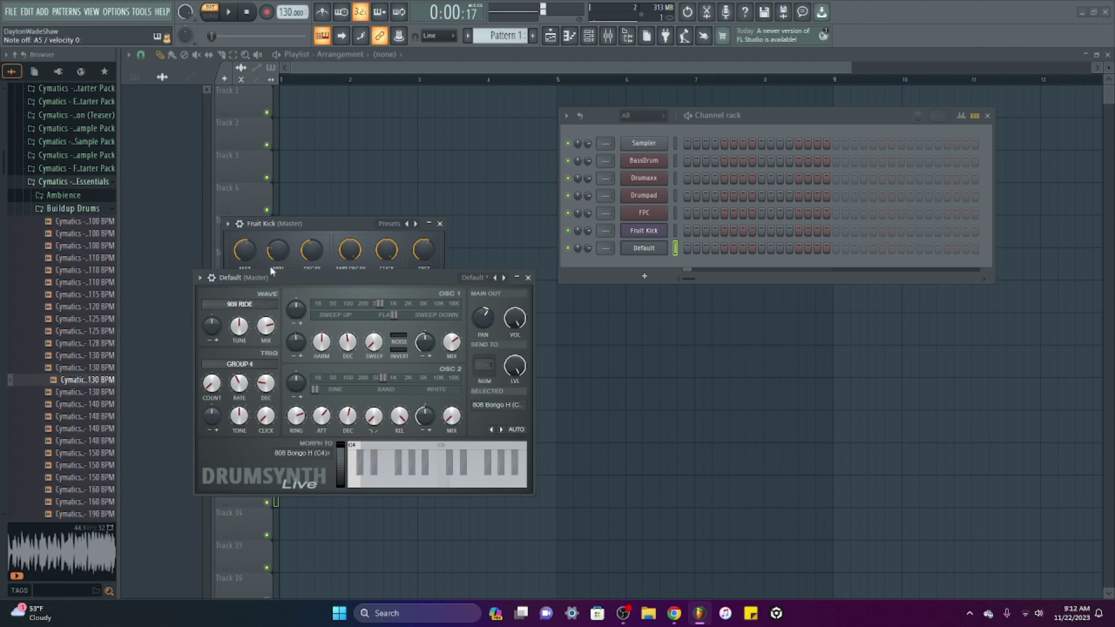
# Add a Fruity Slicer channel and detach its plugin window.
pyautogui.click(644, 276)
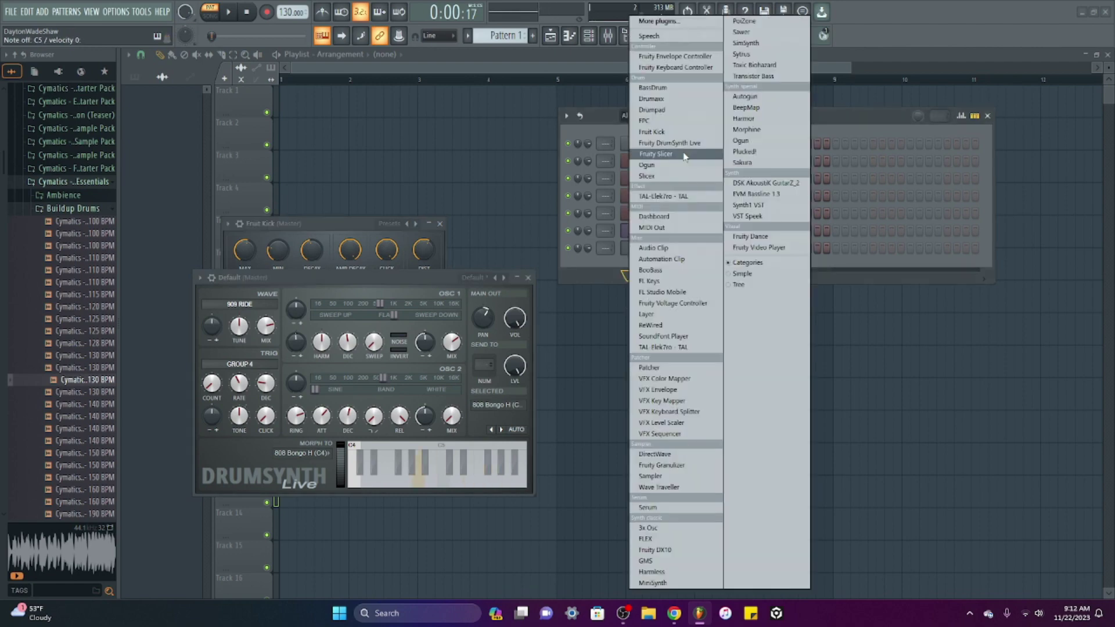
pyautogui.click(643, 155)
pyautogui.click(134, 108)
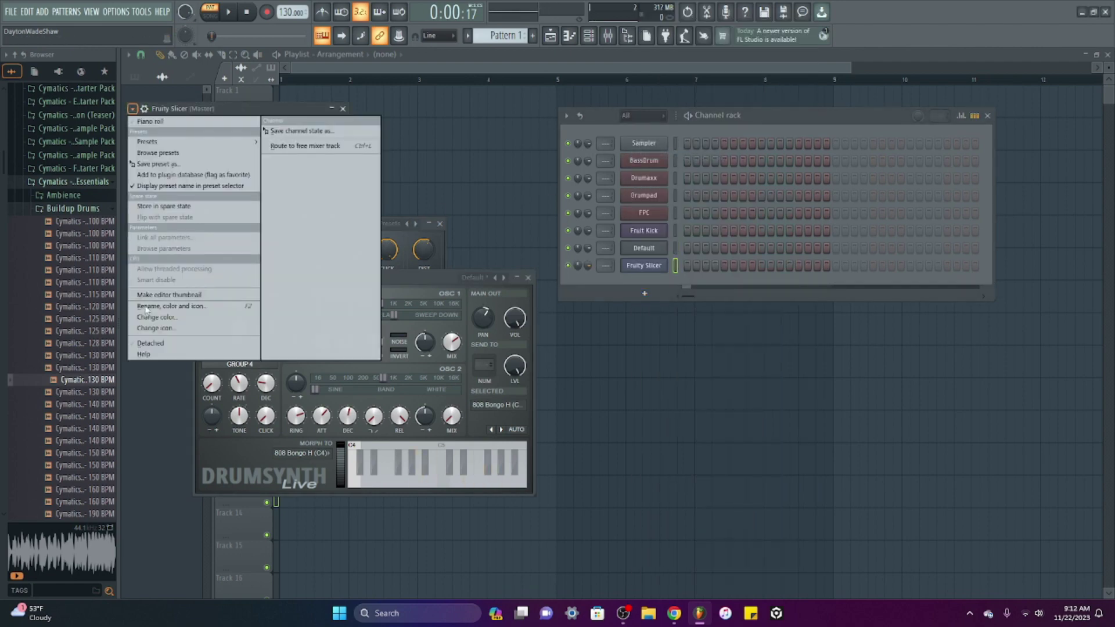
pyautogui.click(170, 344)
# Load Cymatics FX Essentials Buildup Drum Loop 15 (130 BPM) into Fruity Slicer and place its window beside DrumSynth Live.
pyautogui.moveTo(627, 327); pyautogui.dragTo(633, 332)
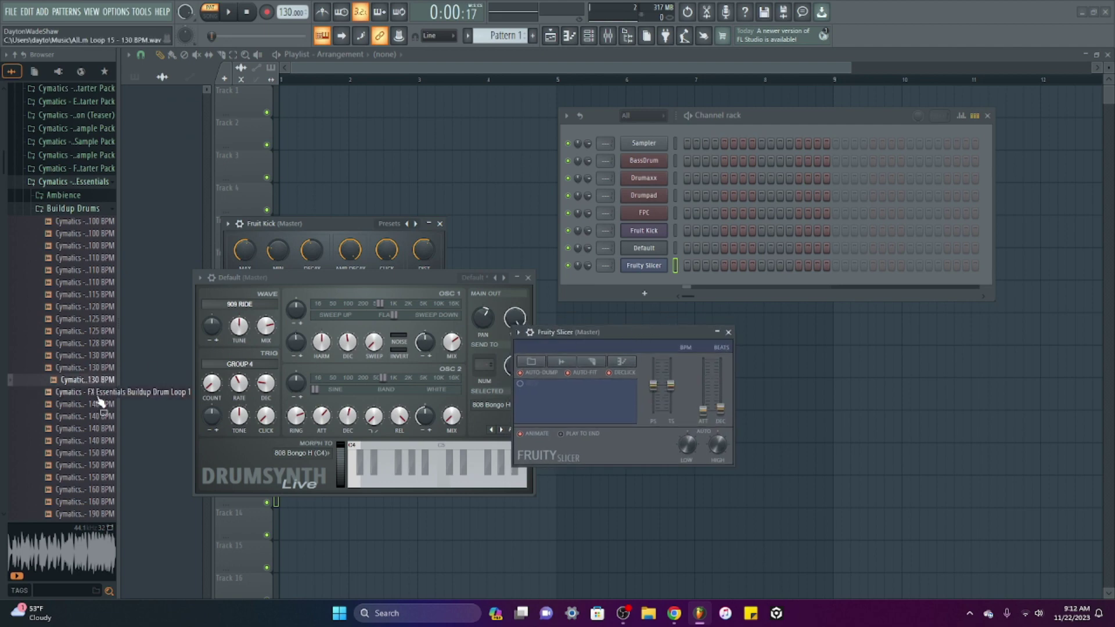
pyautogui.moveTo(87, 391); pyautogui.dragTo(618, 400)
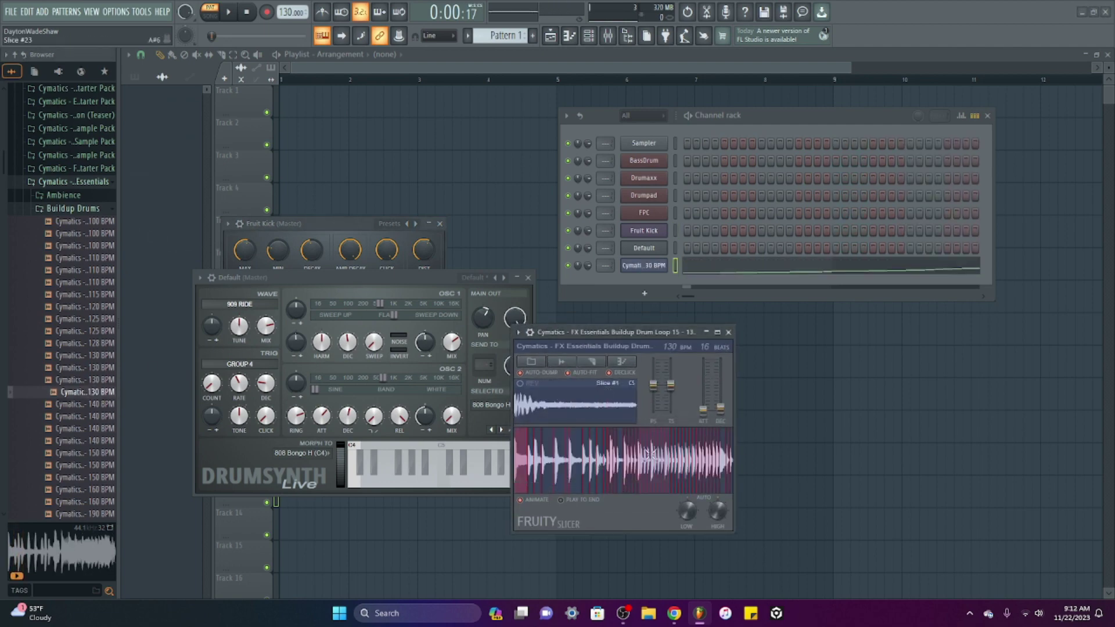
pyautogui.moveTo(666, 336); pyautogui.dragTo(730, 326)
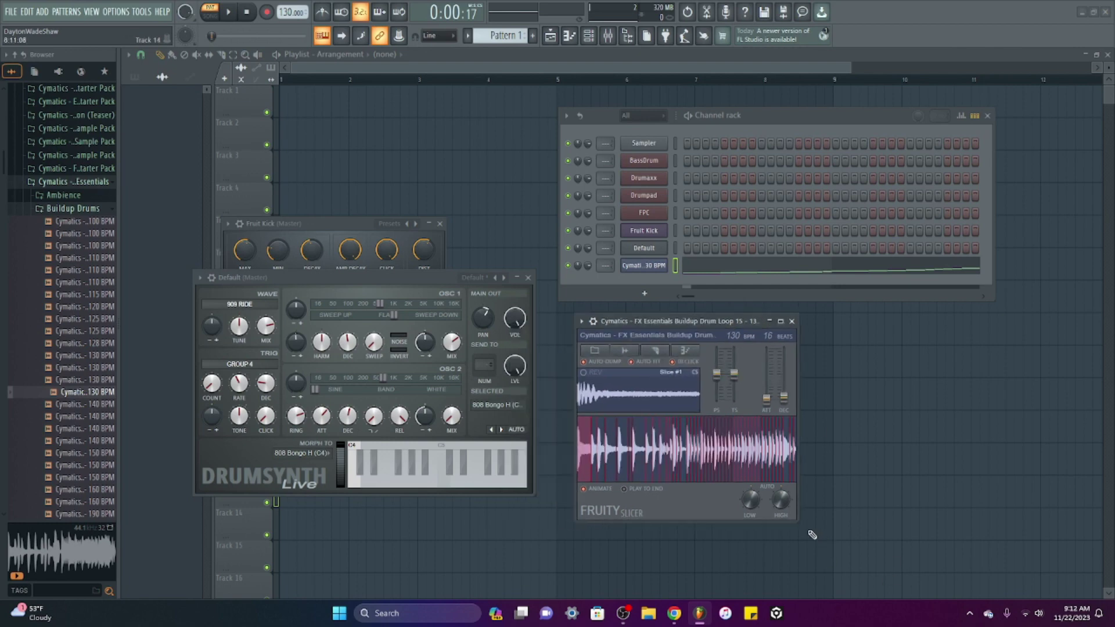
# Enlarge the Fruity Slicer window and try its pitch shift and time stretch sliders while auditioning a slice.
pyautogui.moveTo(803, 528); pyautogui.dragTo(981, 543)
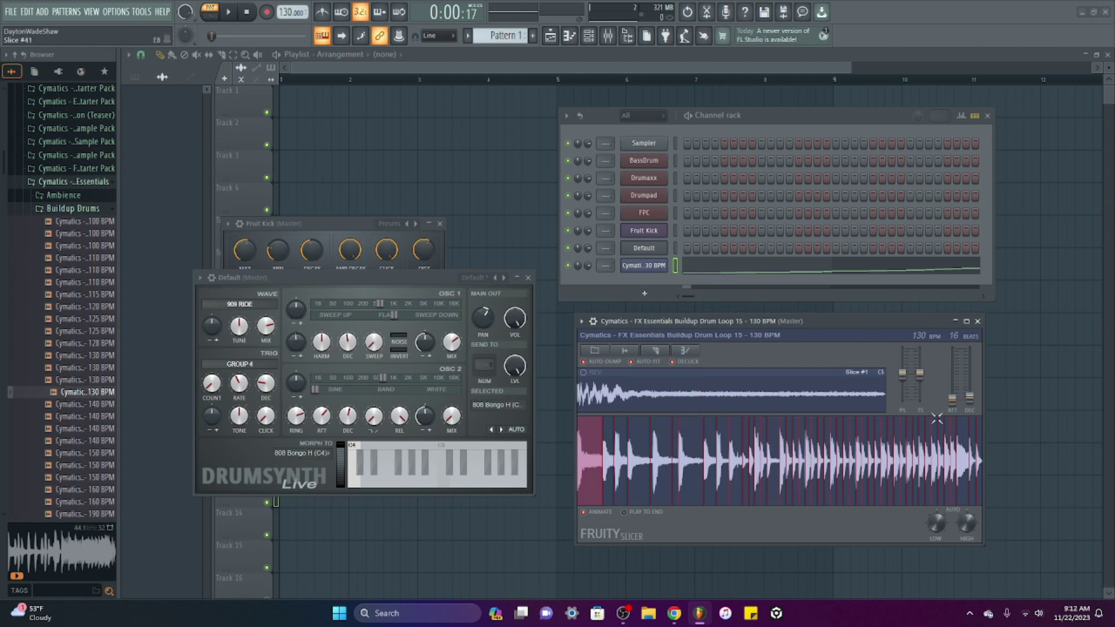
pyautogui.moveTo(909, 382); pyautogui.dragTo(902, 373)
pyautogui.press('o')
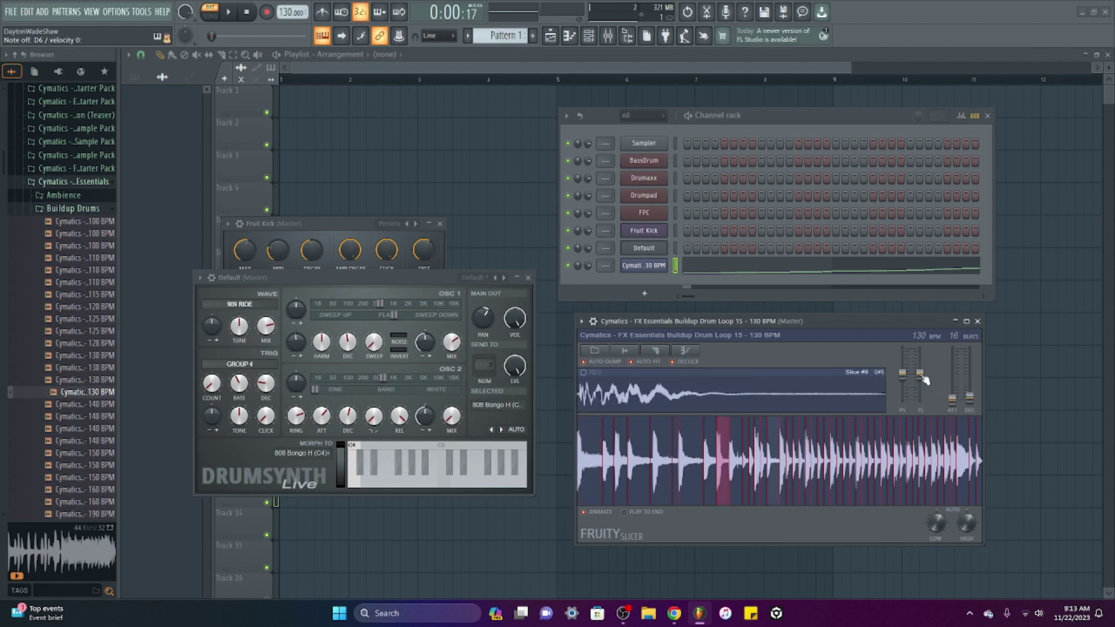
pyautogui.press('o')
pyautogui.press('o')
pyautogui.moveTo(920, 376); pyautogui.dragTo(921, 373)
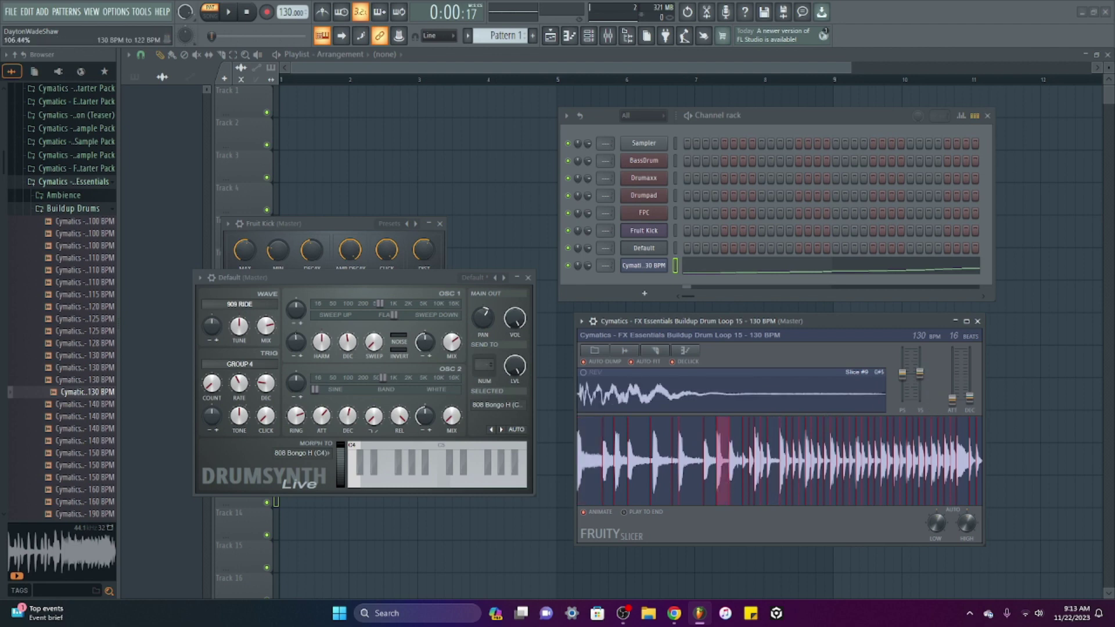
# Reset Fruity Slicer's time stretch, pitch shift and decay sliders to their defaults and audition a slice.
pyautogui.rightClick(923, 373)
pyautogui.click(936, 383)
pyautogui.rightClick(903, 378)
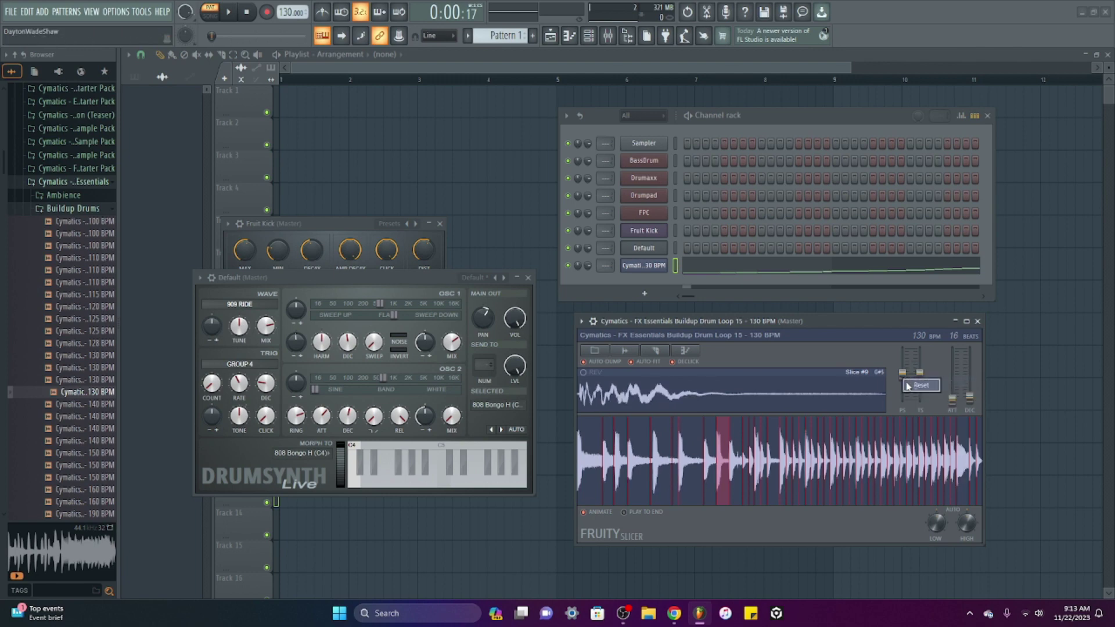
pyautogui.click(909, 385)
pyautogui.press('o')
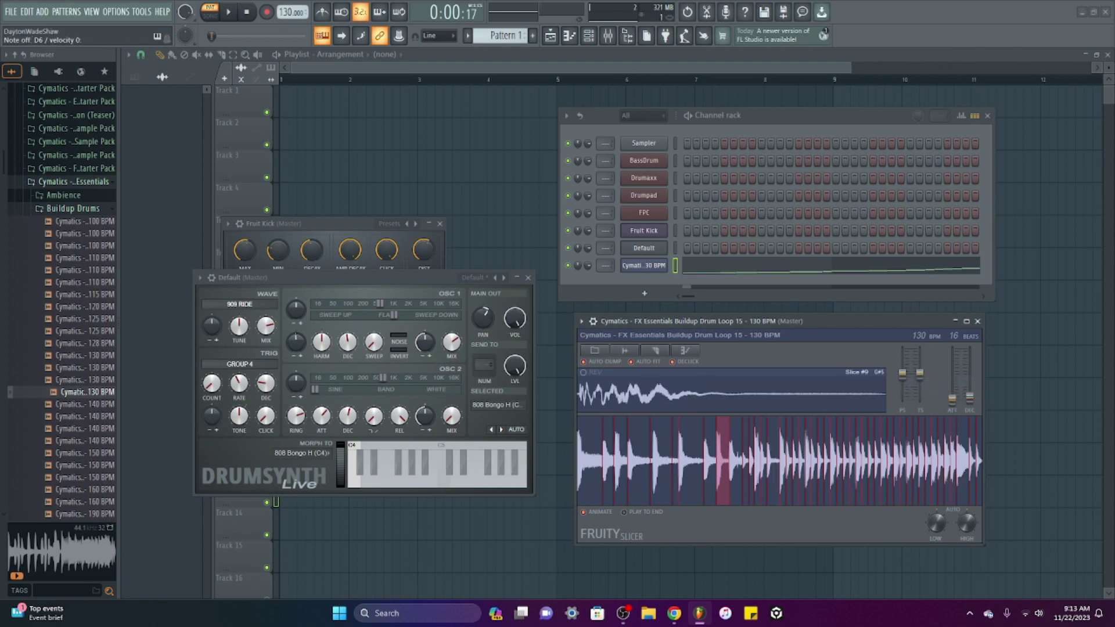
pyautogui.rightClick(969, 399)
pyautogui.click(975, 405)
pyautogui.press('o')
# Open the Fruity Slicer channel's piano roll and examine how the loop's slices are laid out as notes.
pyautogui.click(720, 272)
pyautogui.scroll(3, 641, 258)
pyautogui.scroll(-4, 650, 202)
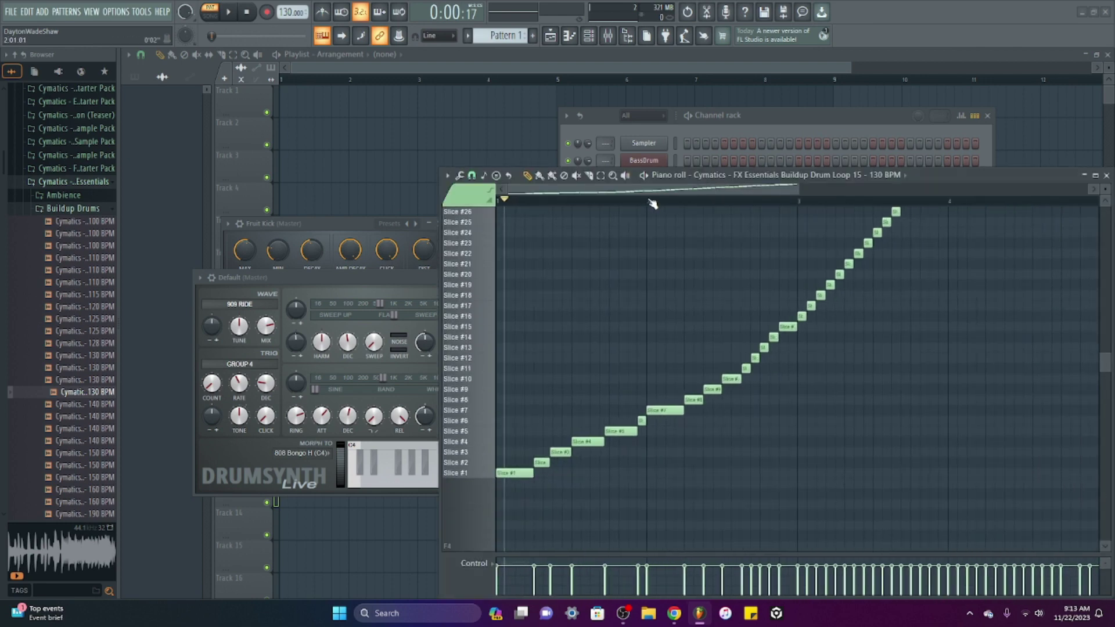
pyautogui.scroll(3, 599, 334)
pyautogui.scroll(-2, 592, 395)
pyautogui.scroll(-2, 619, 202)
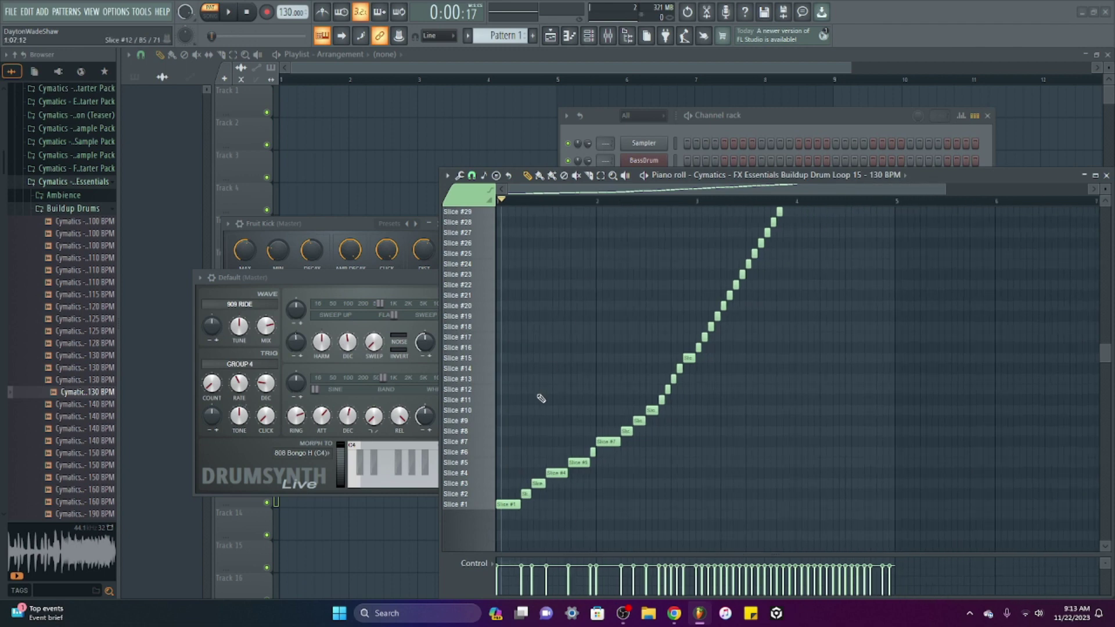
pyautogui.scroll(5, 814, 278)
pyautogui.scroll(-6, 812, 316)
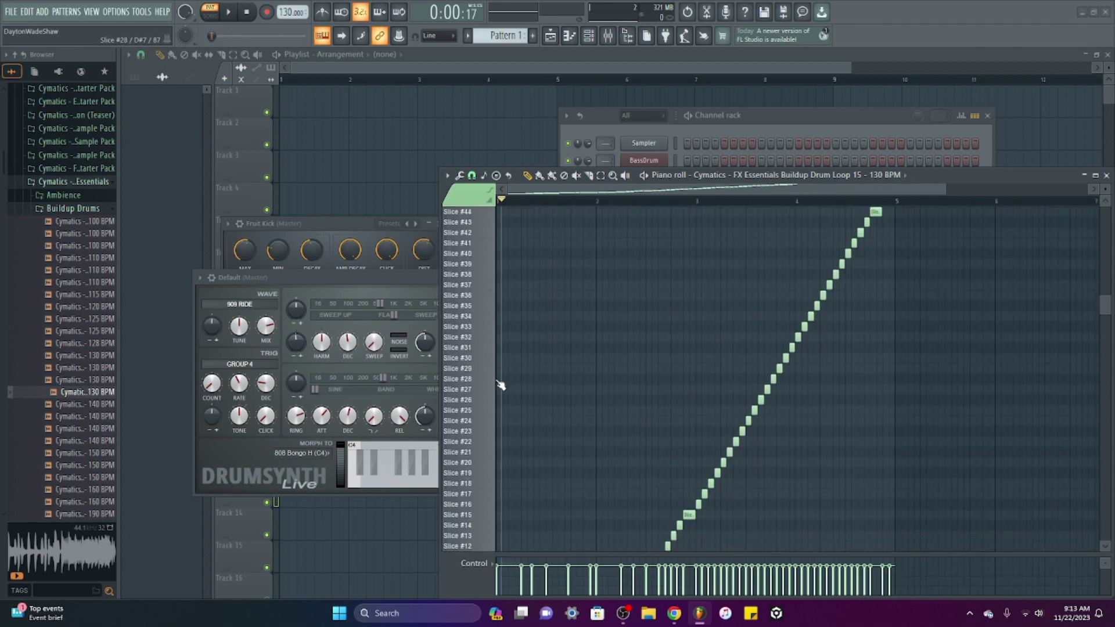
pyautogui.scroll(-1, 657, 467)
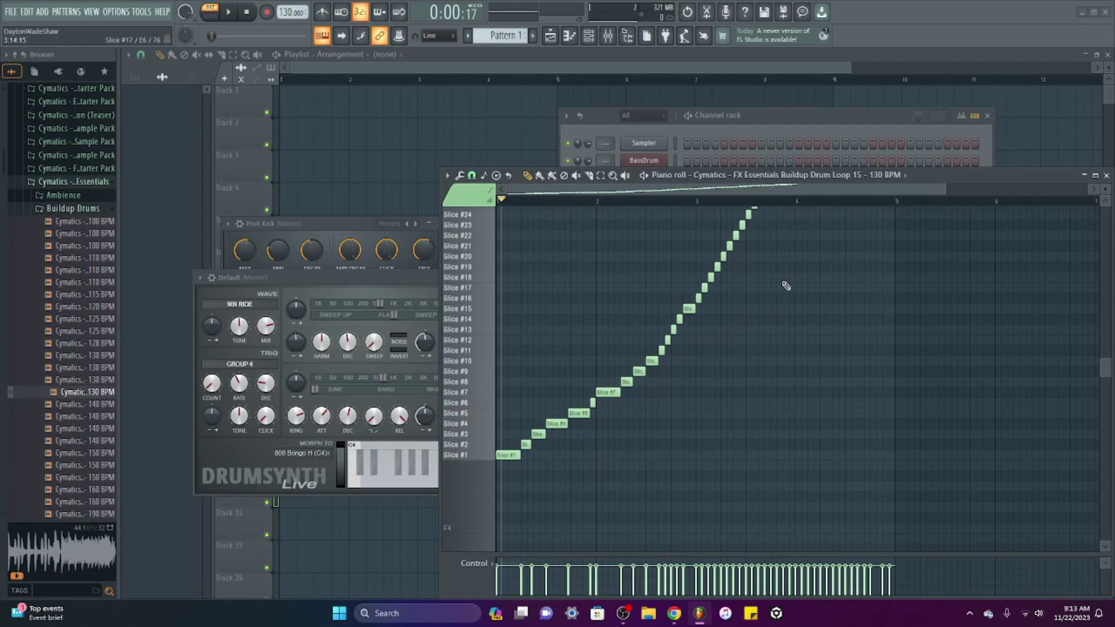
# Play the sliced drum loop pattern through, follow the ascending slice notes in the piano roll, and stop playback.
pyautogui.press('space')
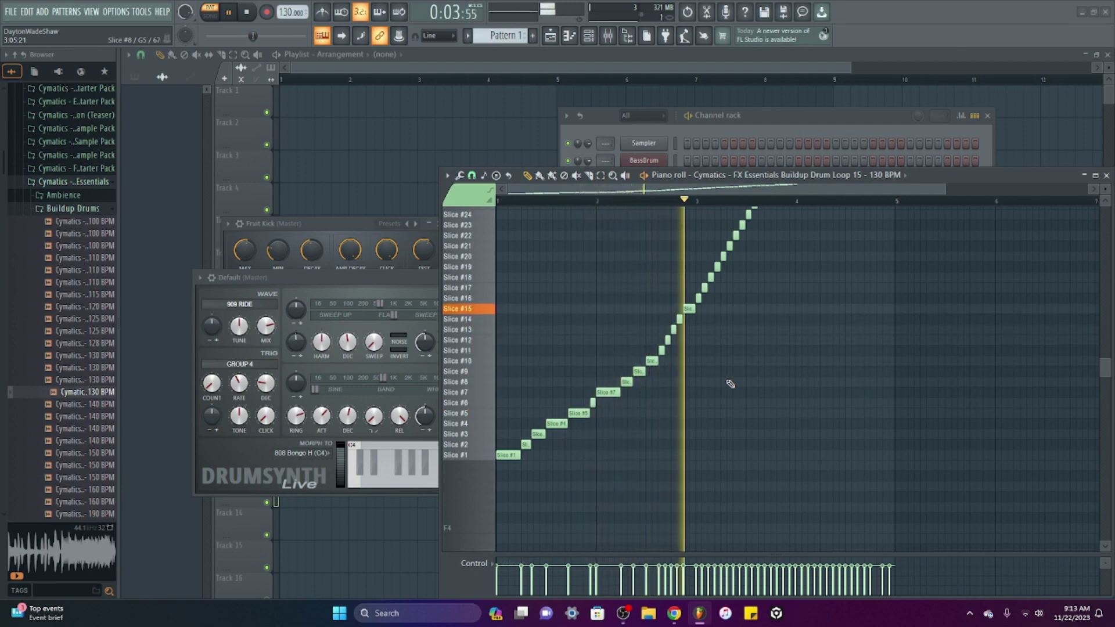
pyautogui.scroll(6, 730, 385)
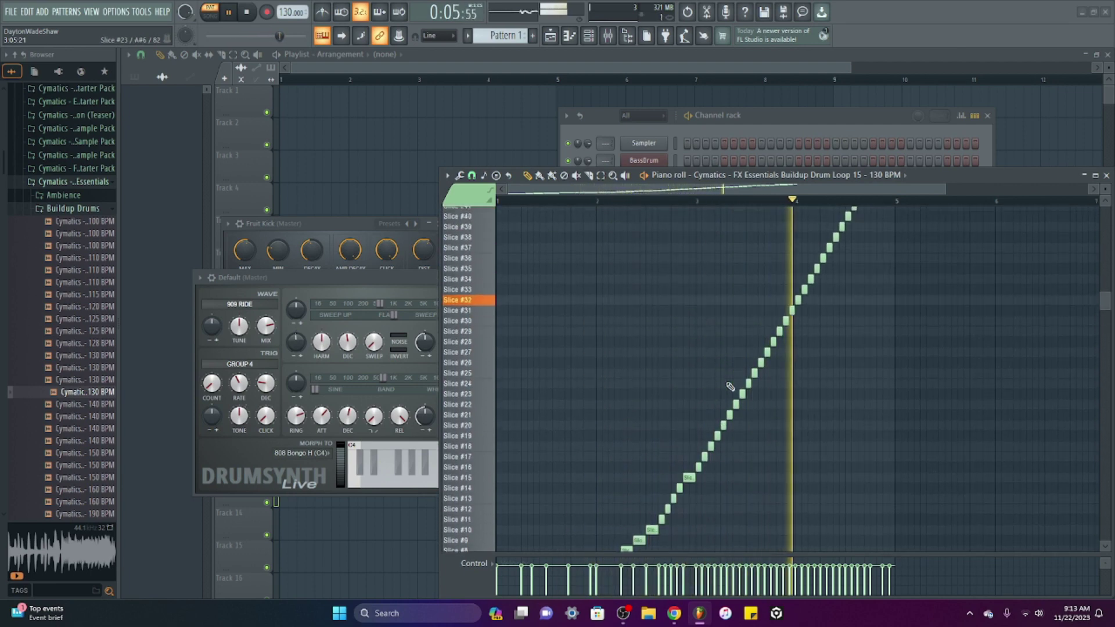
pyautogui.scroll(2, 730, 386)
pyautogui.scroll(-2, 730, 386)
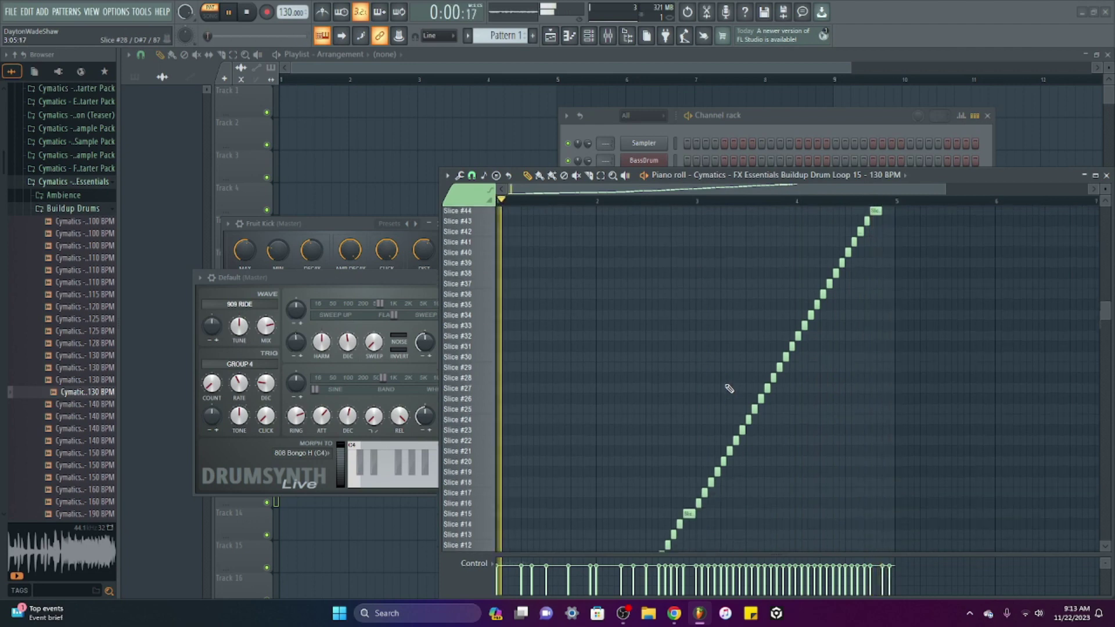
pyautogui.scroll(-2, 723, 407)
pyautogui.scroll(-3, 714, 430)
pyautogui.press('space')
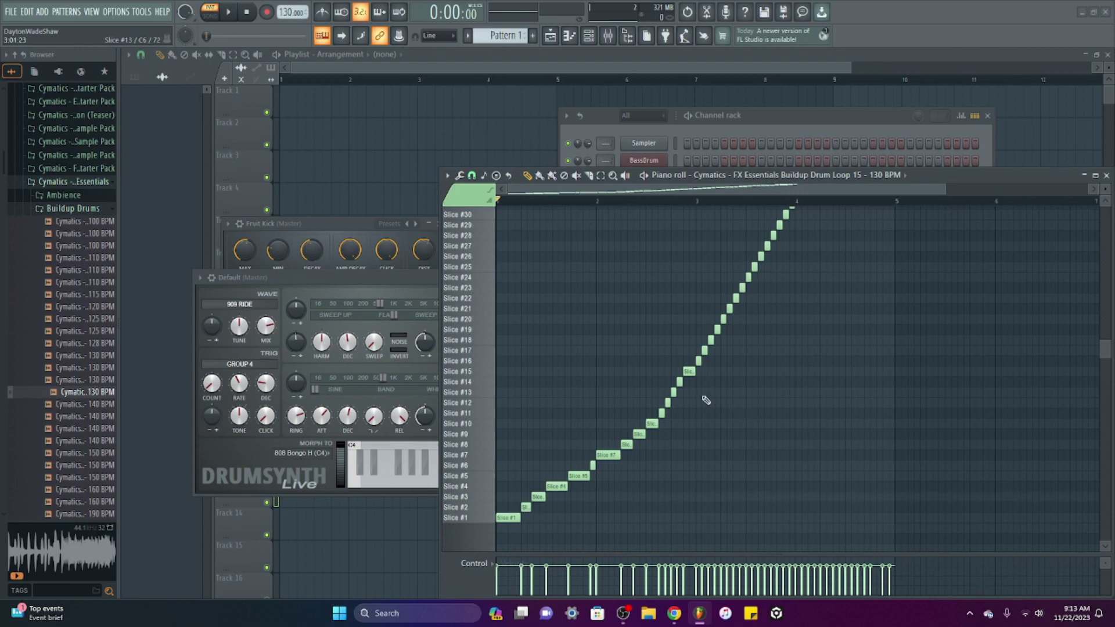
# Replace the notes on slices #2 to #12 with a rearranged sequence using slices #2 to #10 before bar 3, playing the pattern meanwhile.
pyautogui.moveTo(668, 403)
pyautogui.mouseDown()
pyautogui.moveTo(525, 507)
pyautogui.moveTo(548, 508)
pyautogui.mouseUp()
pyautogui.press('space')
pyautogui.click(527, 497)
pyautogui.click(553, 507)
pyautogui.click(572, 486)
pyautogui.press('space')
pyautogui.press('space')
pyautogui.moveTo(529, 497); pyautogui.dragTo(582, 493)
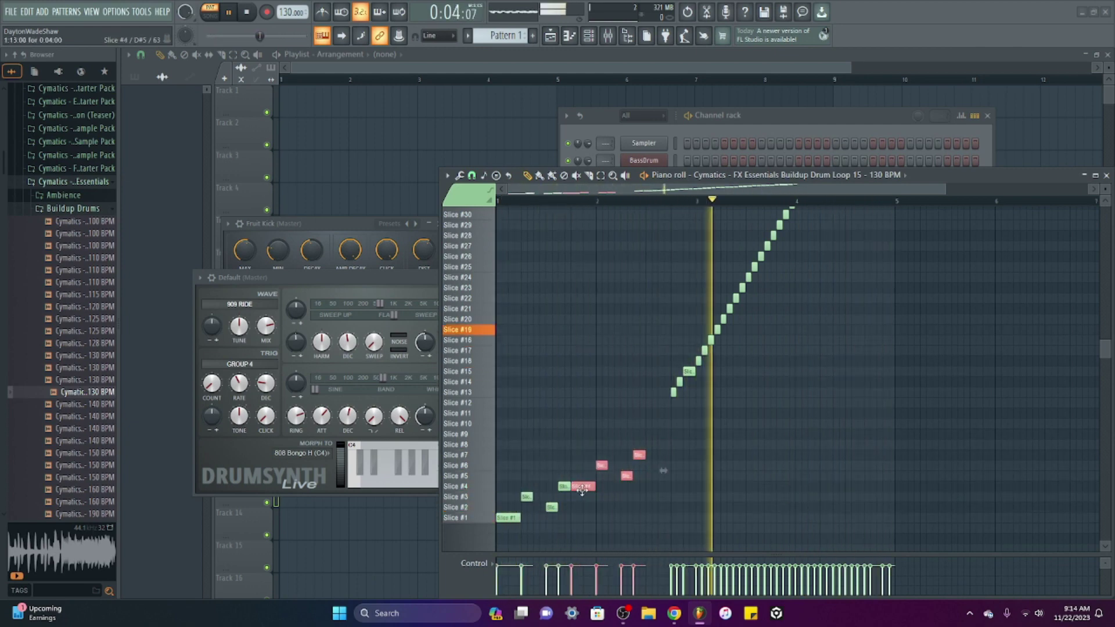
pyautogui.click(649, 445)
pyautogui.click(658, 435)
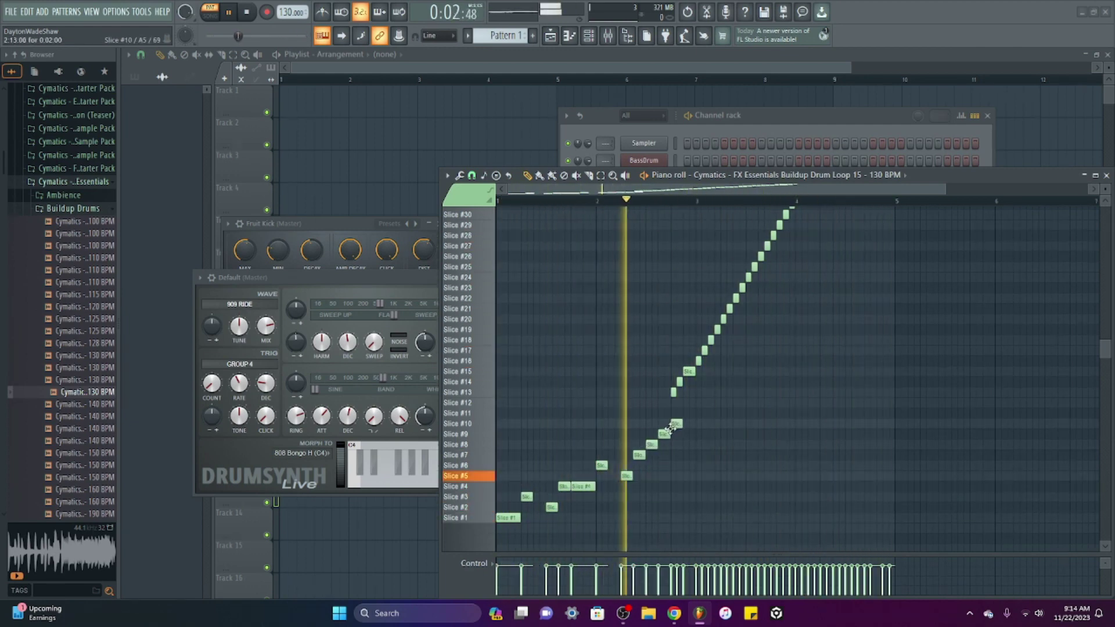
pyautogui.click(674, 424)
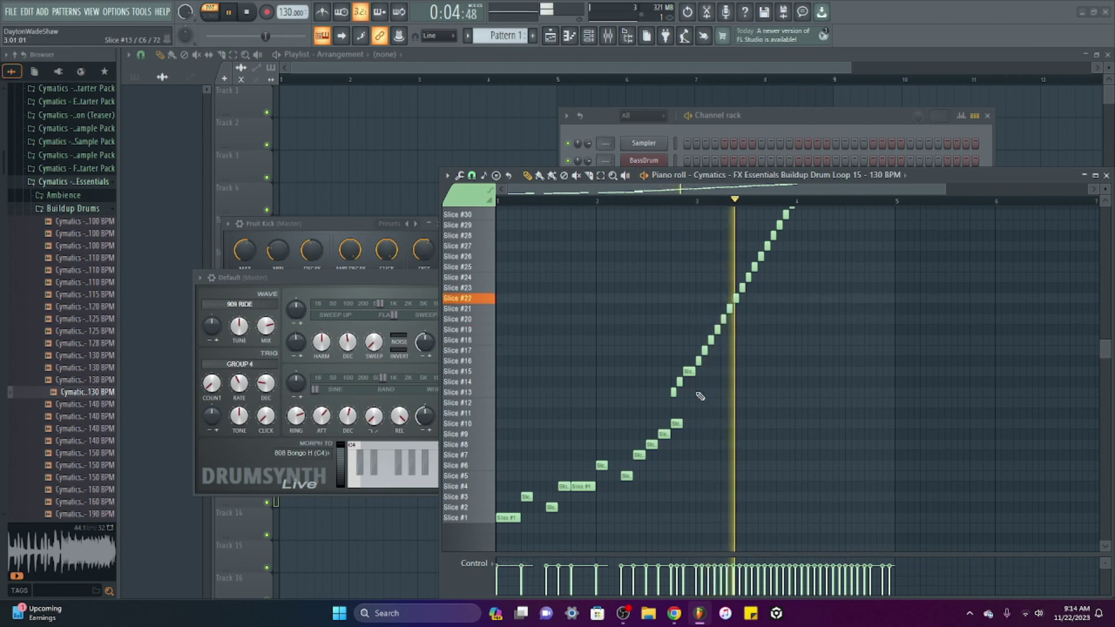
# Halt playback of the rearranged loop and close the piano roll and Fruity Slicer windows.
pyautogui.scroll(-1, 740, 217)
pyautogui.scroll(2, 740, 217)
pyautogui.click(225, 36)
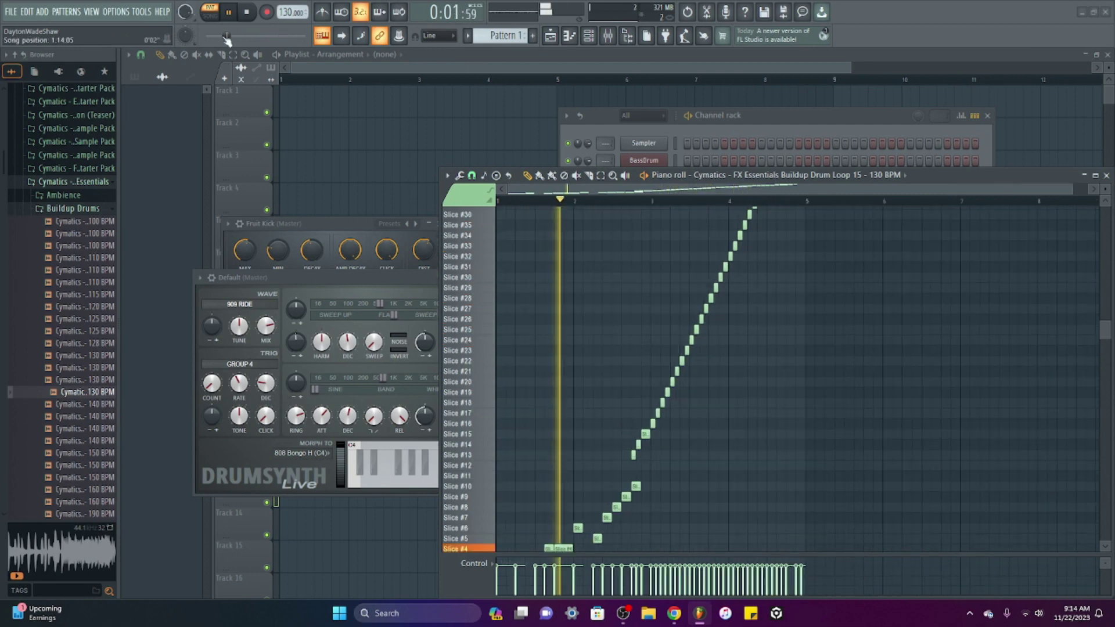
pyautogui.click(230, 14)
pyautogui.scroll(-3, 781, 370)
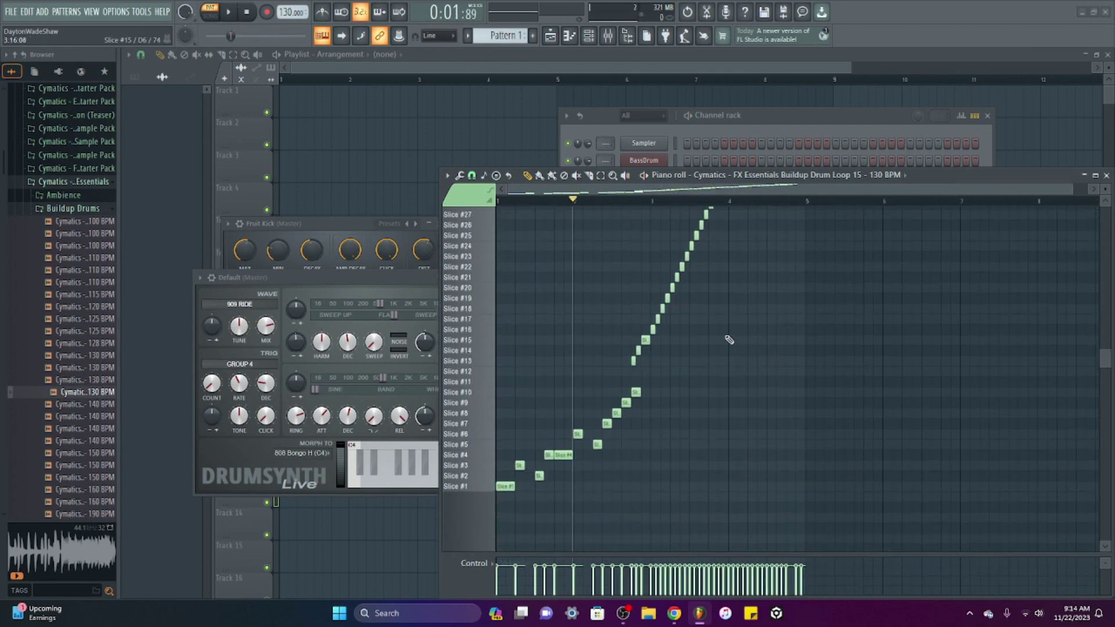
pyautogui.scroll(1, 854, 316)
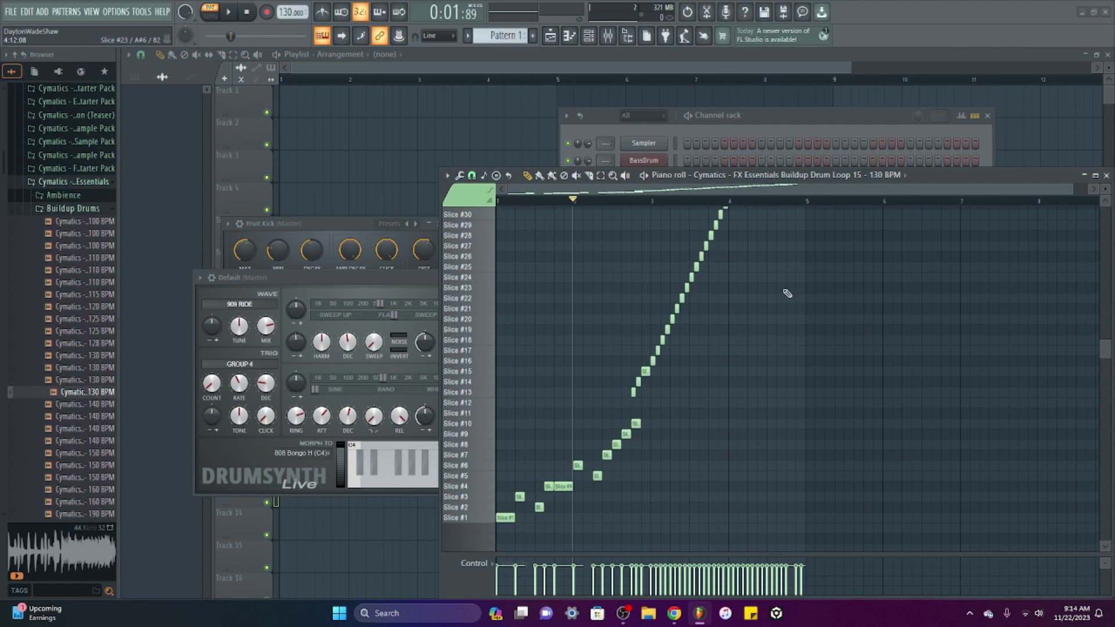
pyautogui.click(1105, 175)
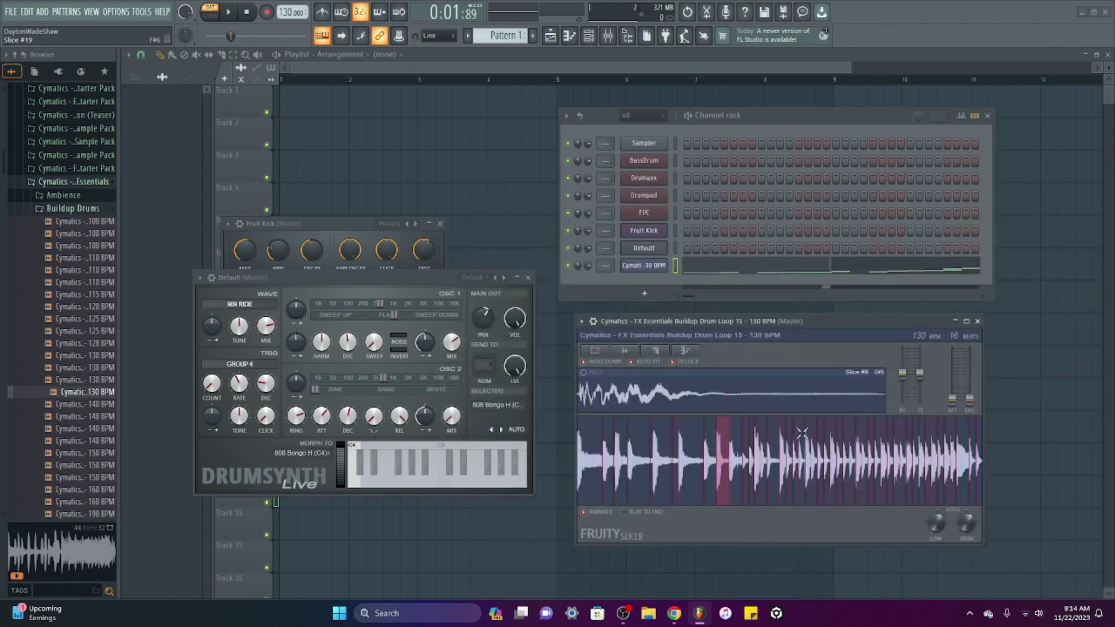
pyautogui.click(978, 321)
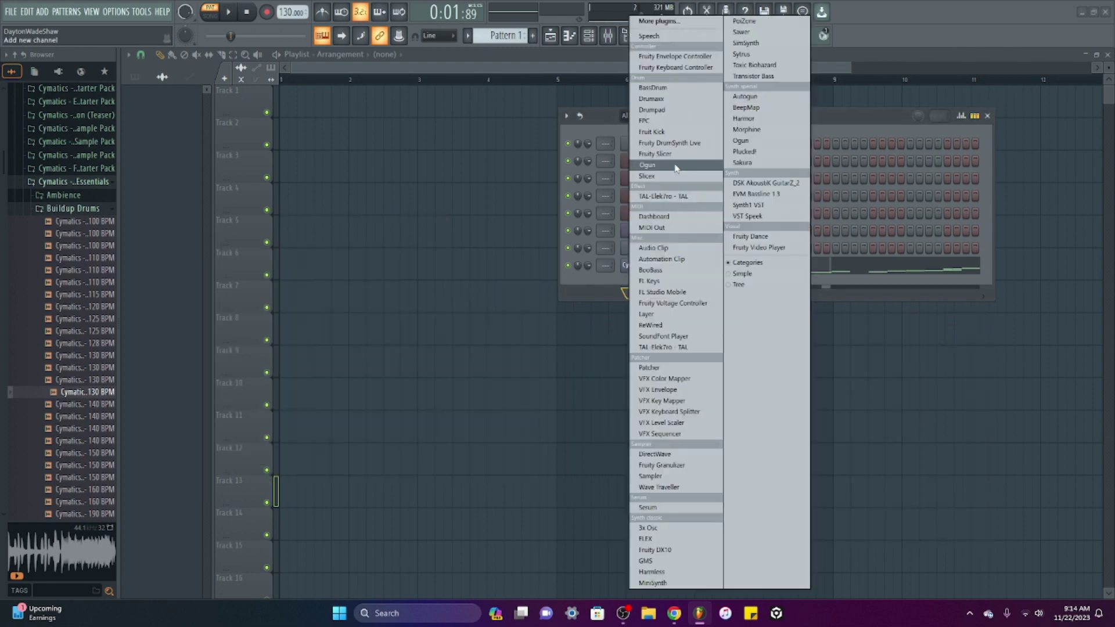
# Add an Ogun channel, detach its plugin window and audition its default cymbal sound.
pyautogui.click(673, 165)
pyautogui.click(238, 214)
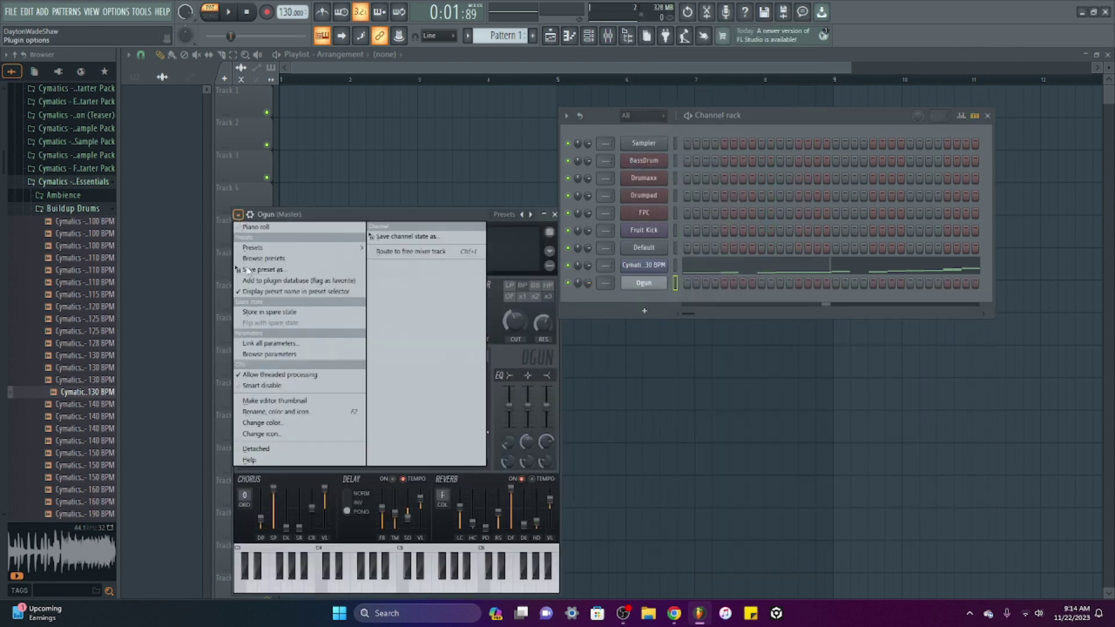
pyautogui.click(299, 447)
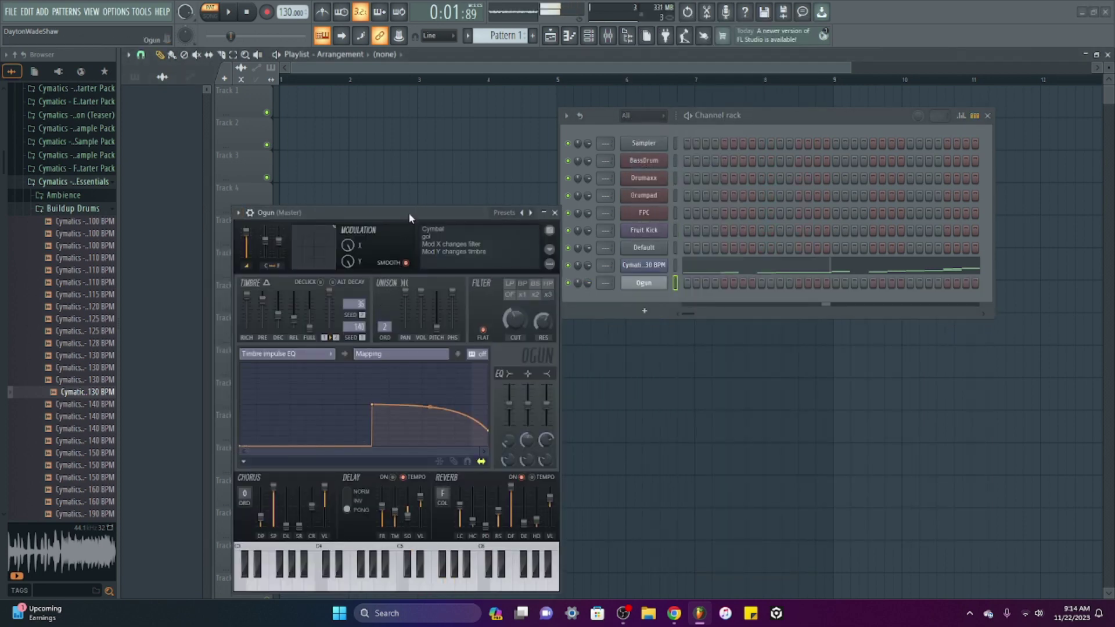
pyautogui.moveTo(409, 213); pyautogui.dragTo(398, 173)
pyautogui.press('y')
pyautogui.press('y')
pyautogui.press('y')
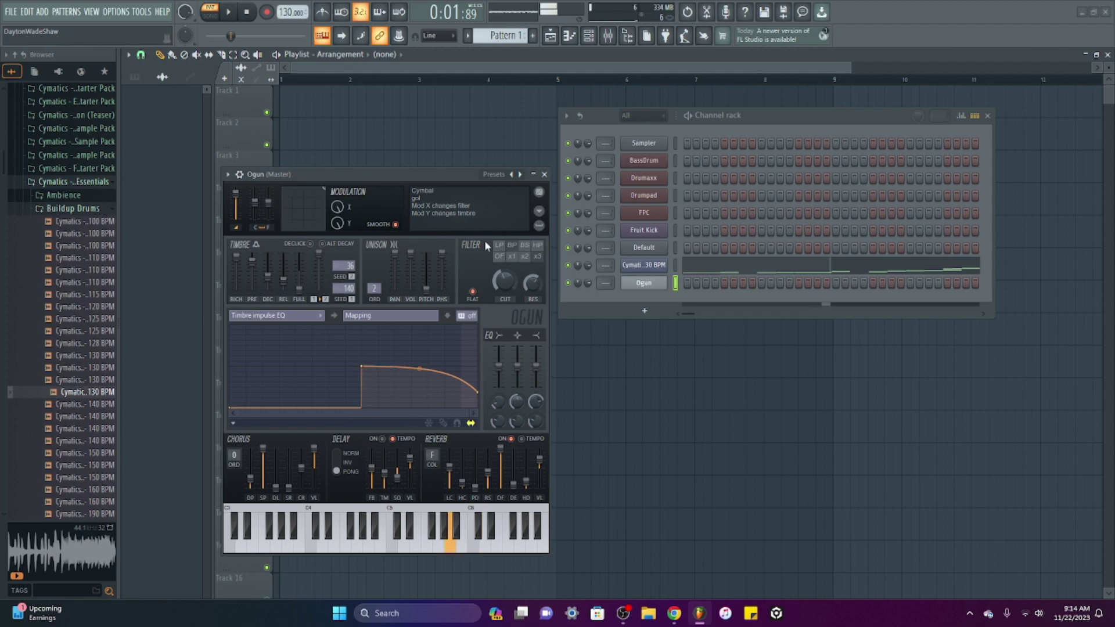
# Step Ogun through its atmosphere presets from 300 Ft Glass Bowl to CyberCrime, auditioning them along the way.
pyautogui.click(520, 174)
pyautogui.rightClick(523, 180)
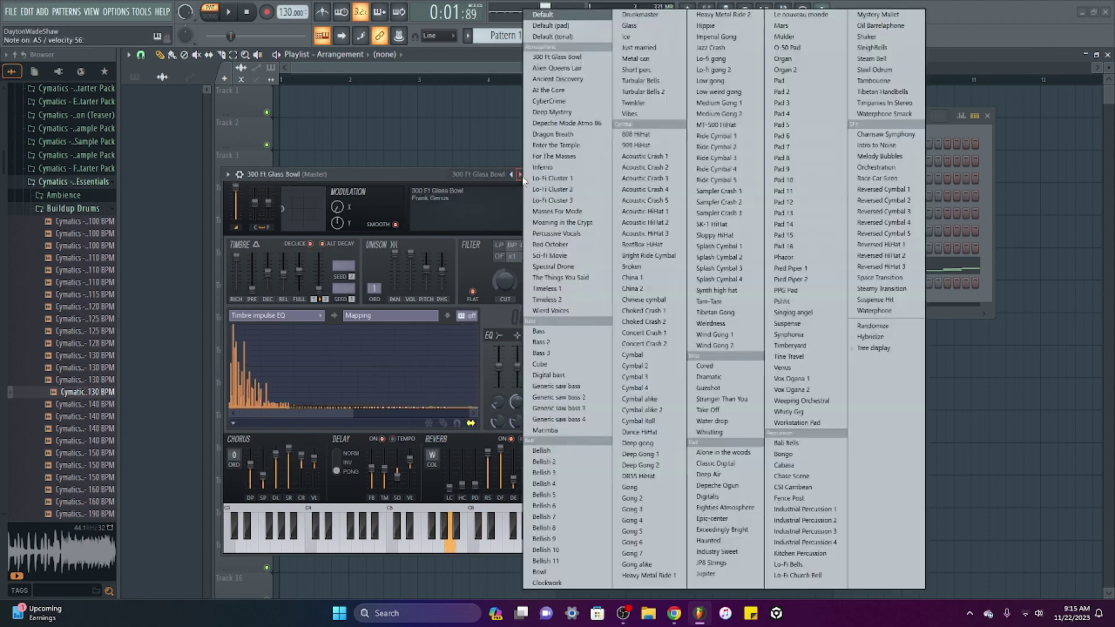
pyautogui.click(520, 174)
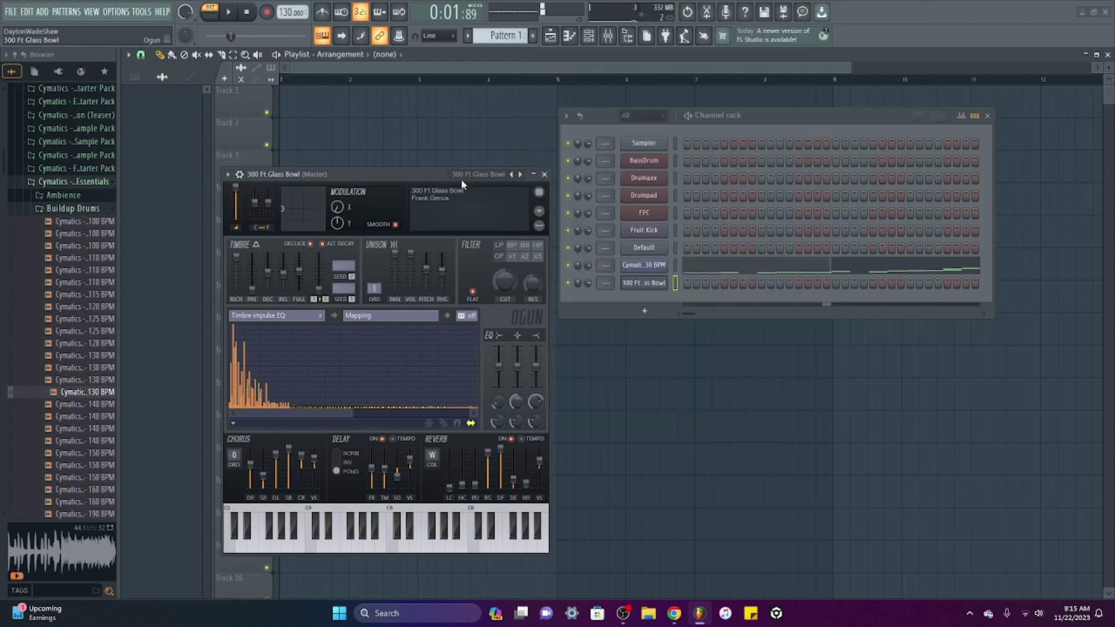
pyautogui.click(520, 175)
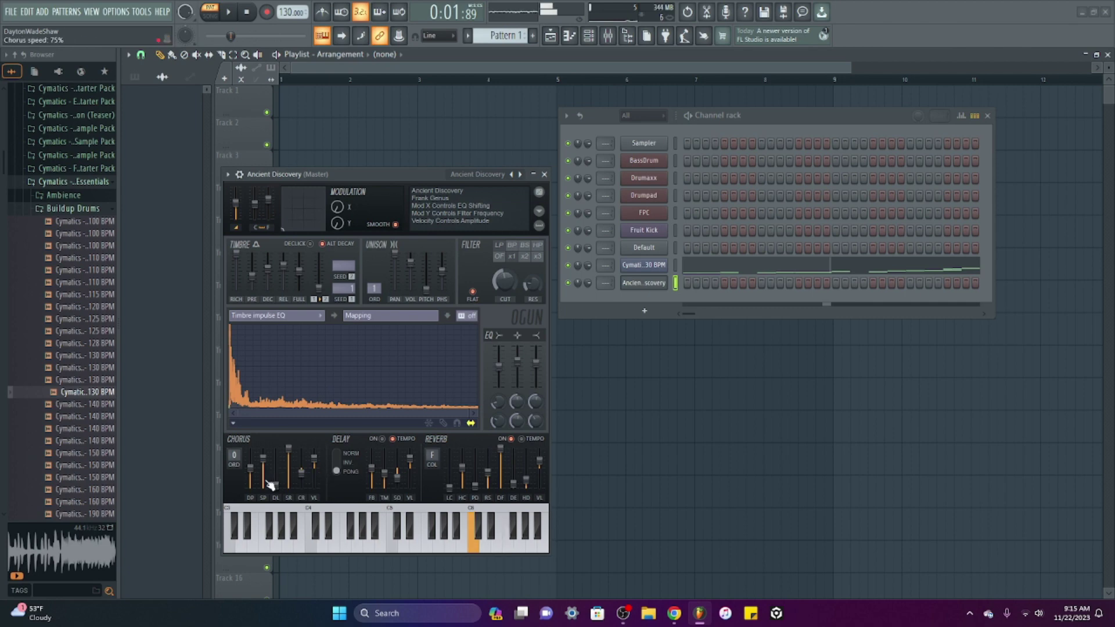
pyautogui.click(520, 175)
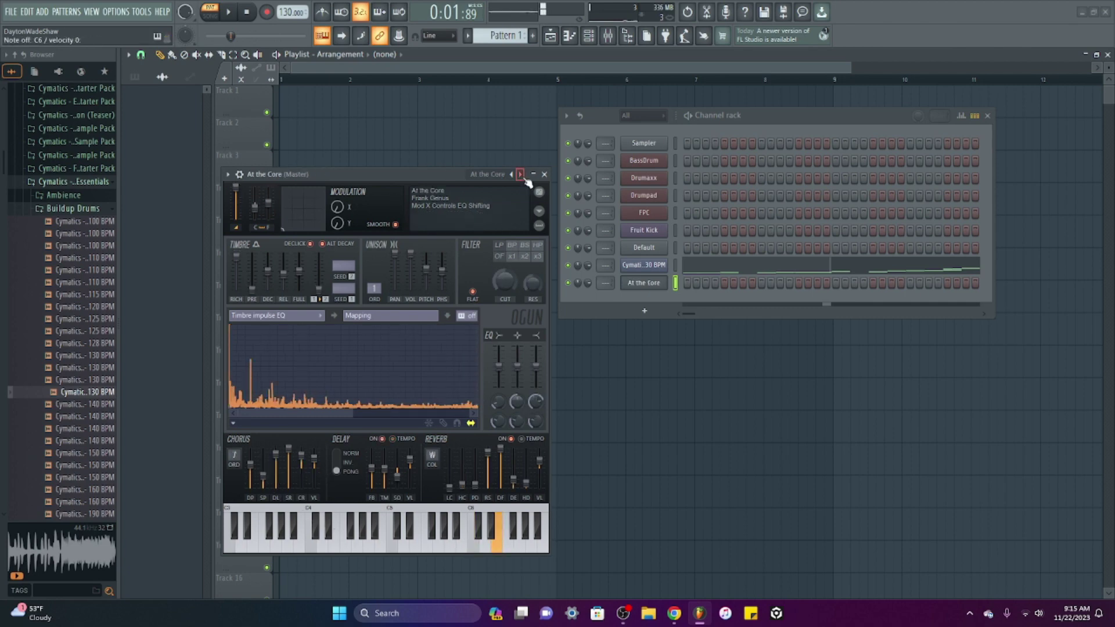
pyautogui.click(521, 175)
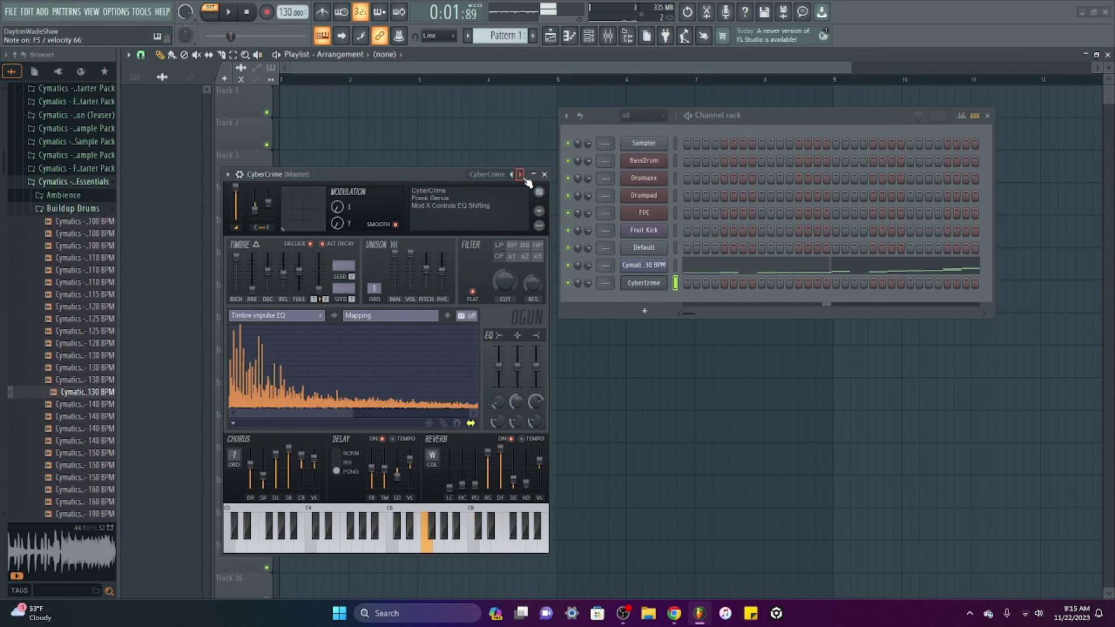
# Continue auditioning Ogun's atmosphere presets from Deep Mystery through Dragon Breath, For The Masses and Inferno to Lo-Fi Cluster 1.
pyautogui.click(521, 175)
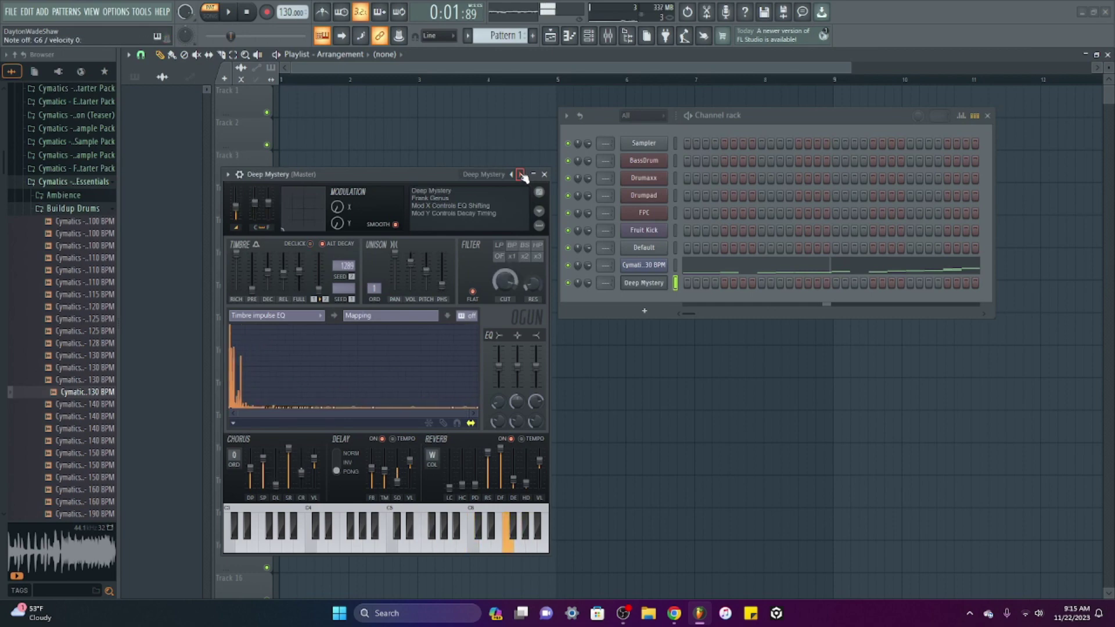
pyautogui.click(522, 175)
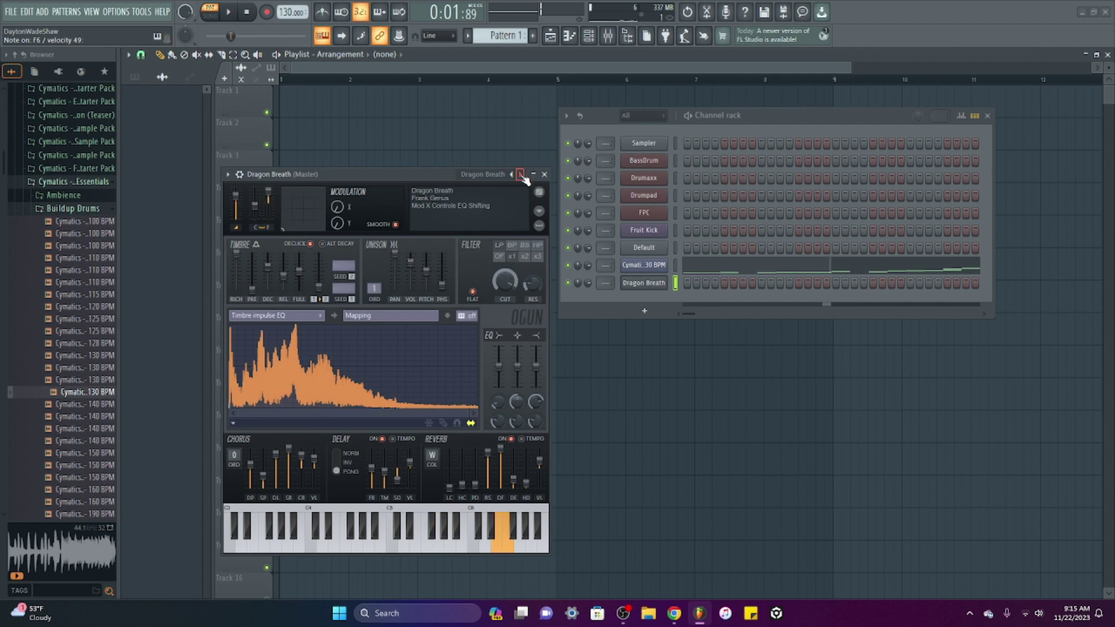
pyautogui.click(521, 175)
pyautogui.click(522, 176)
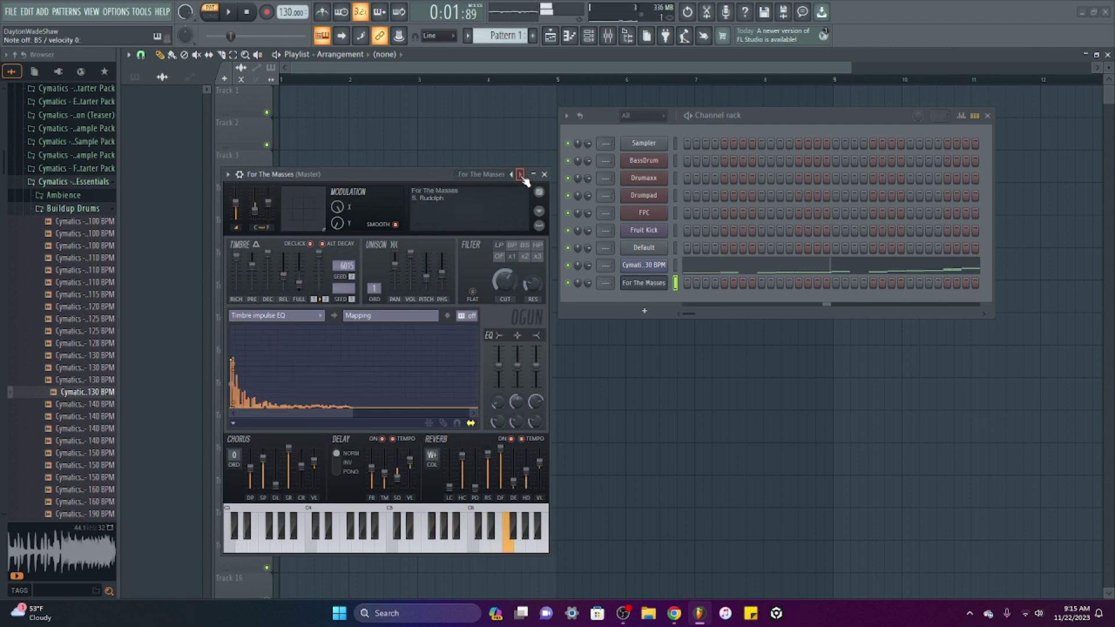
pyautogui.click(521, 175)
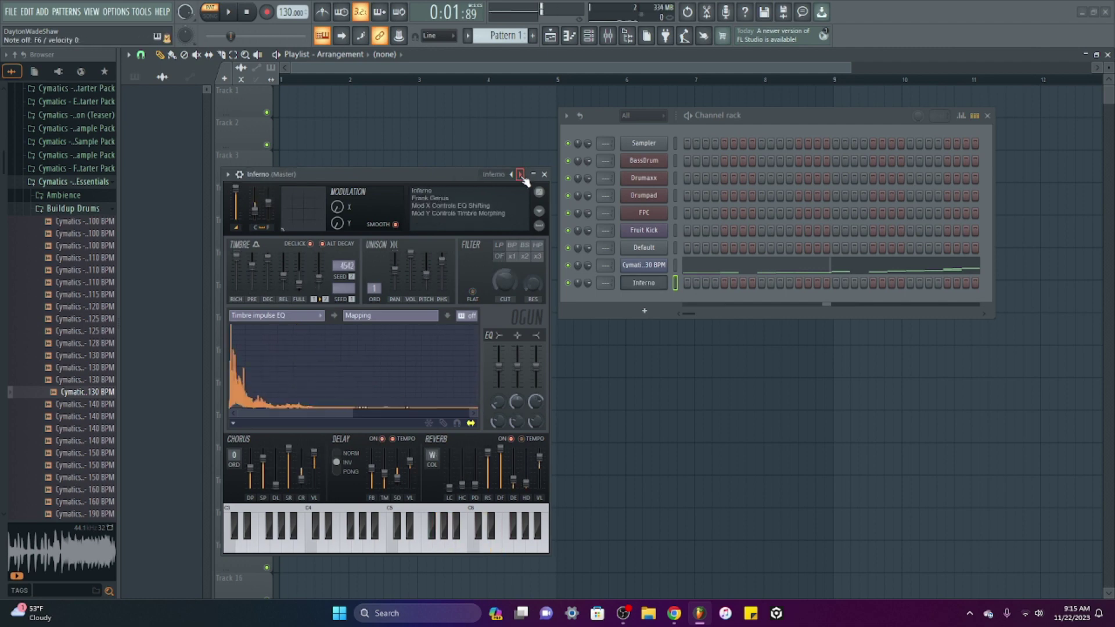
pyautogui.press('o')
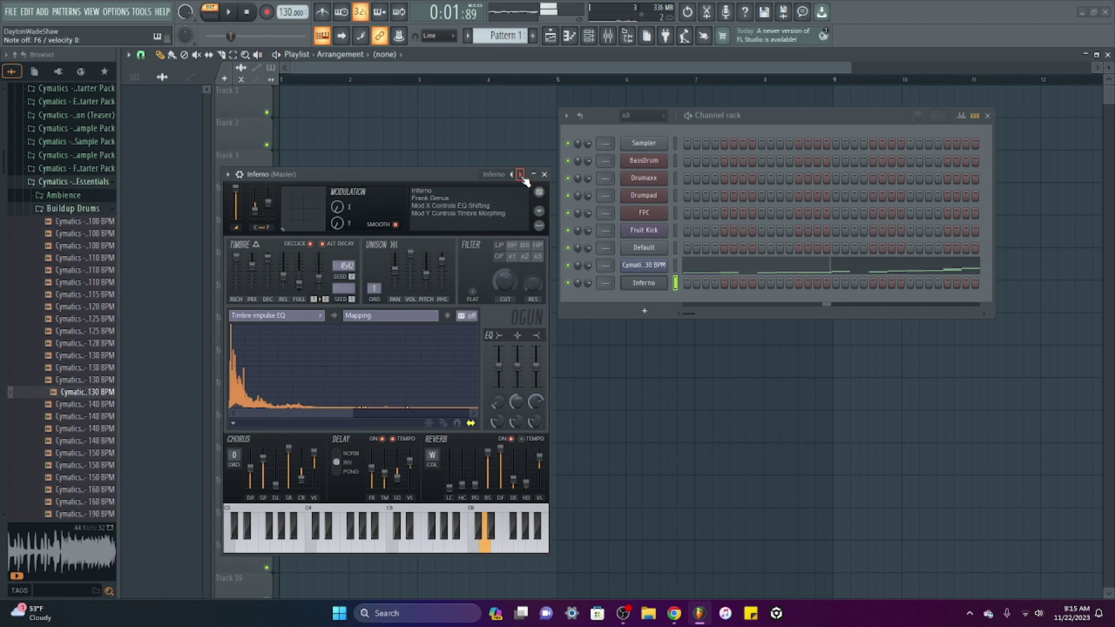
pyautogui.click(521, 175)
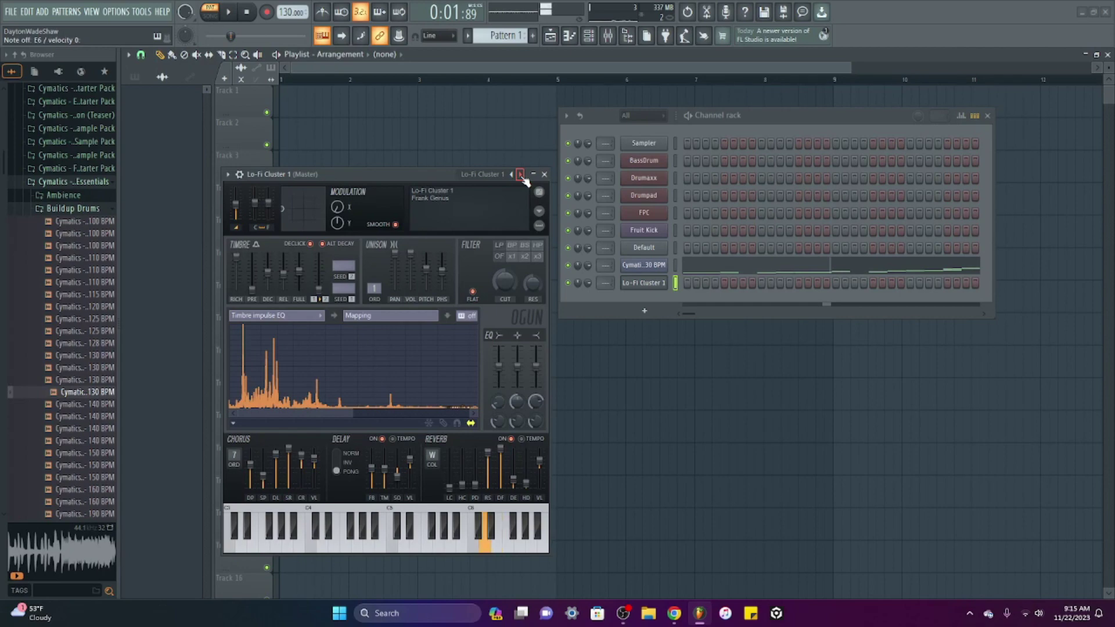
# Audition Ogun's following atmosphere presets, stepping through Lo-Fi Cluster 3 to Masses For Mode.
pyautogui.click(522, 176)
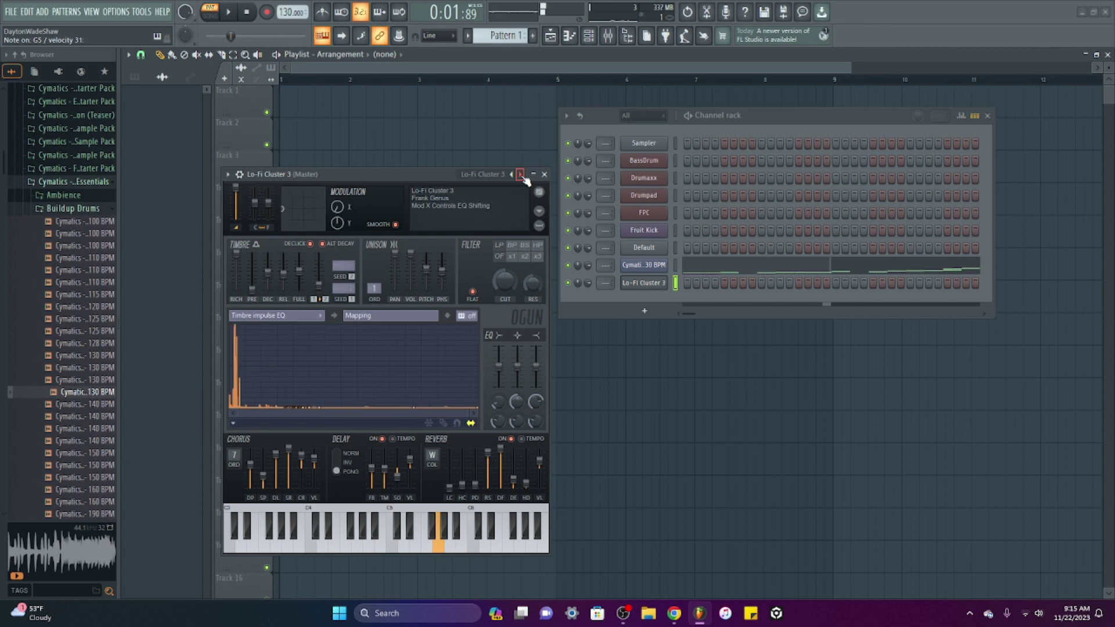
pyautogui.click(520, 175)
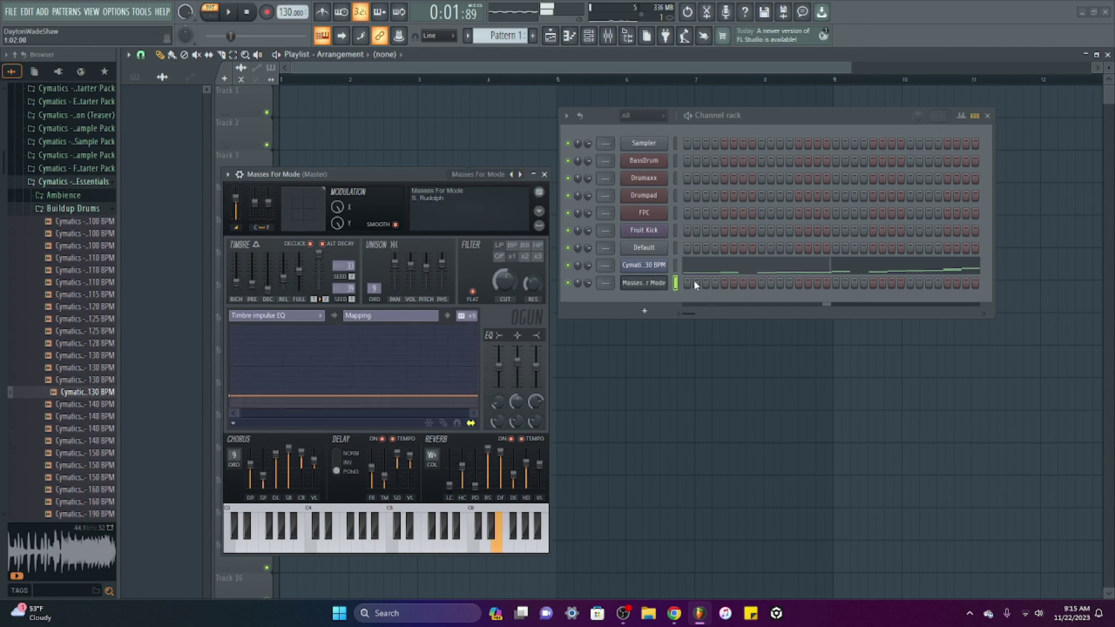
# Add a Slicex channel and detach its plugin window.
pyautogui.click(643, 311)
pyautogui.click(659, 177)
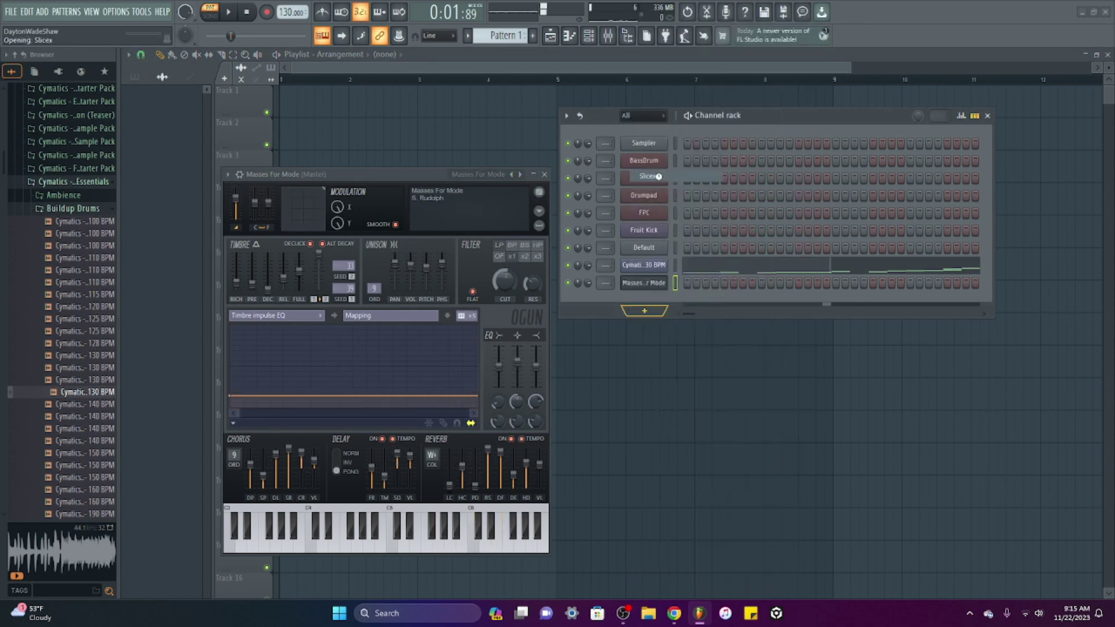
pyautogui.click(133, 109)
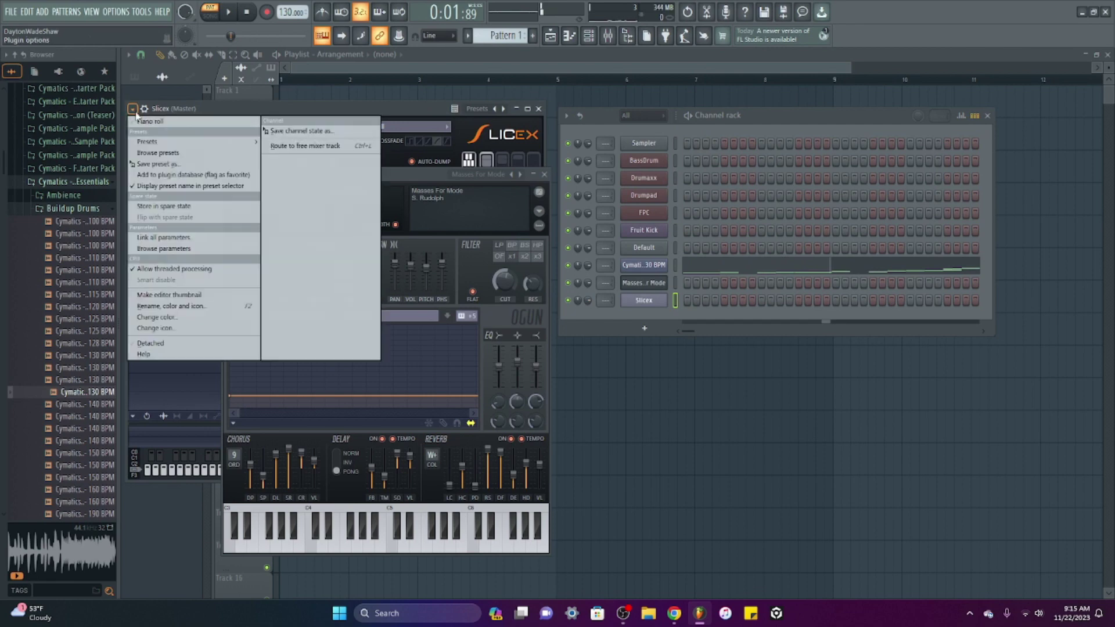
pyautogui.click(219, 345)
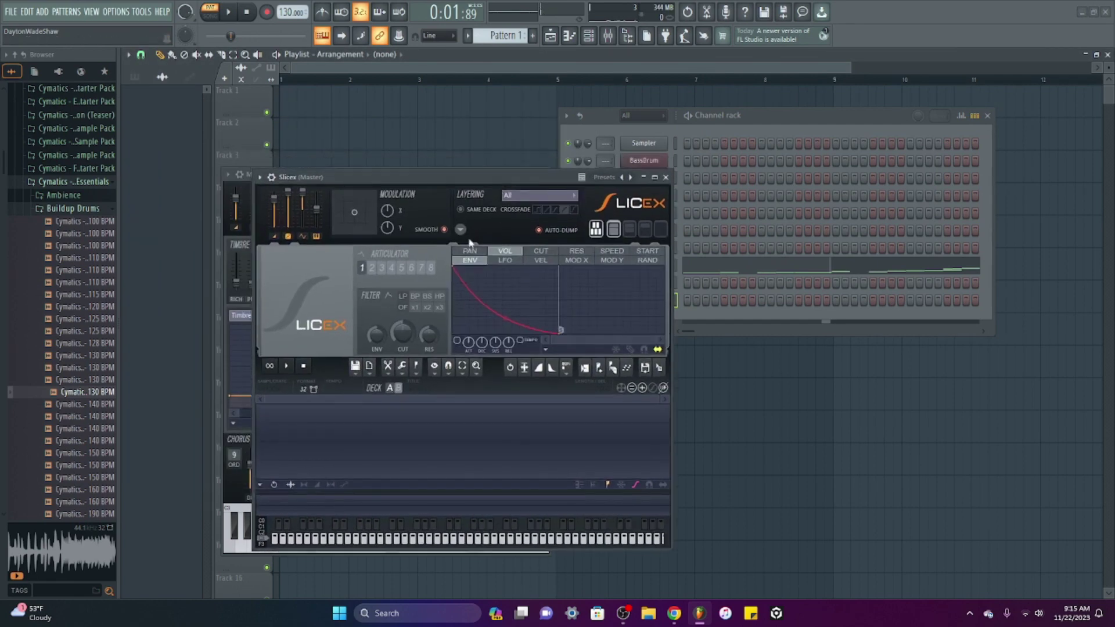
# Load Cymatics - FX Essentials Buildup Drum Loop 16 - 140 BPM into Slicex and move its window clear of the channel rack.
pyautogui.moveTo(87, 404); pyautogui.dragTo(398, 452)
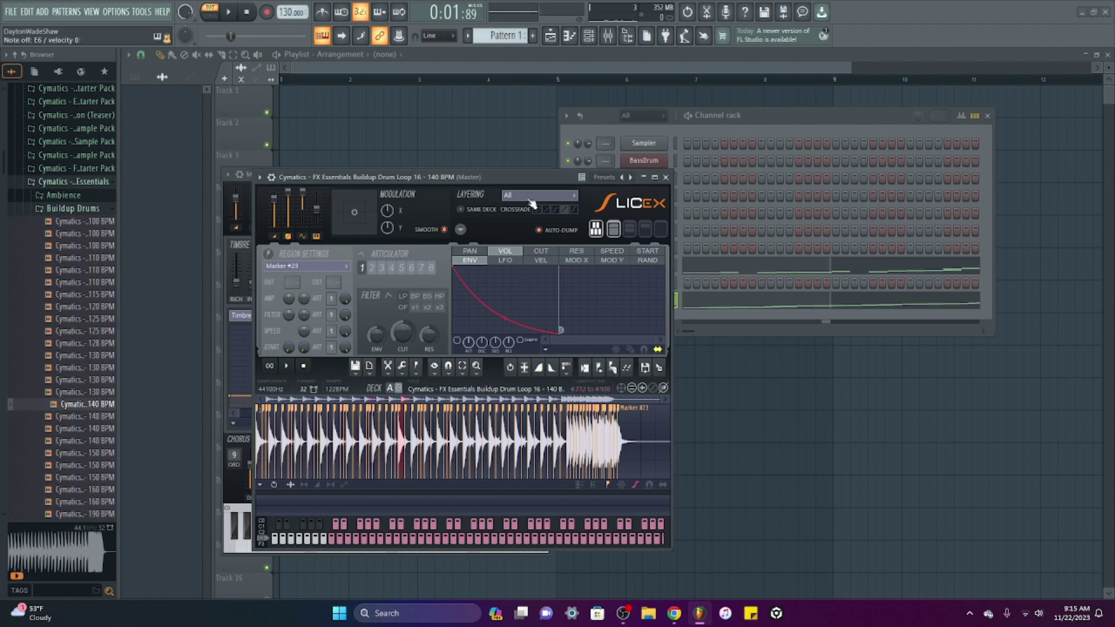
pyautogui.moveTo(279, 177); pyautogui.dragTo(202, 176)
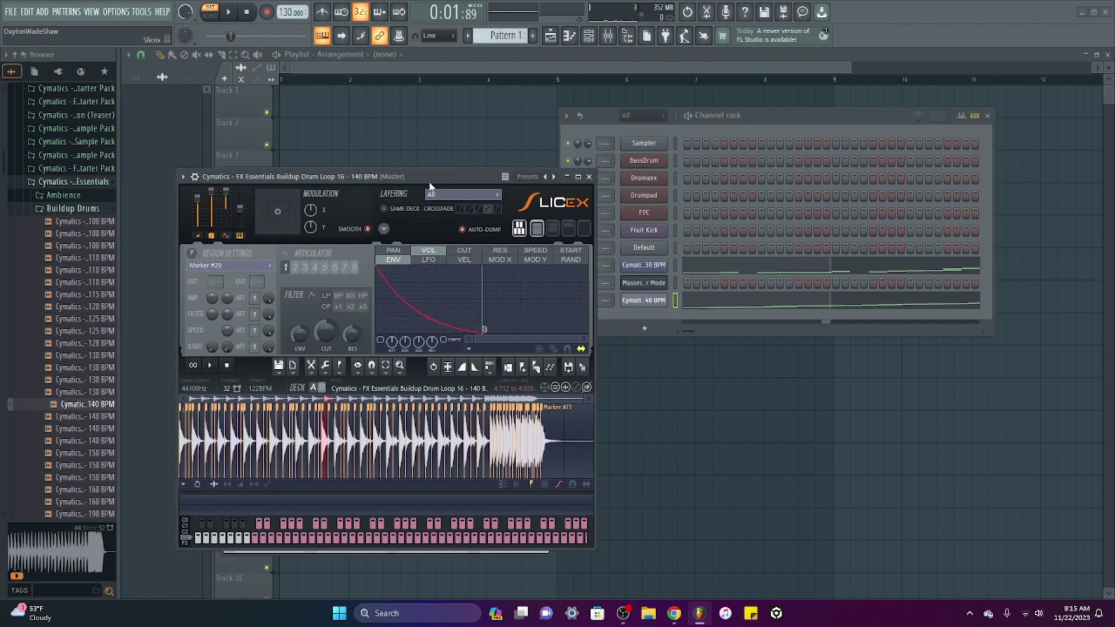
pyautogui.click(183, 176)
pyautogui.click(354, 177)
pyautogui.moveTo(400, 174); pyautogui.dragTo(370, 165)
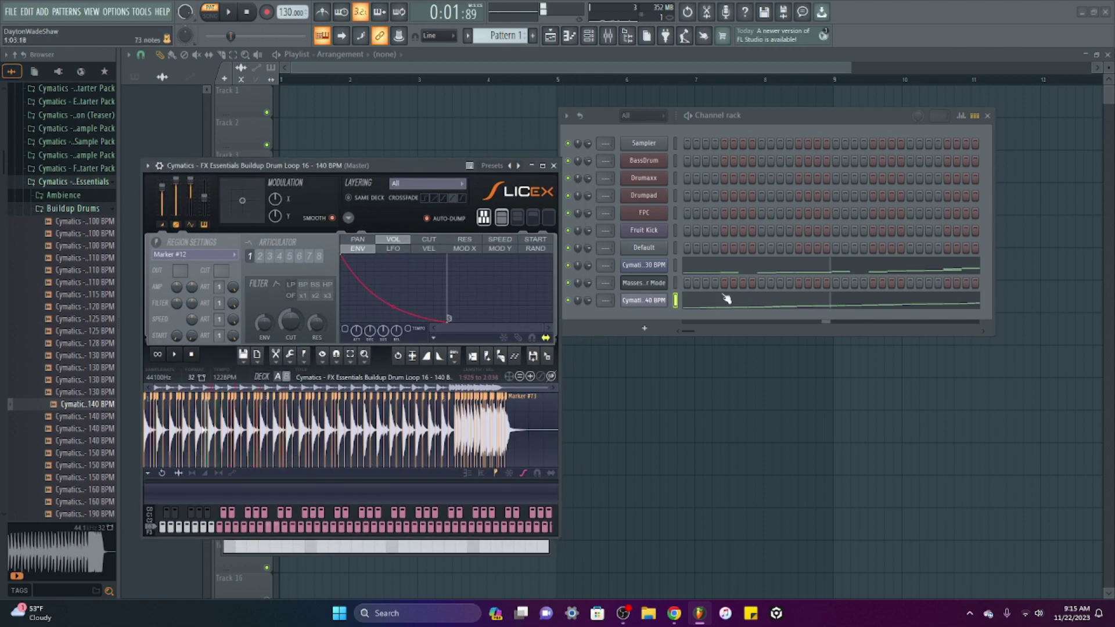
# Open the piano roll of the sliced 140 BPM loop, play its opening slices and pause playback.
pyautogui.click(716, 302)
pyautogui.scroll(-6, 697, 392)
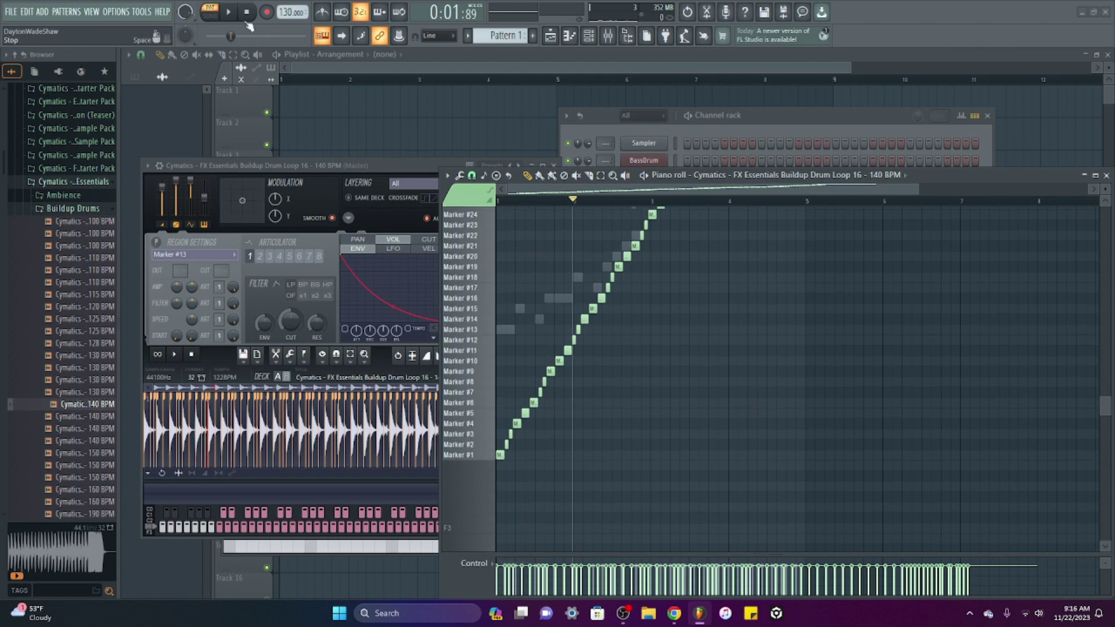
pyautogui.click(230, 13)
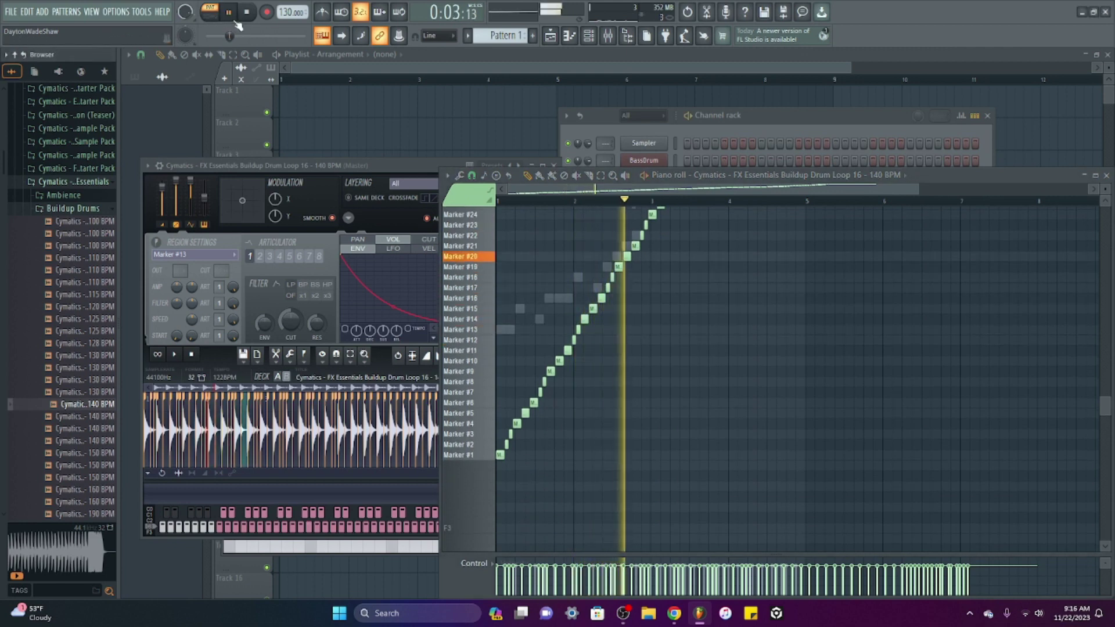
pyautogui.click(229, 12)
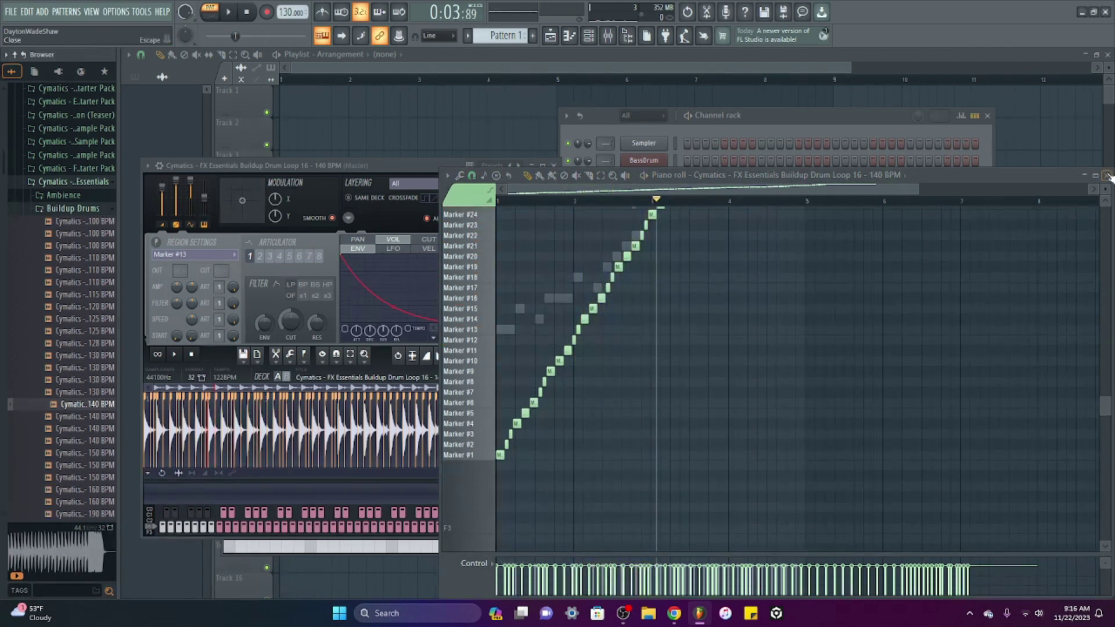
# Play a few individual Slicex slices while the piano roll is open, and close the piano roll.
pyautogui.scroll(2, 654, 367)
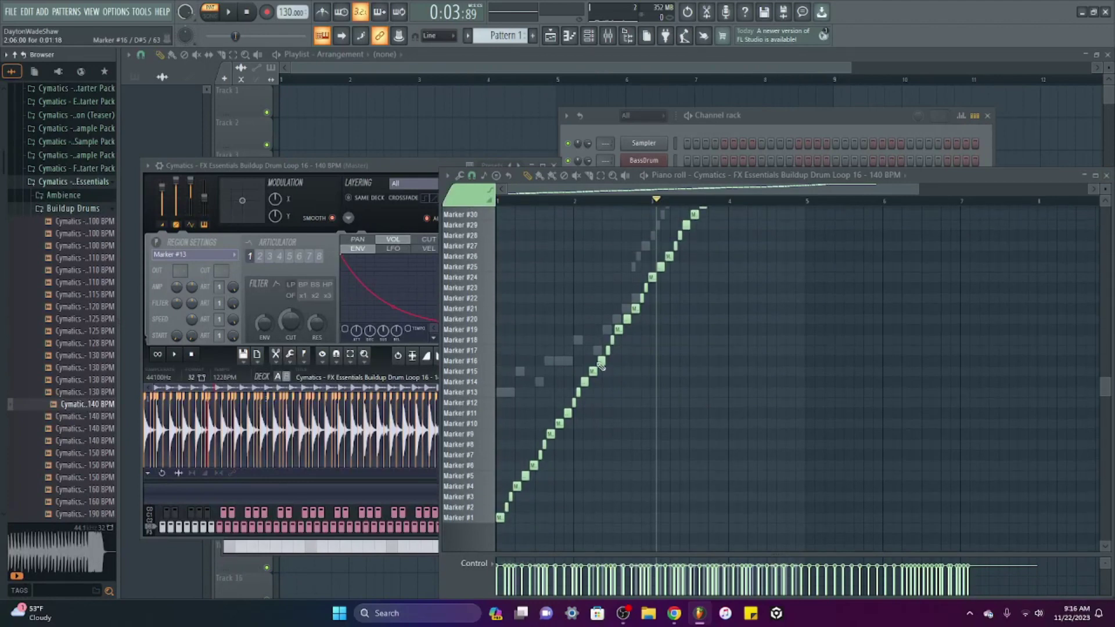
pyautogui.press('e')
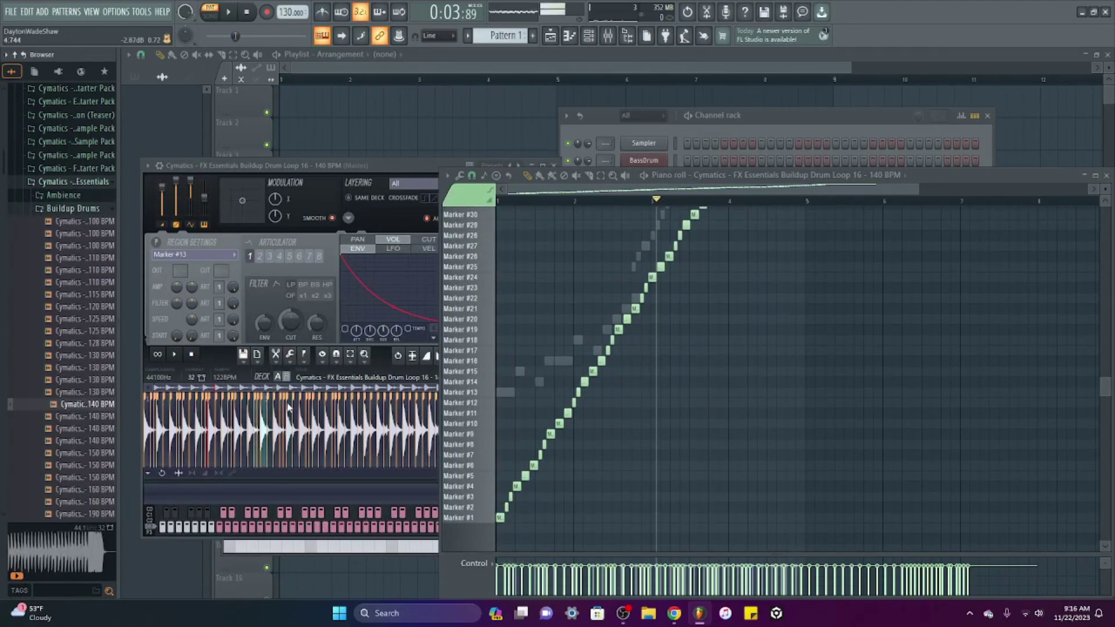
pyautogui.press('v')
pyautogui.press('b')
pyautogui.click(1107, 175)
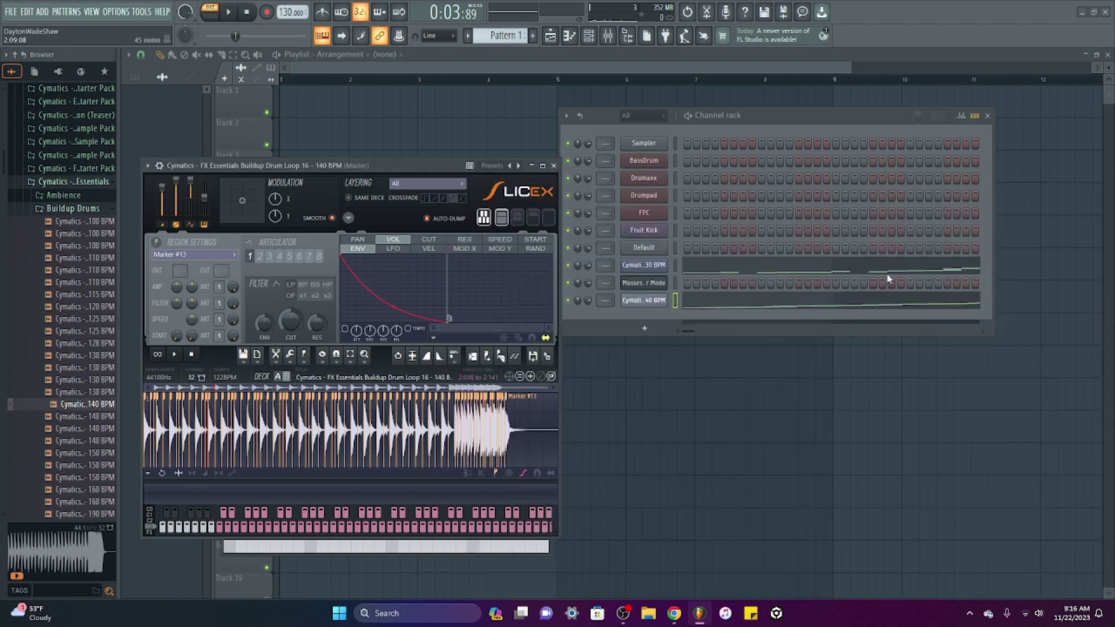
# Audition more individual slices of the 140 BPM loop in Slicex.
pyautogui.press('q')
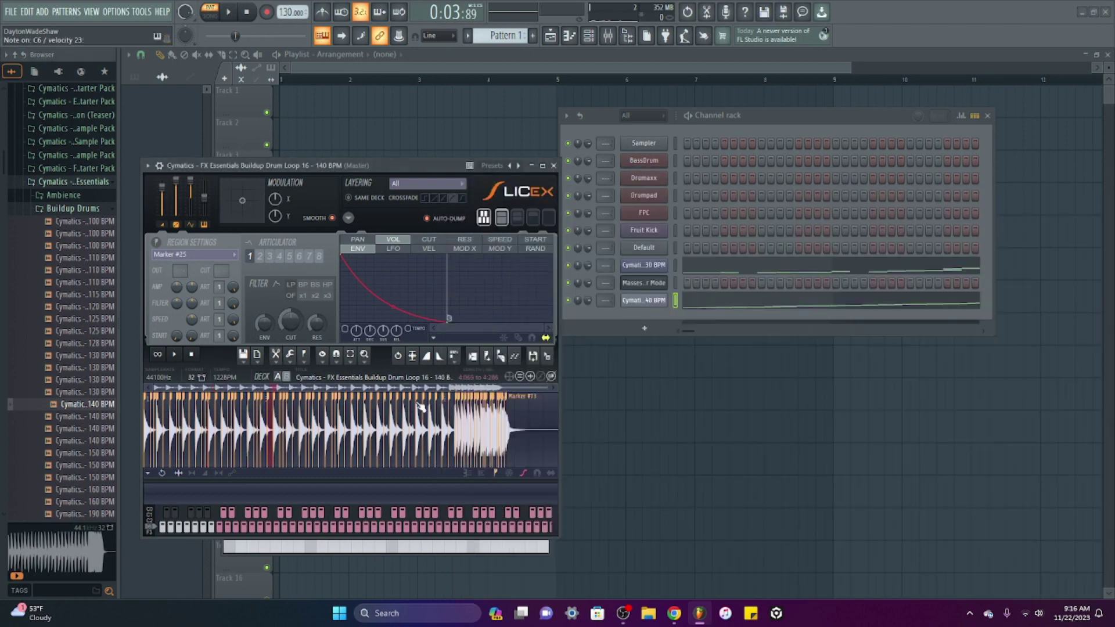
pyautogui.press('b')
pyautogui.press('x')
pyautogui.press('c')
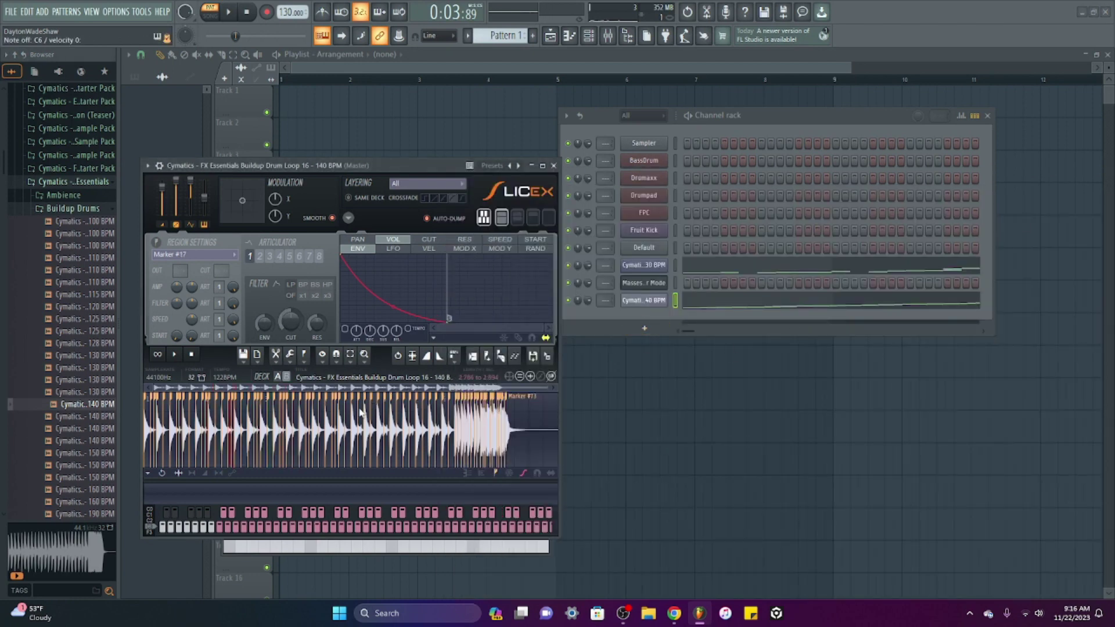
pyautogui.click(277, 356)
pyautogui.click(223, 362)
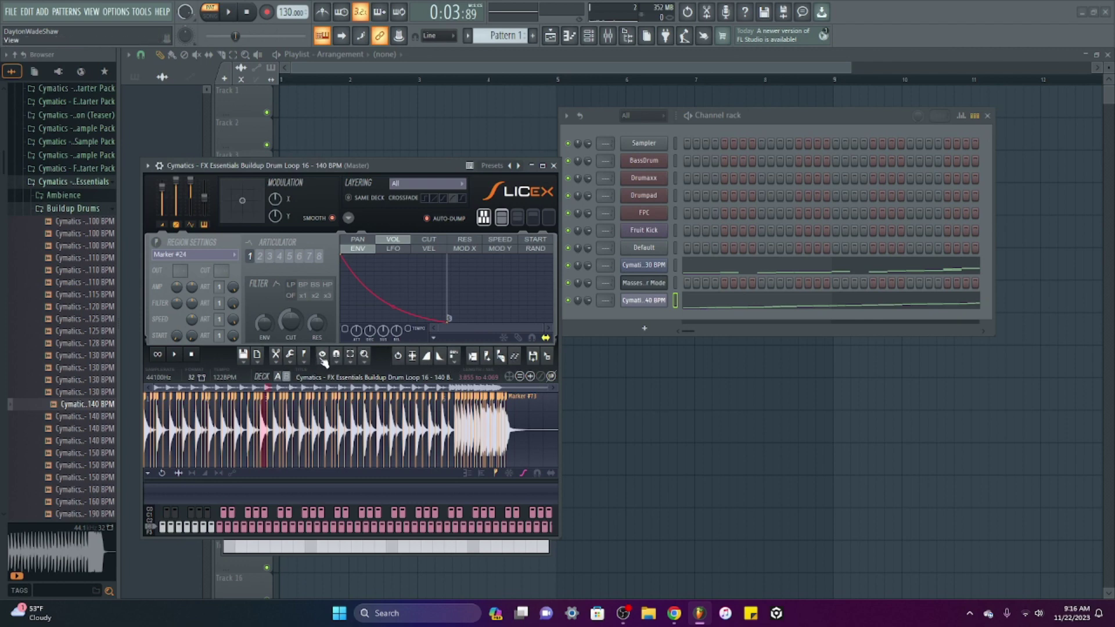
pyautogui.click(274, 357)
pyautogui.press('Escape')
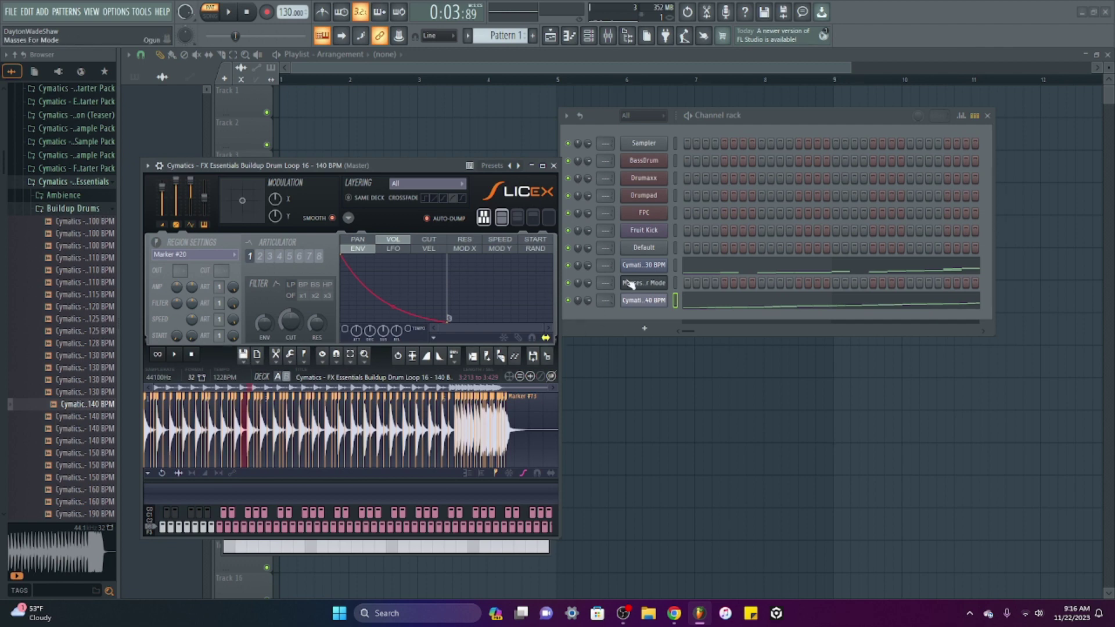
# Bring up Fruity Slicer with the 130 BPM buildup loop and audition a slice from its waveform.
pyautogui.click(642, 269)
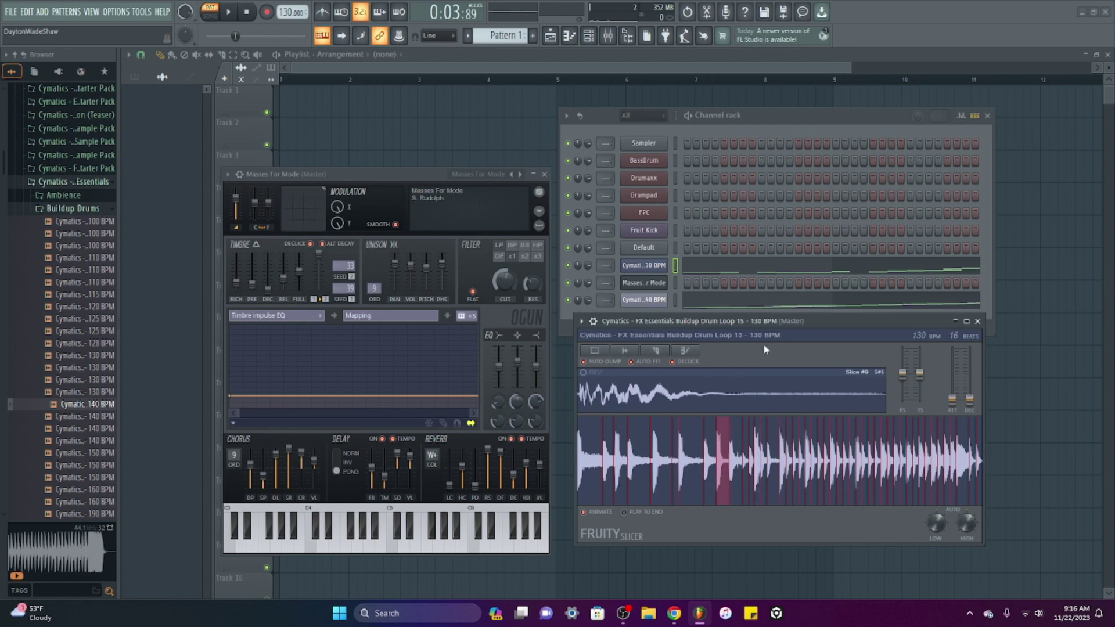
pyautogui.click(787, 479)
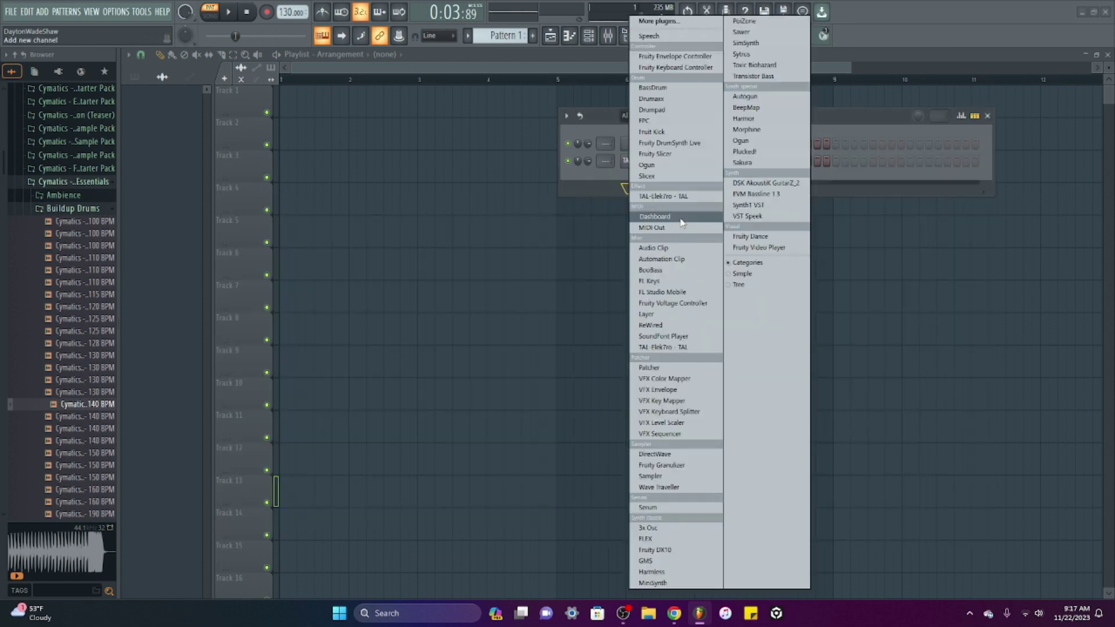
# Add a Dashboard channel, detach its window and look through its panel's appearance and grid properties.
pyautogui.click(178, 154)
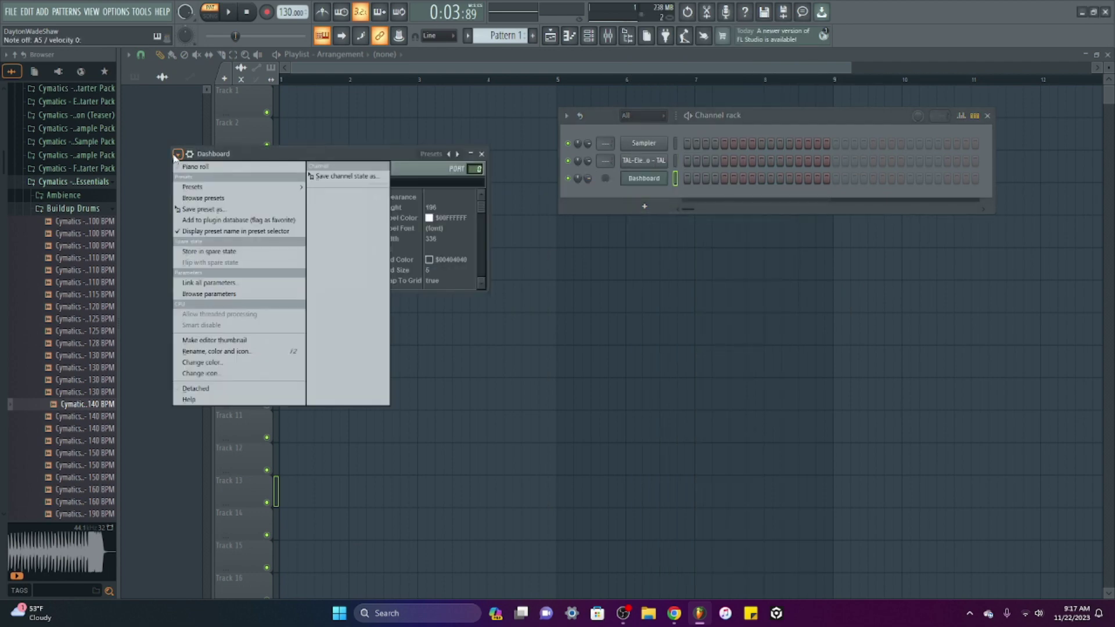
pyautogui.click(192, 388)
pyautogui.click(182, 217)
pyautogui.click(326, 268)
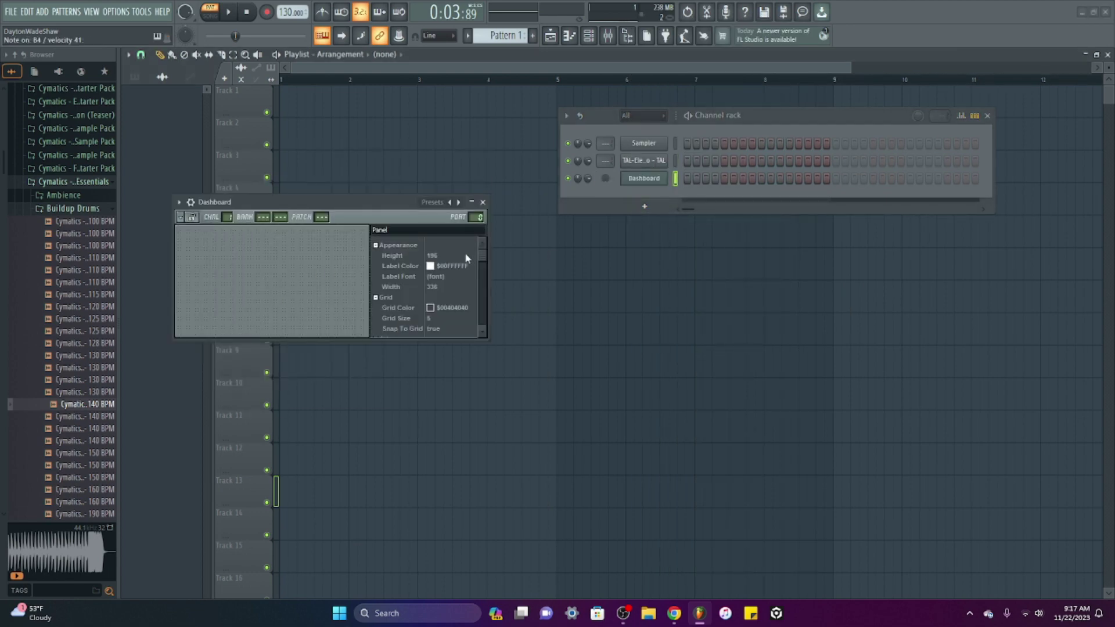
pyautogui.scroll(-1, 483, 269)
pyautogui.moveTo(483, 266)
pyautogui.mouseDown()
pyautogui.moveTo(482, 330)
pyautogui.moveTo(483, 254)
pyautogui.mouseUp()
# Add a MIDI Out channel, detach its window to view its controls and page selection, and close it.
pyautogui.click(643, 206)
pyautogui.click(650, 216)
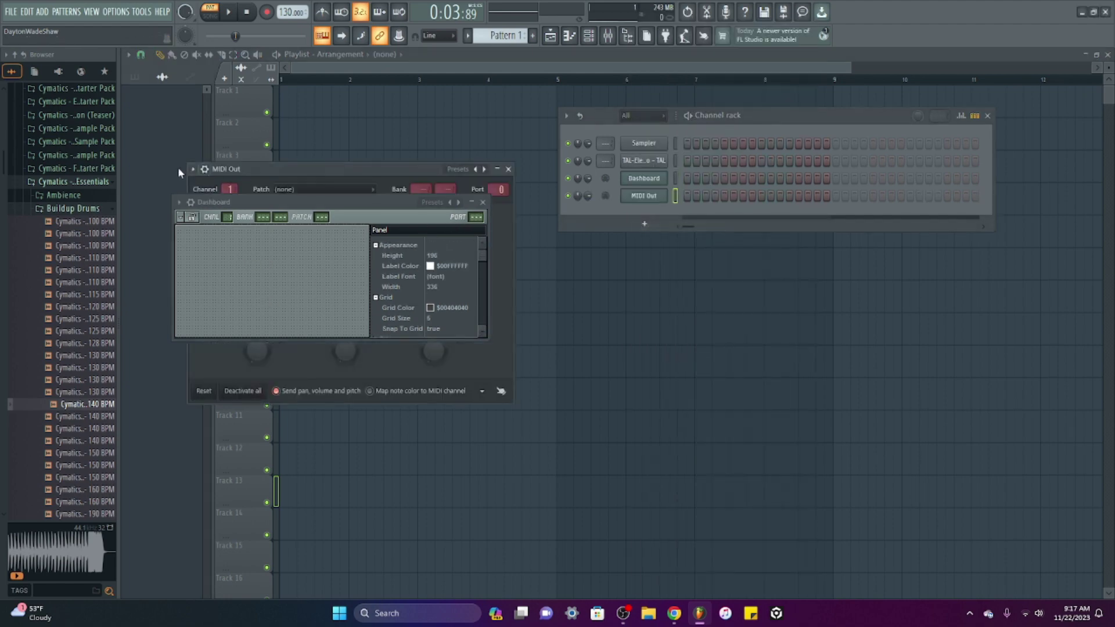
pyautogui.click(193, 169)
pyautogui.click(256, 401)
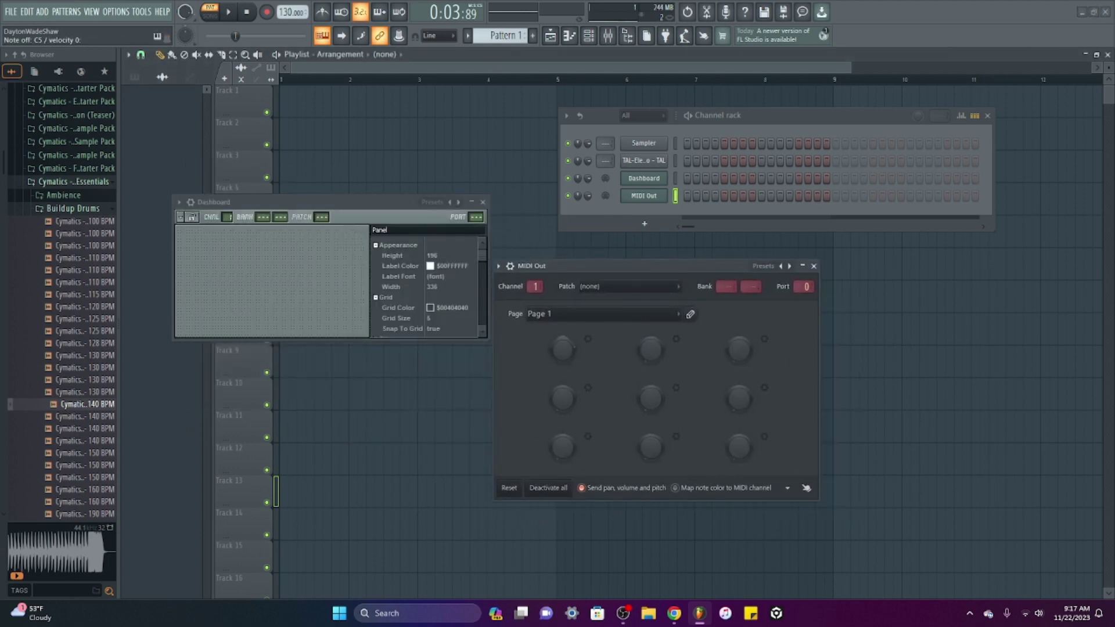
pyautogui.click(580, 319)
pyautogui.click(486, 435)
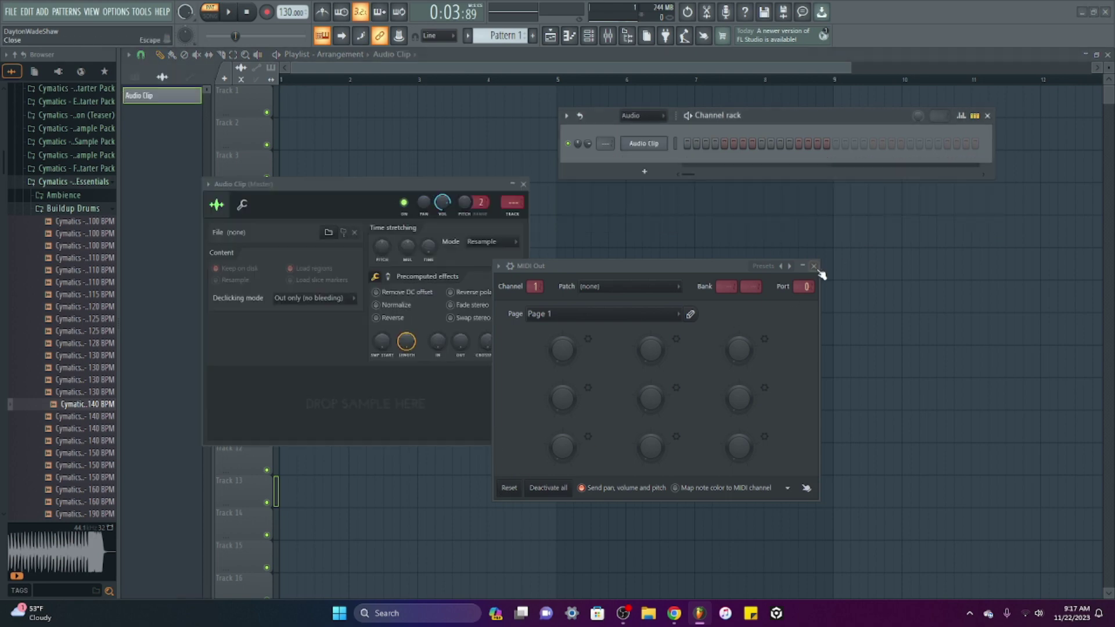
pyautogui.click(813, 265)
# Detach the Audio Clip channel's window, move it slightly to view its sample settings, and close it.
pyautogui.click(210, 184)
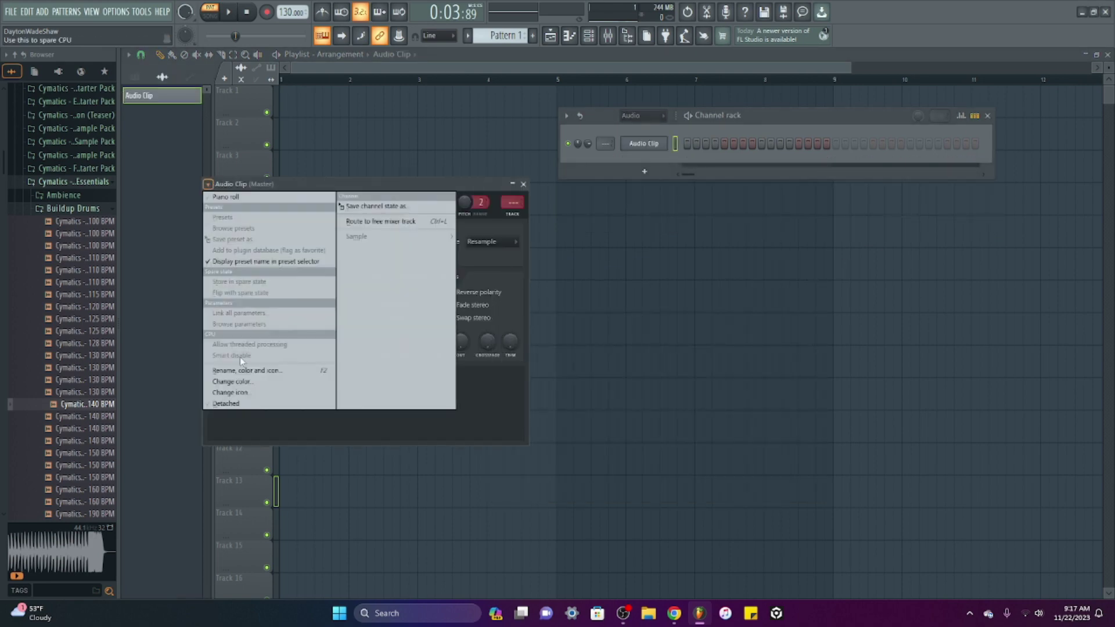
pyautogui.click(231, 404)
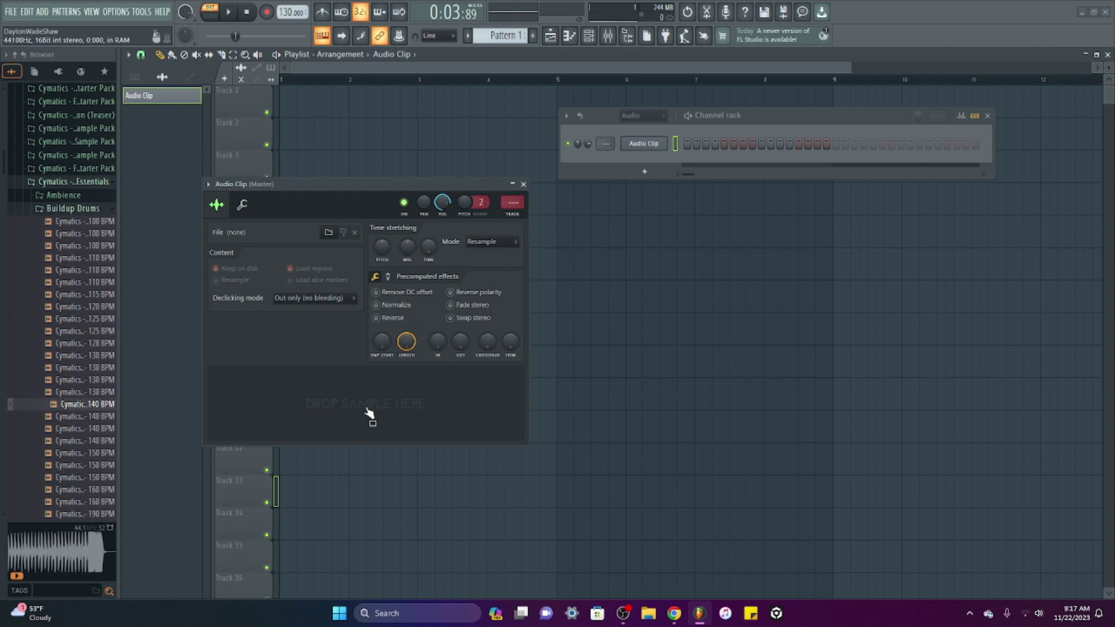
pyautogui.moveTo(385, 187); pyautogui.dragTo(352, 180)
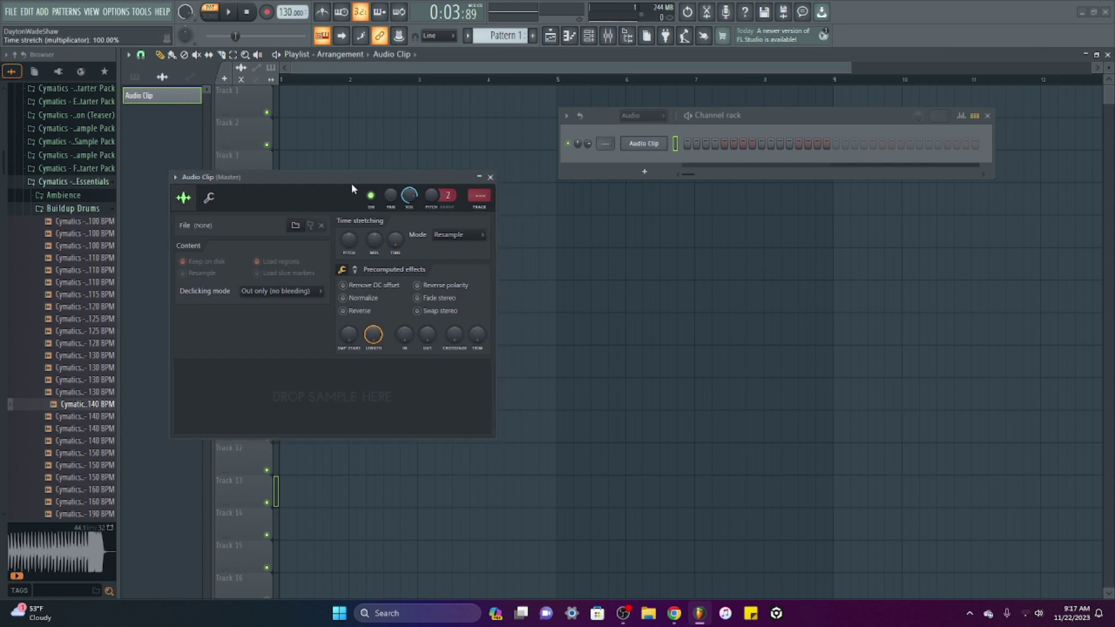
pyautogui.click(490, 177)
# Add an Automation Clip channel and detach its editor window.
pyautogui.click(644, 171)
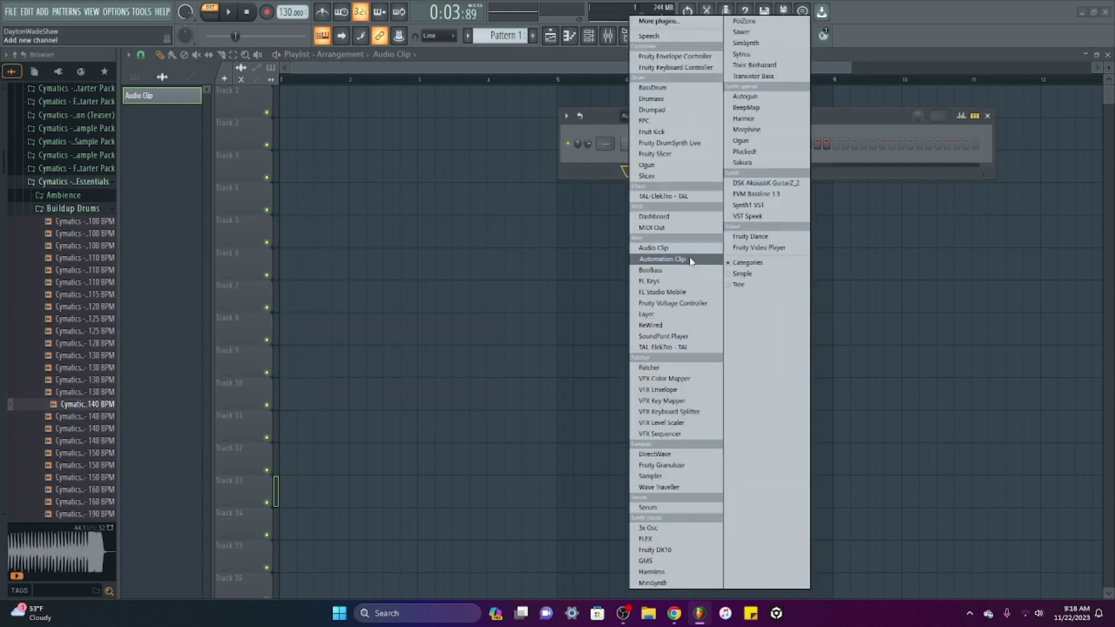
pyautogui.click(656, 259)
pyautogui.click(223, 199)
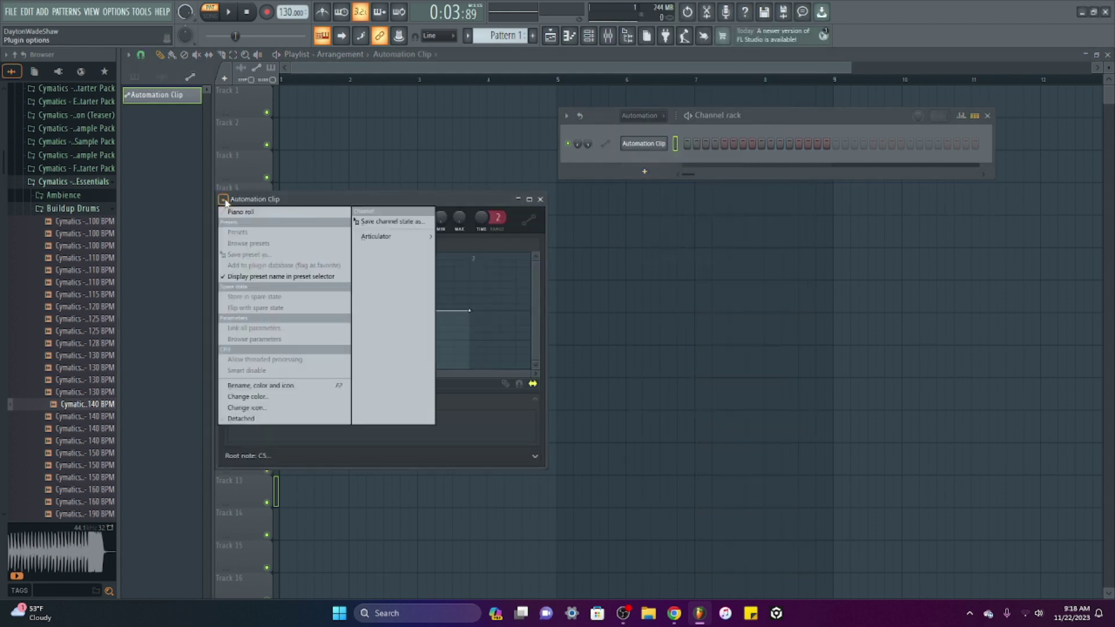
pyautogui.click(296, 418)
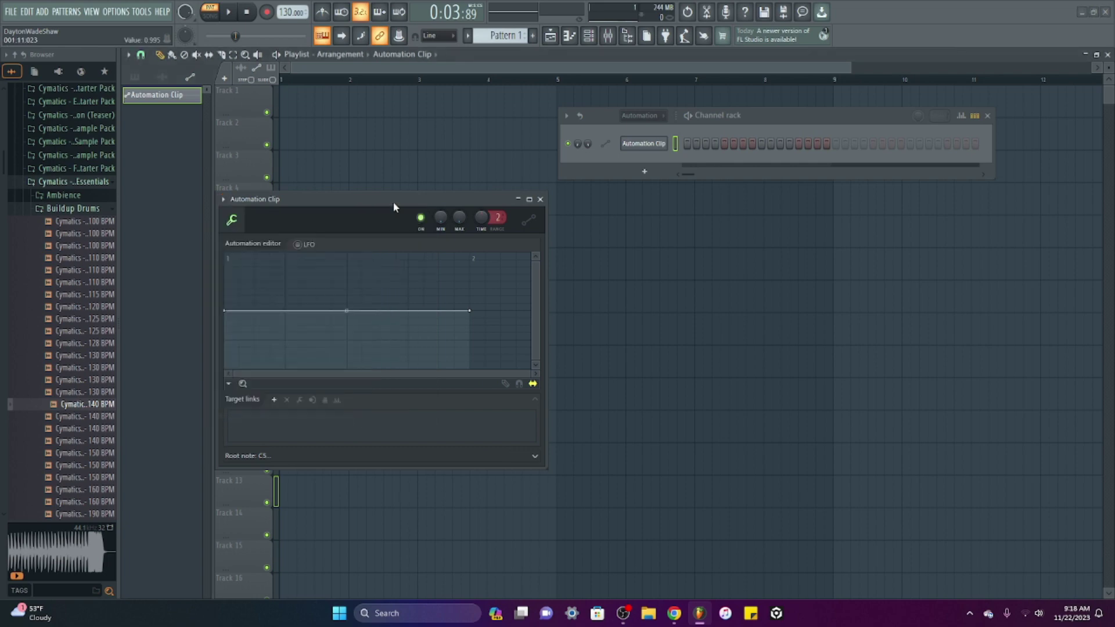
pyautogui.click(655, 177)
pyautogui.click(597, 175)
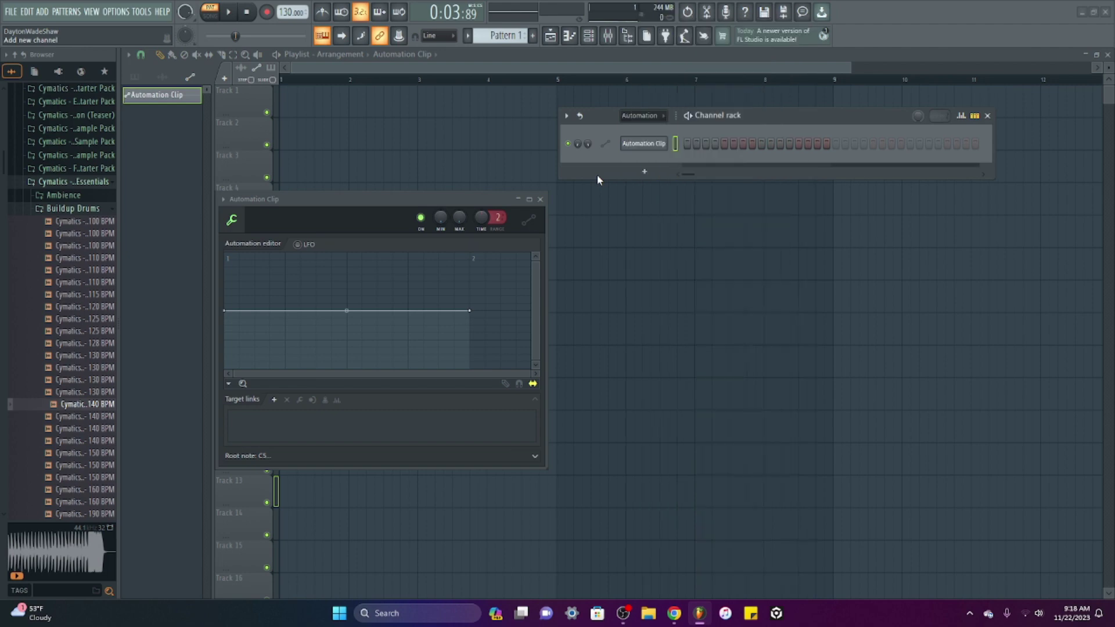
pyautogui.click(644, 172)
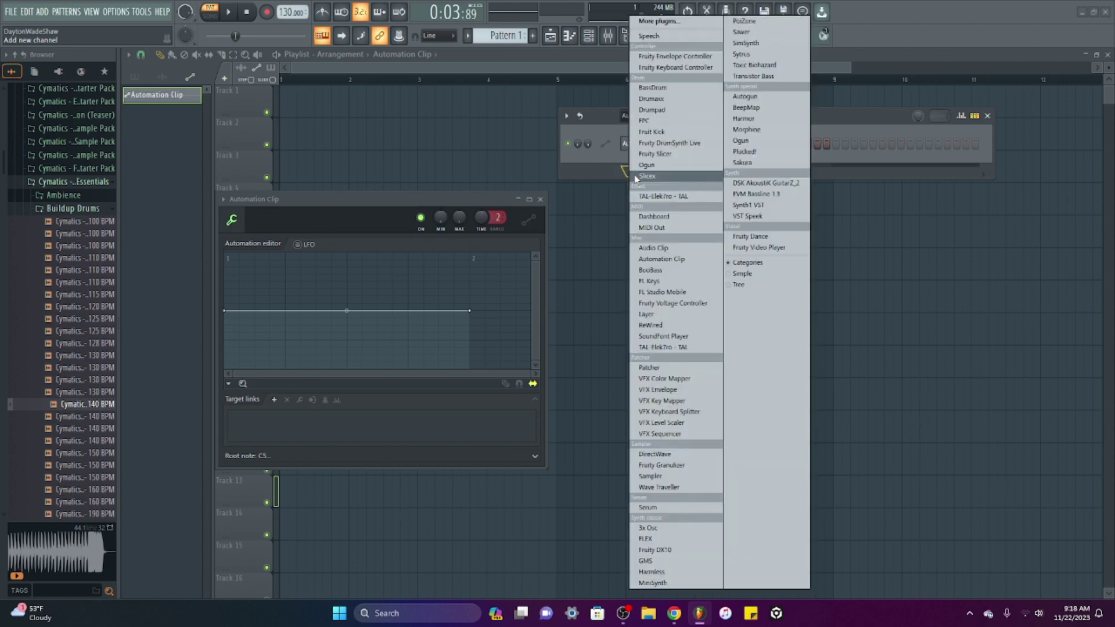
pyautogui.click(514, 177)
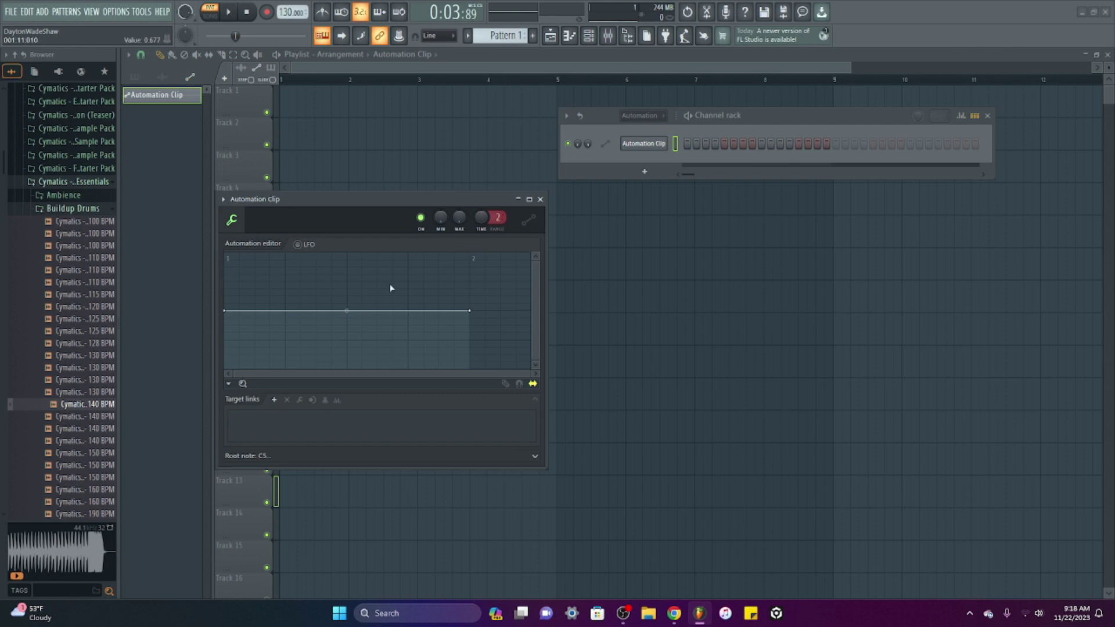
# Add a BooBass channel and detach its window to view the Bass, Mid and Treble controls.
pyautogui.click(238, 214)
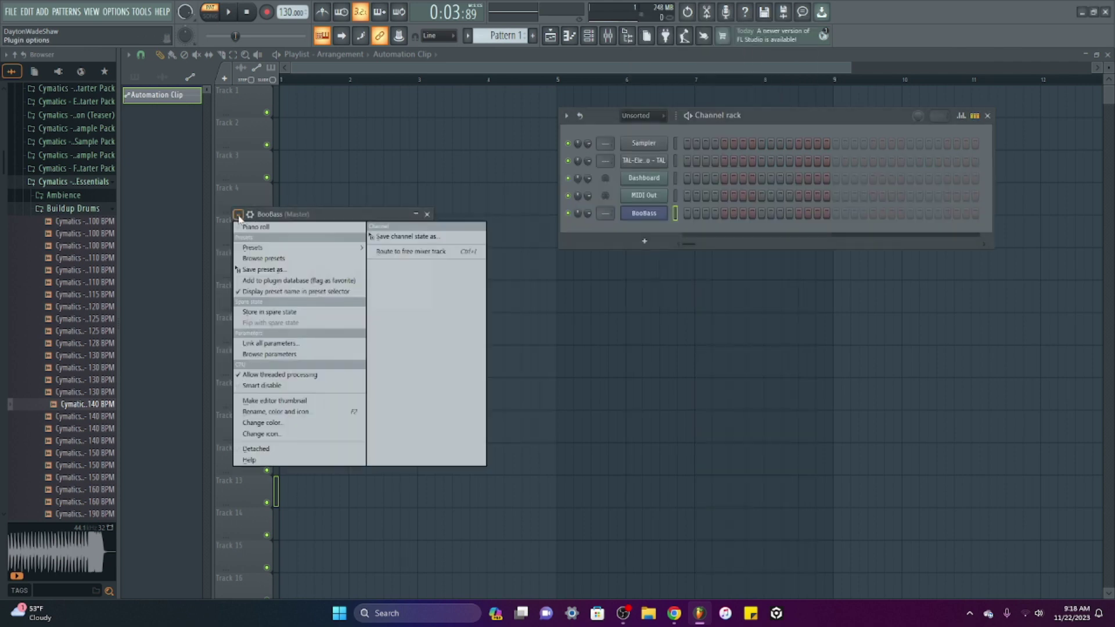
pyautogui.click(307, 451)
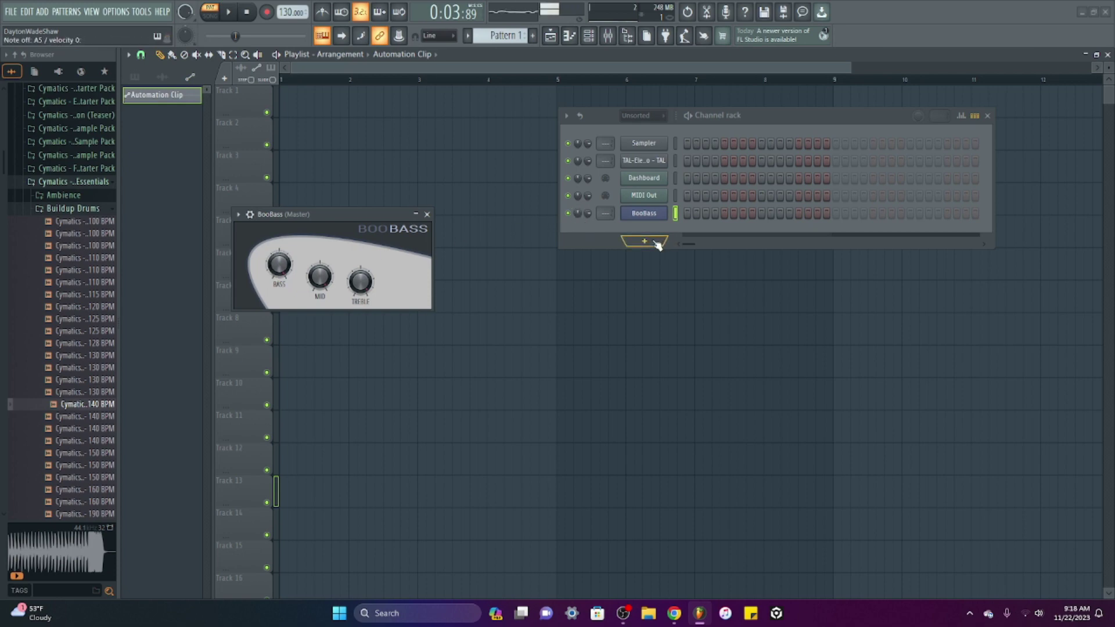
# Add an FL Keys channel, detach its window, move it clear of BooBass and explore its velocity controls.
pyautogui.click(656, 243)
pyautogui.click(668, 284)
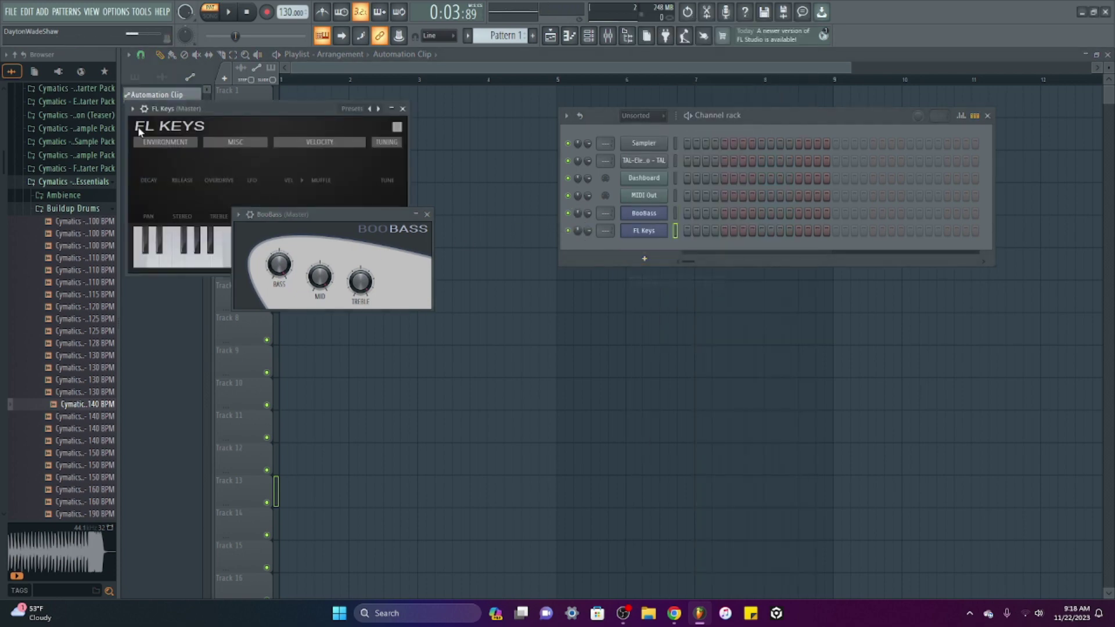
pyautogui.click(132, 109)
pyautogui.click(200, 343)
pyautogui.moveTo(308, 127); pyautogui.dragTo(500, 311)
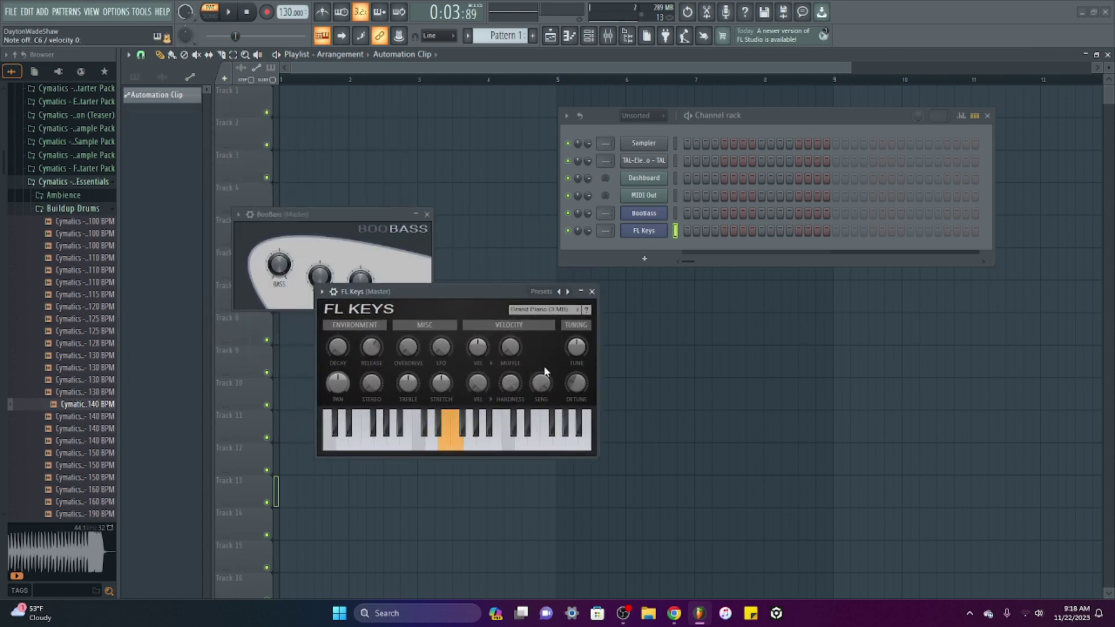
pyautogui.moveTo(481, 348); pyautogui.dragTo(481, 386)
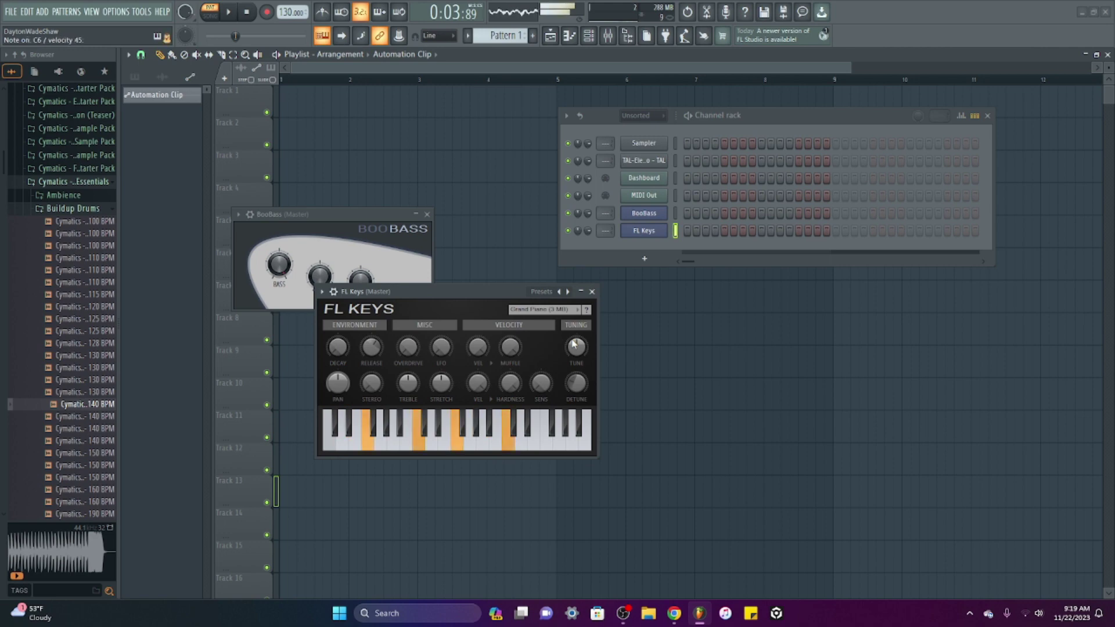
# Add an FL Studio Mobile channel and detach its window.
pyautogui.click(644, 259)
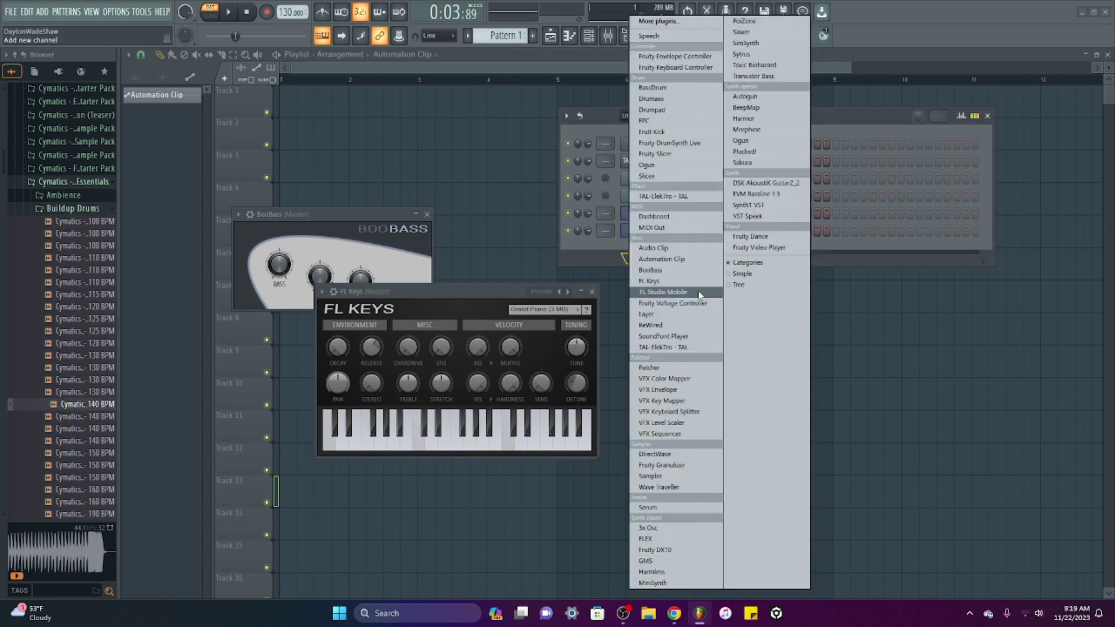
pyautogui.click(695, 294)
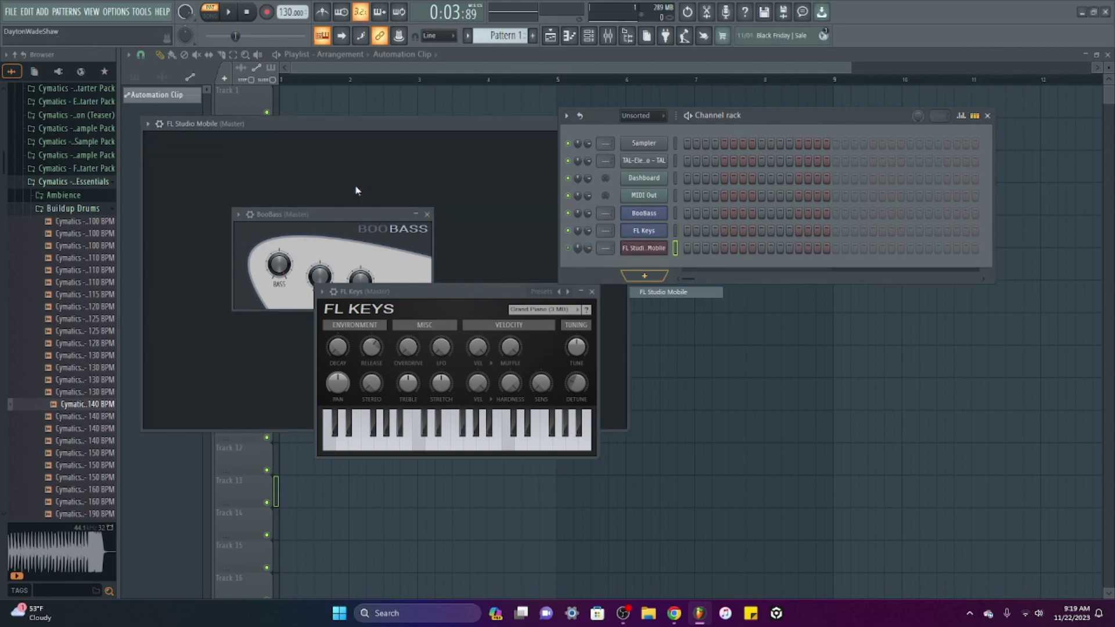
pyautogui.click(159, 124)
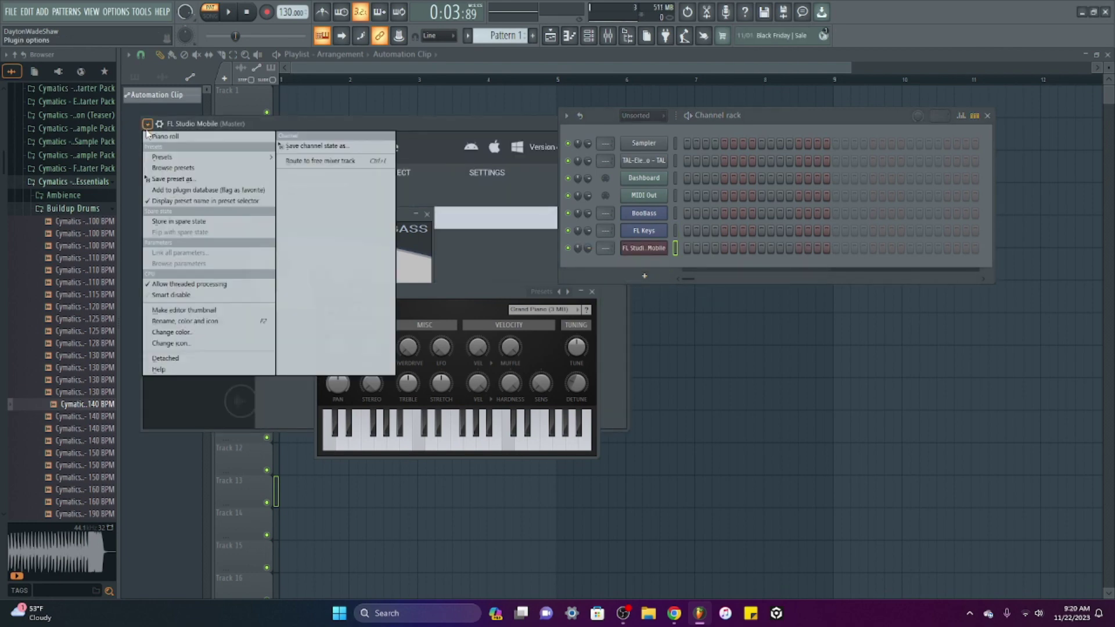
pyautogui.click(174, 359)
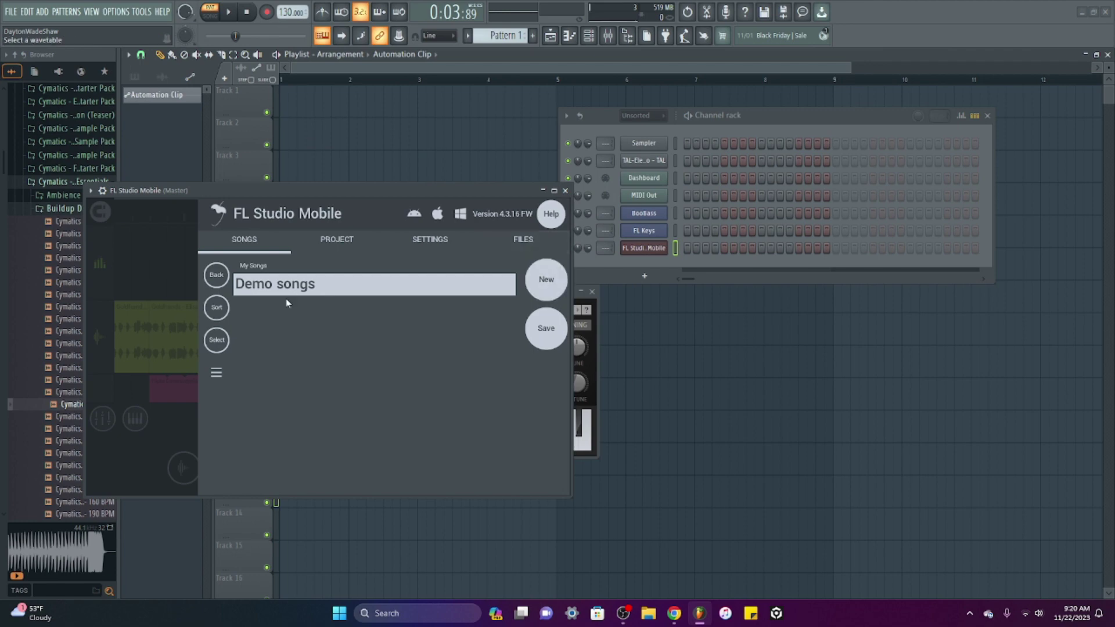
# Look through the song's tracks in FL Studio Mobile, enlarge its window and shift the playback position.
pyautogui.click(173, 272)
pyautogui.scroll(-3, 383, 332)
pyautogui.scroll(2, 321, 315)
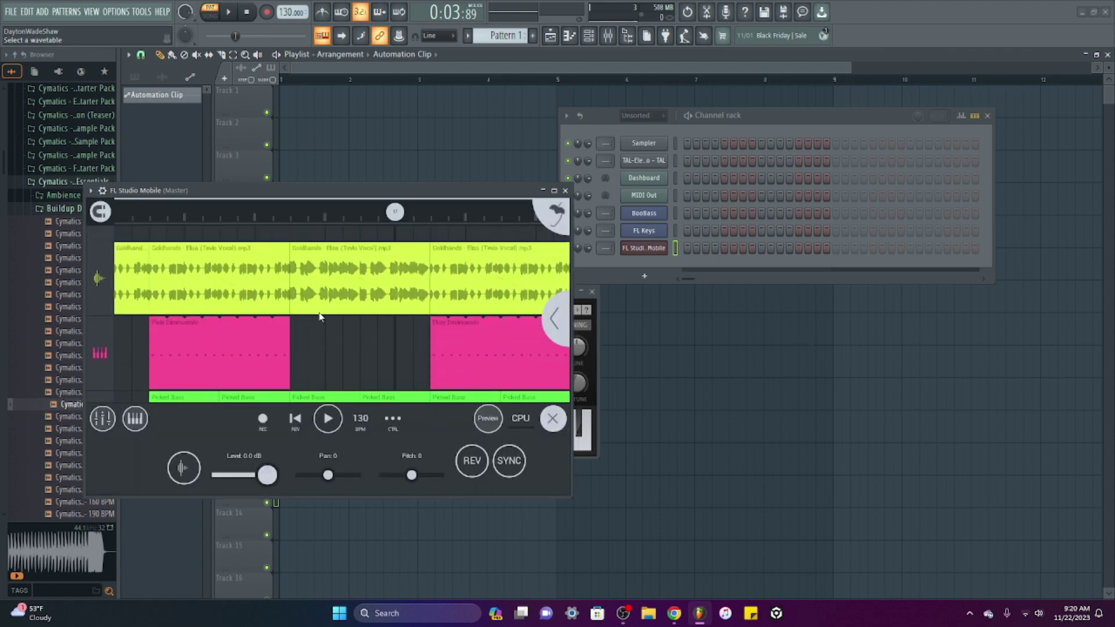
pyautogui.scroll(-3, 370, 344)
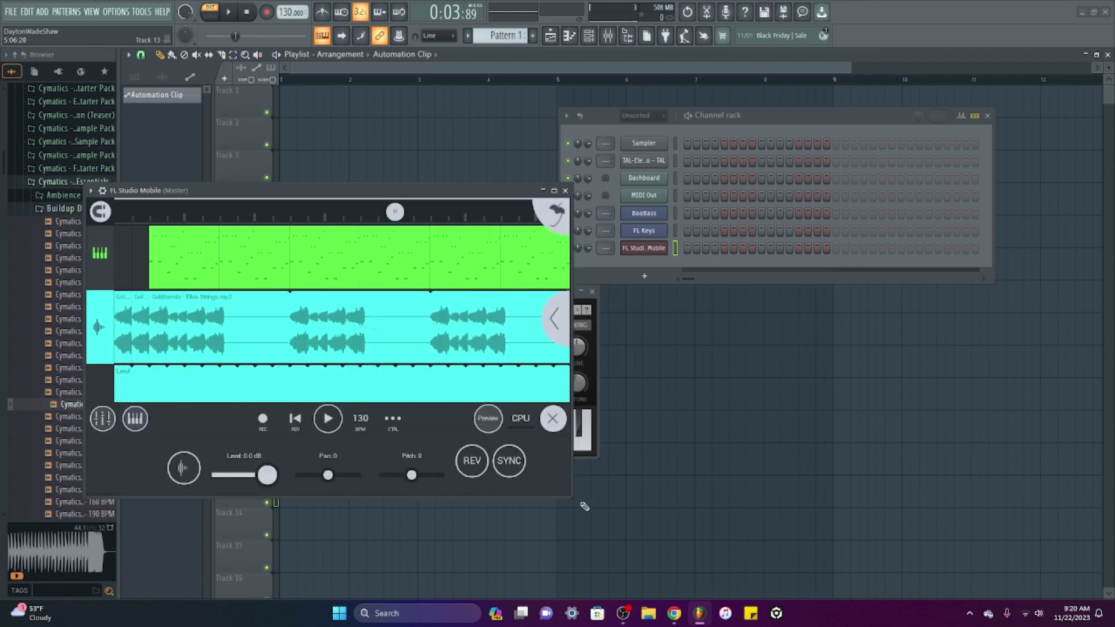
pyautogui.moveTo(570, 497); pyautogui.dragTo(620, 532)
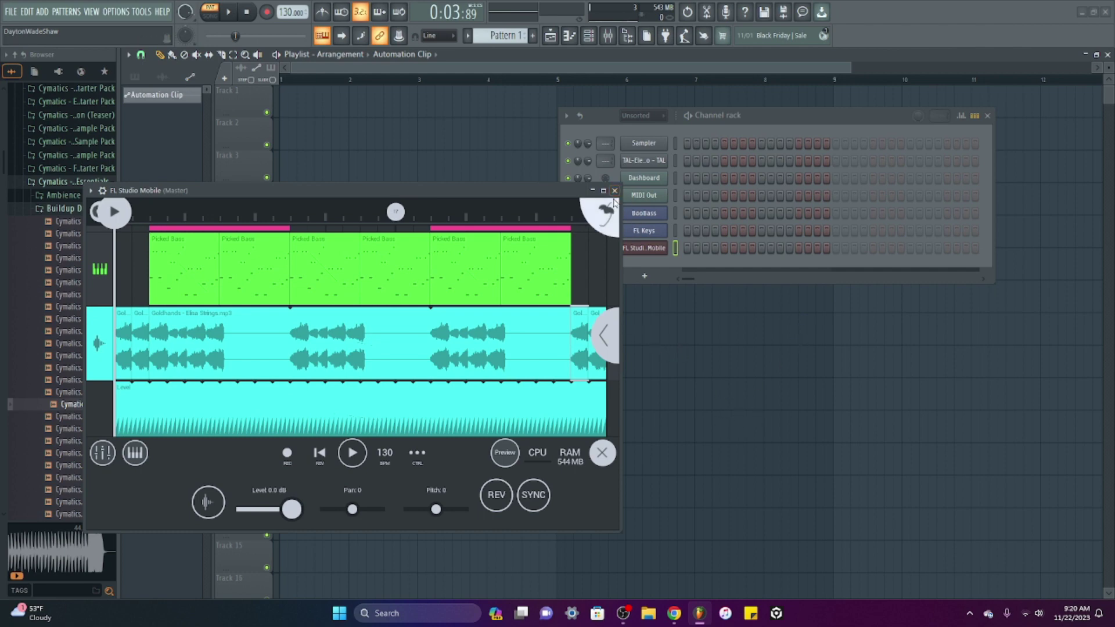
pyautogui.moveTo(116, 212)
pyautogui.mouseDown()
pyautogui.moveTo(271, 213)
pyautogui.moveTo(254, 212)
pyautogui.mouseUp()
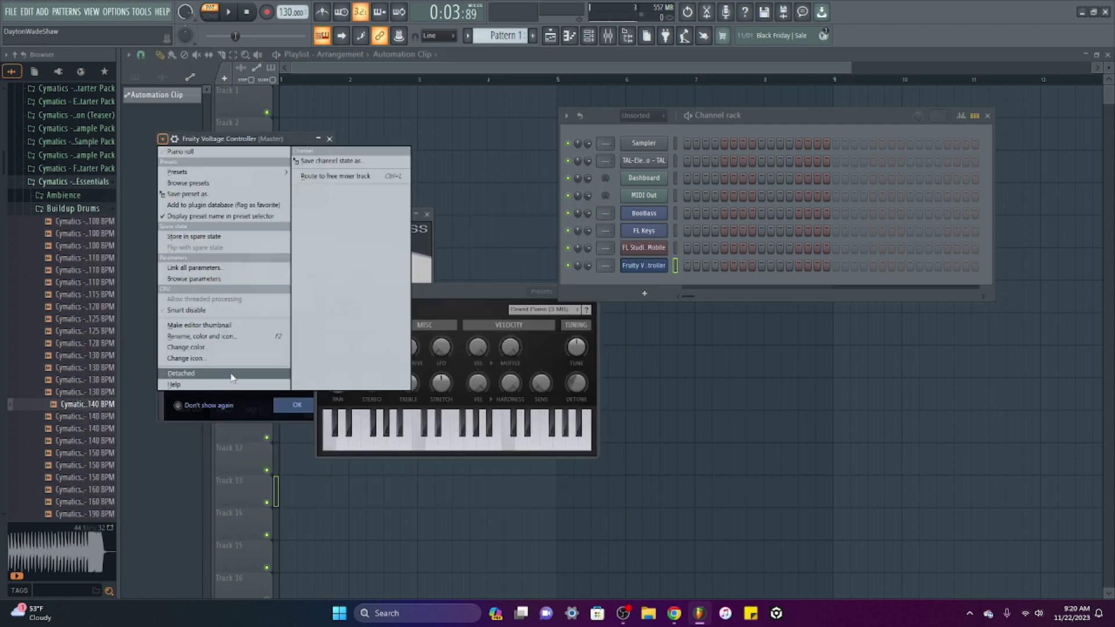
# Detach the Fruity Voltage Controller, accept its warning, switch it on and adjust the right channel's offset and scale.
pyautogui.click(237, 164)
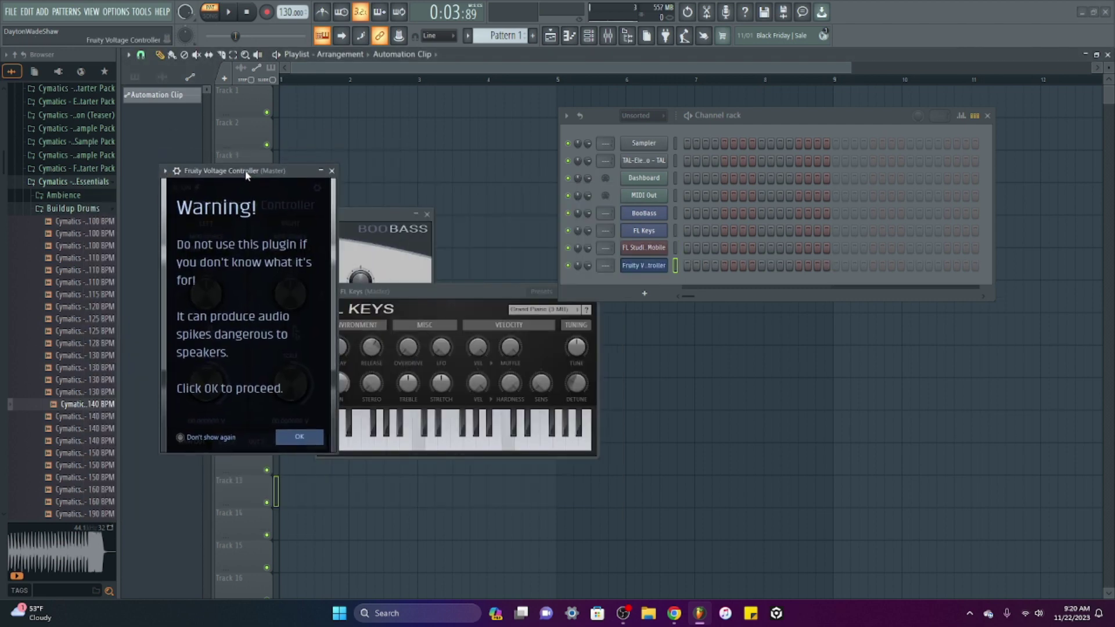
pyautogui.click(299, 439)
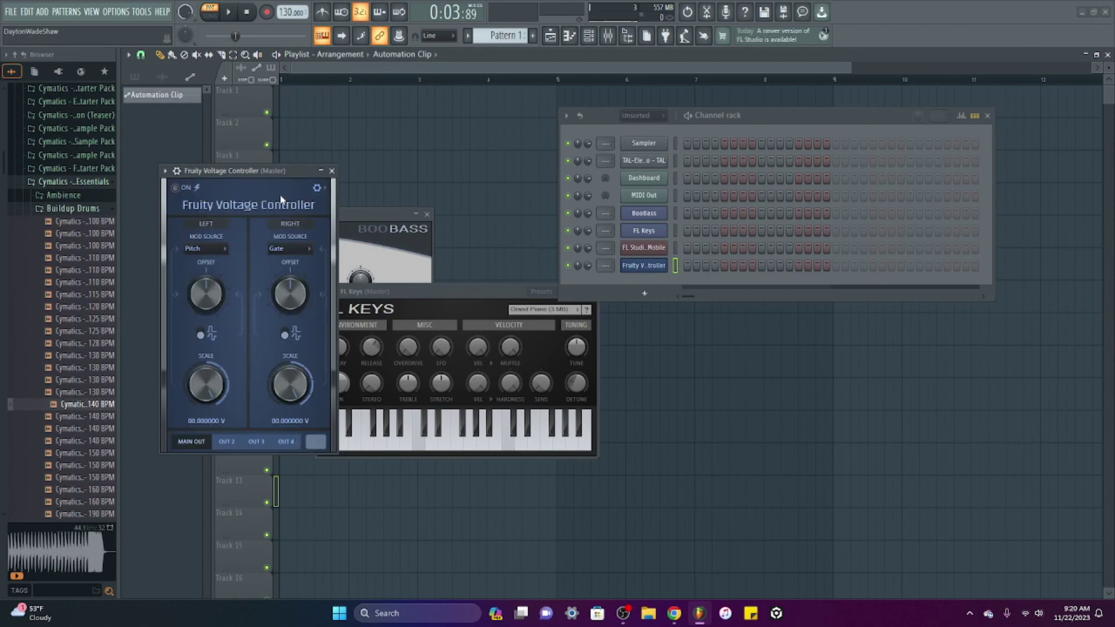
pyautogui.click(183, 188)
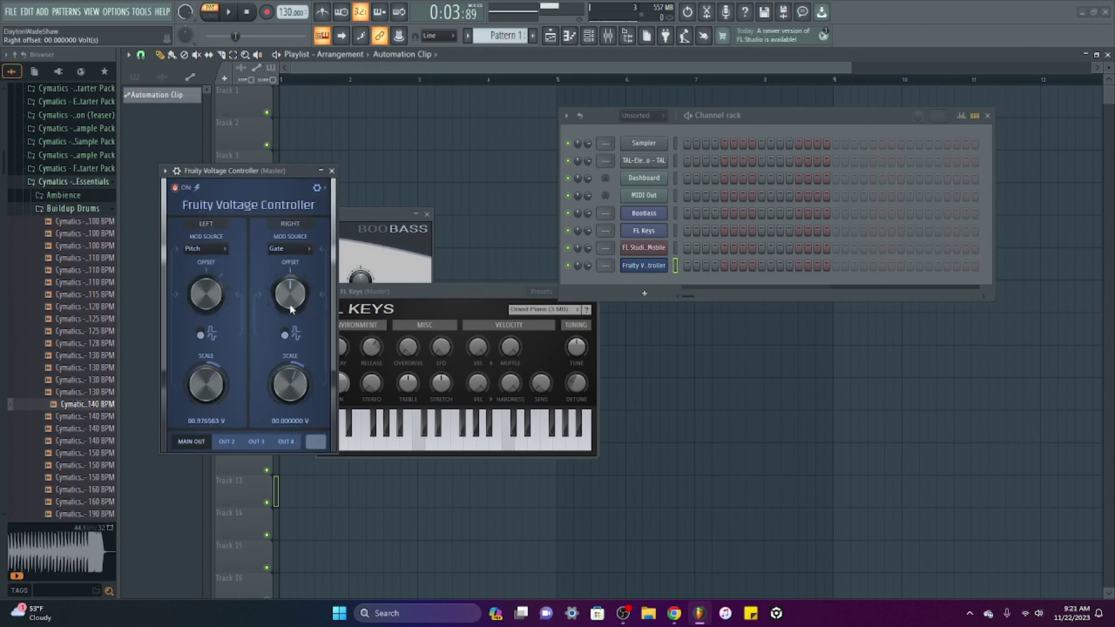
pyautogui.moveTo(289, 303); pyautogui.dragTo(295, 291)
pyautogui.moveTo(291, 382)
pyautogui.mouseDown()
pyautogui.moveTo(292, 400)
pyautogui.moveTo(291, 372)
pyautogui.mouseUp()
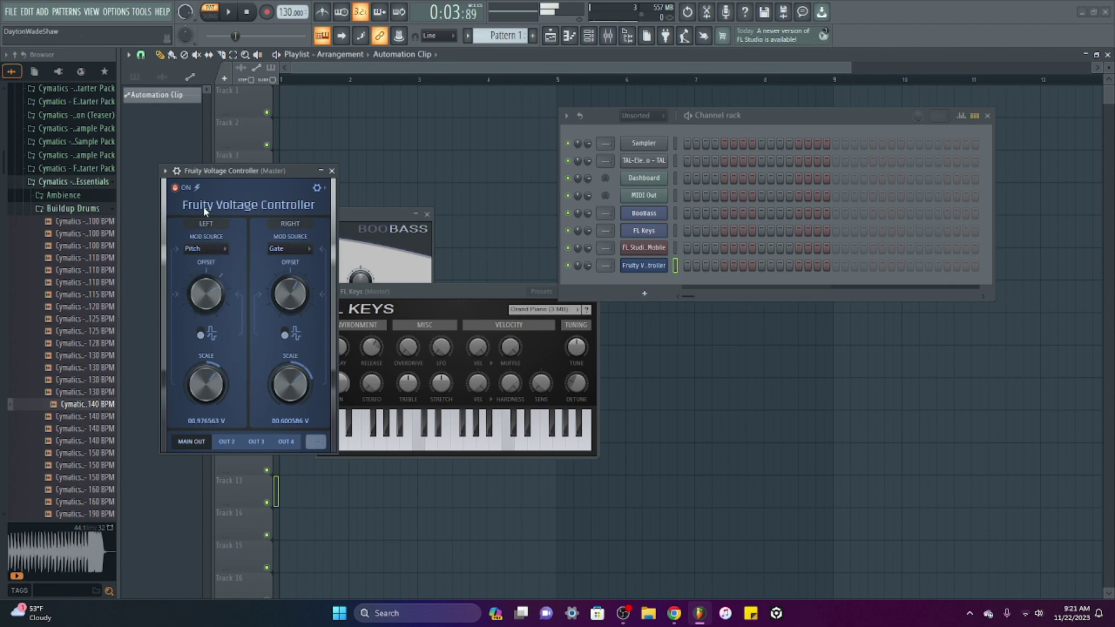
# Add a Layer channel, detach its window and move it slightly to view the layering settings.
pyautogui.click(644, 293)
pyautogui.click(644, 314)
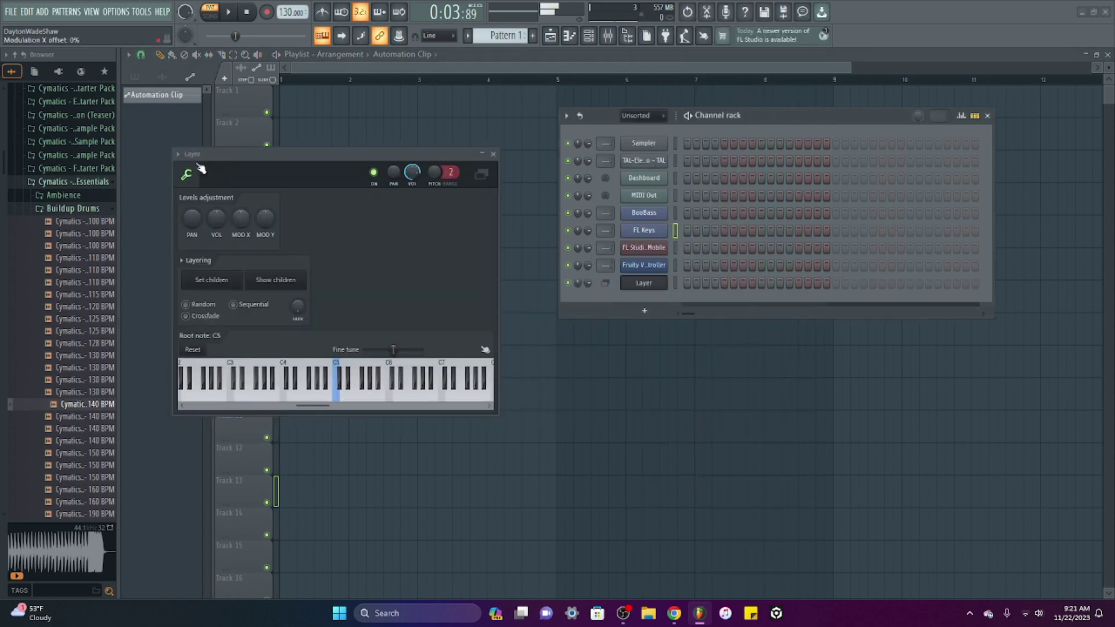
pyautogui.click(179, 154)
pyautogui.click(262, 373)
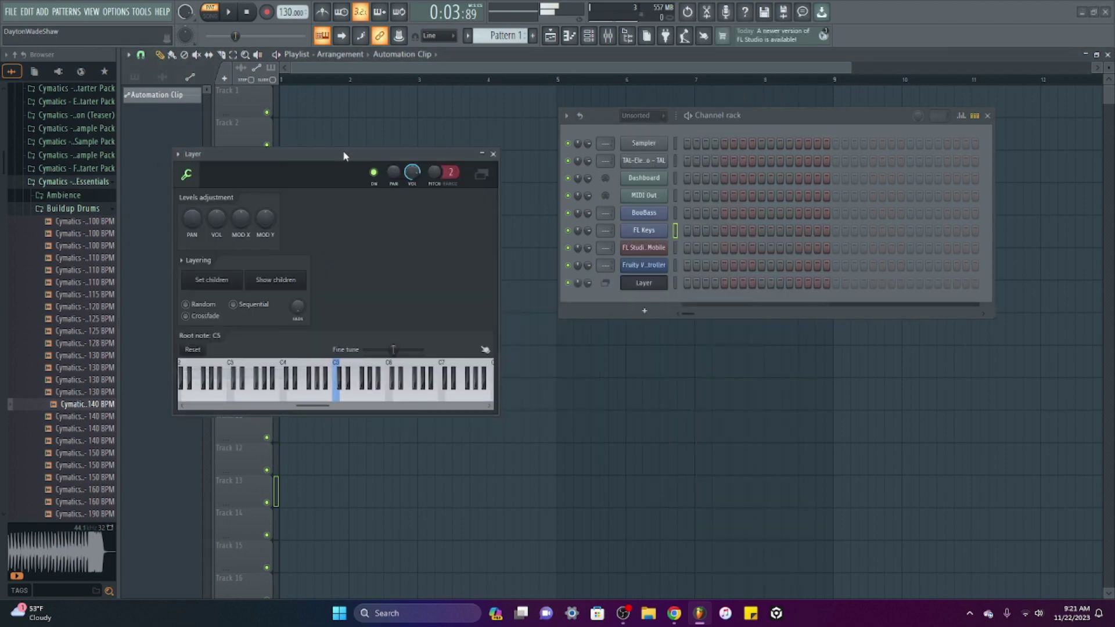
pyautogui.moveTo(344, 154); pyautogui.dragTo(349, 200)
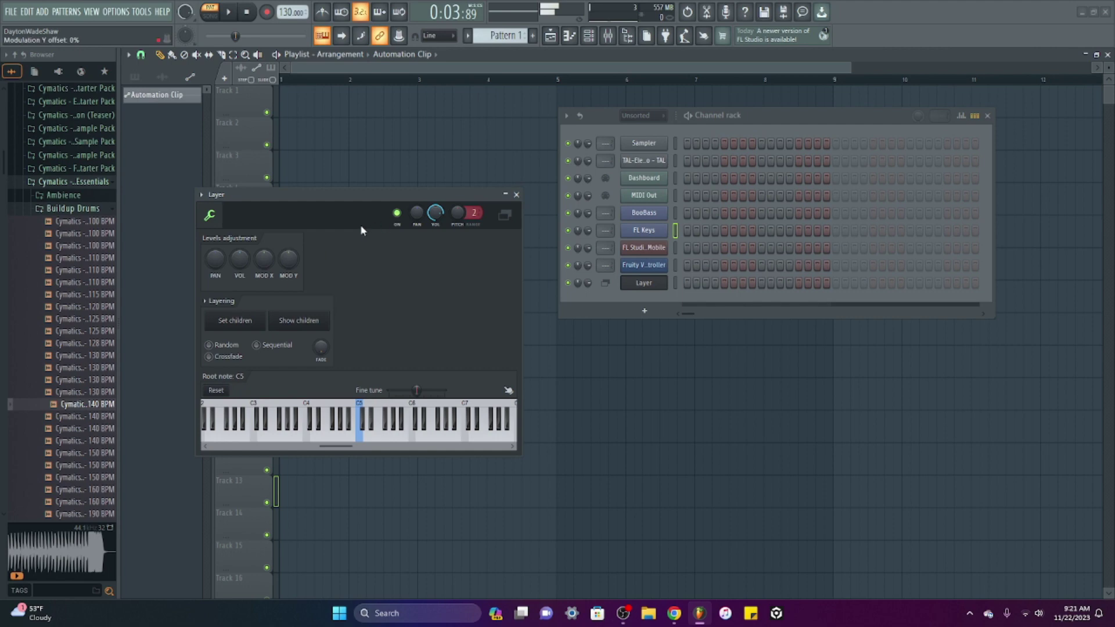
# Add a ReWired channel and detach its window to view the device and MIDI options.
pyautogui.click(669, 312)
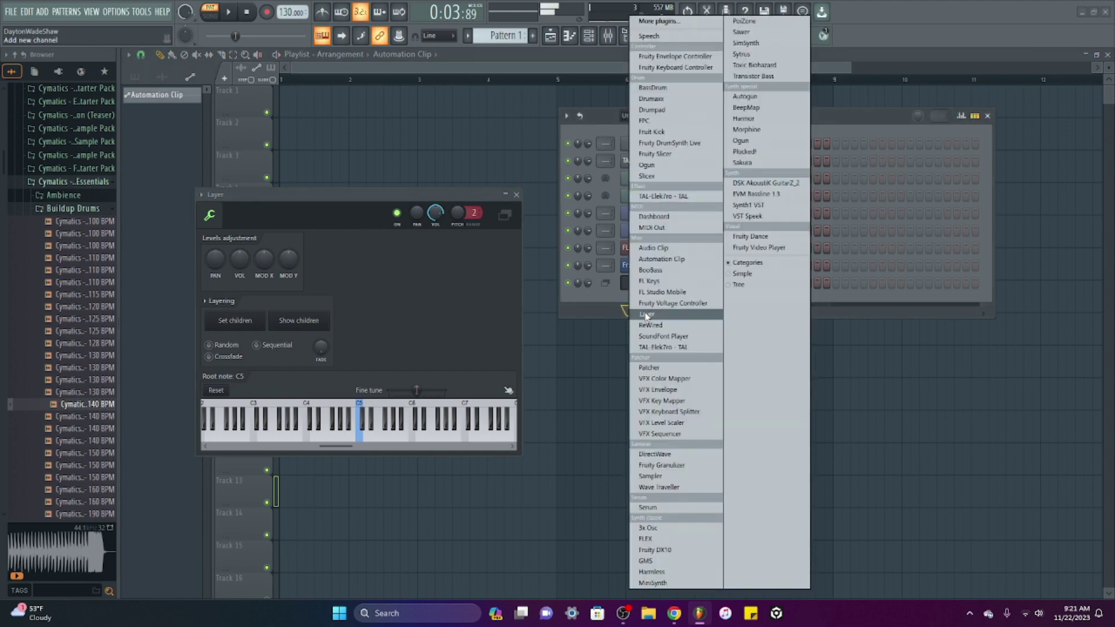
pyautogui.click(195, 169)
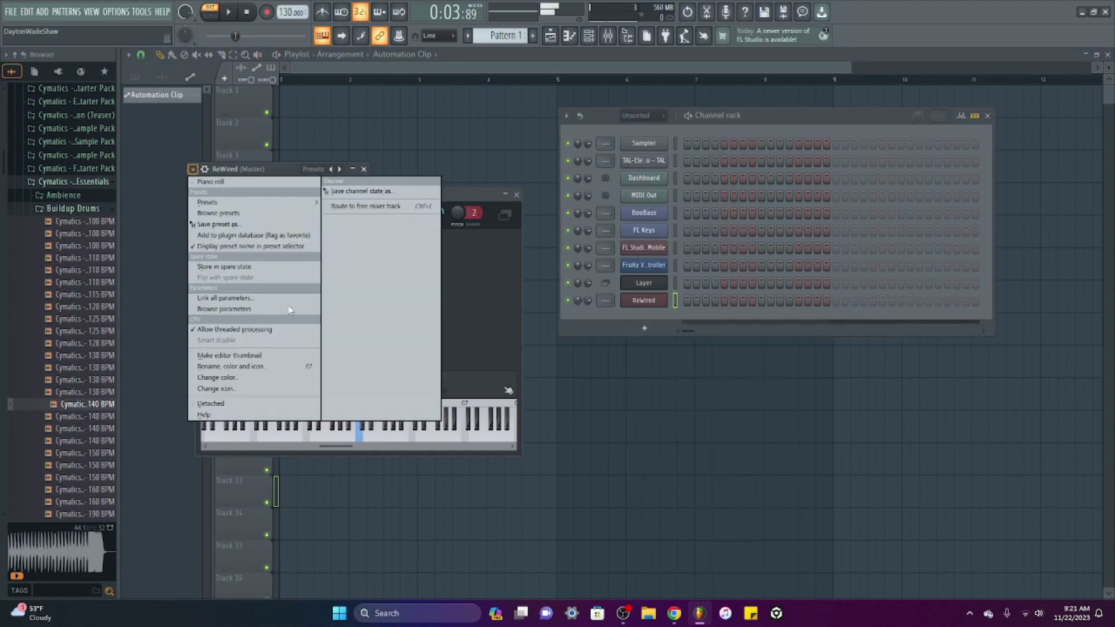
pyautogui.click(287, 403)
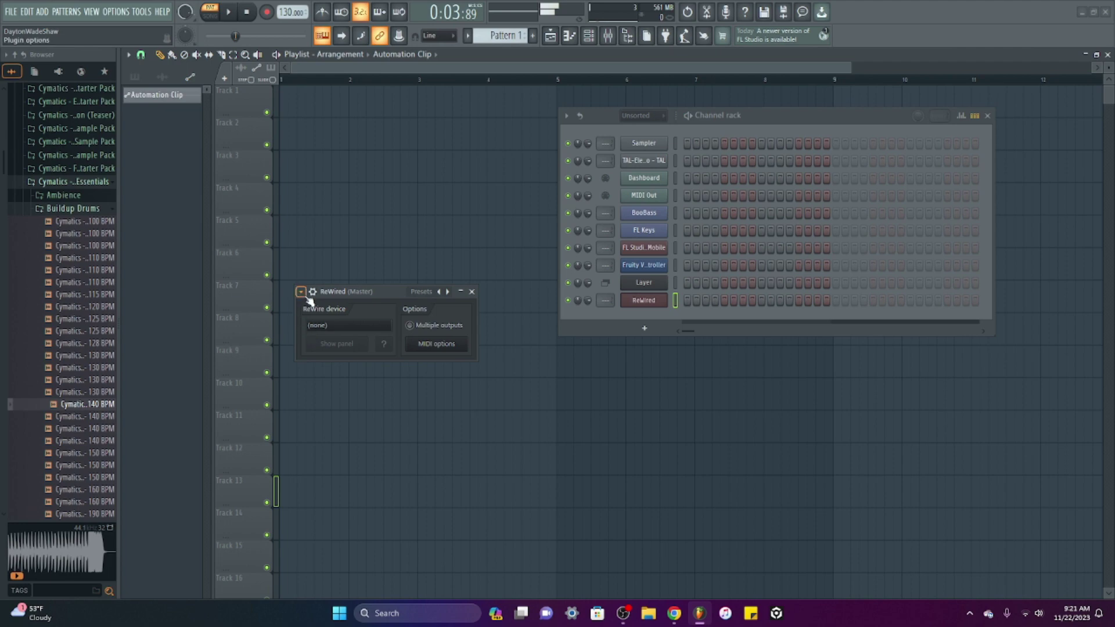
# Add a SoundFont Player channel, detach its window and try its chorus send and other controls.
pyautogui.click(643, 328)
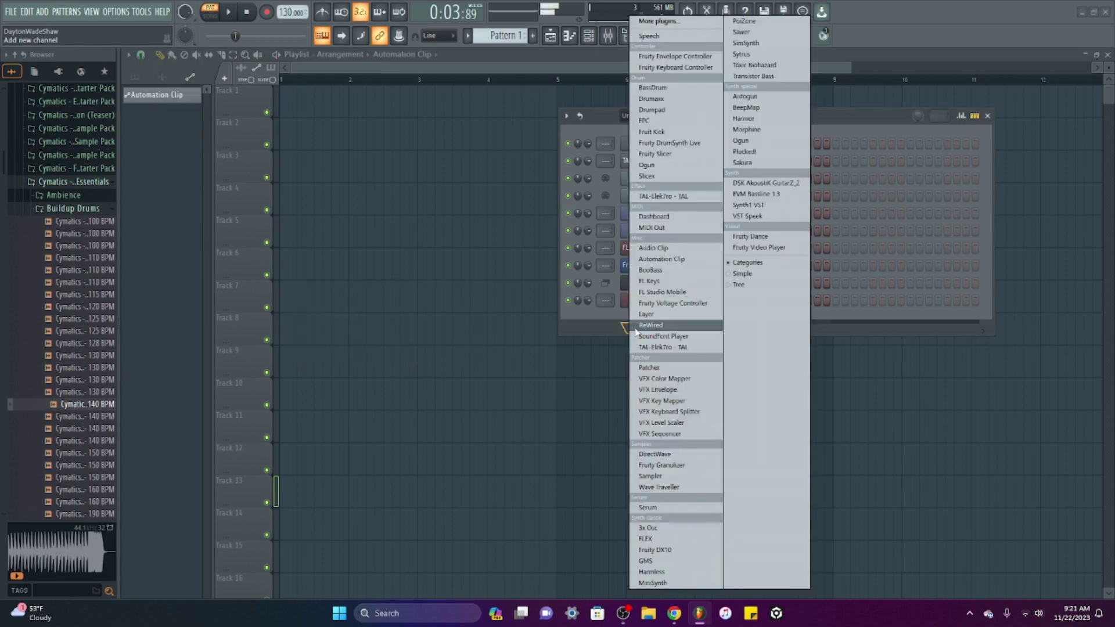
pyautogui.click(682, 342)
pyautogui.click(207, 185)
pyautogui.click(251, 419)
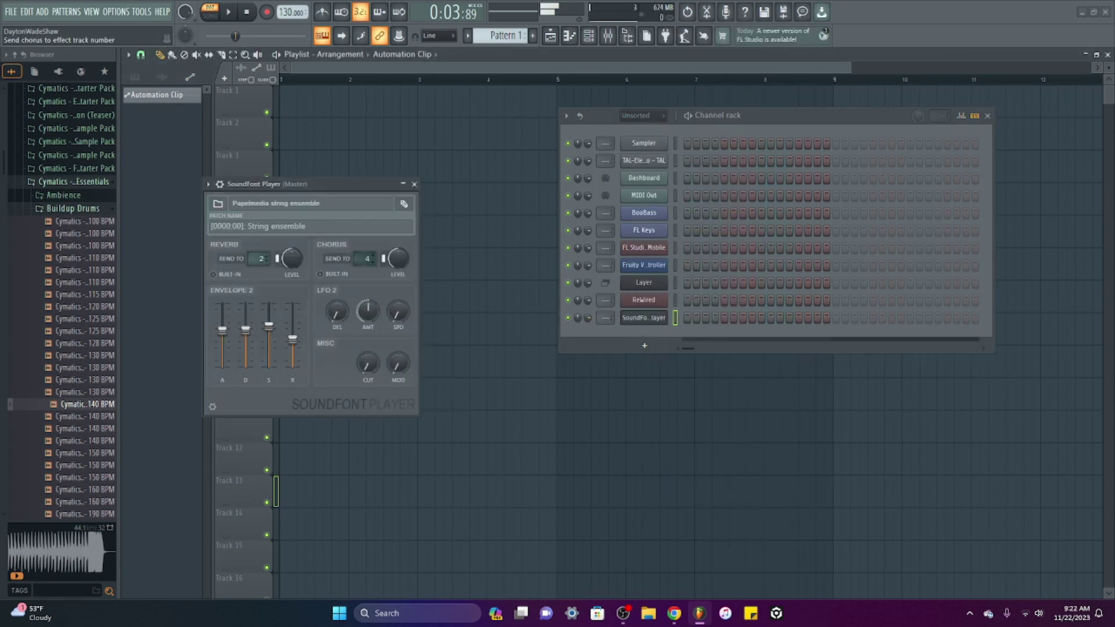
pyautogui.scroll(4, 363, 363)
pyautogui.scroll(5, 399, 364)
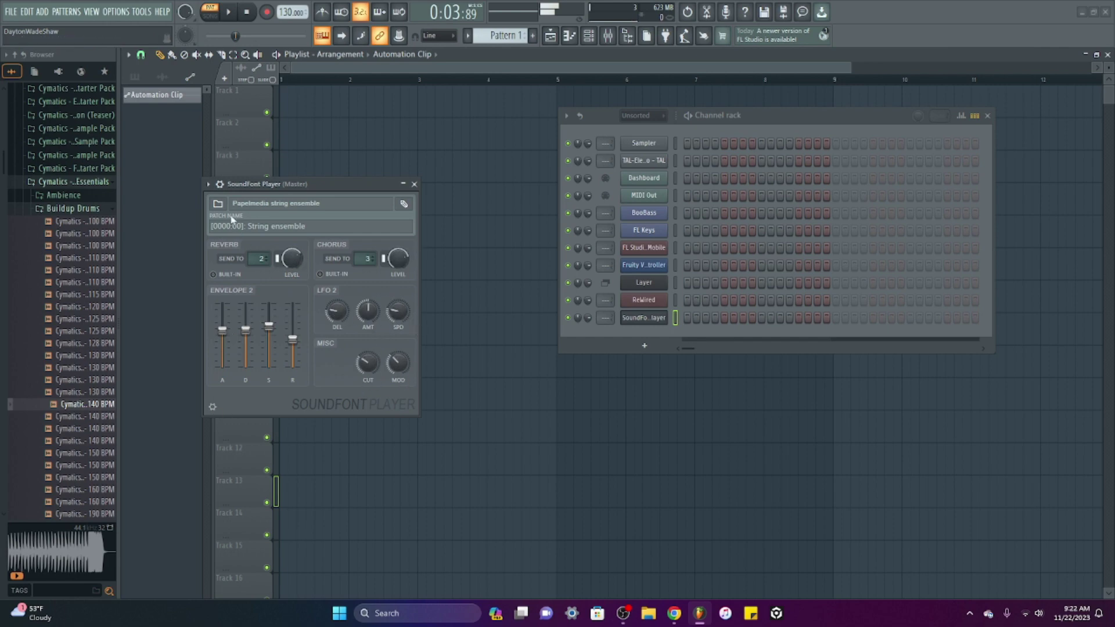
# Add a Patcher channel, detach its window and reposition it beside the channel rack.
pyautogui.click(644, 346)
pyautogui.click(649, 367)
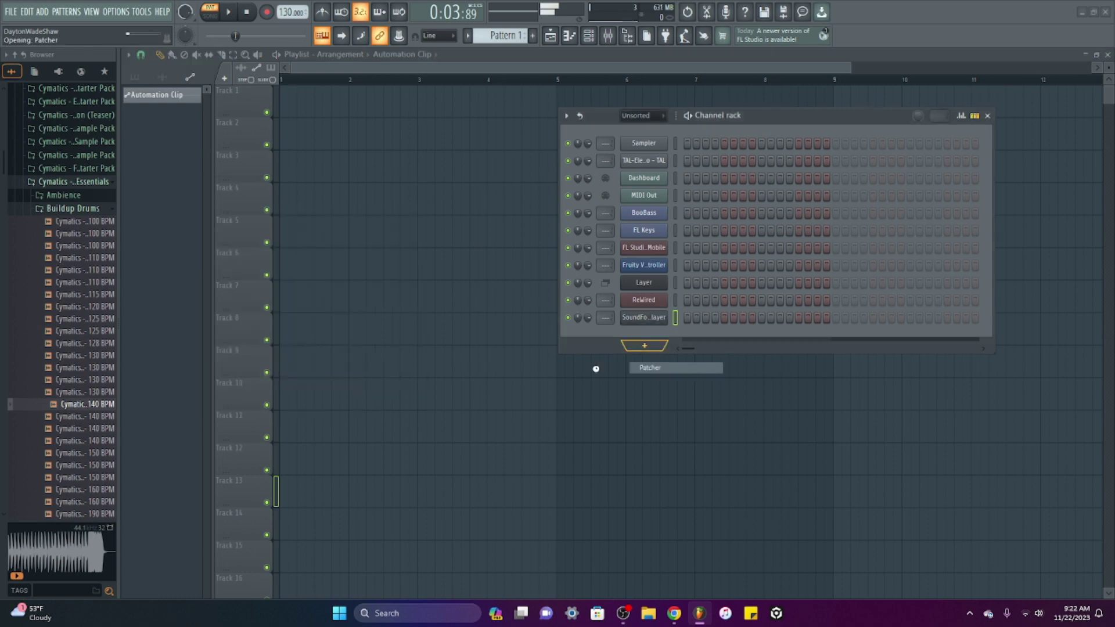
pyautogui.click(222, 199)
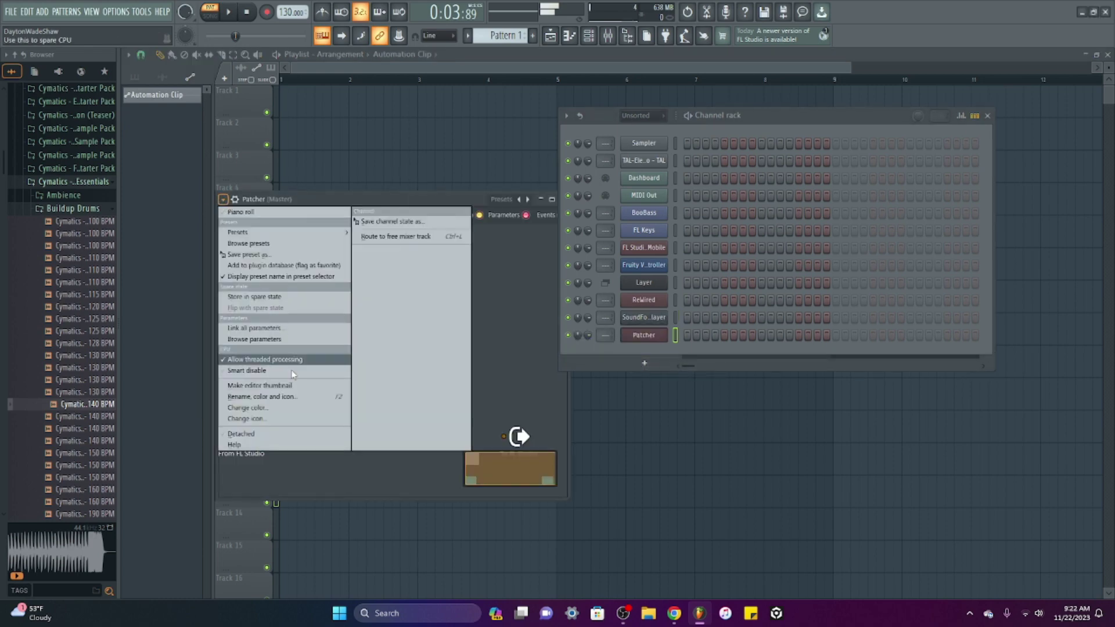
pyautogui.click(283, 435)
pyautogui.moveTo(316, 192); pyautogui.dragTo(287, 169)
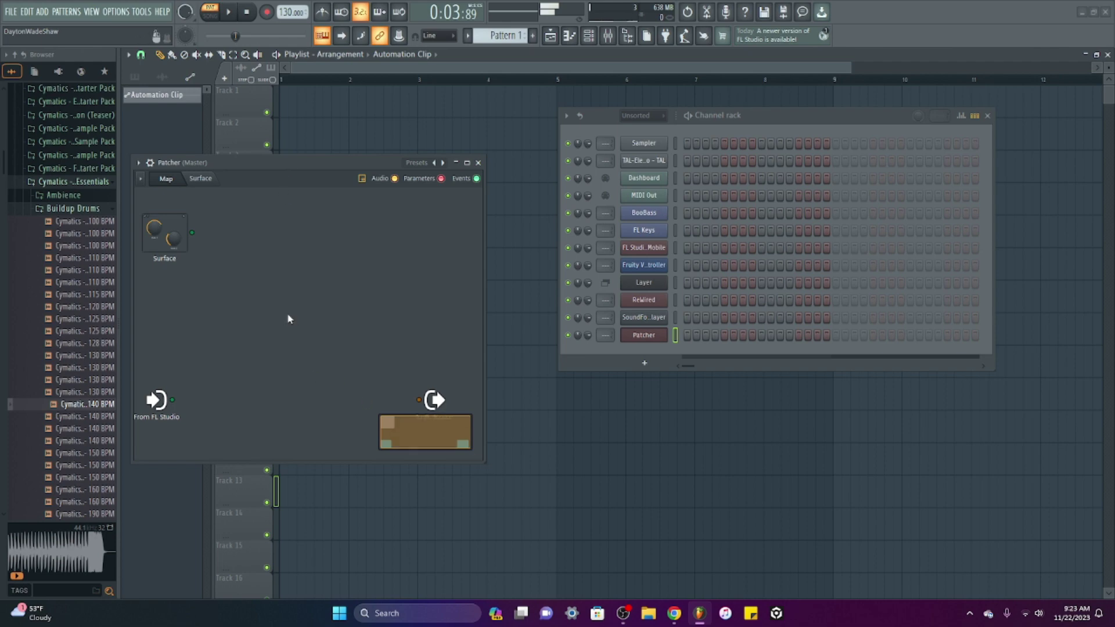
# Add Serum to the Patcher map and place its module beside the Surface module.
pyautogui.rightClick(277, 299)
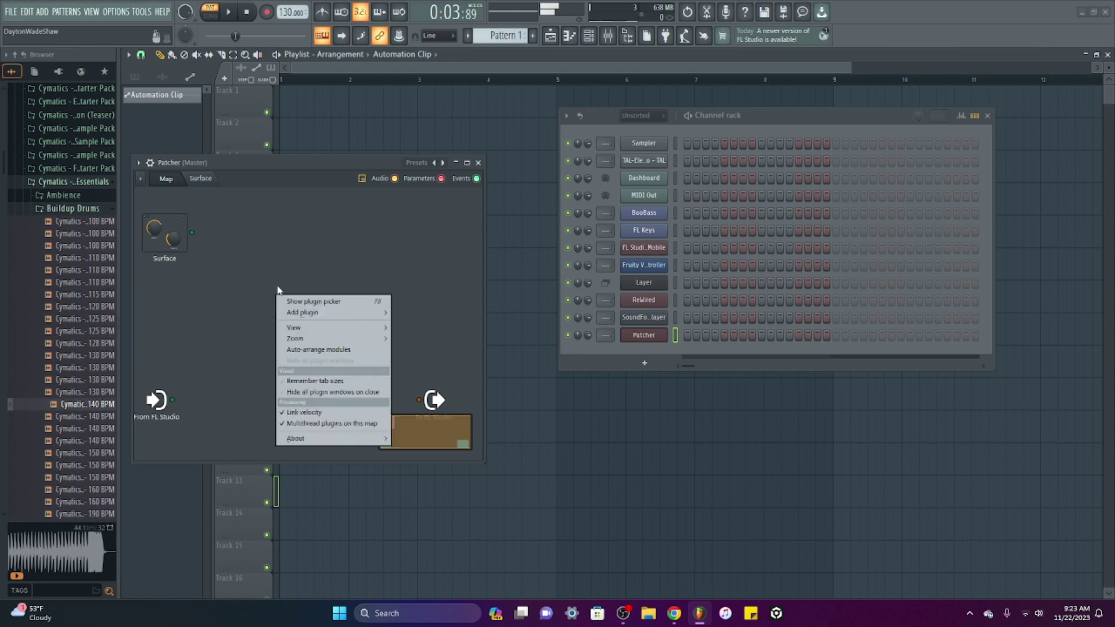
pyautogui.moveTo(325, 314)
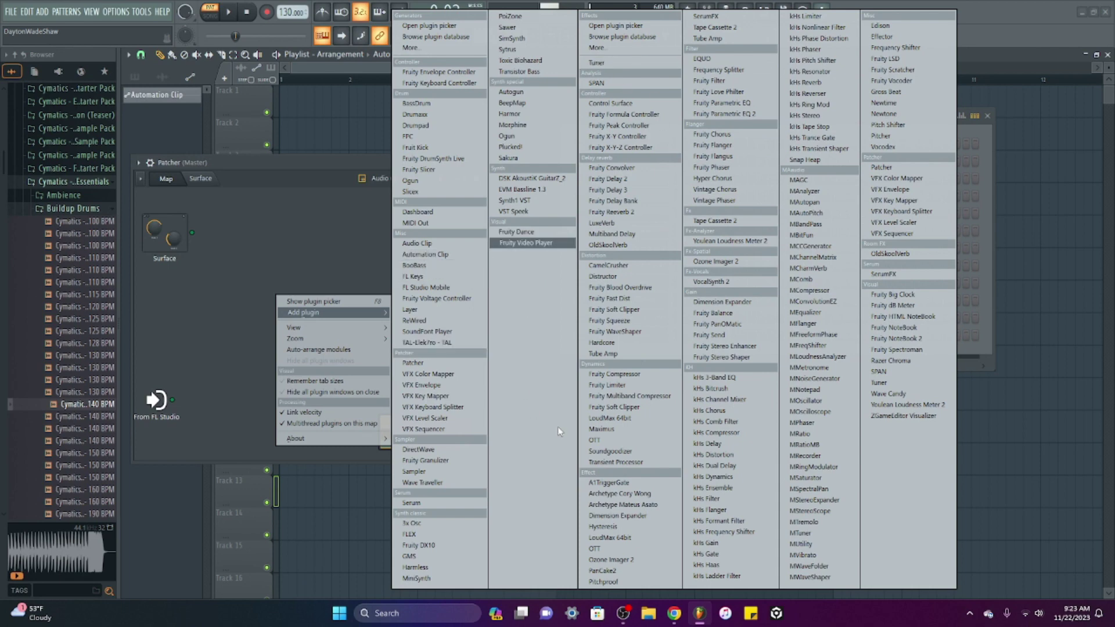
pyautogui.click(411, 503)
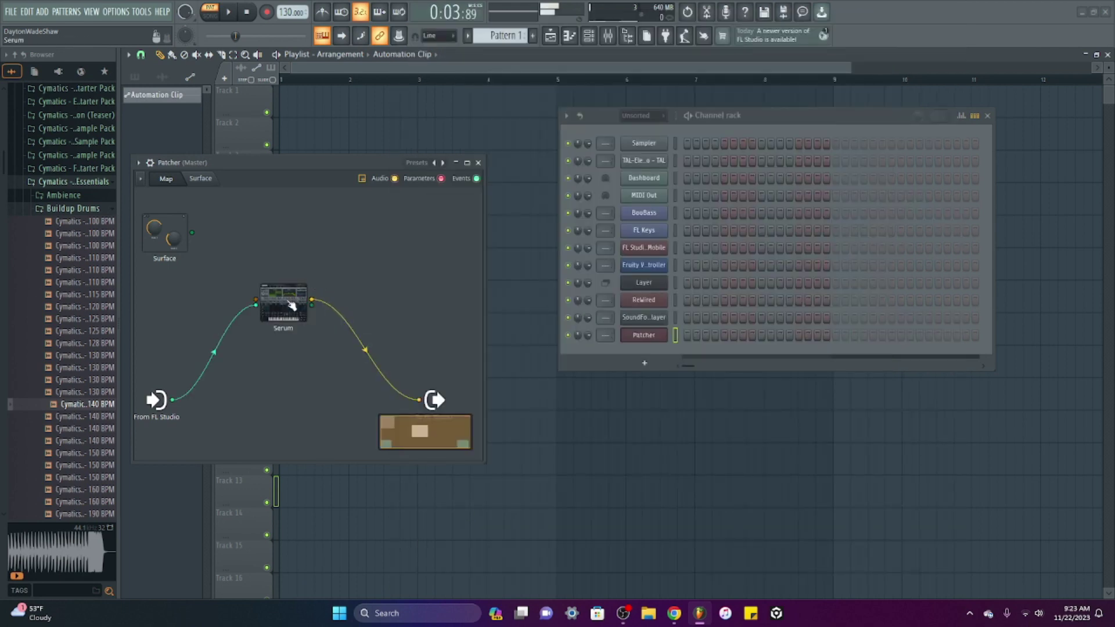
pyautogui.moveTo(291, 305); pyautogui.dragTo(264, 238)
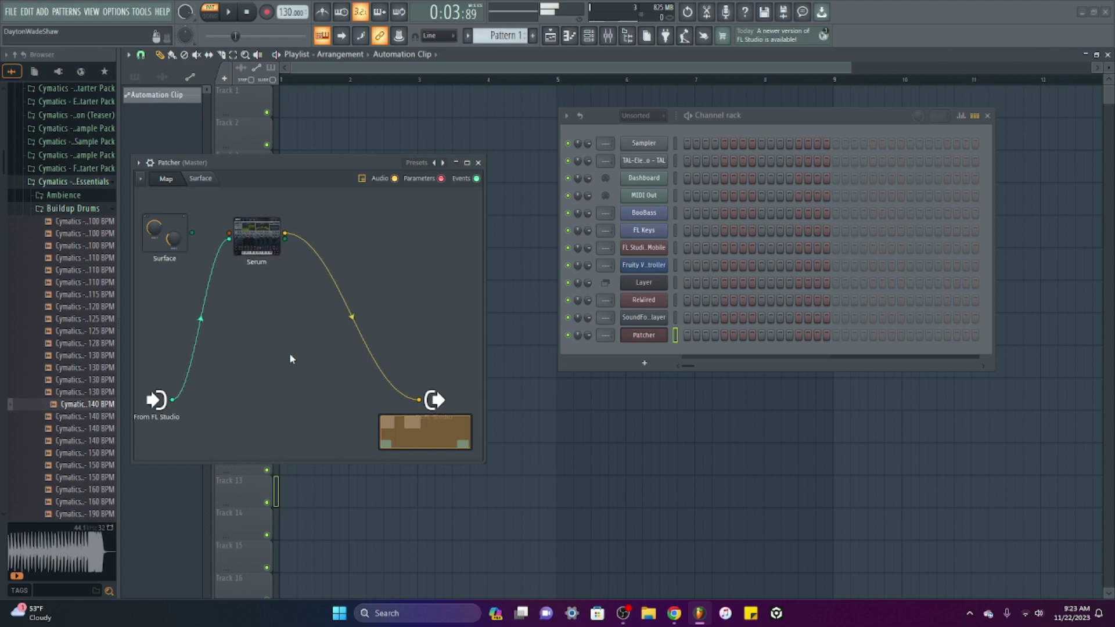
# Add Fruity Parametric EQ 2 to the Patcher map below the Serum module.
pyautogui.rightClick(291, 358)
pyautogui.moveTo(340, 373)
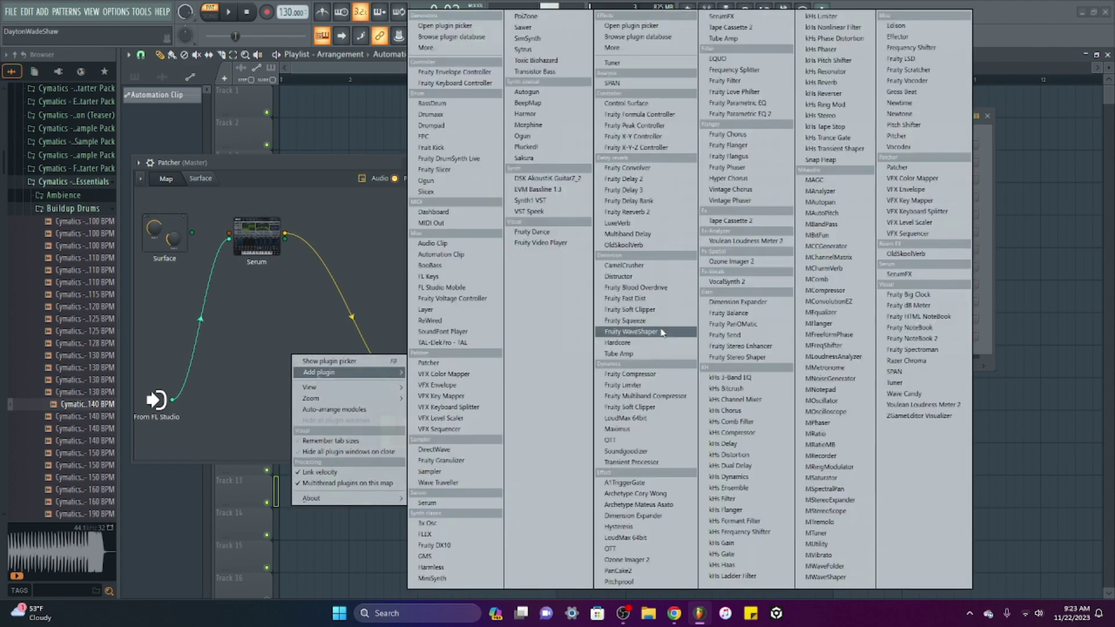
pyautogui.click(733, 114)
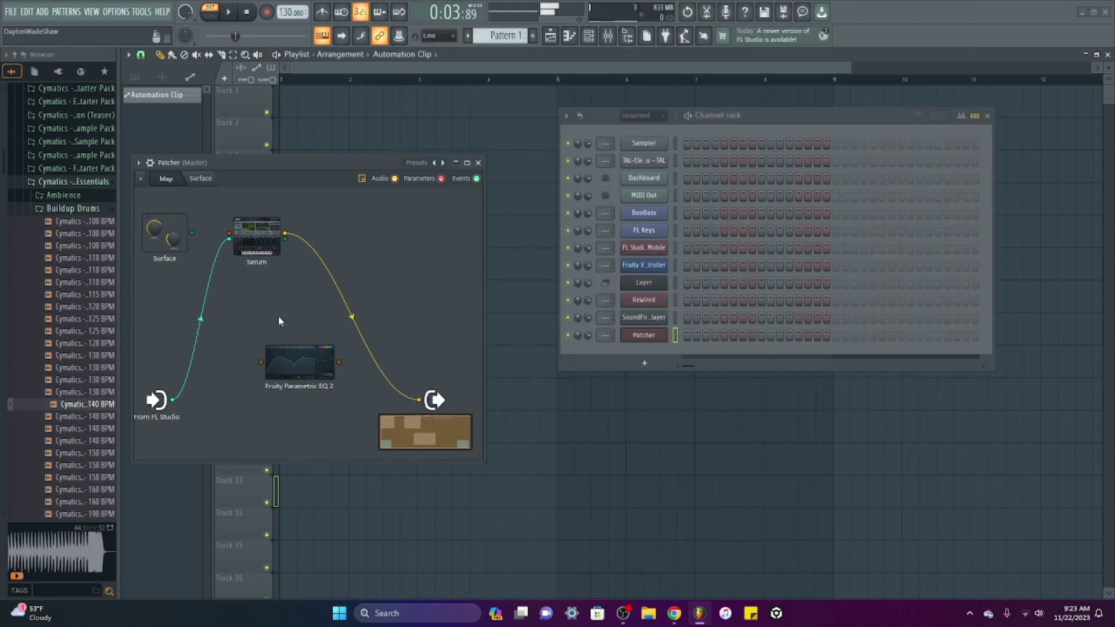
# Route Serum's audio output through Fruity Parametric EQ 2 to the FL Studio output and place the EQ beside Serum.
pyautogui.moveTo(300, 360); pyautogui.dragTo(287, 329)
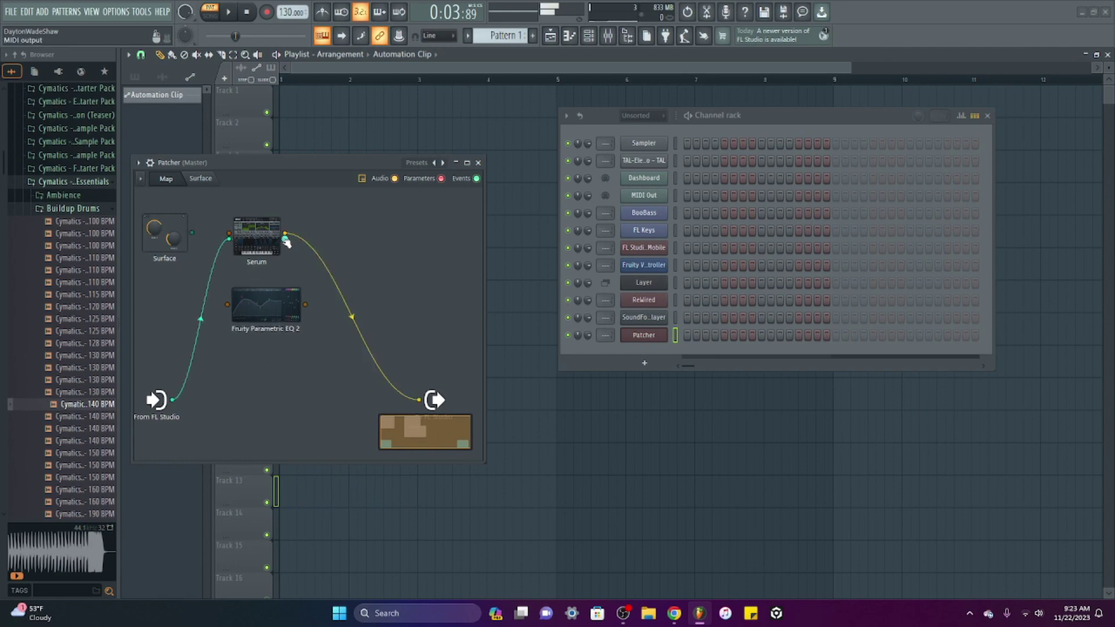
pyautogui.moveTo(284, 234); pyautogui.dragTo(229, 307)
pyautogui.moveTo(286, 234); pyautogui.dragTo(337, 248)
pyautogui.moveTo(420, 400); pyautogui.dragTo(307, 255)
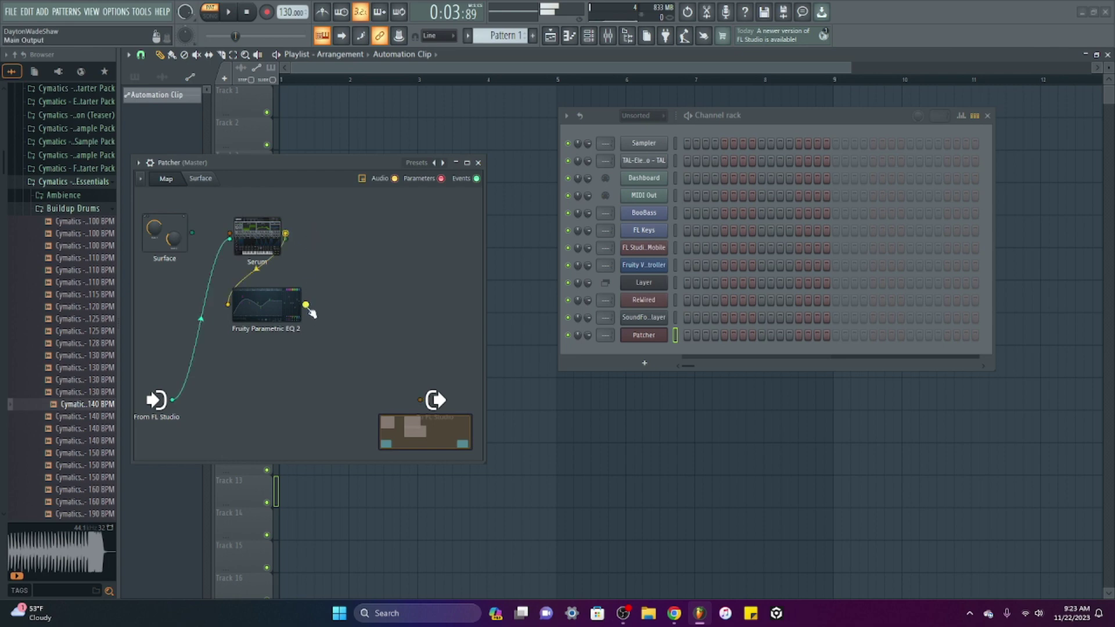
pyautogui.moveTo(310, 310); pyautogui.dragTo(421, 399)
pyautogui.moveTo(267, 302); pyautogui.dragTo(363, 250)
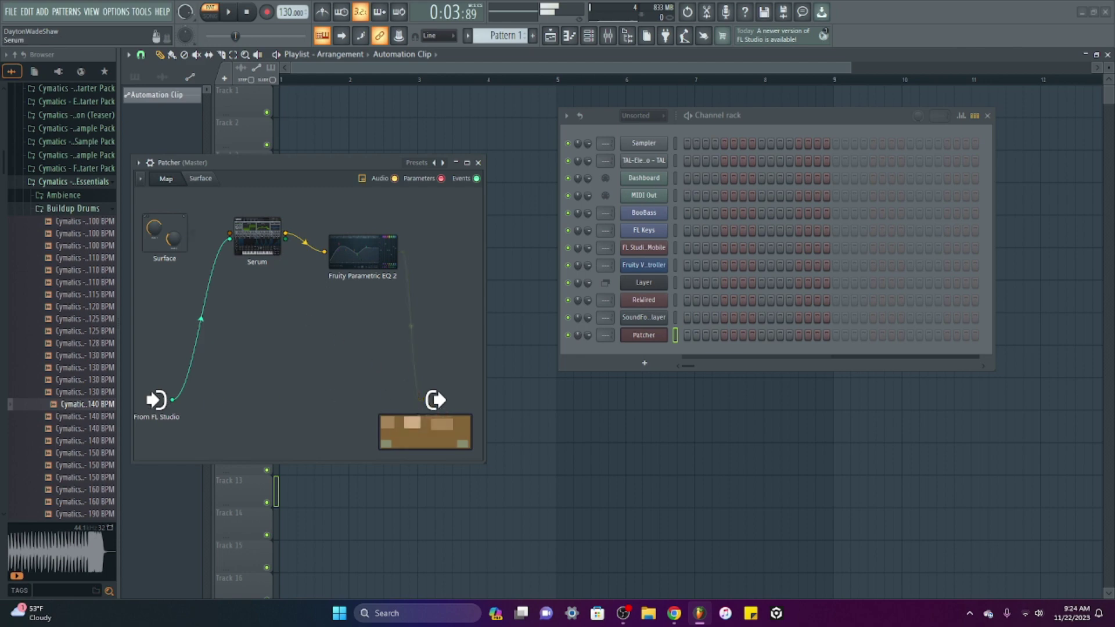
# Open Serum from the Patcher map and play Pattern 1 to hear the sustained note through the chain, showing patterns in the picker.
pyautogui.doubleClick(261, 243)
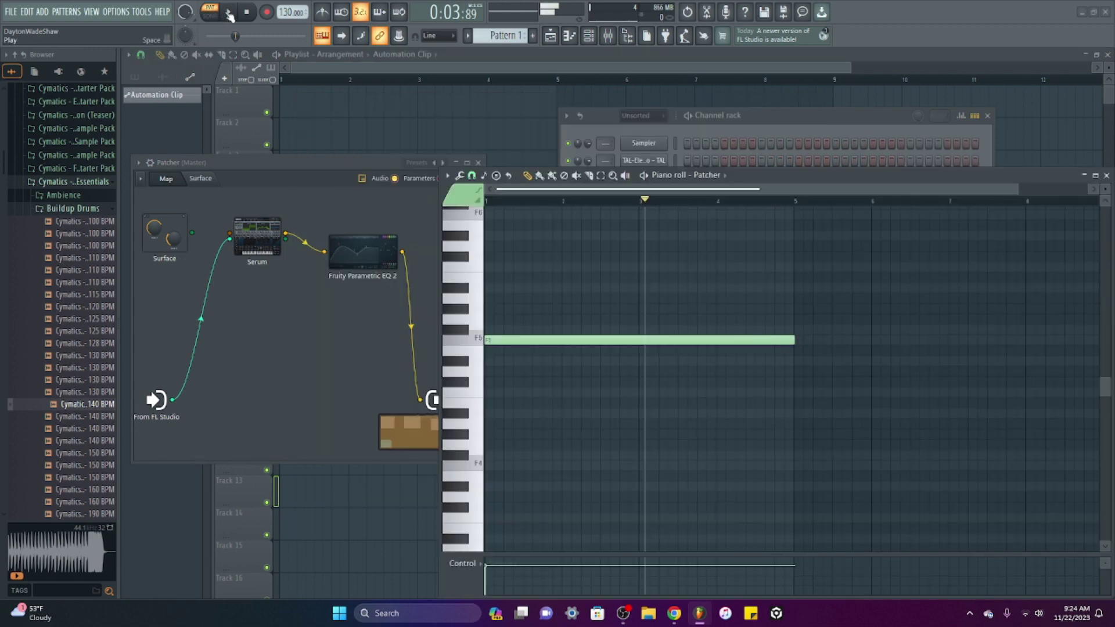
pyautogui.click(230, 13)
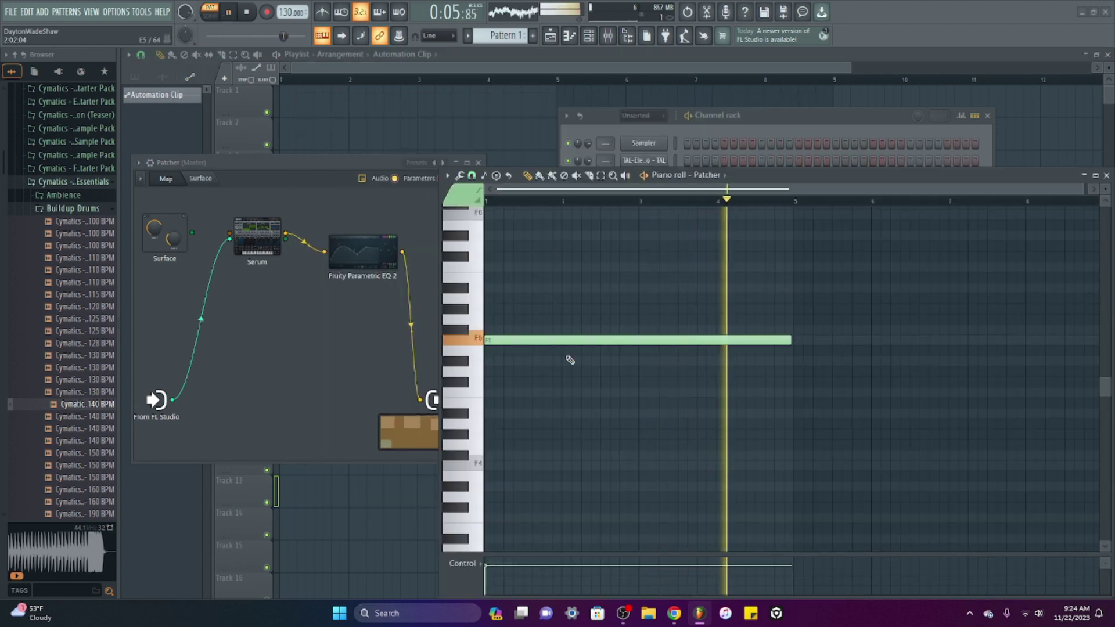
pyautogui.moveTo(301, 163); pyautogui.dragTo(294, 161)
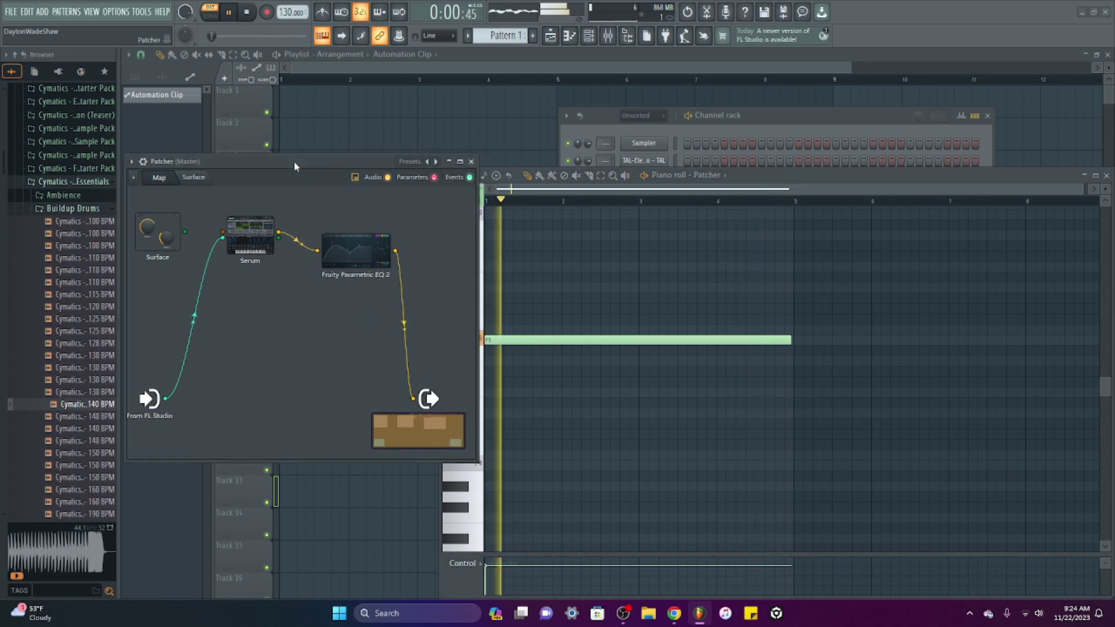
pyautogui.click(138, 77)
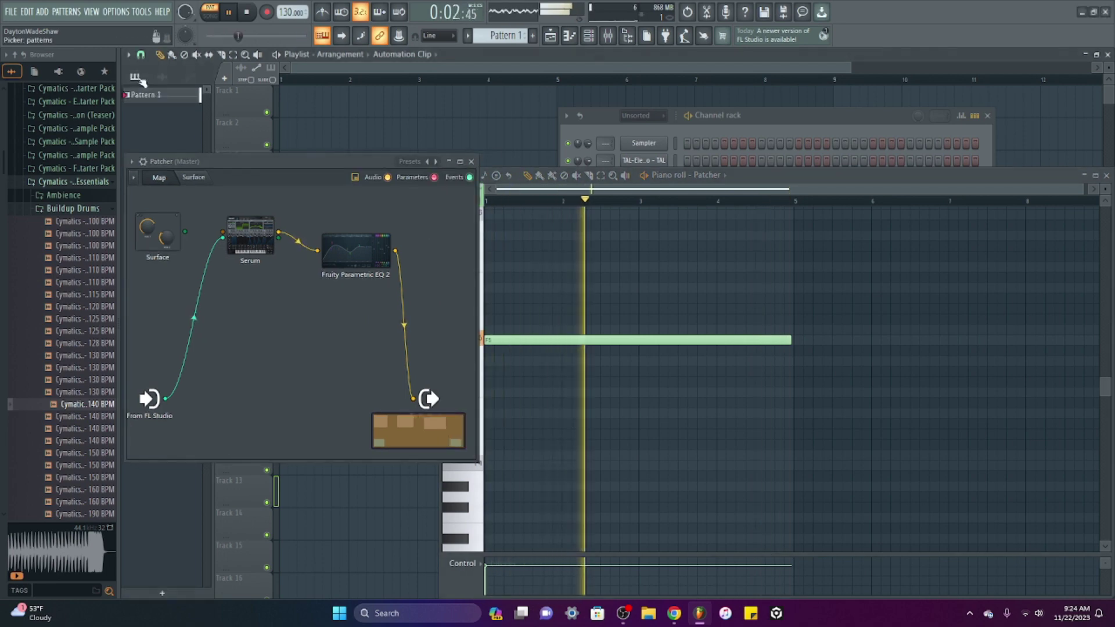
pyautogui.moveTo(789, 175); pyautogui.dragTo(749, 174)
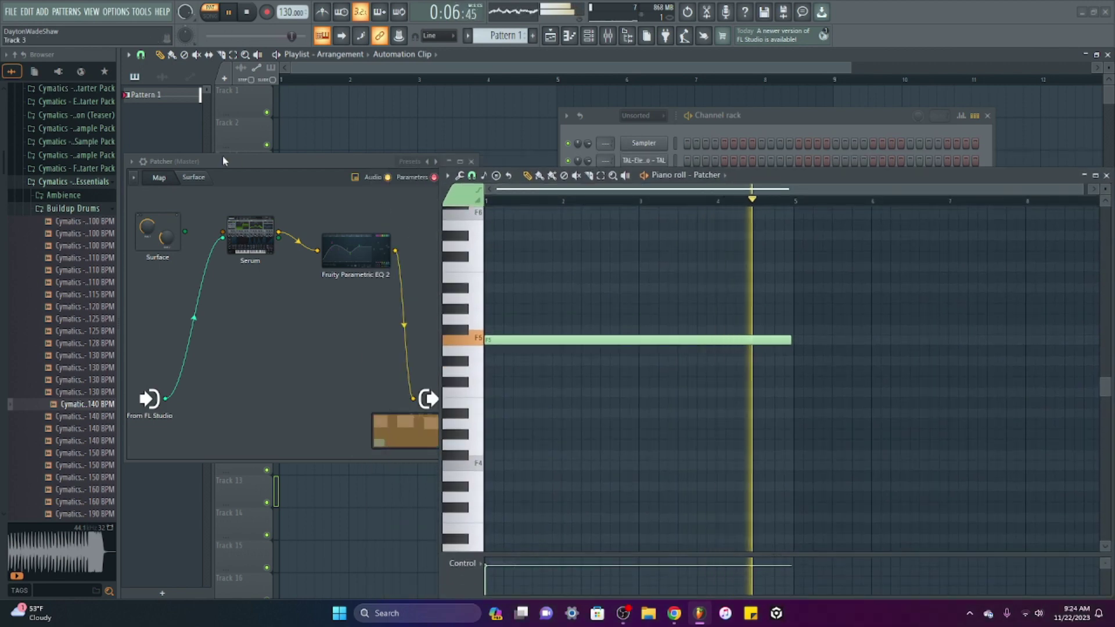
pyautogui.moveTo(223, 158); pyautogui.dragTo(246, 167)
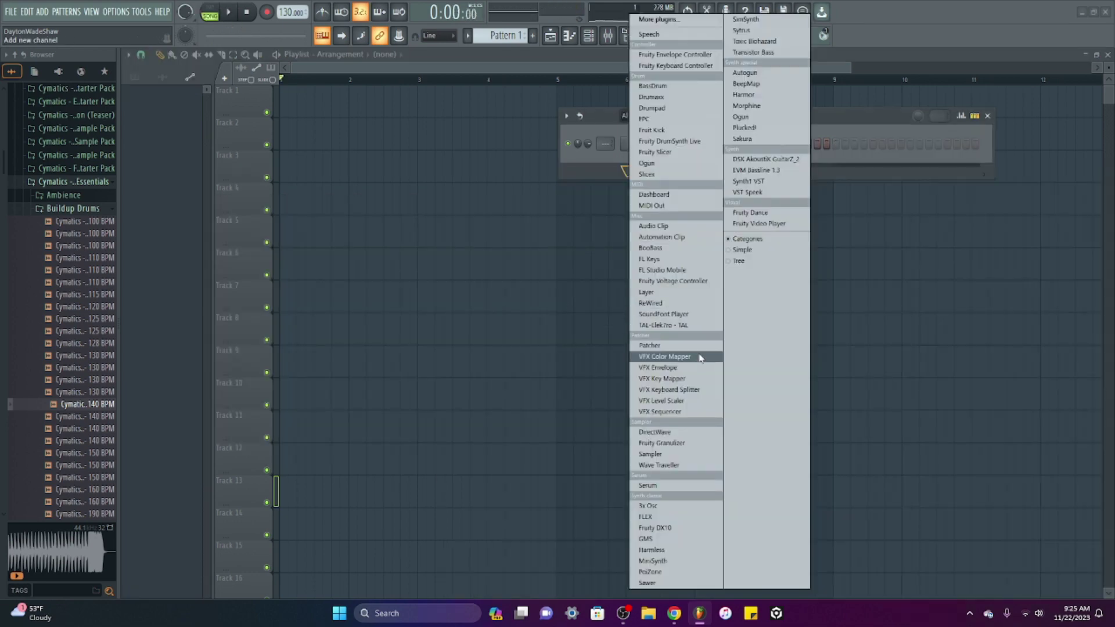
# Add a VFX Color Mapper channel and open its module from the map to show the voice output assignments.
pyautogui.click(679, 360)
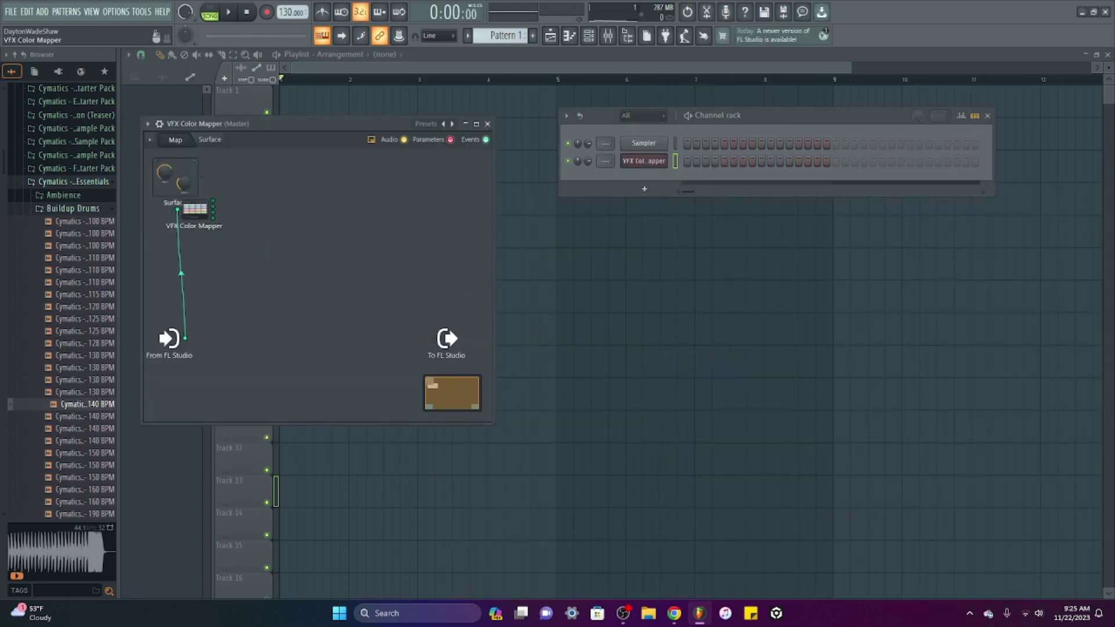
pyautogui.click(199, 215)
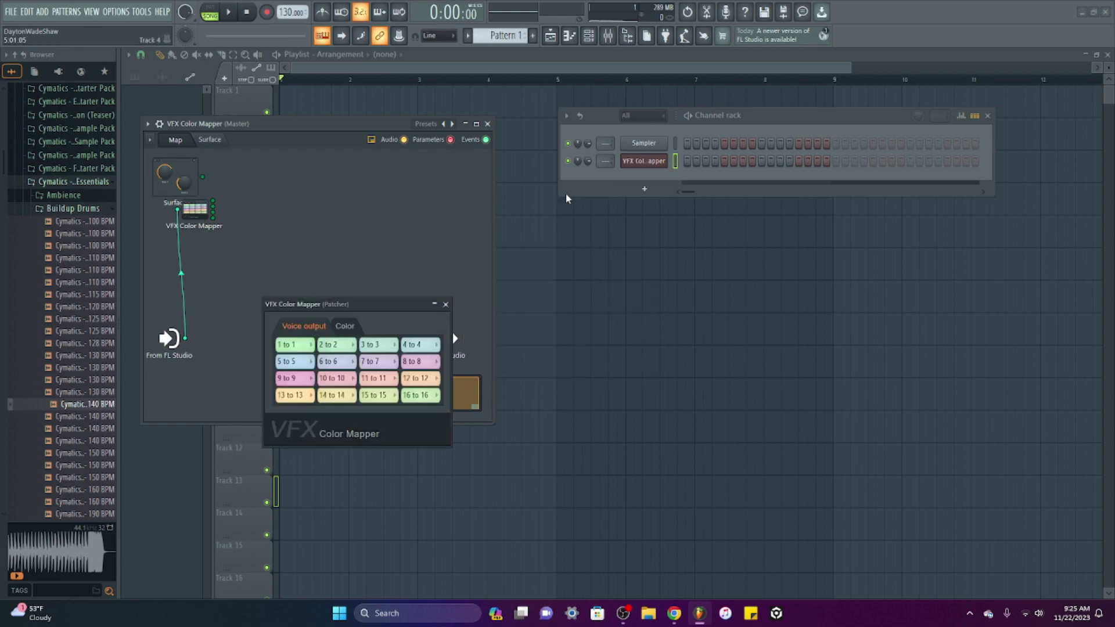
# Add VFX Envelope and VFX Key Mapper channels to the channel rack.
pyautogui.click(648, 192)
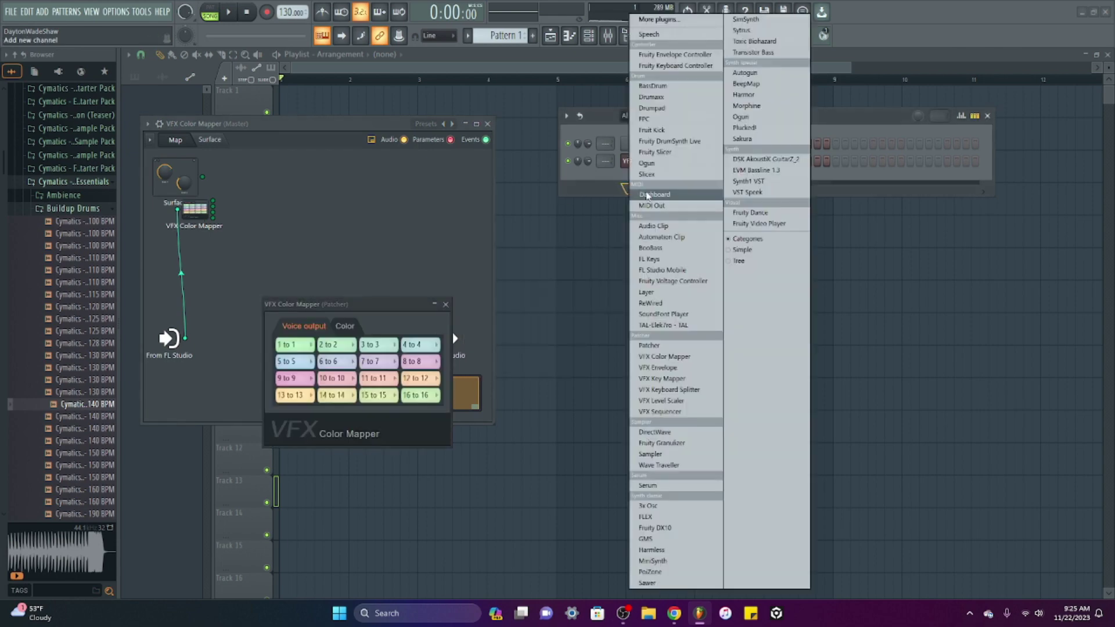
pyautogui.click(695, 370)
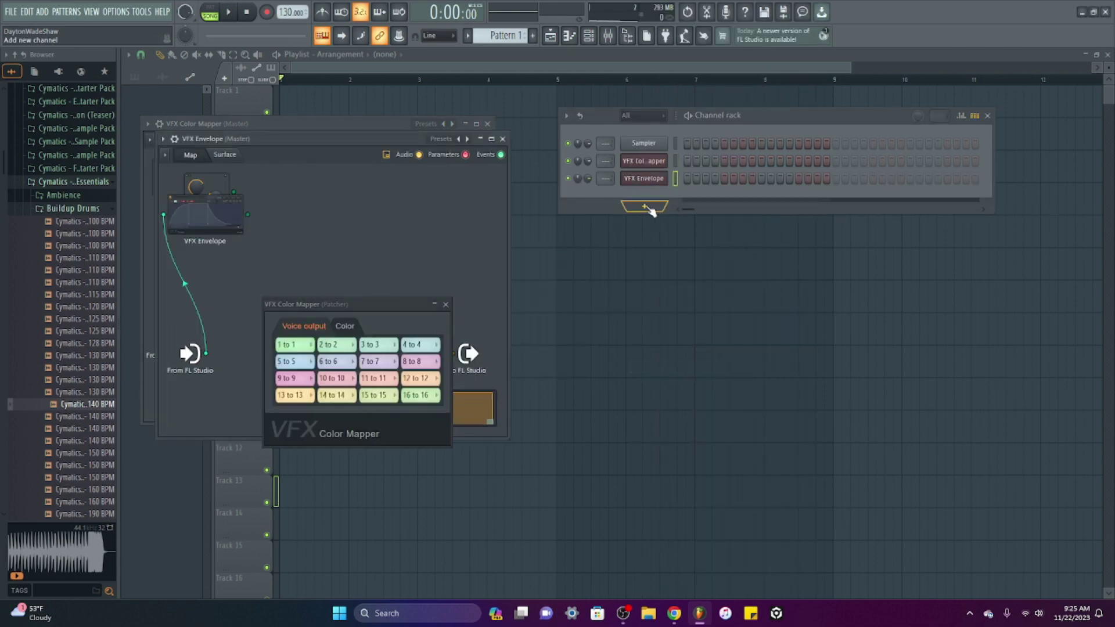
pyautogui.click(649, 208)
pyautogui.click(674, 378)
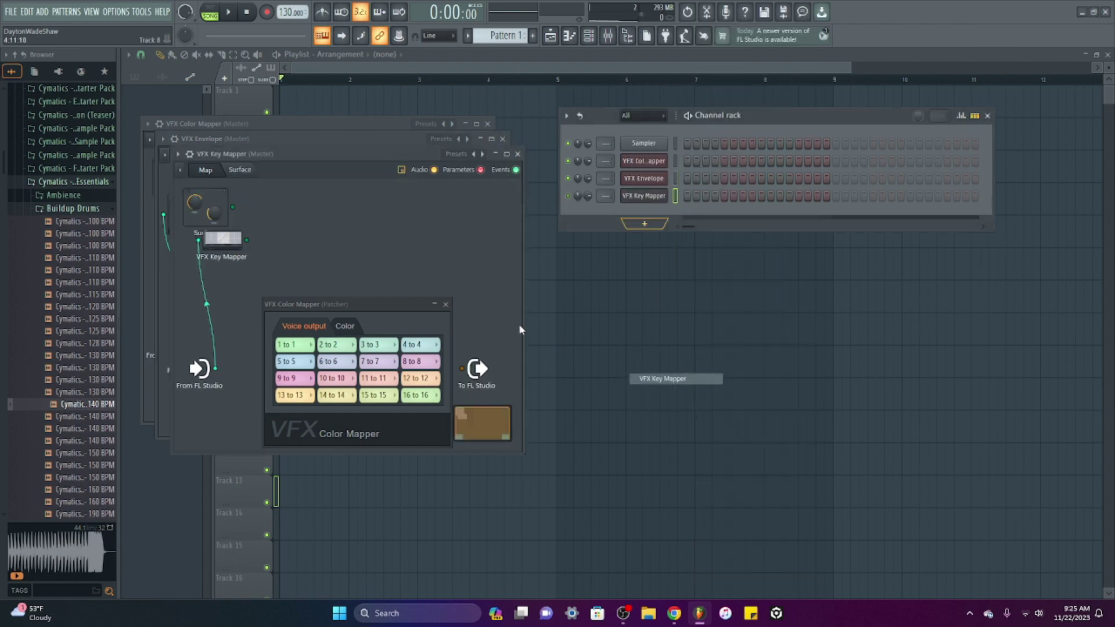
# Add a VFX Keyboard Splitter channel to the Channel rack and view the splitter's editor.
pyautogui.click(641, 231)
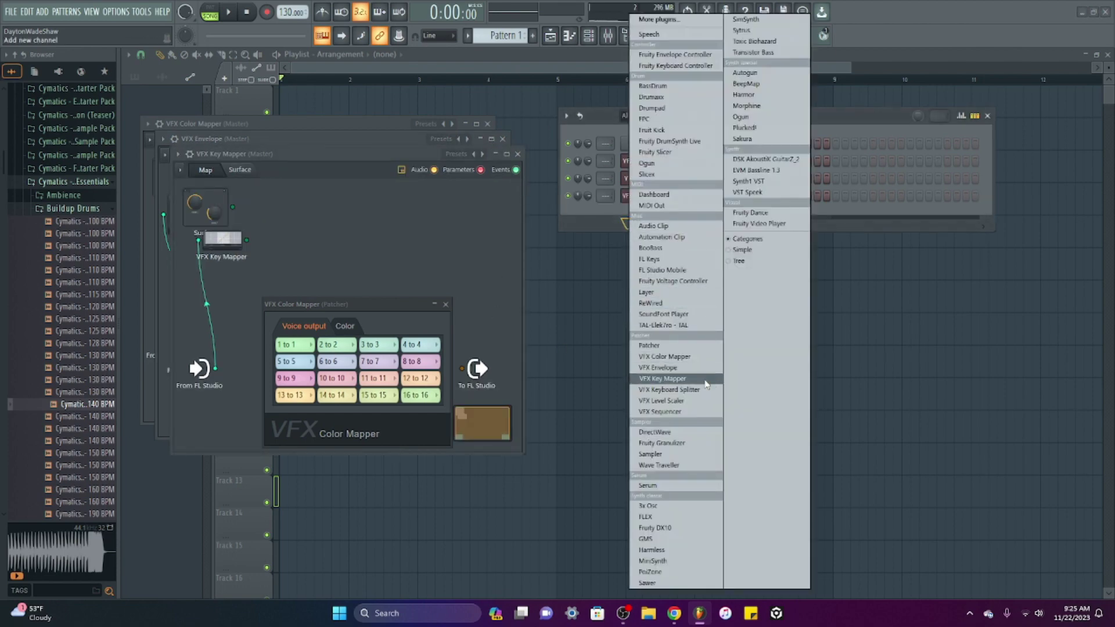
pyautogui.click(674, 389)
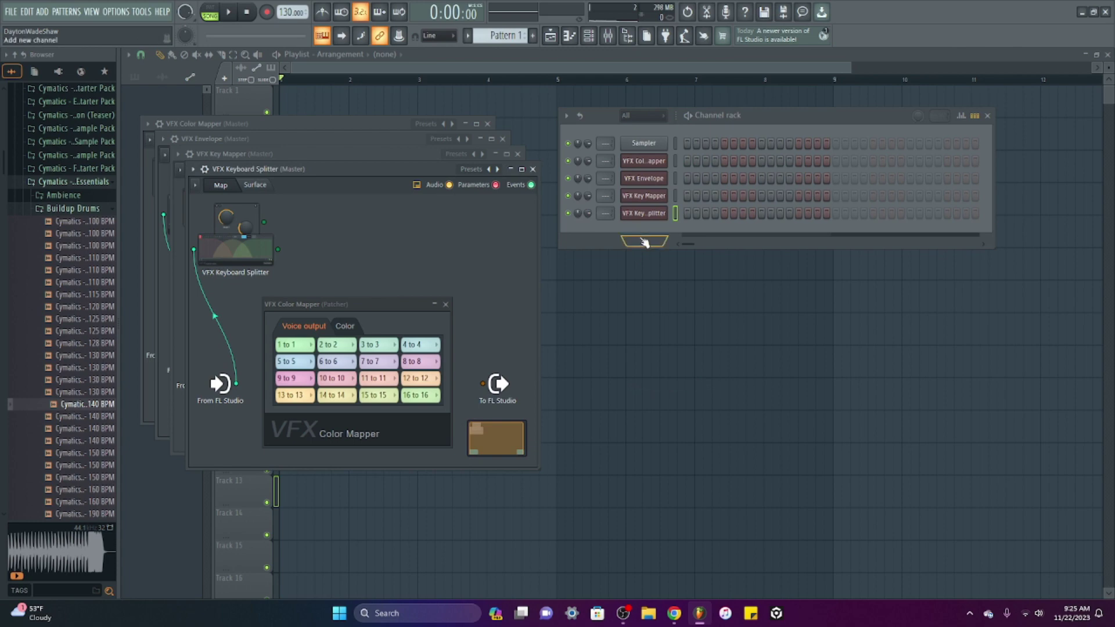
pyautogui.click(259, 253)
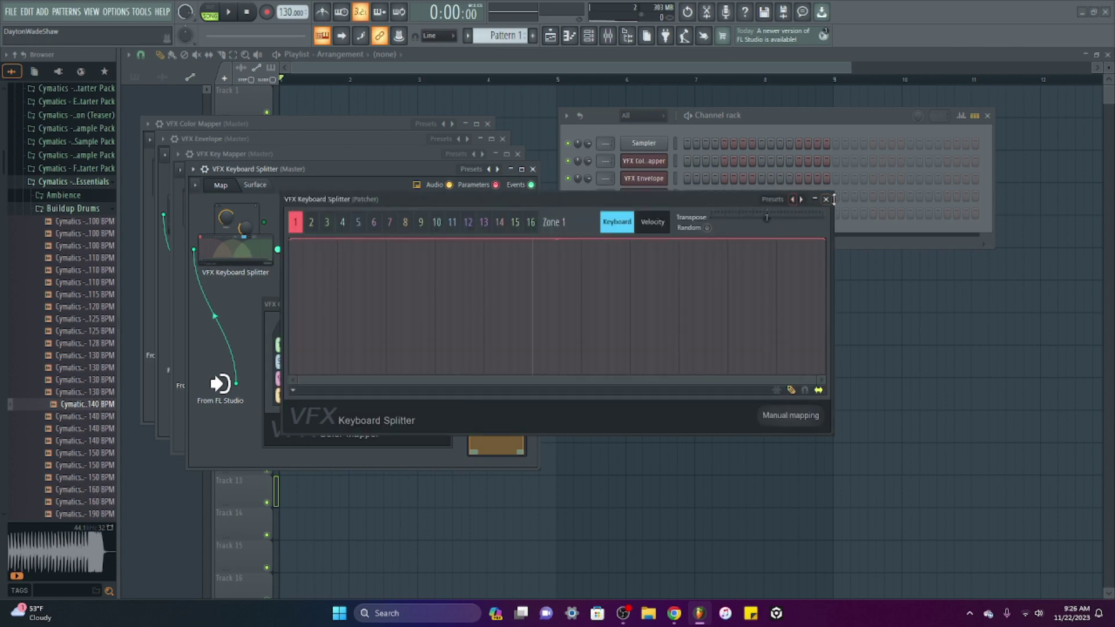
pyautogui.click(825, 199)
# Add VFX Level Scaler and VFX Sequencer channels to the Channel rack.
pyautogui.click(626, 239)
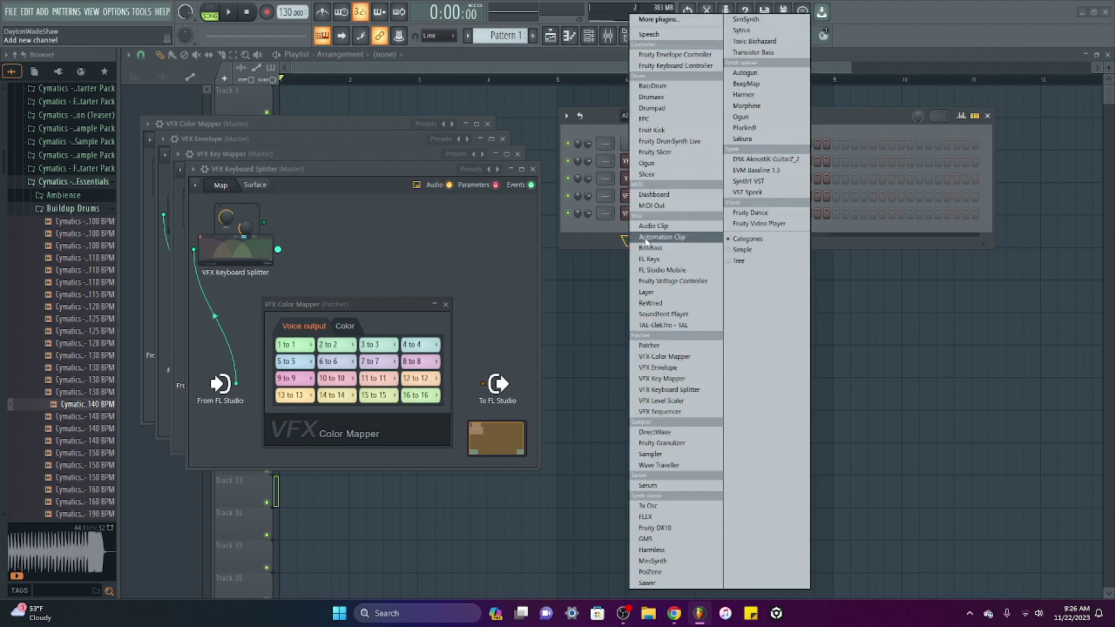
pyautogui.click(704, 401)
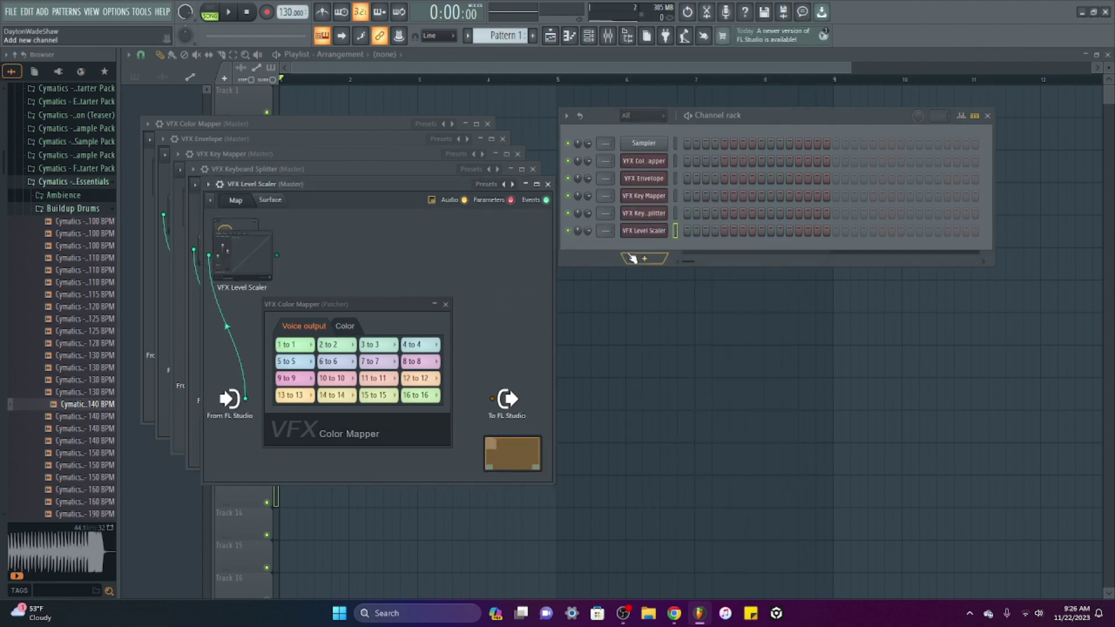
pyautogui.click(631, 258)
pyautogui.click(674, 412)
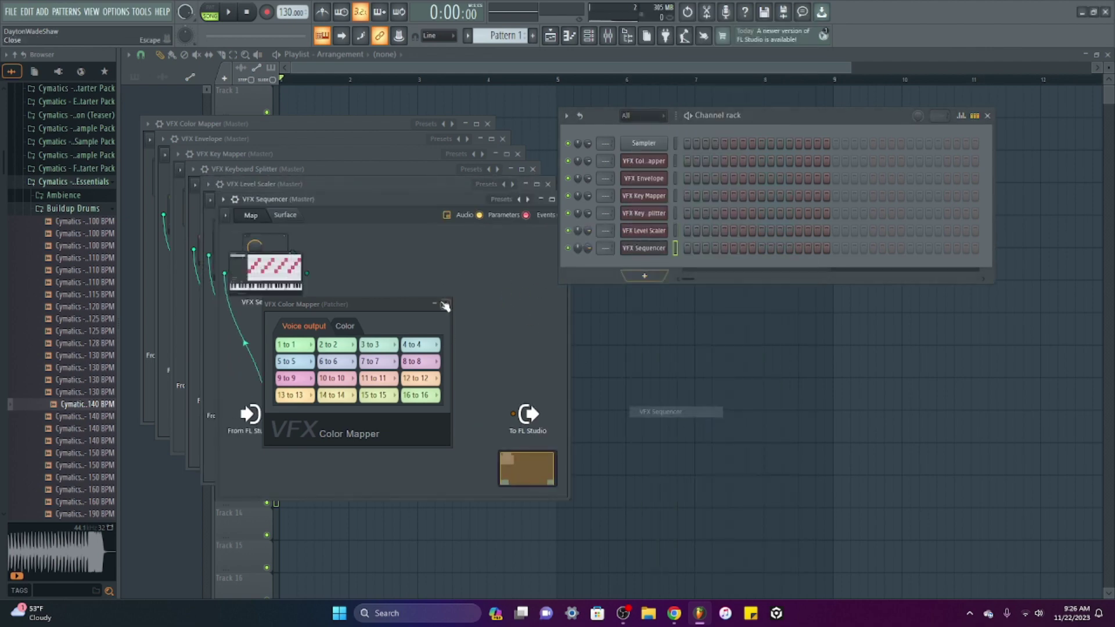
# Look over the VFX Sequencer's surface and map views and its step sequence editor.
pyautogui.click(277, 270)
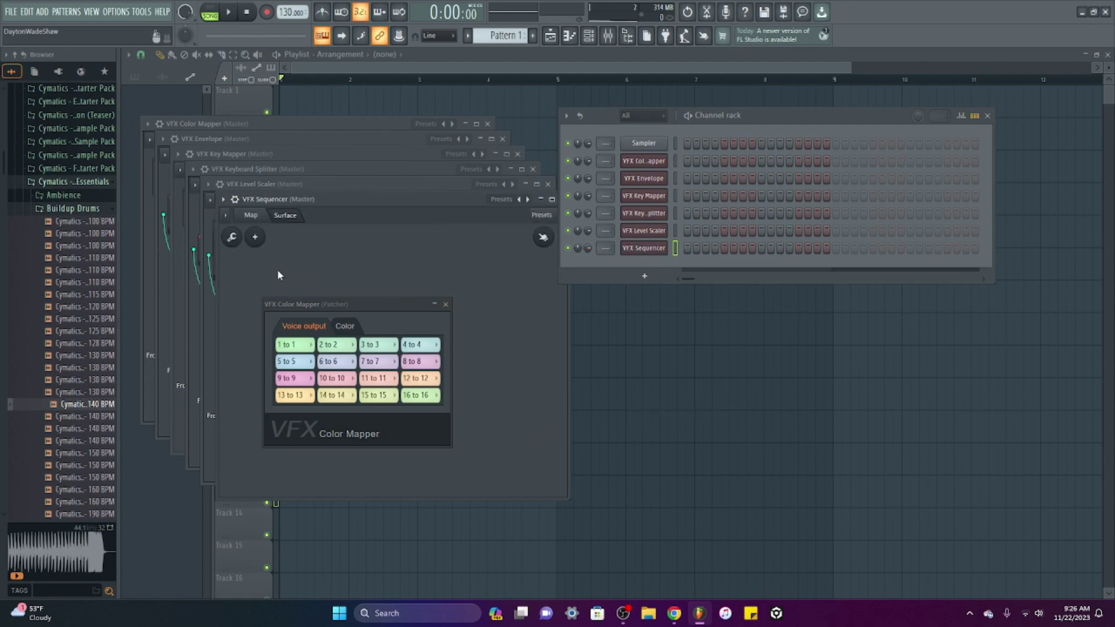
pyautogui.click(262, 220)
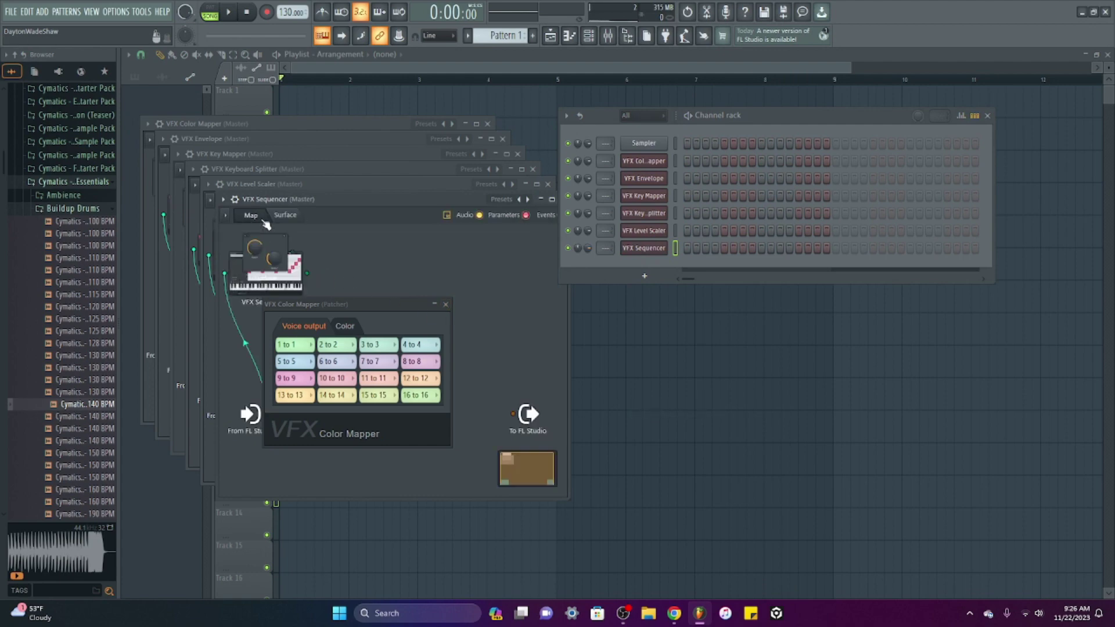
pyautogui.click(267, 281)
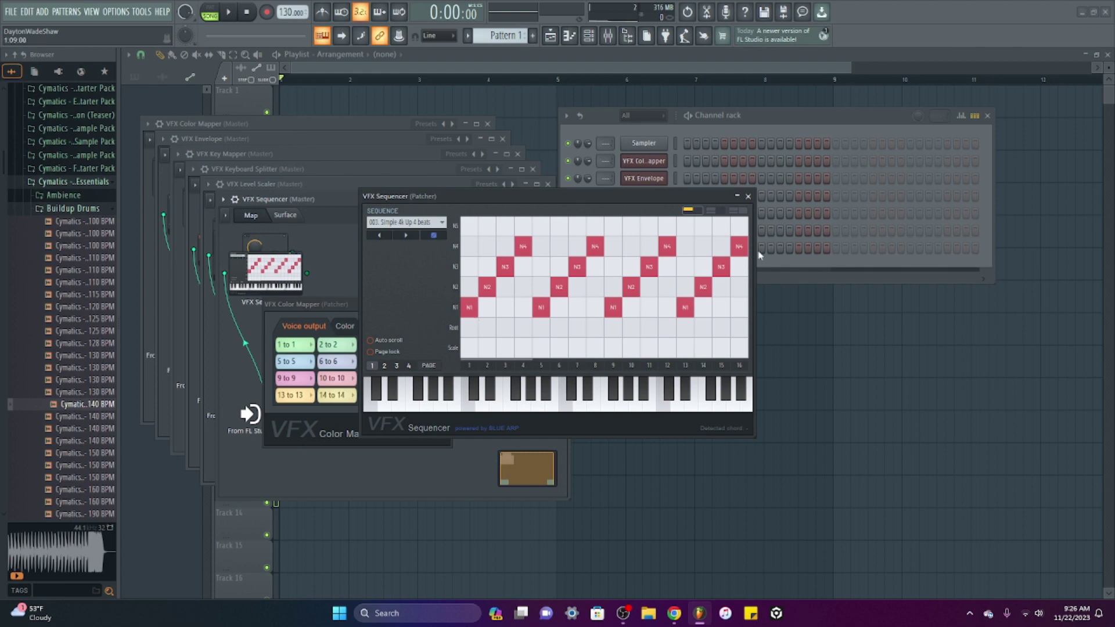
pyautogui.click(747, 197)
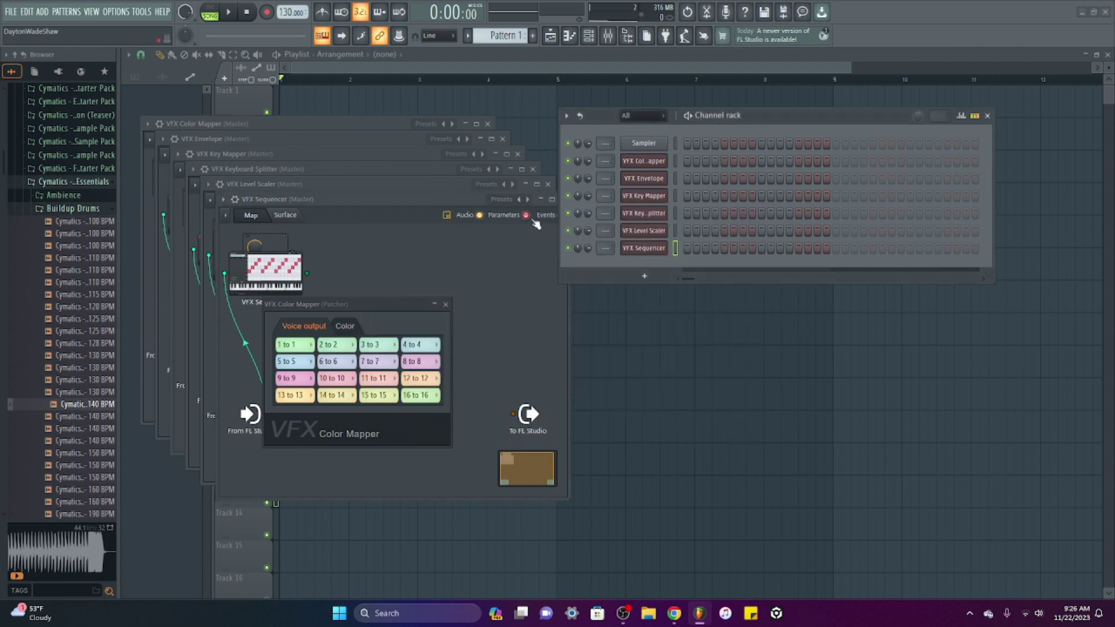
# Delete the VFX Sequencer, VFX Level Scaler, VFX Keyboard Splitter and VFX Key Mapper channels from the Channel rack.
pyautogui.rightClick(657, 254)
pyautogui.click(687, 369)
pyautogui.press('Return')
pyautogui.rightClick(651, 236)
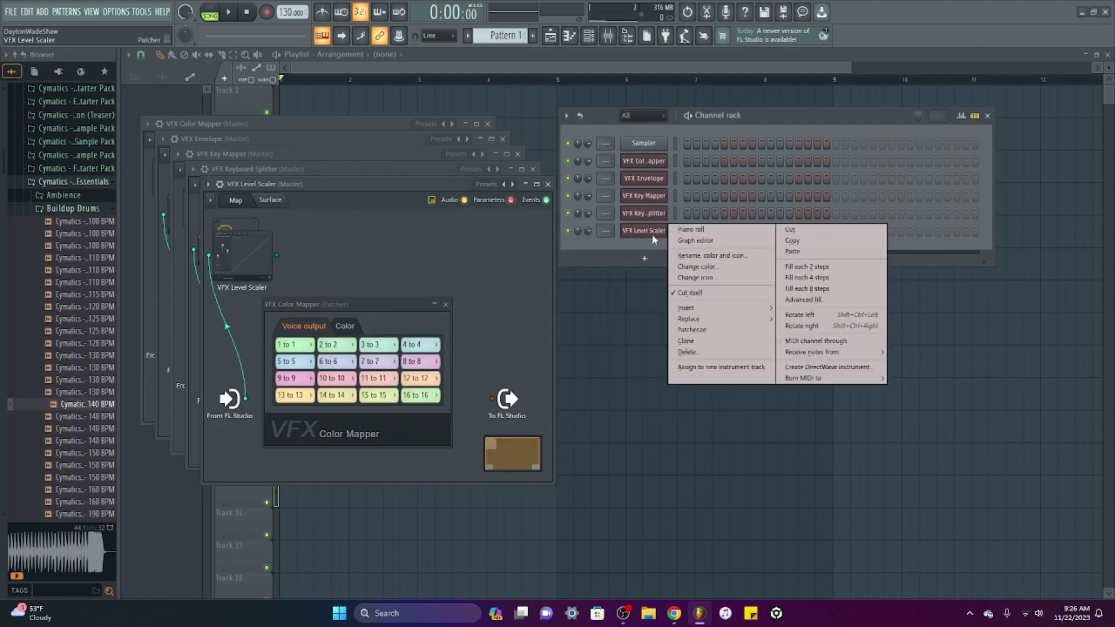
pyautogui.click(687, 352)
pyautogui.press('Return')
pyautogui.rightClick(659, 218)
pyautogui.click(687, 334)
pyautogui.press('Return')
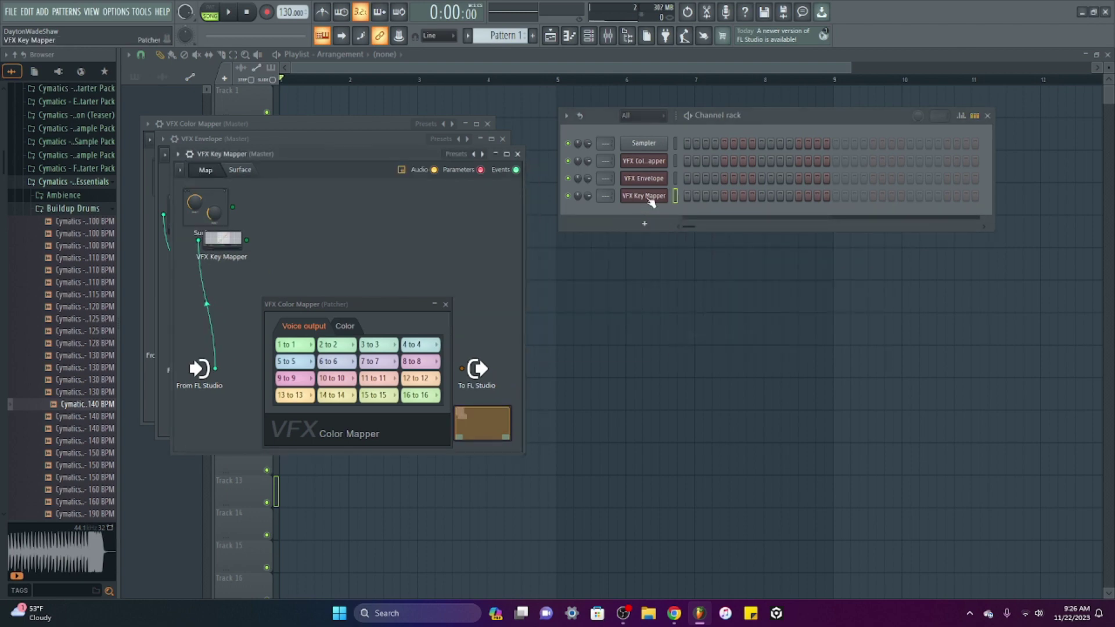
pyautogui.rightClick(651, 201)
pyautogui.click(687, 317)
pyautogui.press('Return')
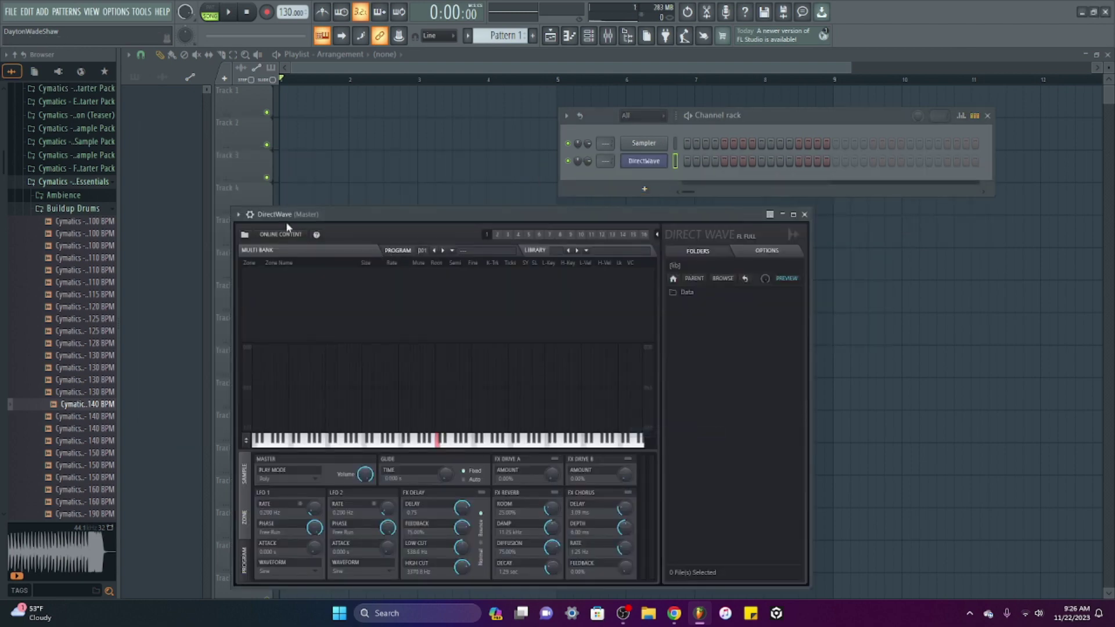
# Move the DirectWave window closer to the browser and load a 130 BPM Buildup Drum Loop sample into it as a zone.
pyautogui.click(238, 216)
pyautogui.click(341, 448)
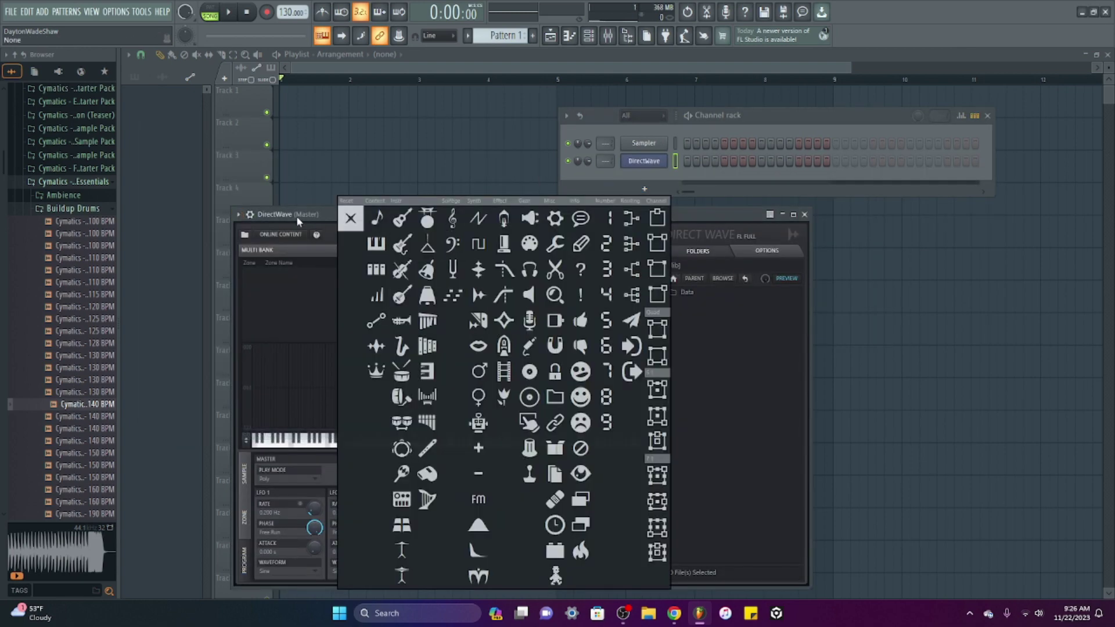
pyautogui.click(325, 215)
pyautogui.moveTo(326, 215); pyautogui.dragTo(281, 180)
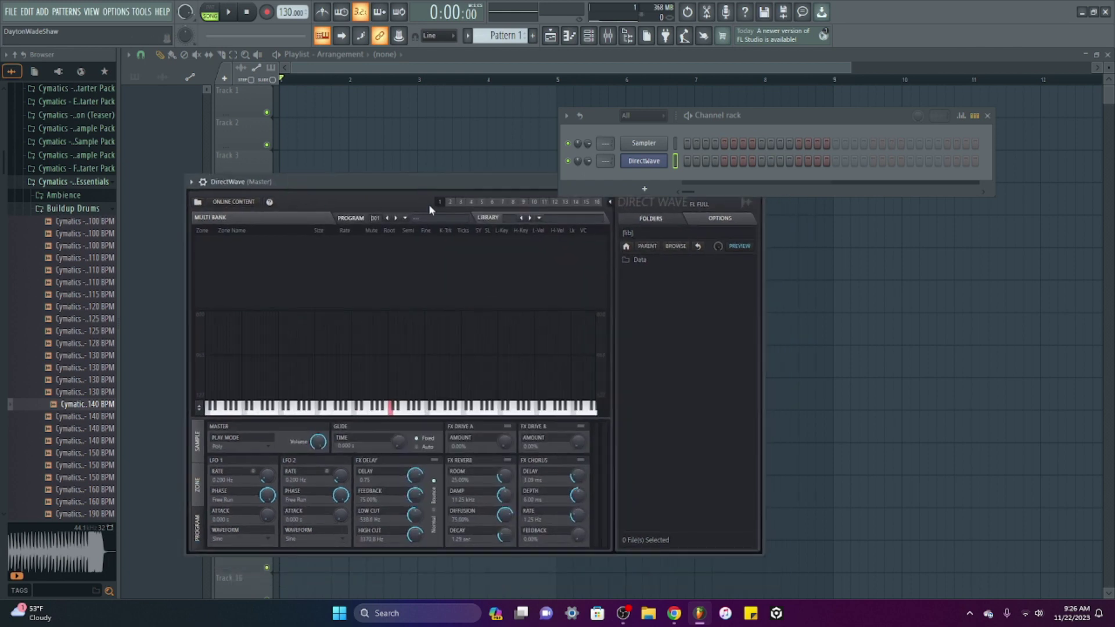
pyautogui.moveTo(444, 192); pyautogui.dragTo(411, 196)
pyautogui.moveTo(64, 368); pyautogui.dragTo(234, 326)
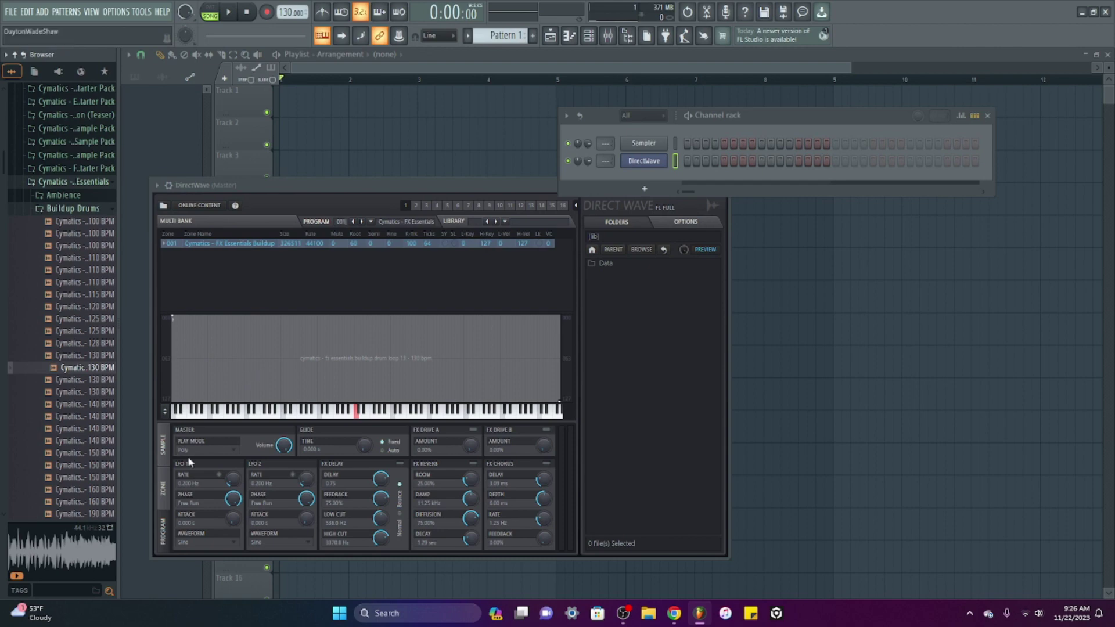
pyautogui.doubleClick(223, 244)
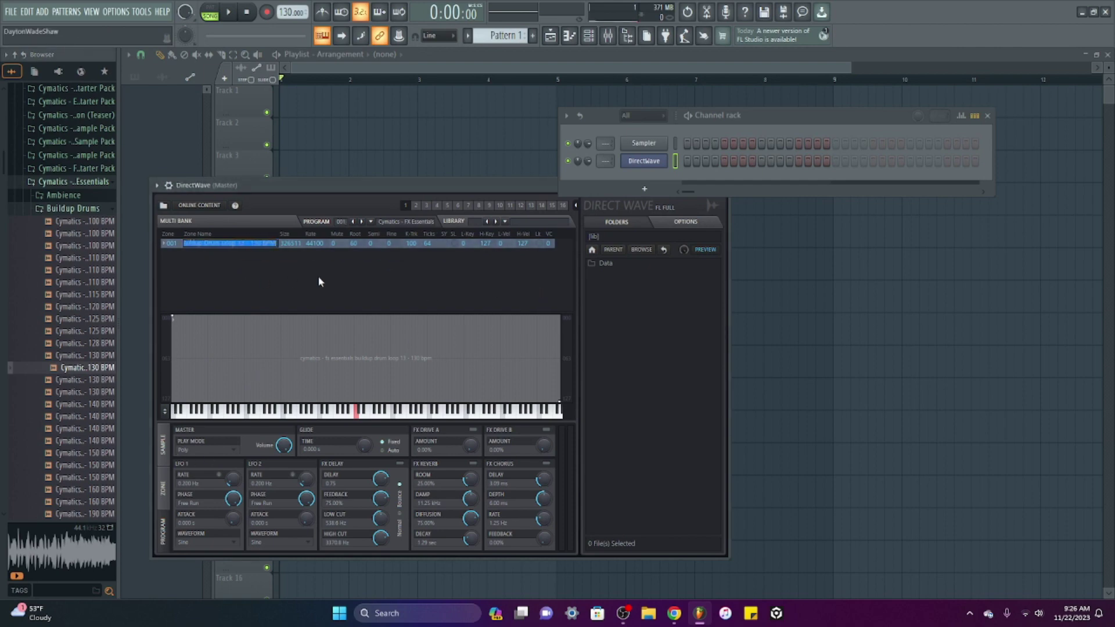
# Add a Fruity Granulizer channel and move its window below the Channel rack.
pyautogui.click(644, 189)
pyautogui.click(690, 444)
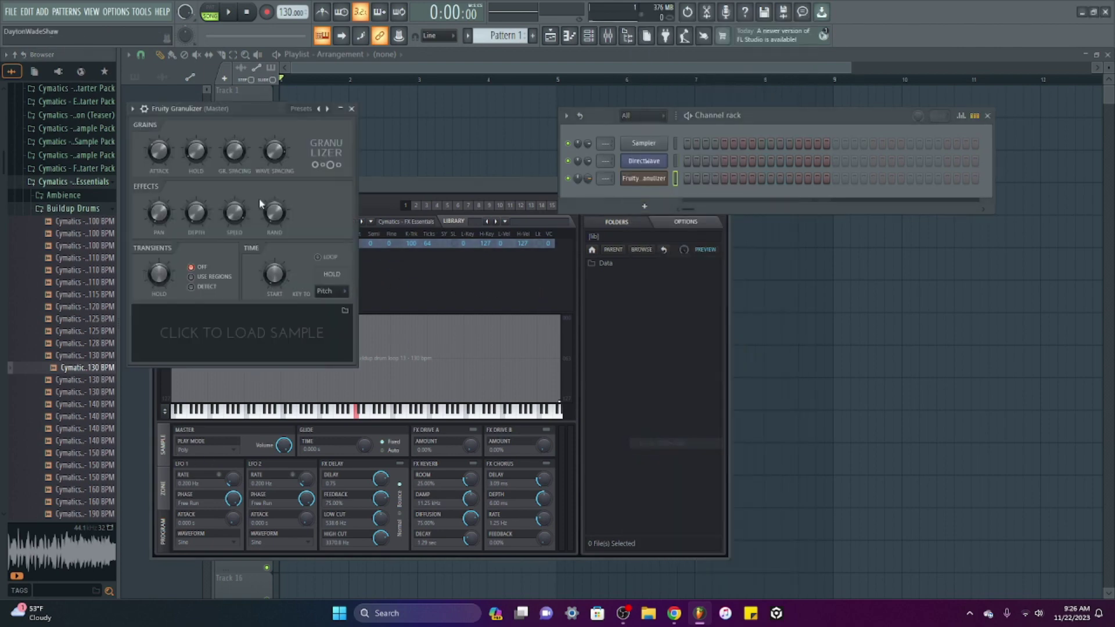
pyautogui.click(132, 110)
pyautogui.click(225, 308)
pyautogui.moveTo(220, 109); pyautogui.dragTo(567, 276)
# Delete the DirectWave channel from the Channel rack.
pyautogui.rightClick(656, 161)
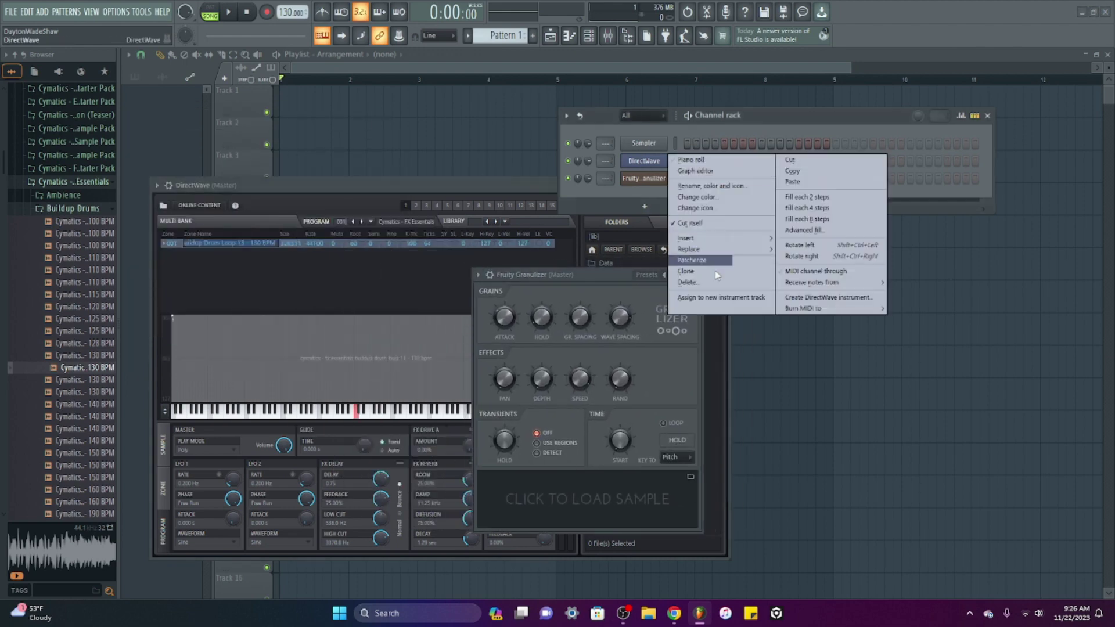
pyautogui.click(691, 282)
pyautogui.click(598, 344)
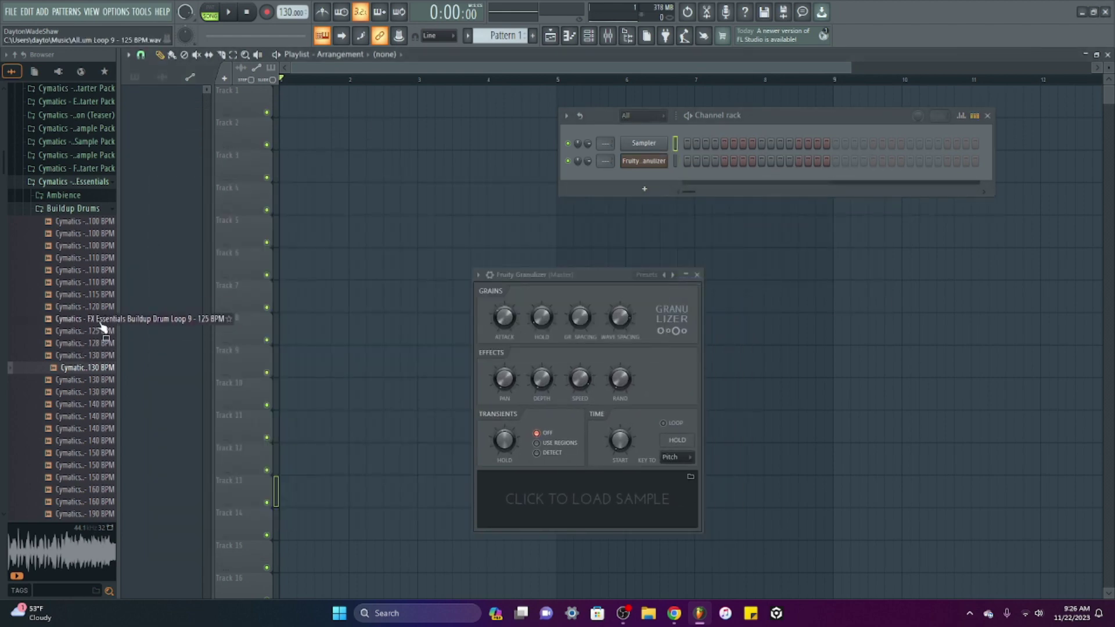
# Widen the browser and load Cymatics - FX Essentials Tonal Ambience 11 - E from the Ambience folder into the Granulizer.
pyautogui.moveTo(119, 335); pyautogui.dragTo(232, 335)
pyautogui.click(84, 211)
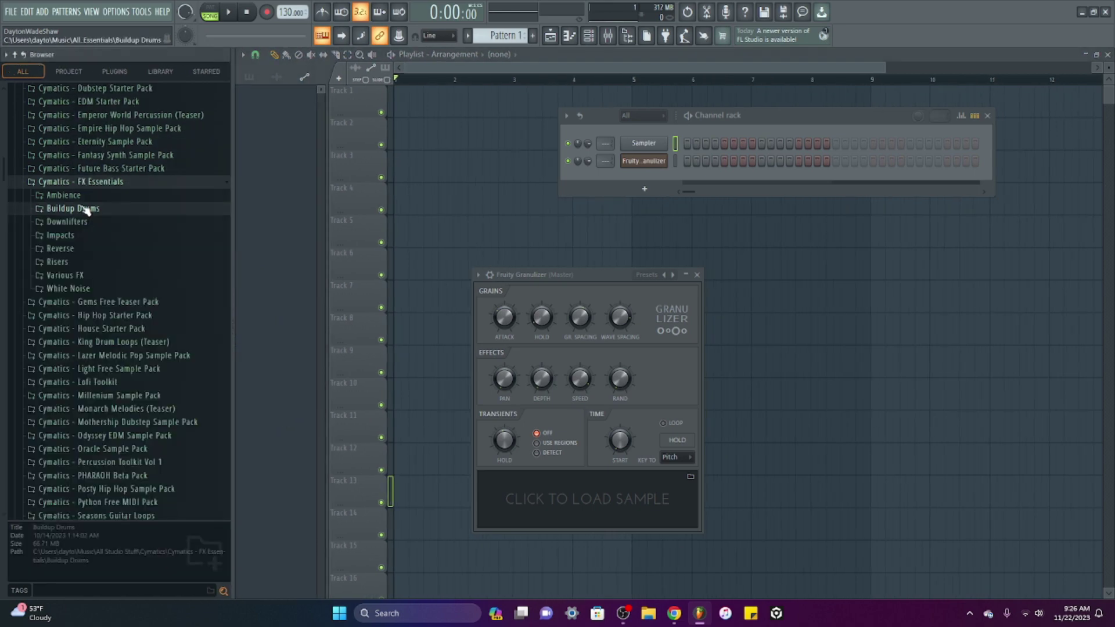
pyautogui.click(87, 196)
pyautogui.click(130, 259)
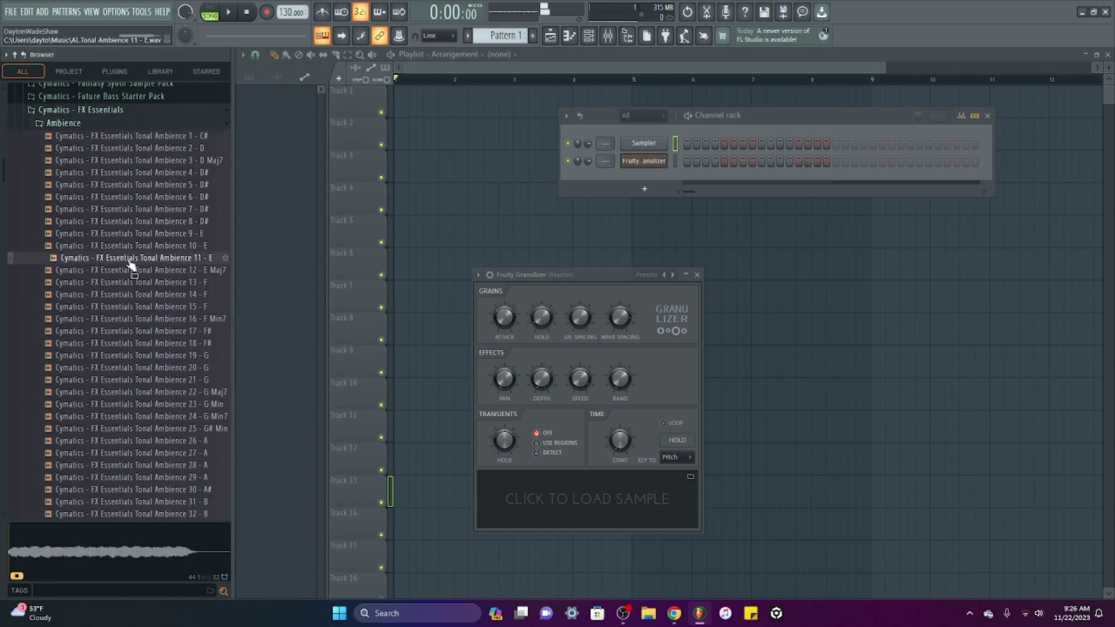
pyautogui.moveTo(130, 264); pyautogui.dragTo(548, 502)
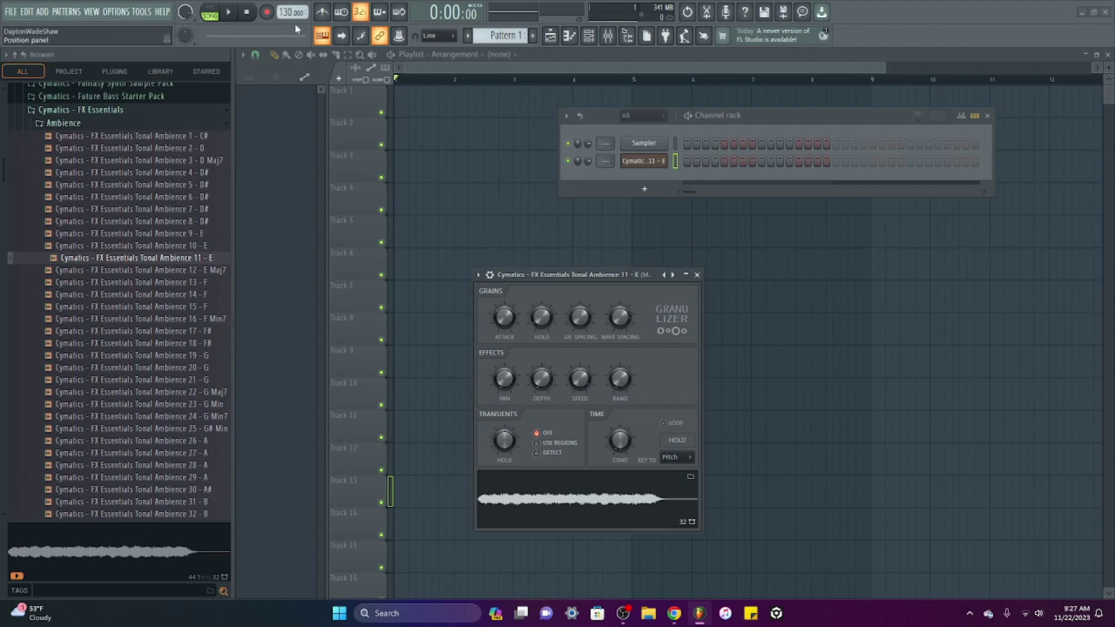
# Start playback in pattern mode and move the Granulizer window up a little.
pyautogui.click(210, 12)
pyautogui.click(228, 12)
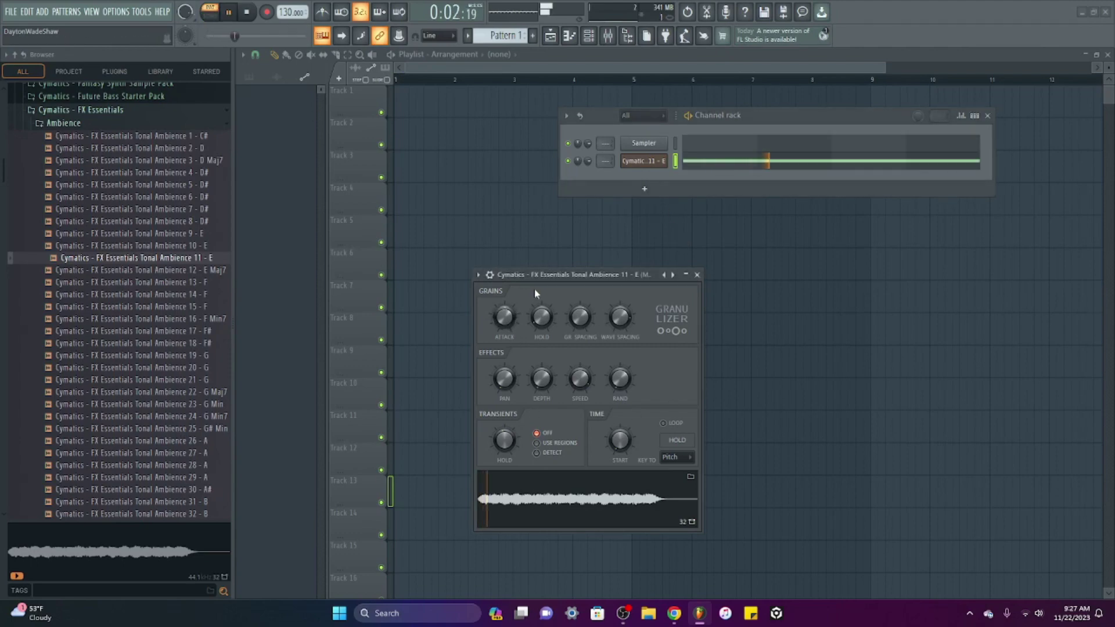
pyautogui.moveTo(535, 293); pyautogui.dragTo(515, 237)
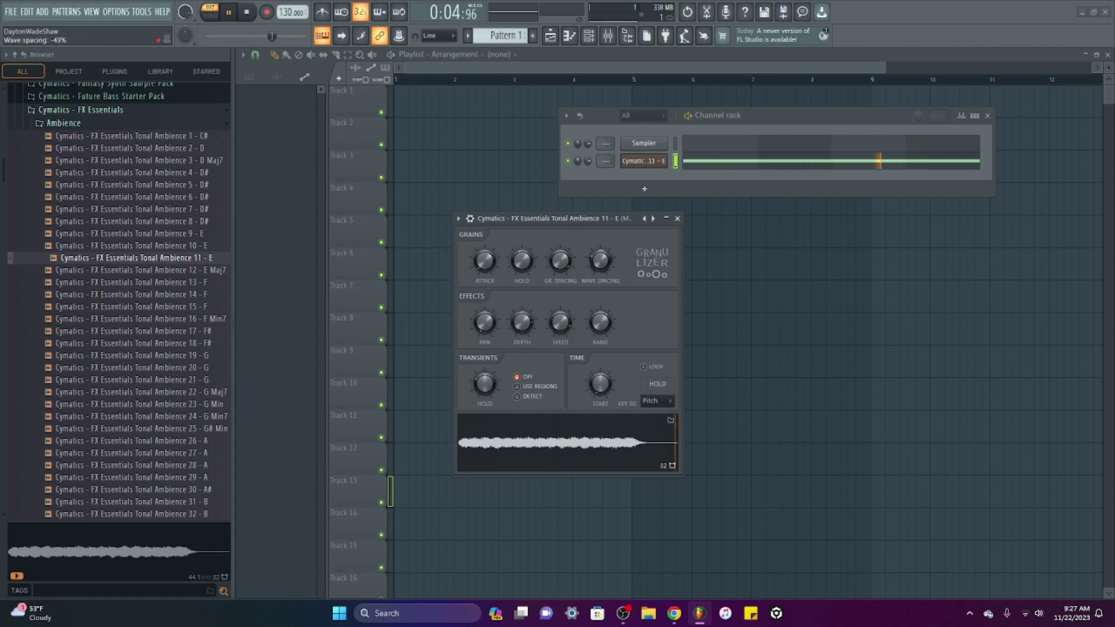
# Adjust the Granulizer's wave spacing, grain spacing and effect speed while the ambience sample plays.
pyautogui.moveTo(600, 260); pyautogui.dragTo(600, 296)
pyautogui.moveTo(559, 261); pyautogui.dragTo(521, 285)
pyautogui.moveTo(559, 323); pyautogui.dragTo(559, 314)
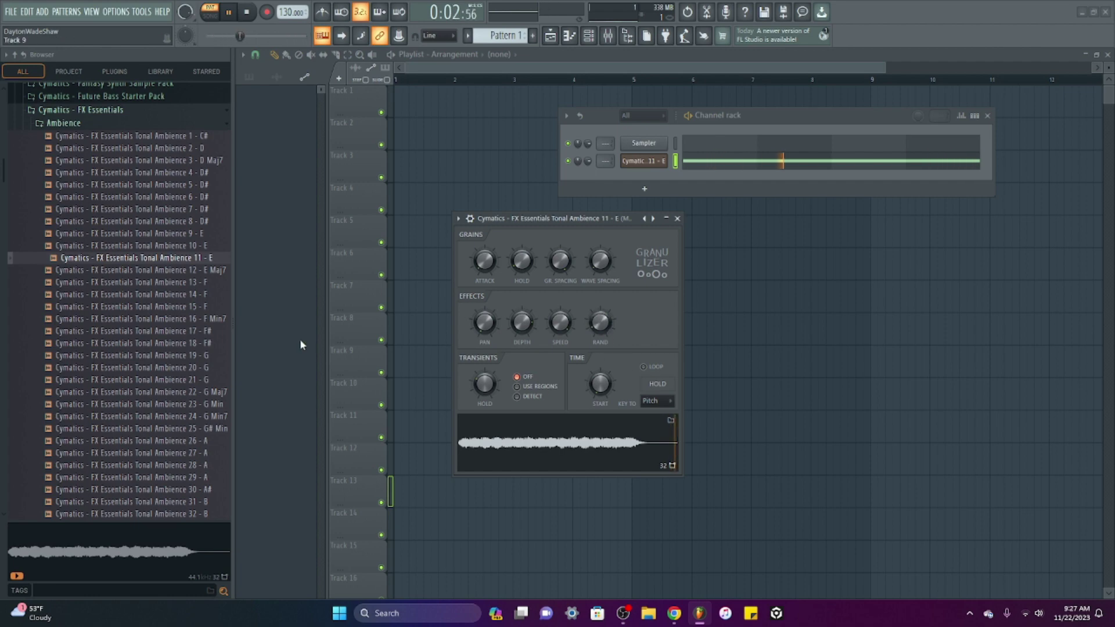
# Load the Ghosthack Bass F Error sample from the 50 Bass One Shots folder into the Granulizer.
pyautogui.scroll(4, 129, 356)
pyautogui.click(112, 270)
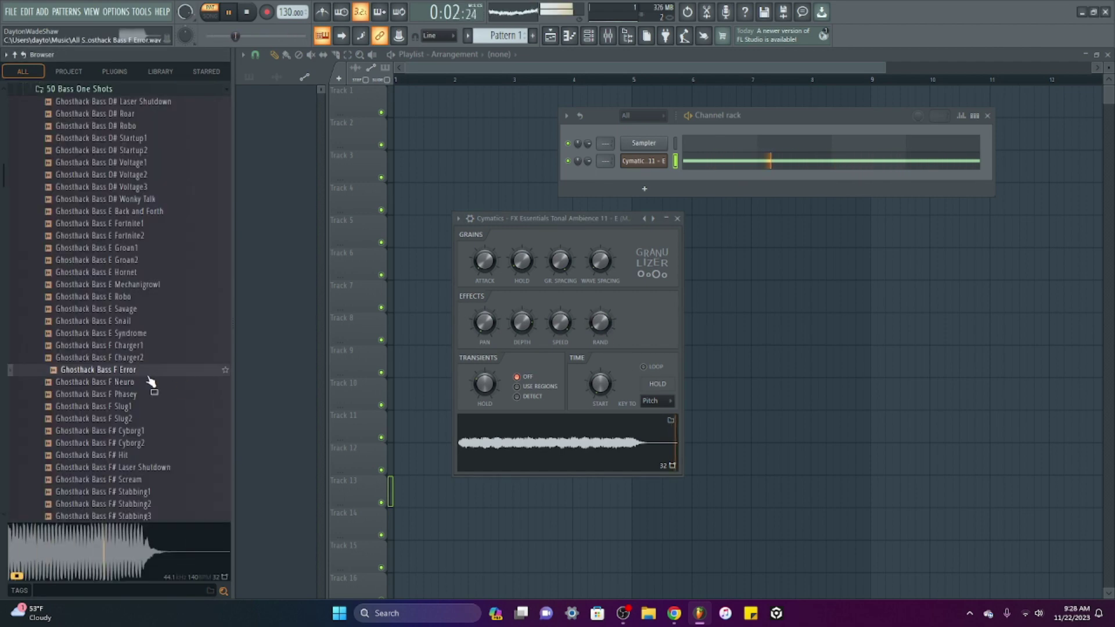
pyautogui.moveTo(149, 375); pyautogui.dragTo(537, 440)
# Shorten the Granulizer channel's note in the piano roll and close the piano roll.
pyautogui.click(746, 162)
pyautogui.moveTo(791, 341); pyautogui.dragTo(561, 366)
pyautogui.click(1106, 175)
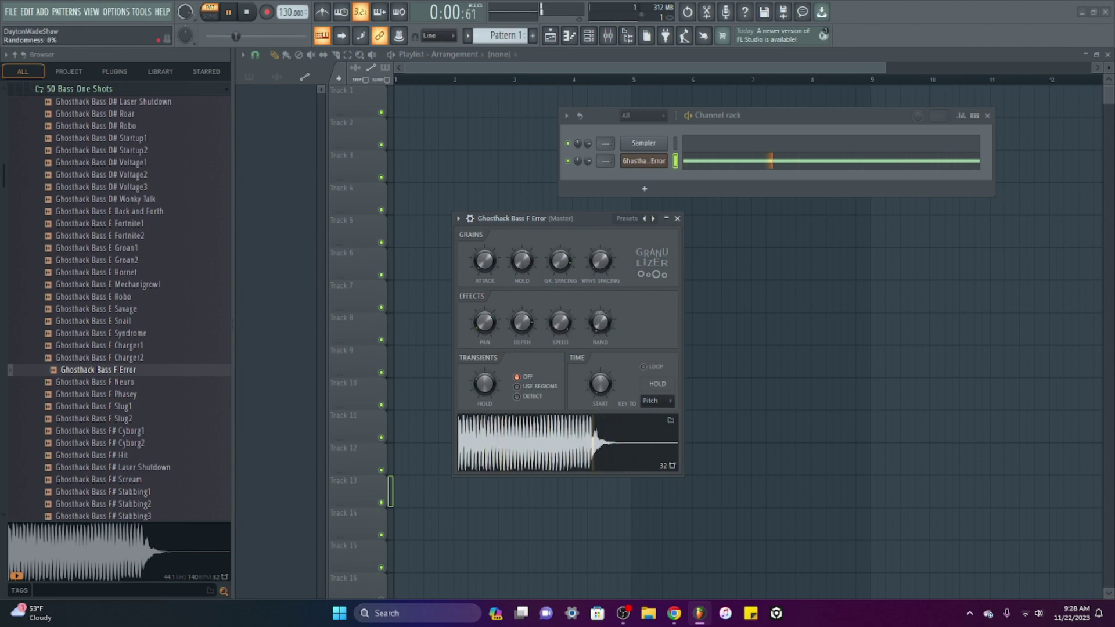
# Adjust the Granulizer's wave spacing, start time and randomness while the bass sample plays.
pyautogui.moveTo(601, 261); pyautogui.dragTo(601, 239)
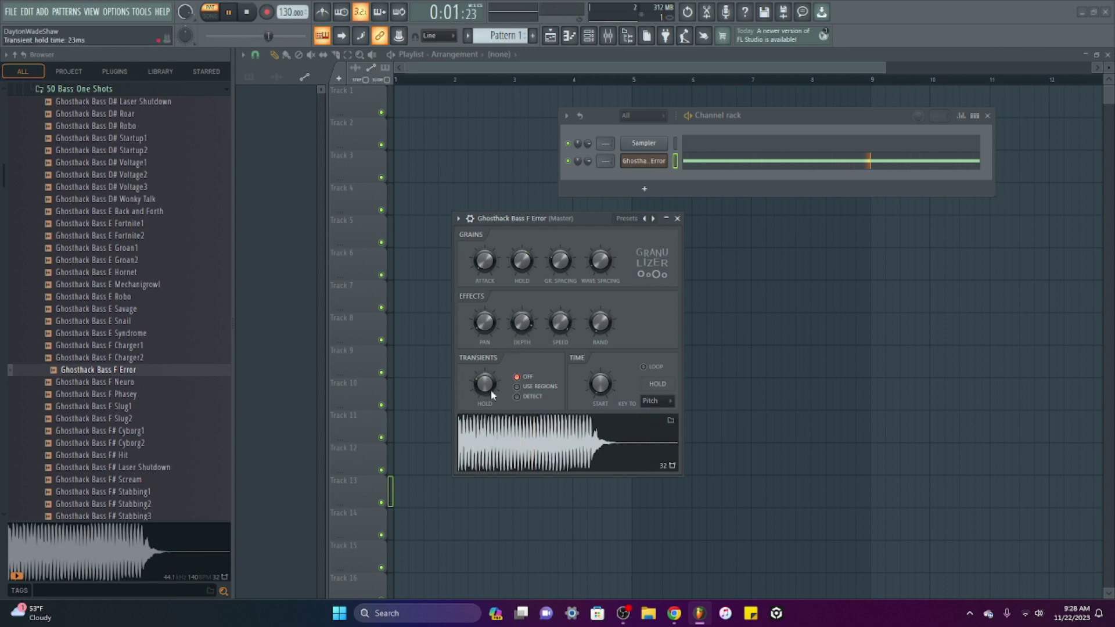
pyautogui.moveTo(600, 383); pyautogui.dragTo(600, 401)
pyautogui.moveTo(600, 332); pyautogui.dragTo(560, 334)
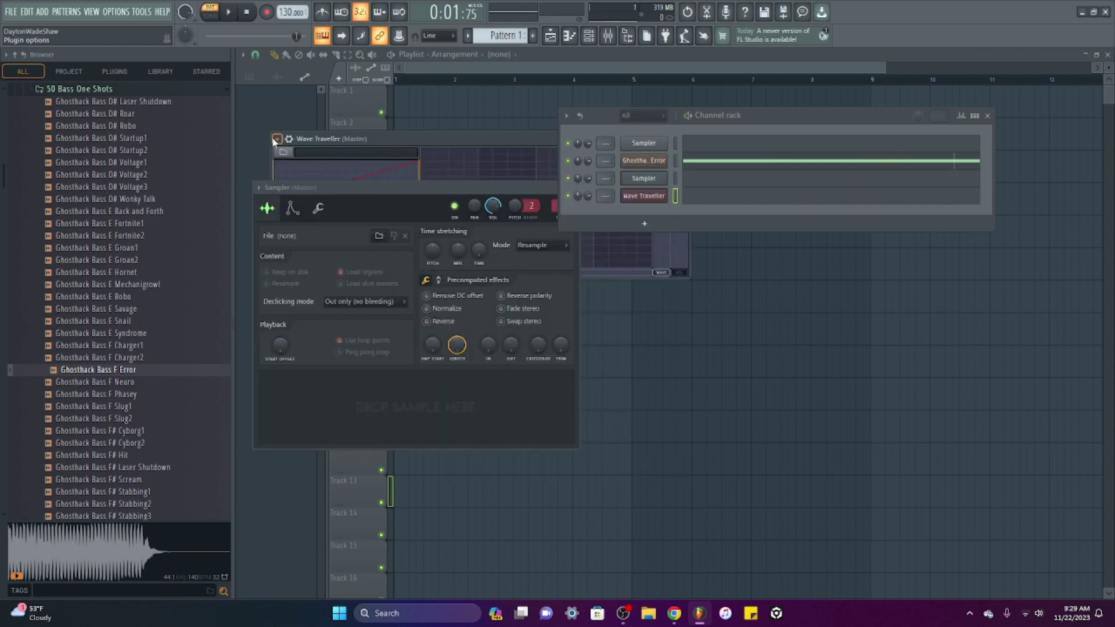
# Detach the Wave Traveller window and pull the middle of its curve downward before closing it.
pyautogui.click(276, 139)
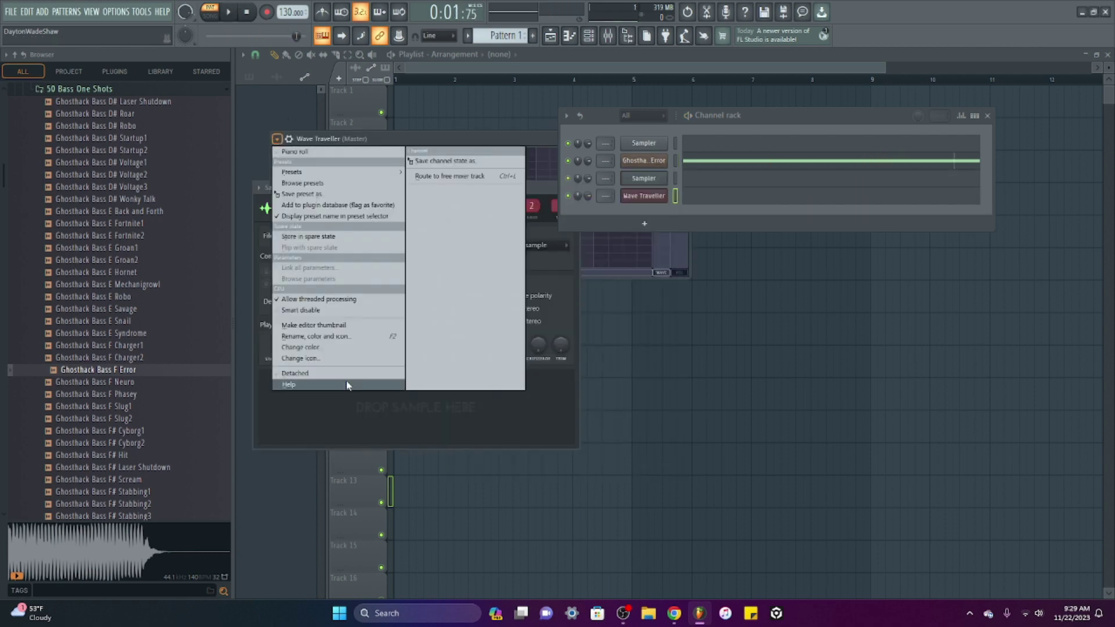
pyautogui.click(349, 381)
pyautogui.moveTo(485, 145); pyautogui.dragTo(447, 243)
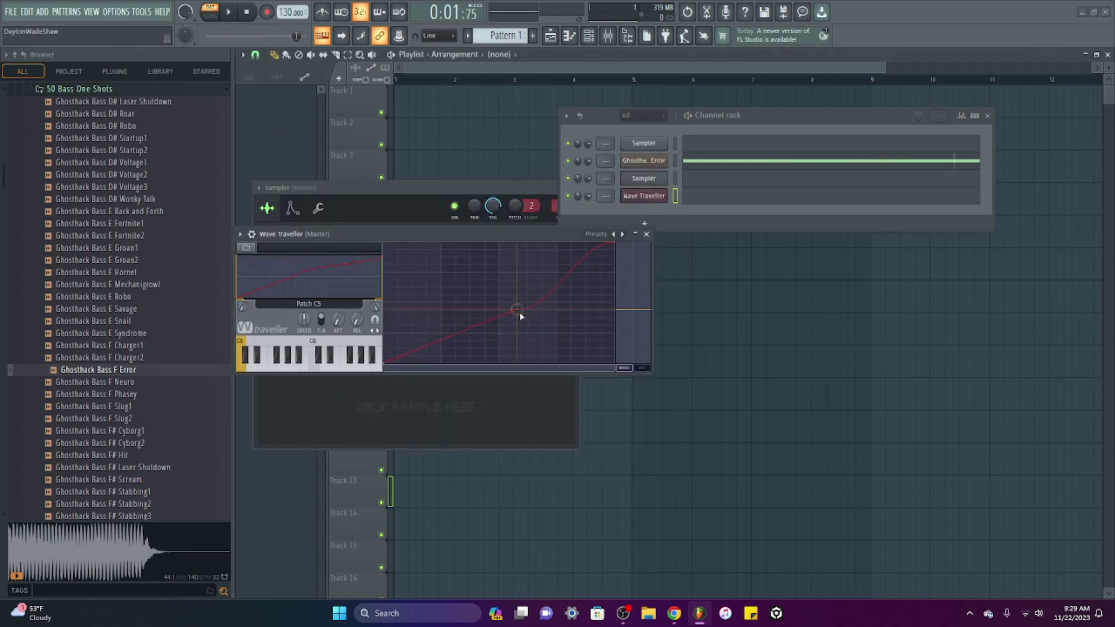
pyautogui.moveTo(520, 314); pyautogui.dragTo(514, 336)
pyautogui.click(646, 234)
# Add a Serum channel to the Channel rack and detach its plugin window.
pyautogui.click(644, 224)
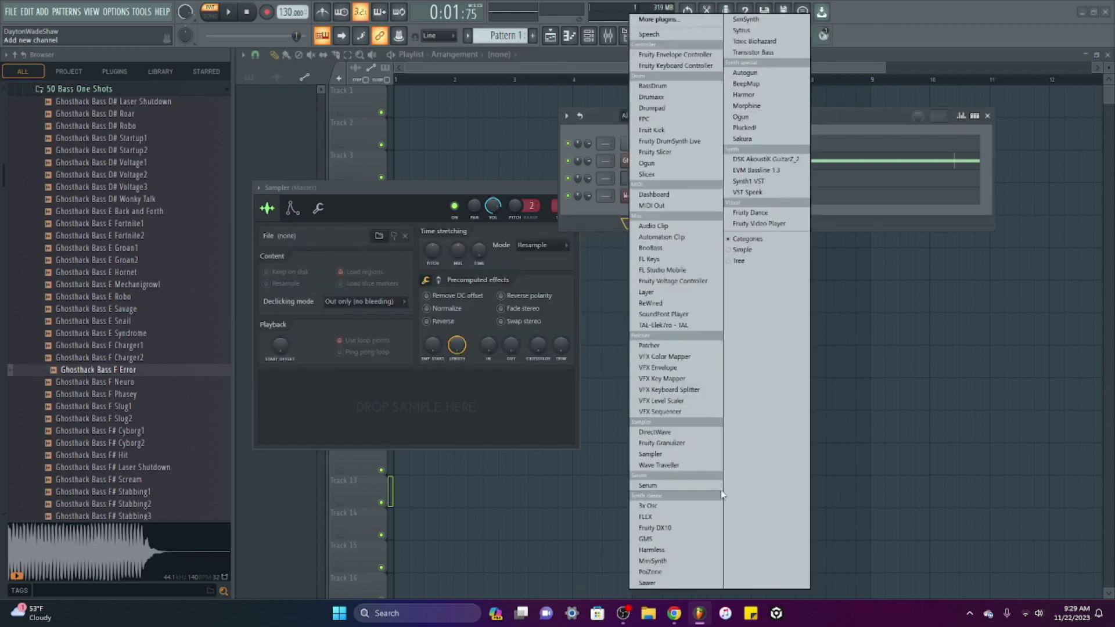
pyautogui.click(677, 485)
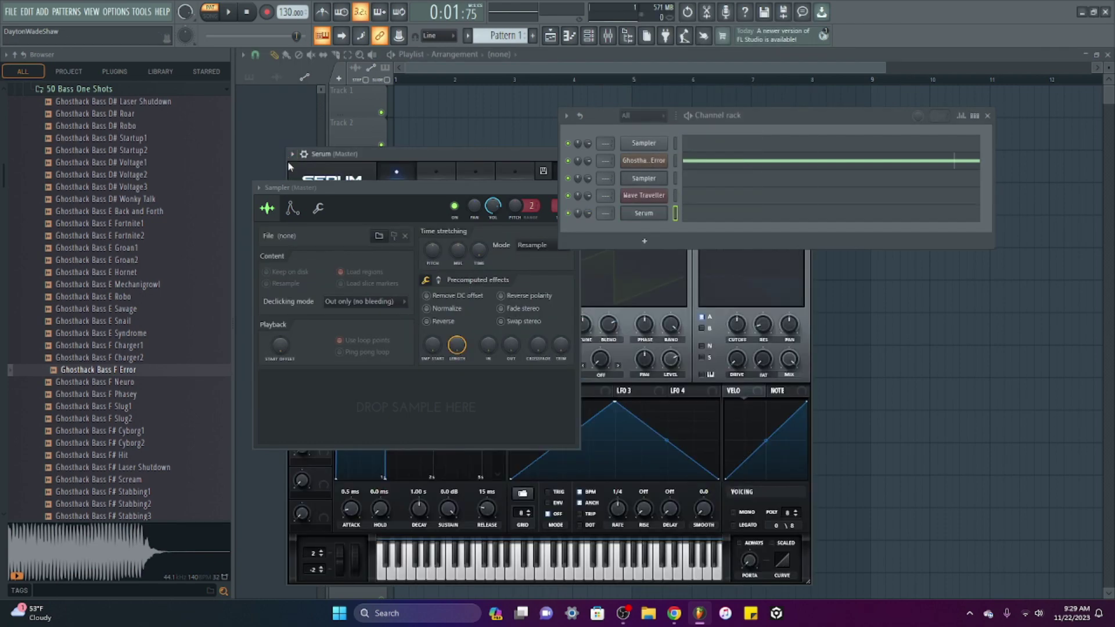
pyautogui.click(292, 154)
pyautogui.click(383, 385)
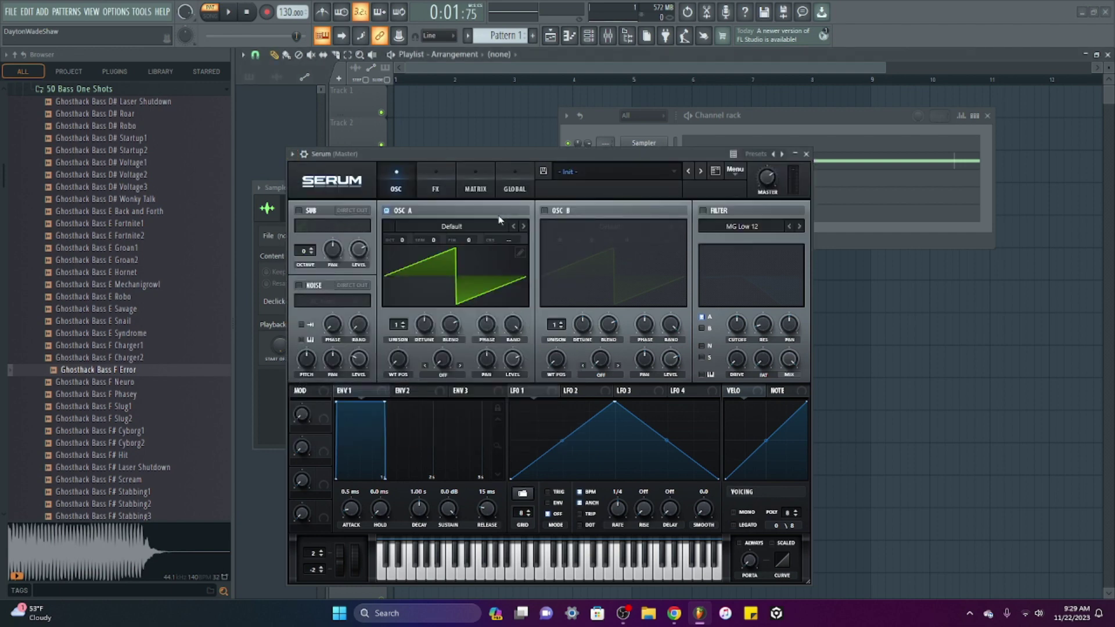
# Close the Serum window and detach the 3x Osc plugin window, placing it below the Channel rack.
pyautogui.moveTo(532, 156); pyautogui.dragTo(537, 129)
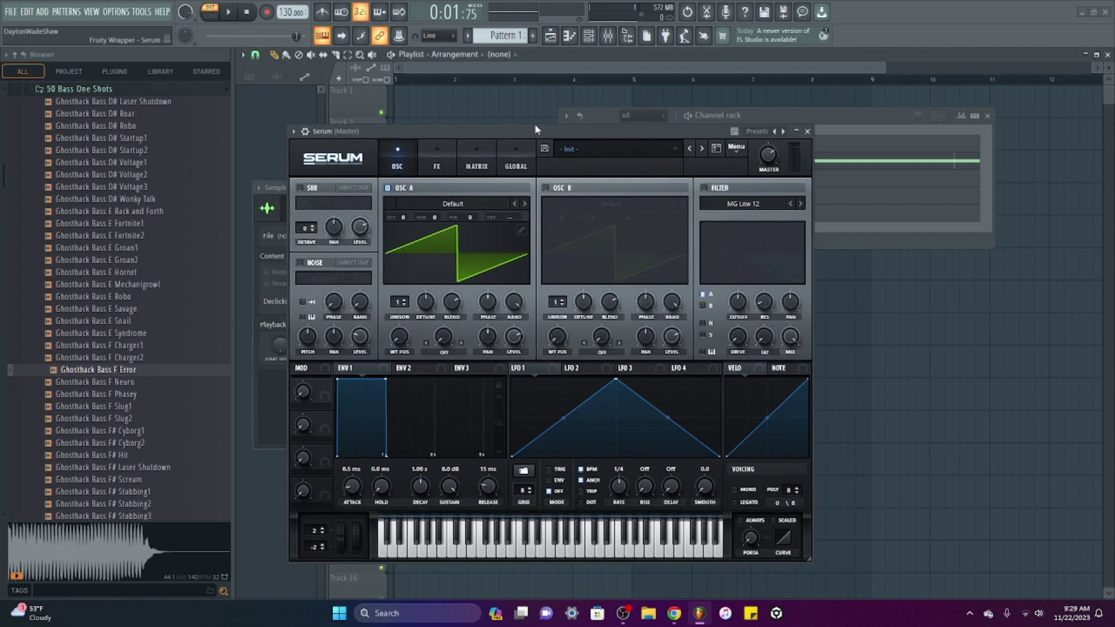
pyautogui.click(808, 132)
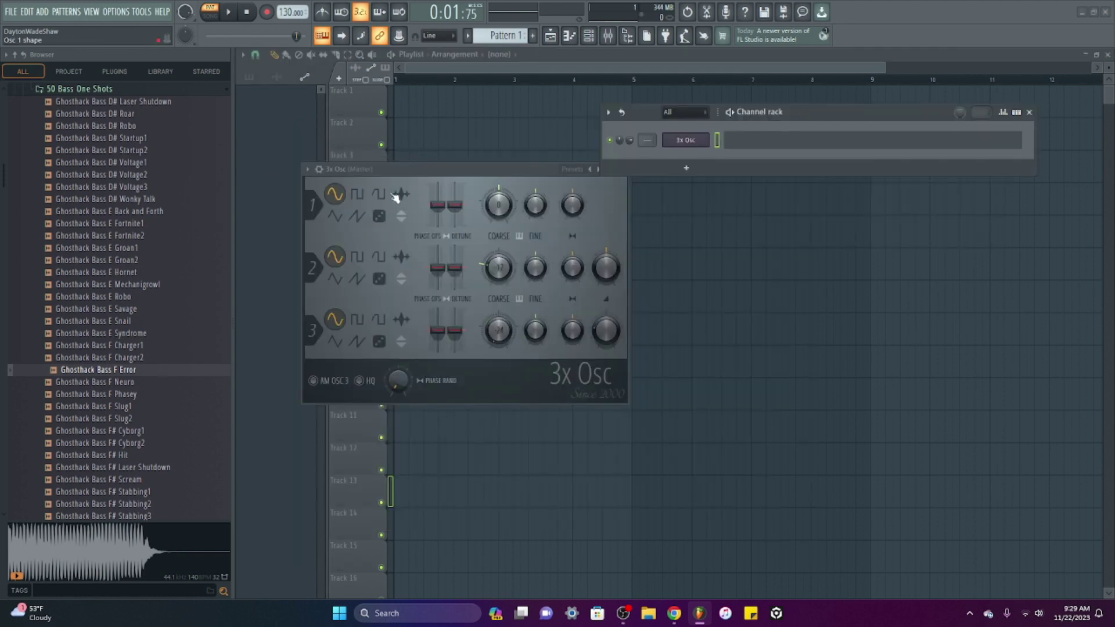
pyautogui.moveTo(388, 169); pyautogui.dragTo(431, 220)
pyautogui.click(281, 188)
pyautogui.click(359, 421)
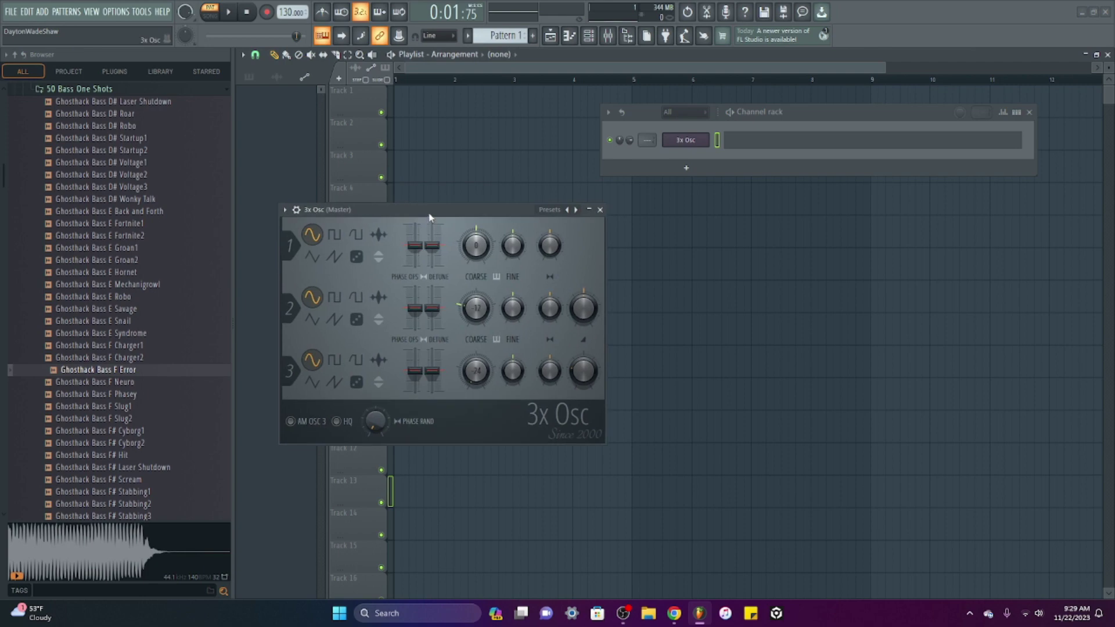
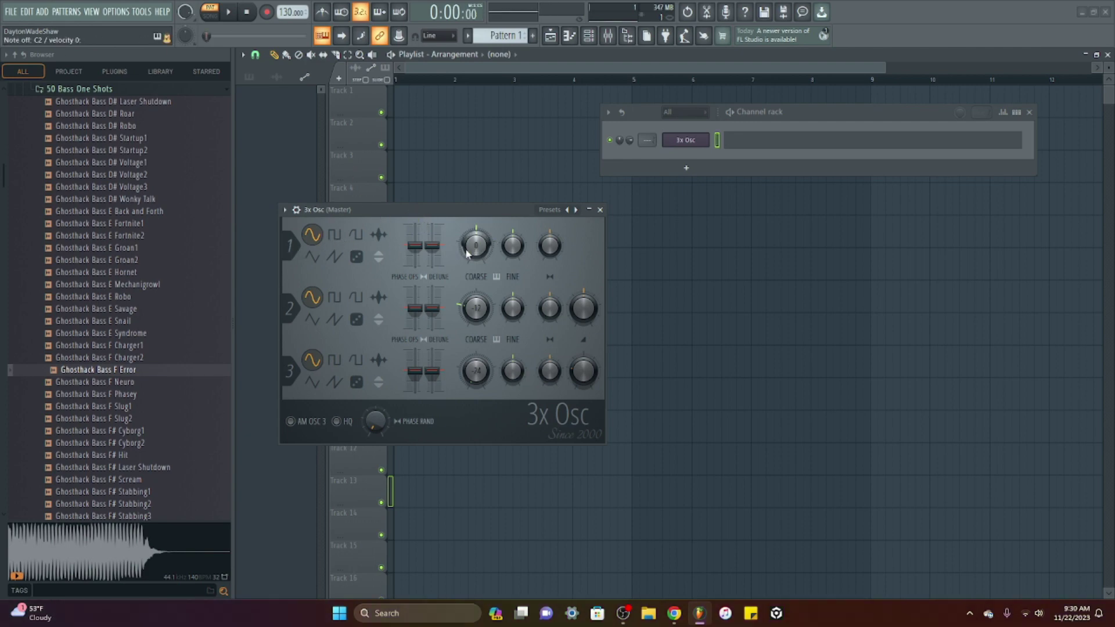
# Try oscillator 1's coarse pitch in 3x Osc, and set oscillator 1 to a square wave and oscillator 2 to a saw wave.
pyautogui.moveTo(482, 249); pyautogui.dragTo(482, 240)
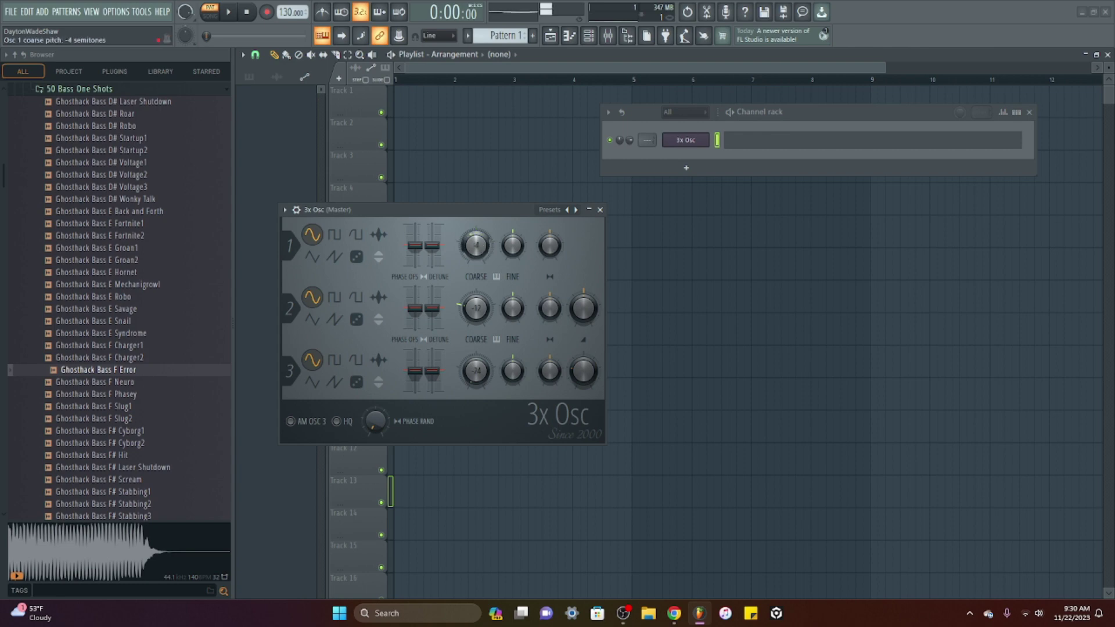
pyautogui.moveTo(482, 239)
pyautogui.mouseDown()
pyautogui.moveTo(482, 228)
pyautogui.moveTo(475, 248)
pyautogui.mouseUp()
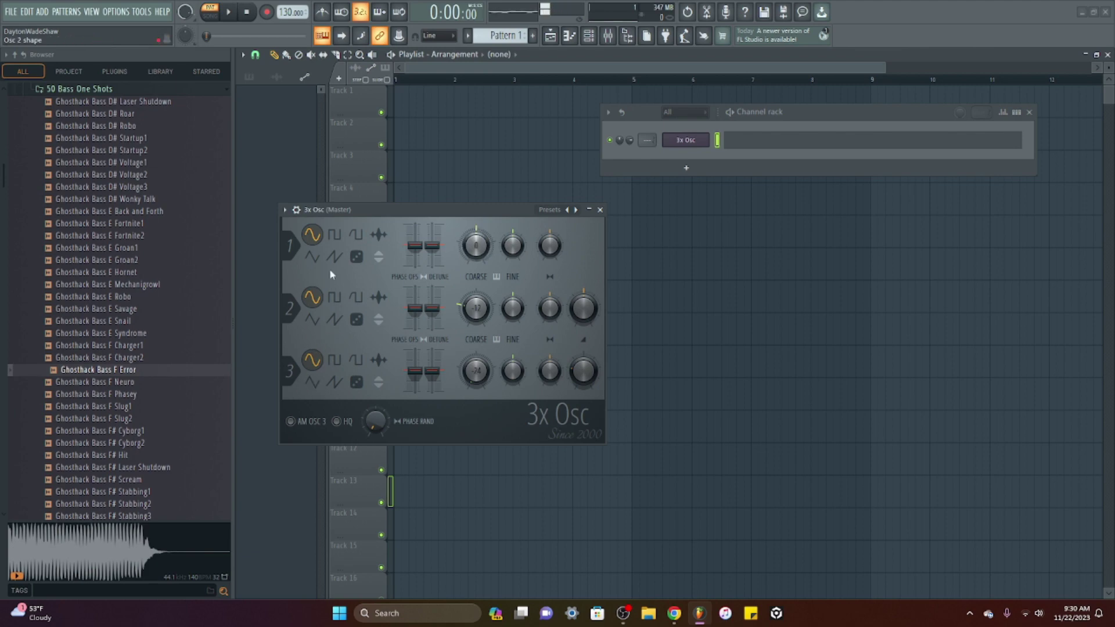
pyautogui.click(334, 234)
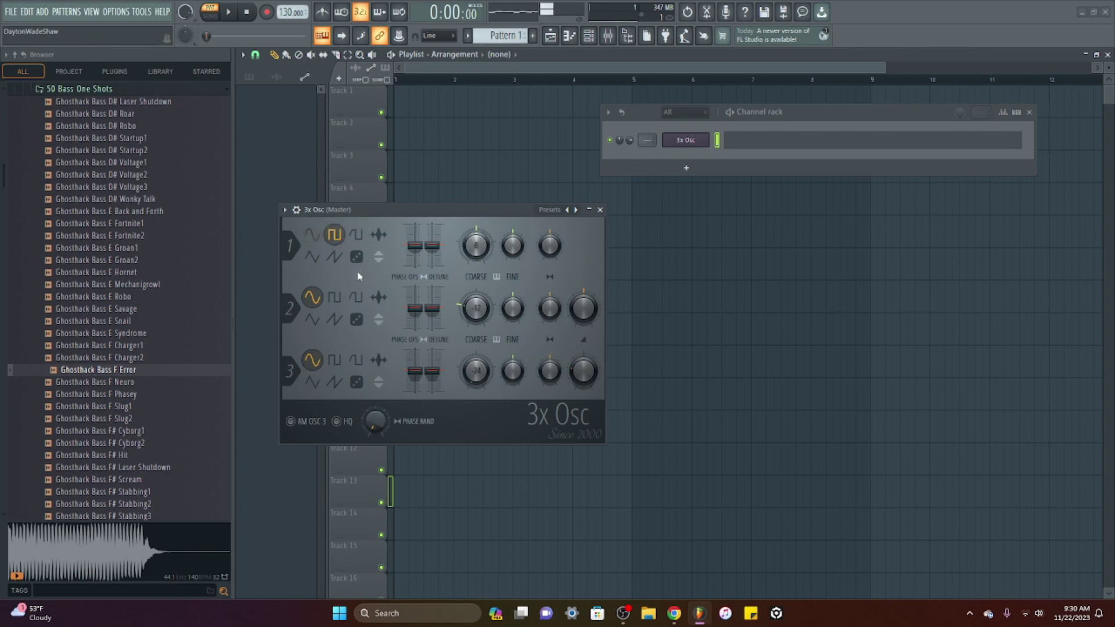
pyautogui.click(334, 319)
# Raise oscillator 2's coarse pitch and adjust the mix levels of oscillators 2 and 3.
pyautogui.moveTo(476, 308); pyautogui.dragTo(477, 305)
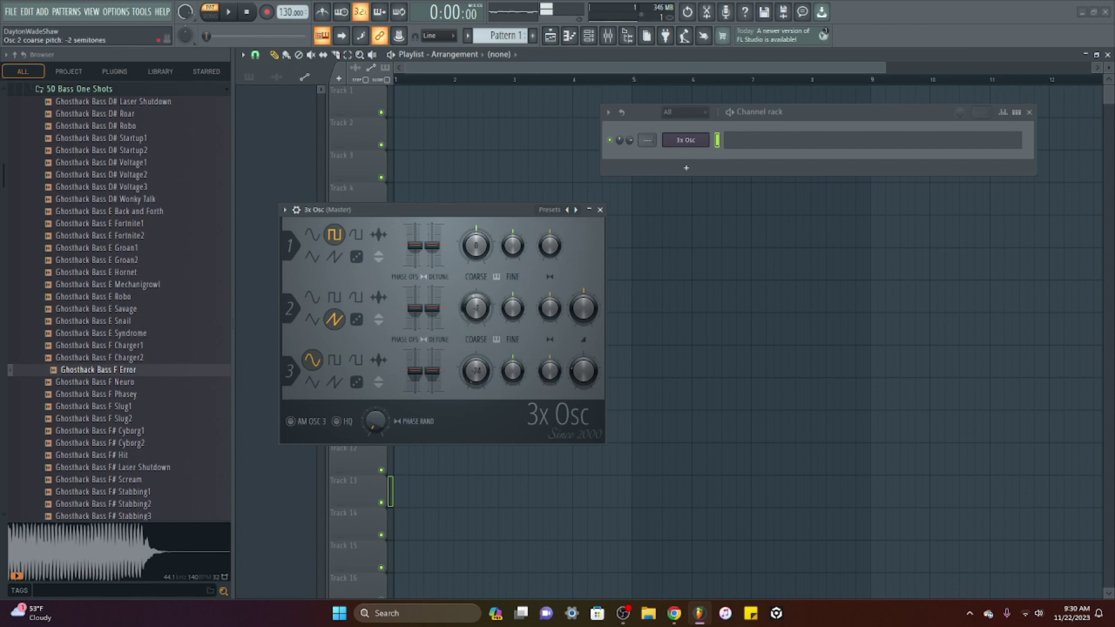
pyautogui.moveTo(583, 308); pyautogui.dragTo(583, 299)
pyautogui.moveTo(583, 371); pyautogui.dragTo(583, 386)
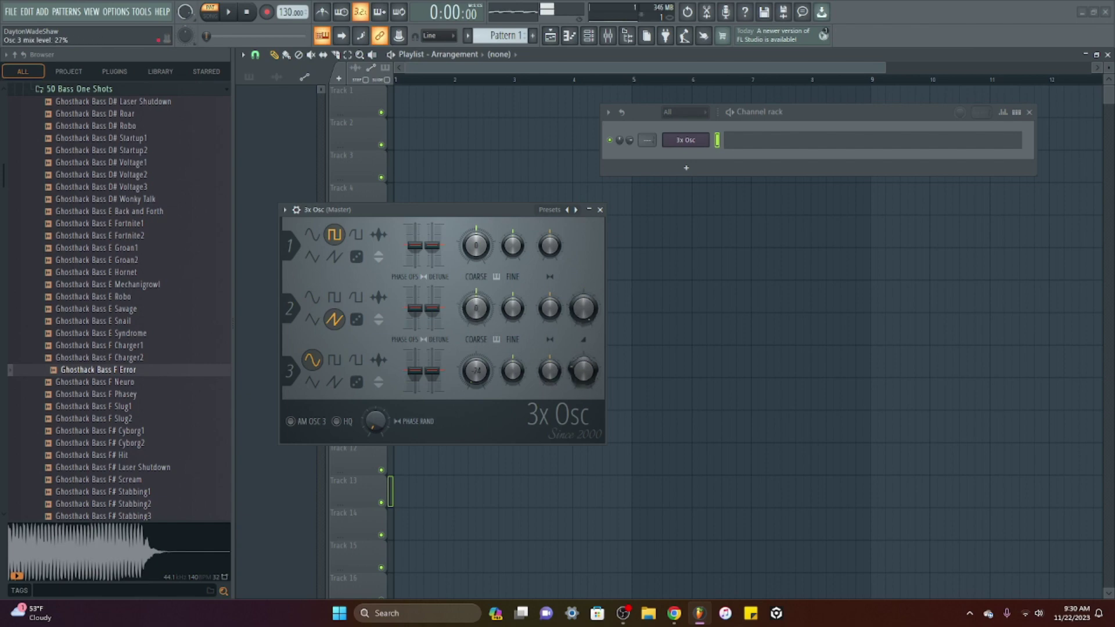
pyautogui.moveTo(549, 245); pyautogui.dragTo(550, 245)
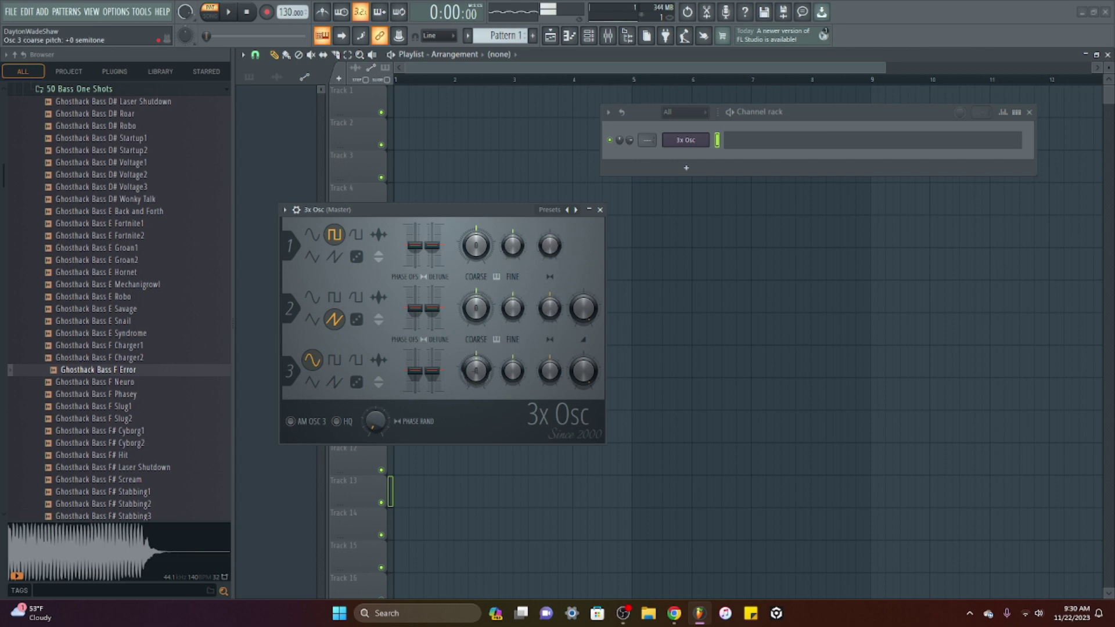
# Lower the coarse pitch of all three 3x Osc oscillators.
pyautogui.moveTo(475, 371); pyautogui.dragTo(476, 407)
pyautogui.moveTo(476, 308); pyautogui.dragTo(475, 343)
pyautogui.moveTo(475, 245); pyautogui.dragTo(476, 282)
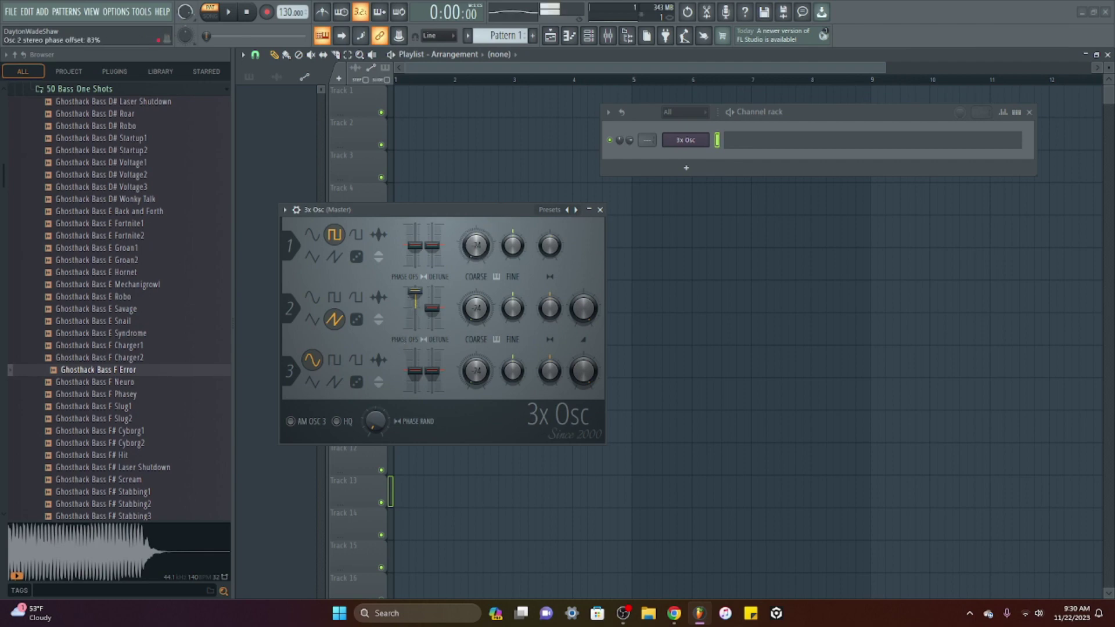
# Raise the stereo detune of all three oscillators, taking oscillator 2 to +50 cents.
pyautogui.moveTo(432, 307); pyautogui.dragTo(432, 288)
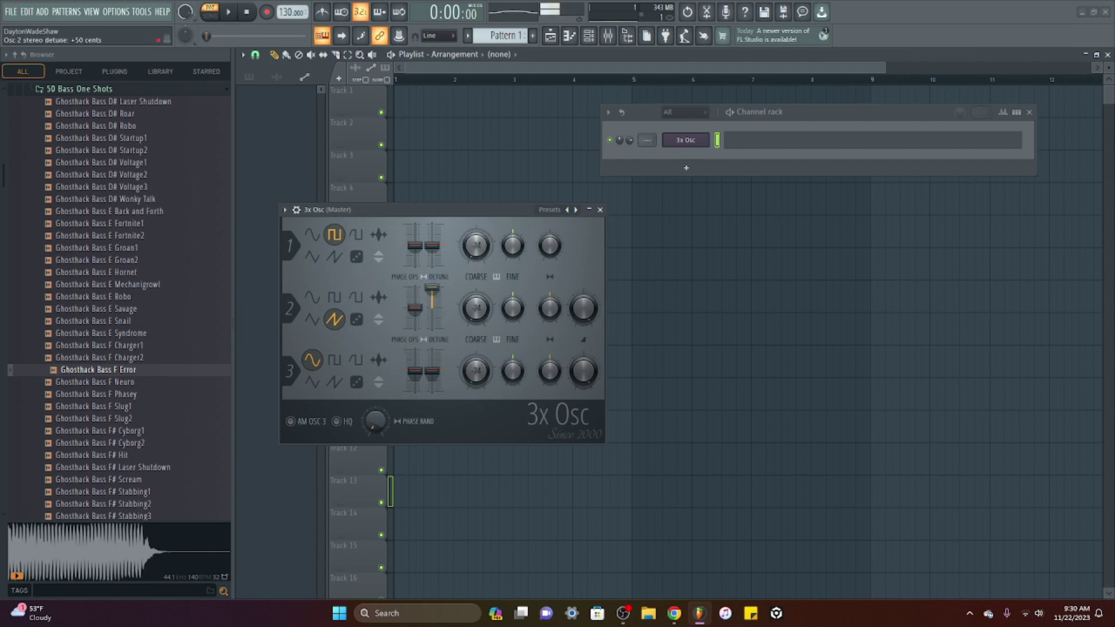
pyautogui.moveTo(432, 245); pyautogui.dragTo(432, 225)
pyautogui.moveTo(432, 371); pyautogui.dragTo(418, 343)
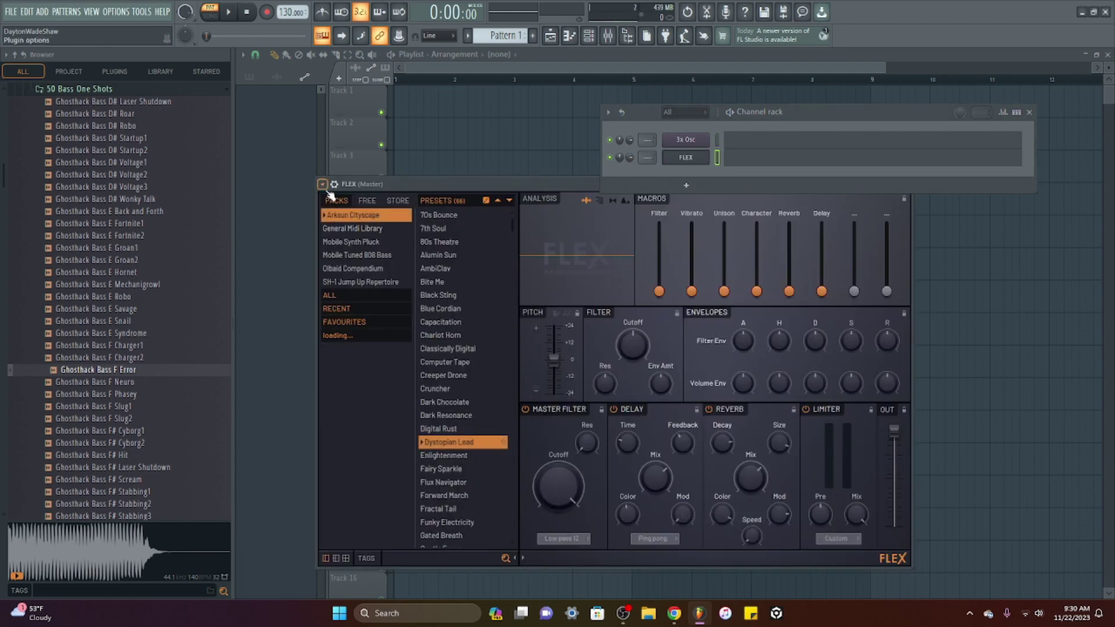
# Detach the FLEX plugin window and move it clear of the Channel rack.
pyautogui.click(322, 184)
pyautogui.click(381, 437)
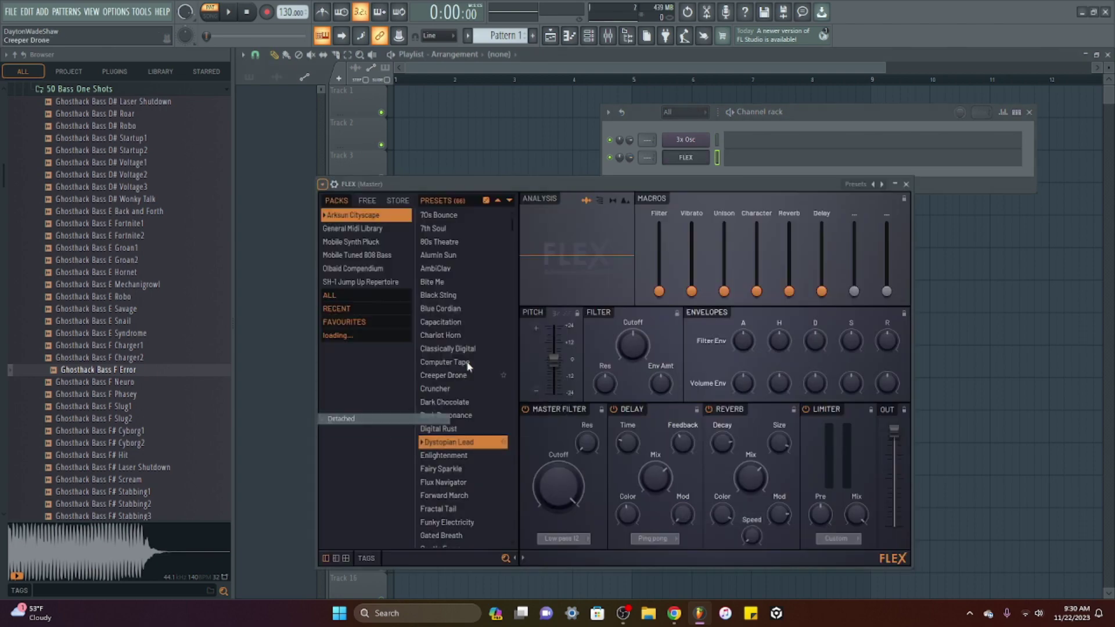
pyautogui.moveTo(576, 185); pyautogui.dragTo(365, 164)
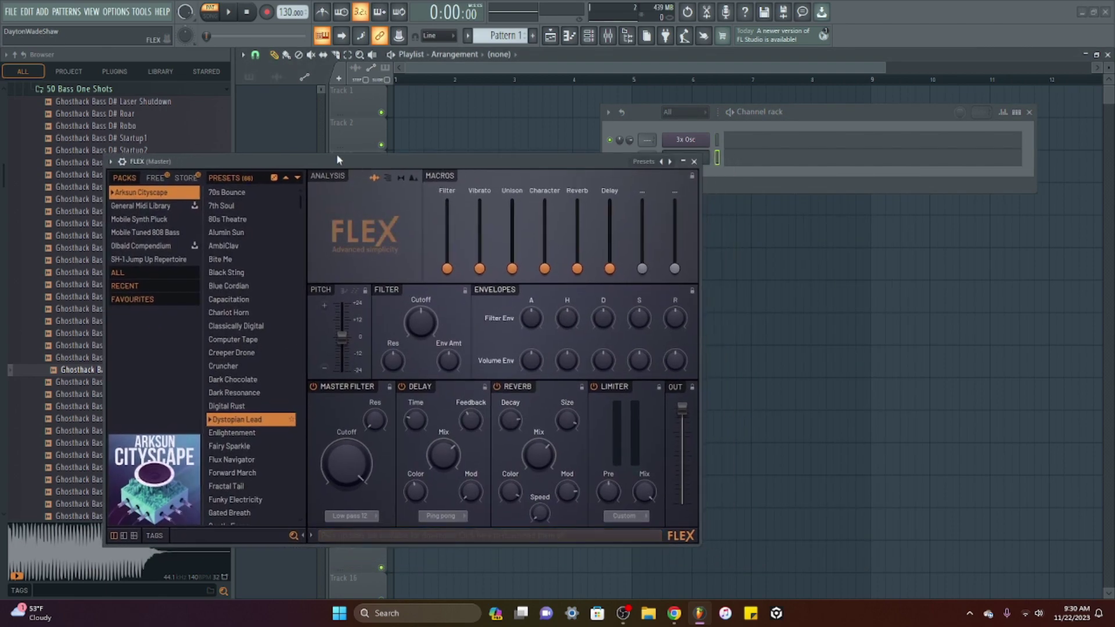
# Look at FLEX's free and store preset packs and return to the installed packs.
pyautogui.click(164, 182)
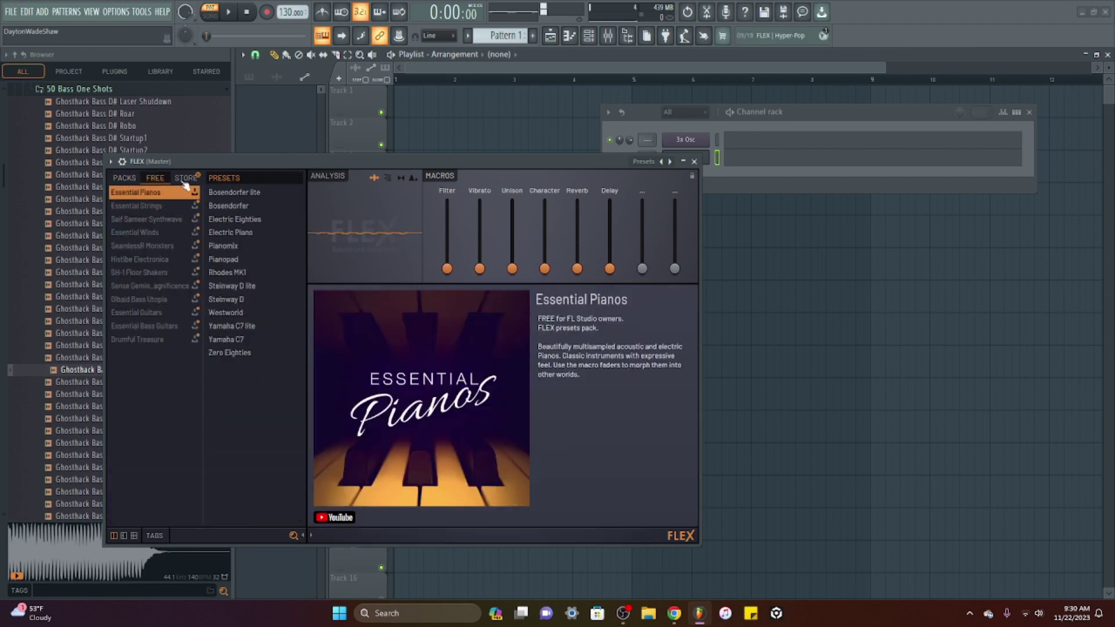
pyautogui.click(185, 180)
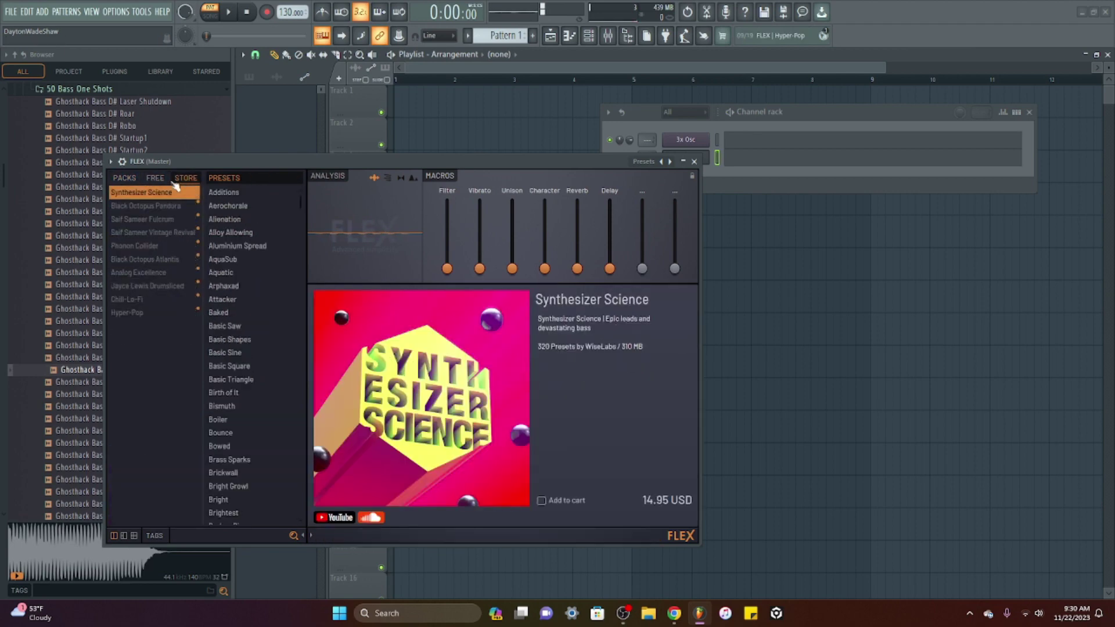
pyautogui.click(124, 179)
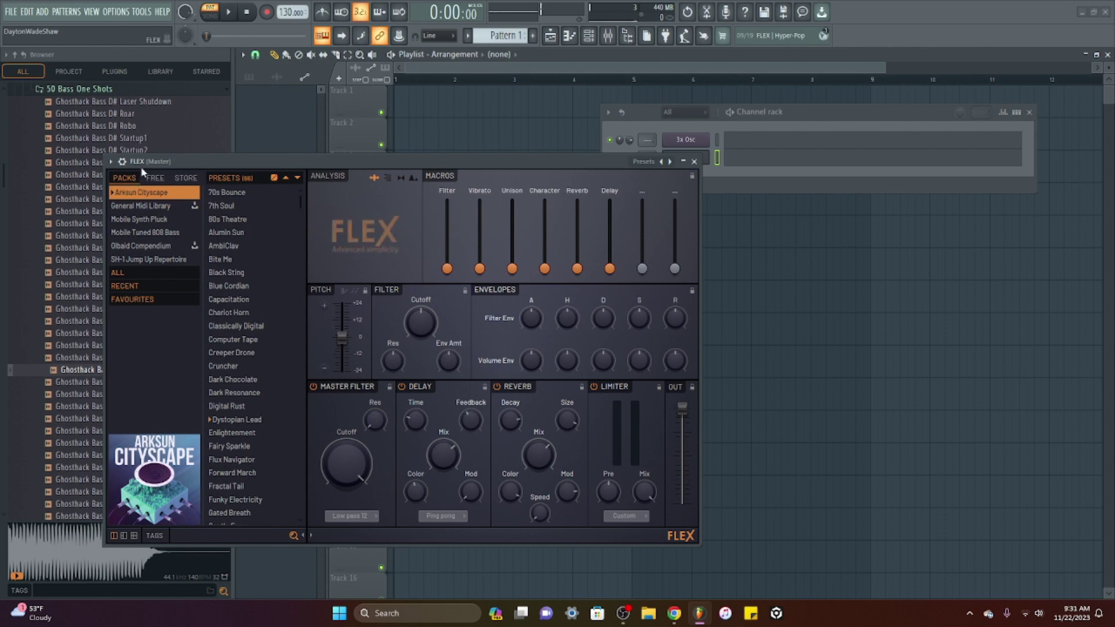
# Audition Arksun Cityscape presets in FLEX, including Alumin Sun, Blue Cordian, Haunting Hour, Mysterious Bubbles and Praise.
pyautogui.click(233, 232)
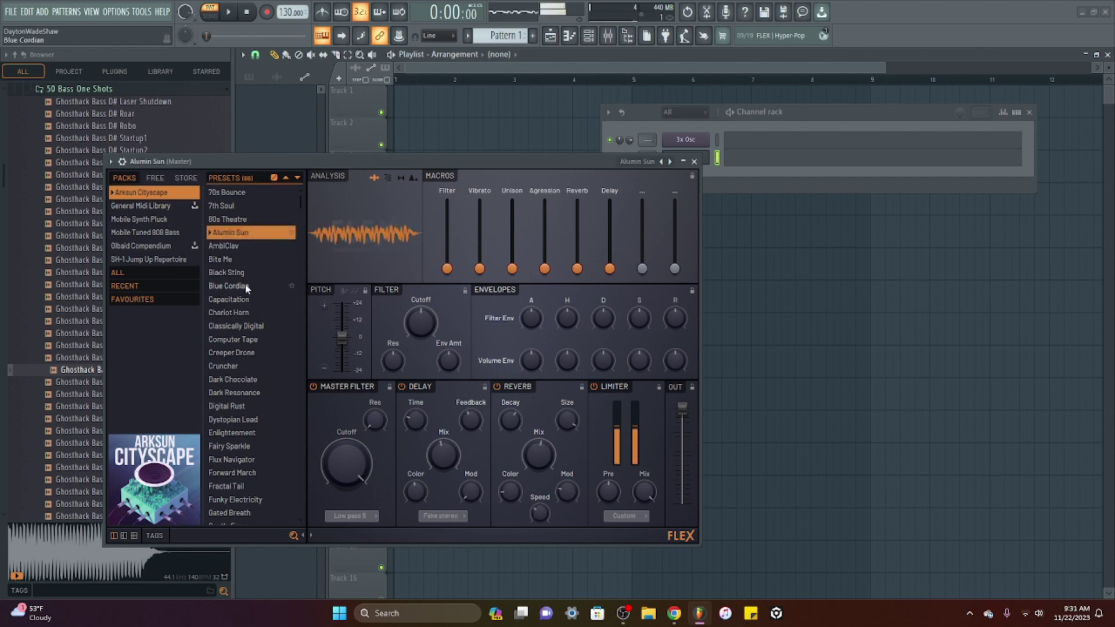
pyautogui.click(232, 286)
pyautogui.scroll(-2, 254, 343)
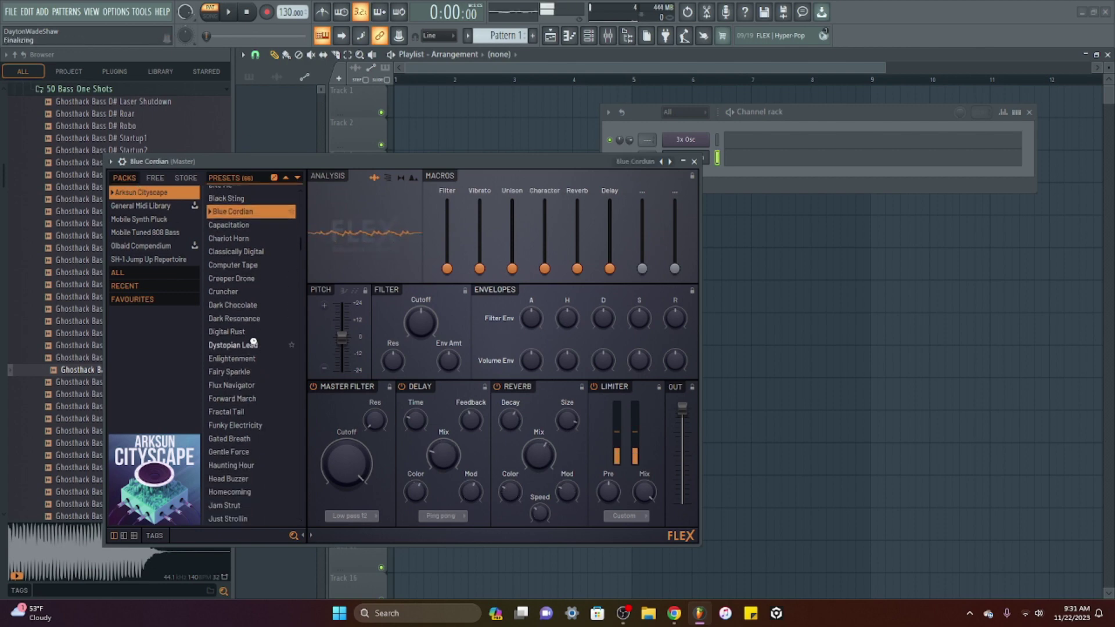
pyautogui.click(251, 342)
pyautogui.scroll(-2, 252, 378)
pyautogui.click(246, 390)
pyautogui.scroll(-2, 264, 394)
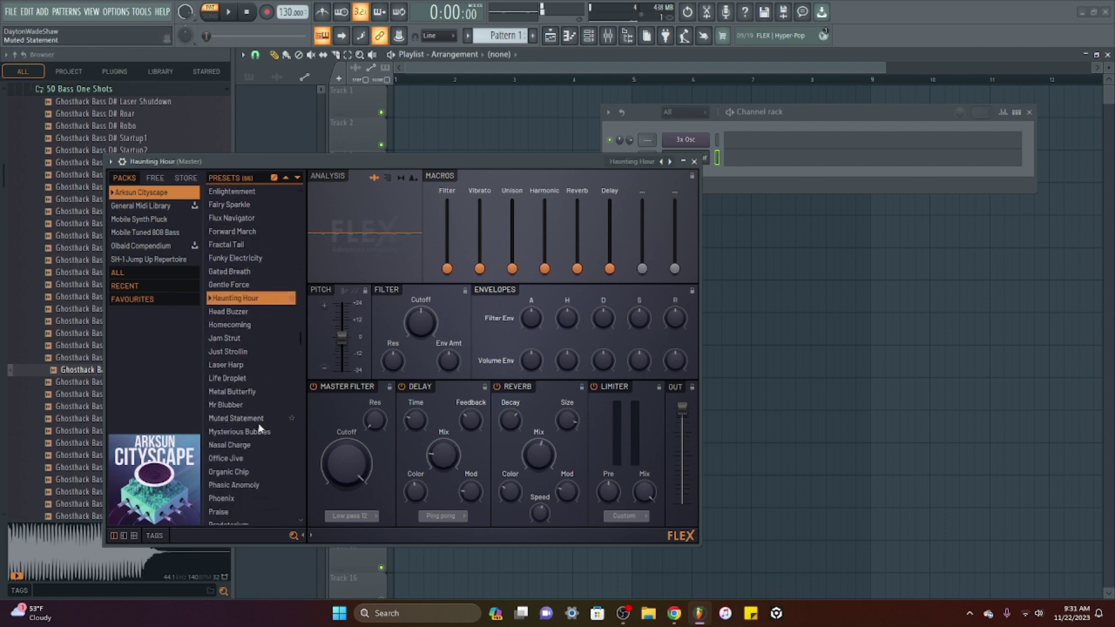
pyautogui.click(259, 429)
pyautogui.scroll(-2, 258, 429)
pyautogui.scroll(-1, 258, 423)
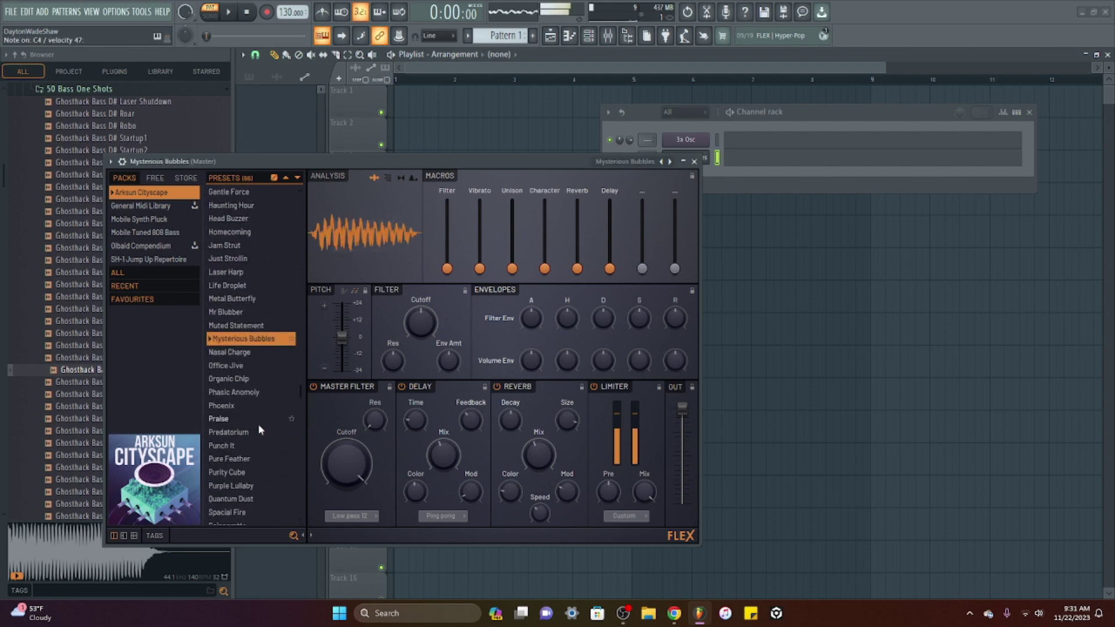
pyautogui.click(257, 422)
pyautogui.scroll(-2, 246, 439)
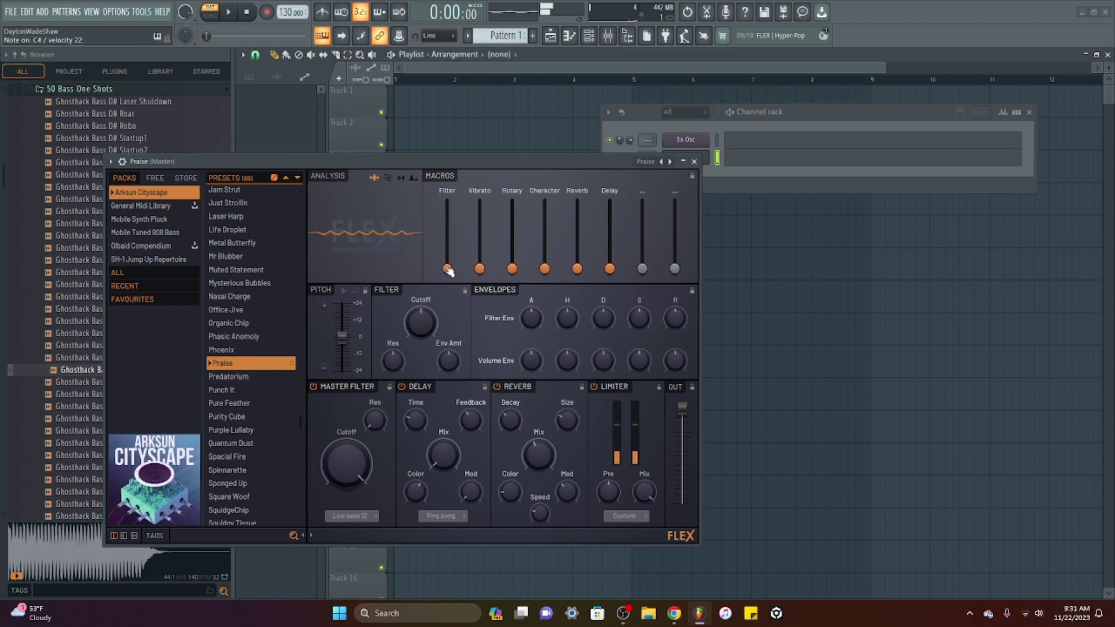
# Try the Filter, Vibrato, Rotary and Character macros on the Praise preset.
pyautogui.moveTo(447, 269)
pyautogui.mouseDown()
pyautogui.moveTo(446, 239)
pyautogui.moveTo(446, 269)
pyautogui.moveTo(479, 216)
pyautogui.mouseUp()
pyautogui.moveTo(511, 269); pyautogui.dragTo(544, 270)
pyautogui.scroll(7, 232, 349)
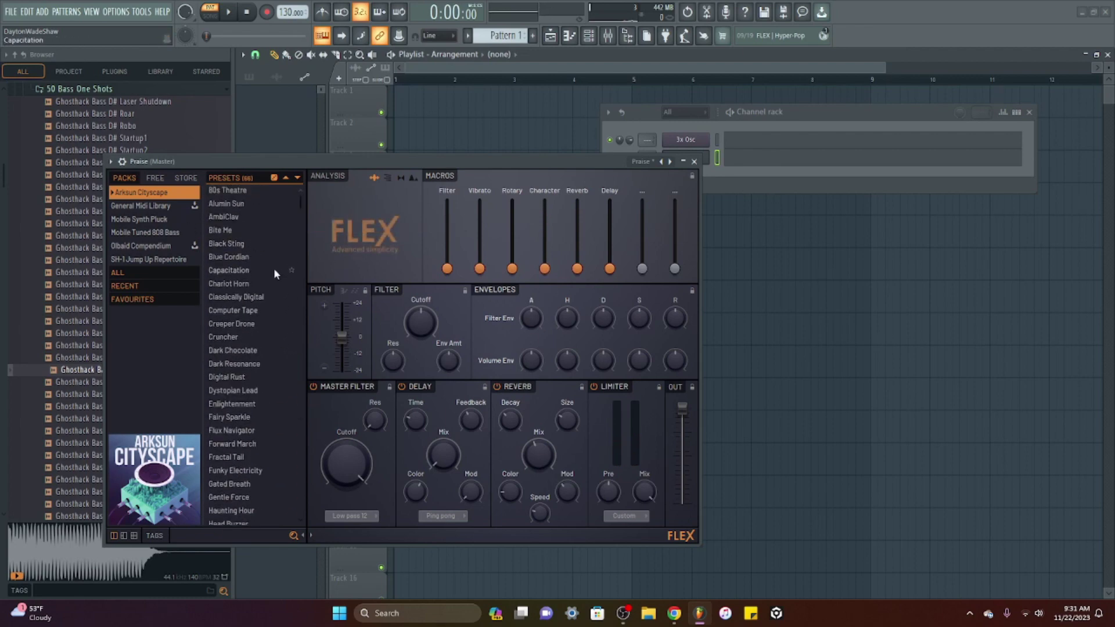
# In the Mobile Tuned 808 Bass pack, audition 808 Crushed, 808 Kicked, 808 Destroyed and 808 Punched, and load 808 Noised.
pyautogui.click(165, 180)
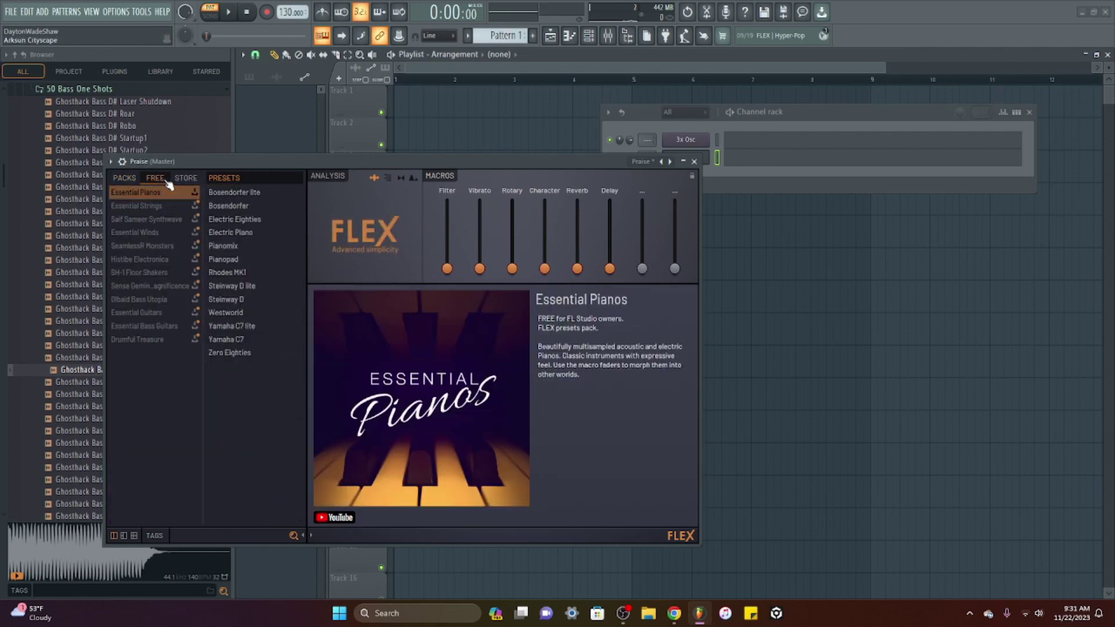
pyautogui.click(126, 178)
pyautogui.click(149, 232)
pyautogui.click(270, 270)
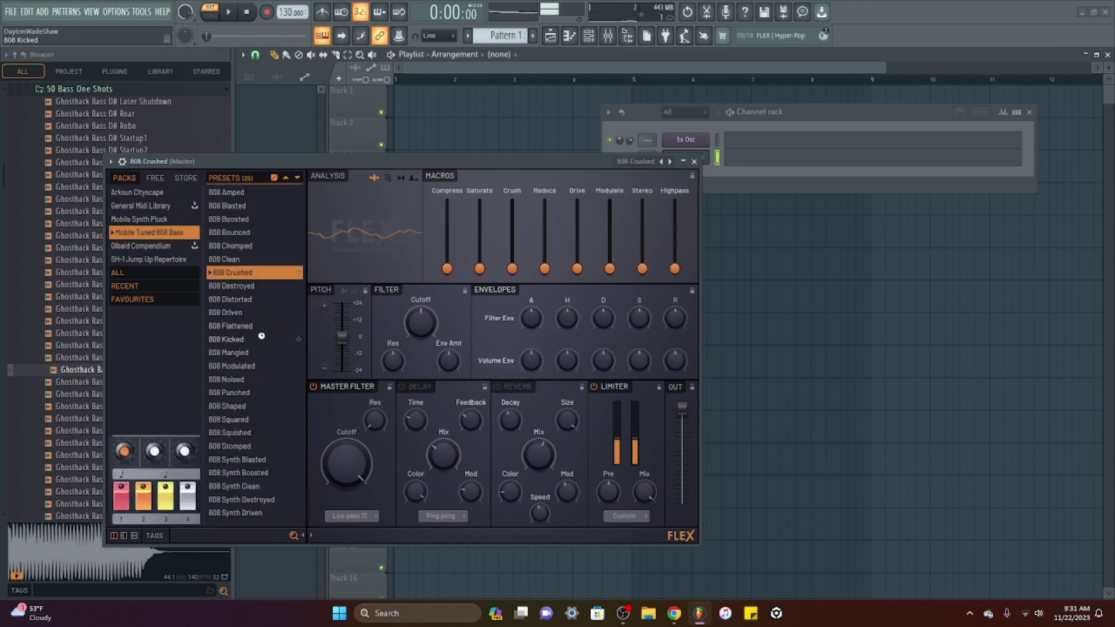
pyautogui.click(261, 338)
pyautogui.click(262, 285)
pyautogui.click(270, 394)
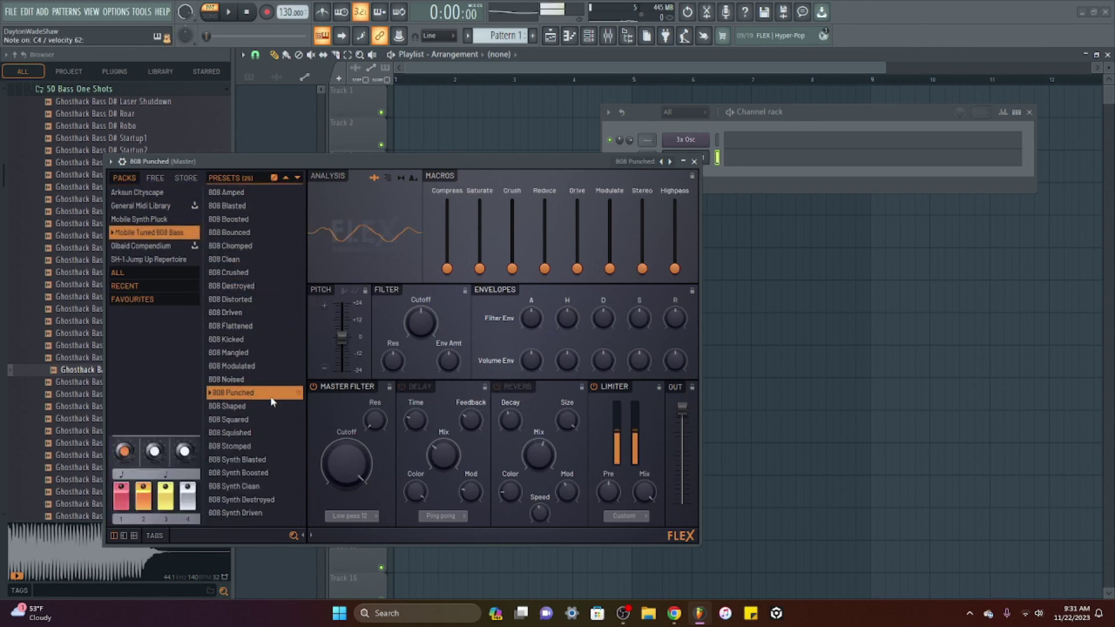
pyautogui.click(248, 380)
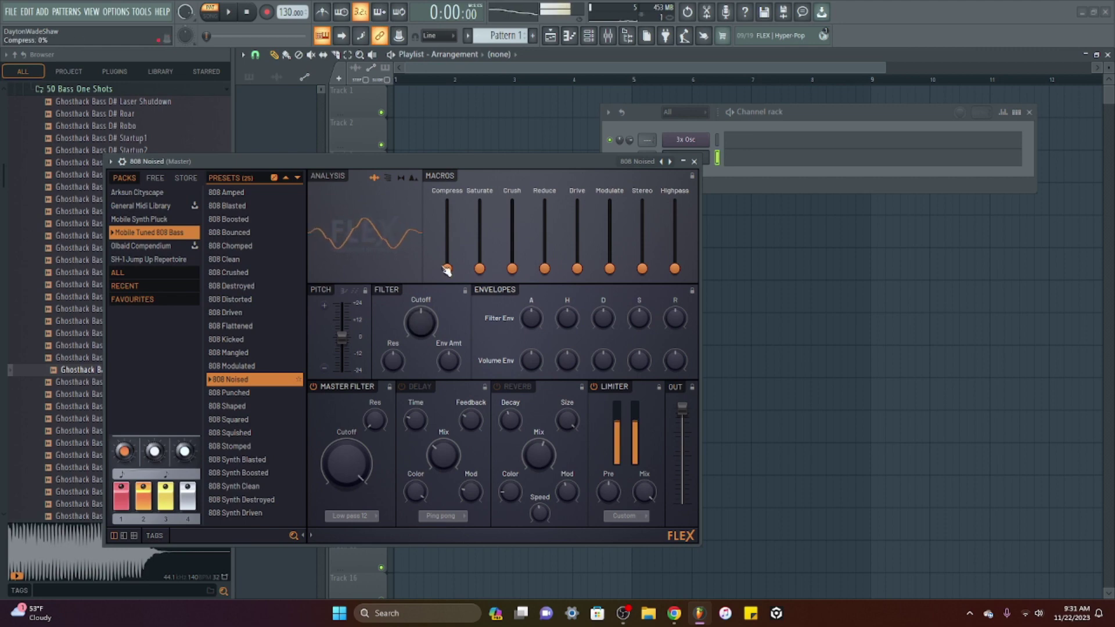
# Raise the Compress, Saturate, Crush, Drive and Highpass macros while playing the 808 Noised preset.
pyautogui.moveTo(447, 269); pyautogui.dragTo(446, 220)
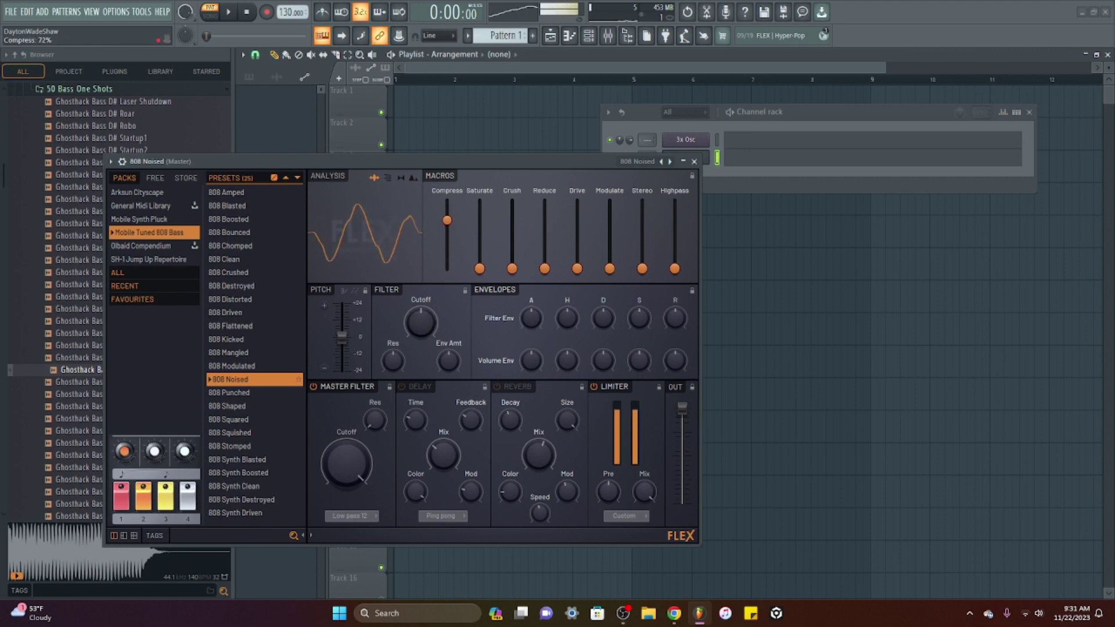
pyautogui.moveTo(479, 269); pyautogui.dragTo(480, 216)
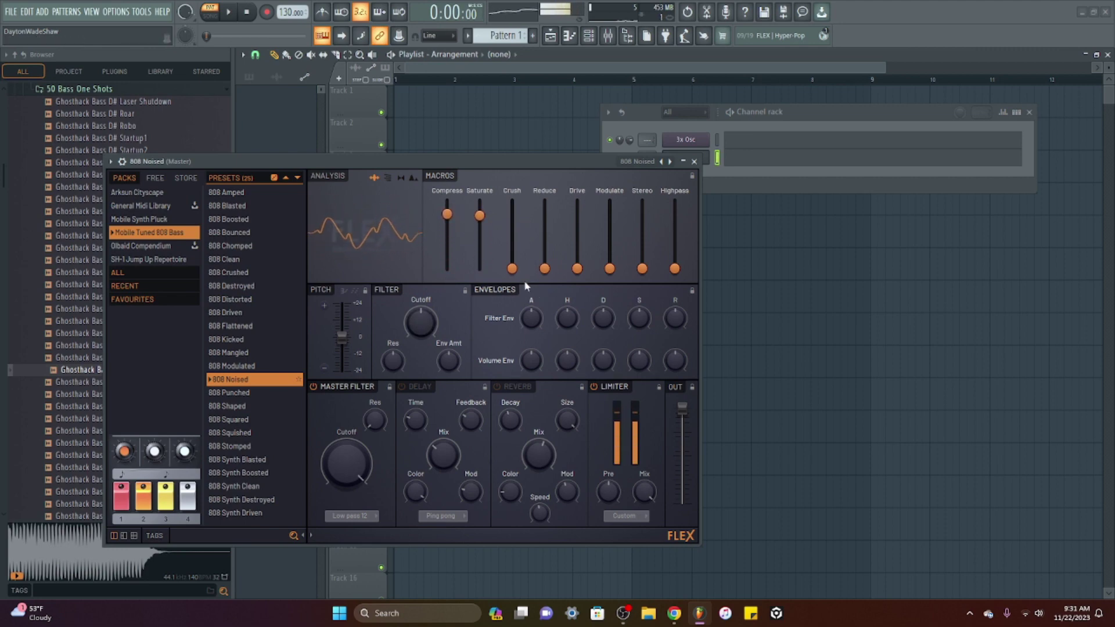
pyautogui.moveTo(512, 269); pyautogui.dragTo(511, 215)
pyautogui.moveTo(576, 269); pyautogui.dragTo(577, 222)
pyautogui.moveTo(674, 269); pyautogui.dragTo(609, 202)
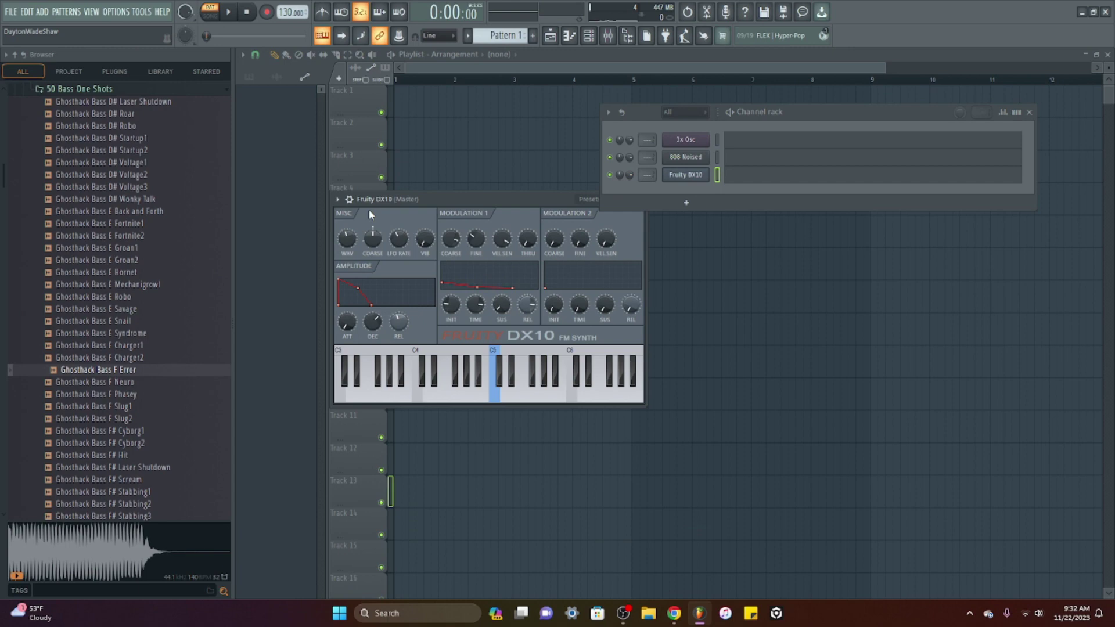
# Detach the Fruity DX10 plugin window and move it away from the Channel rack.
pyautogui.click(337, 199)
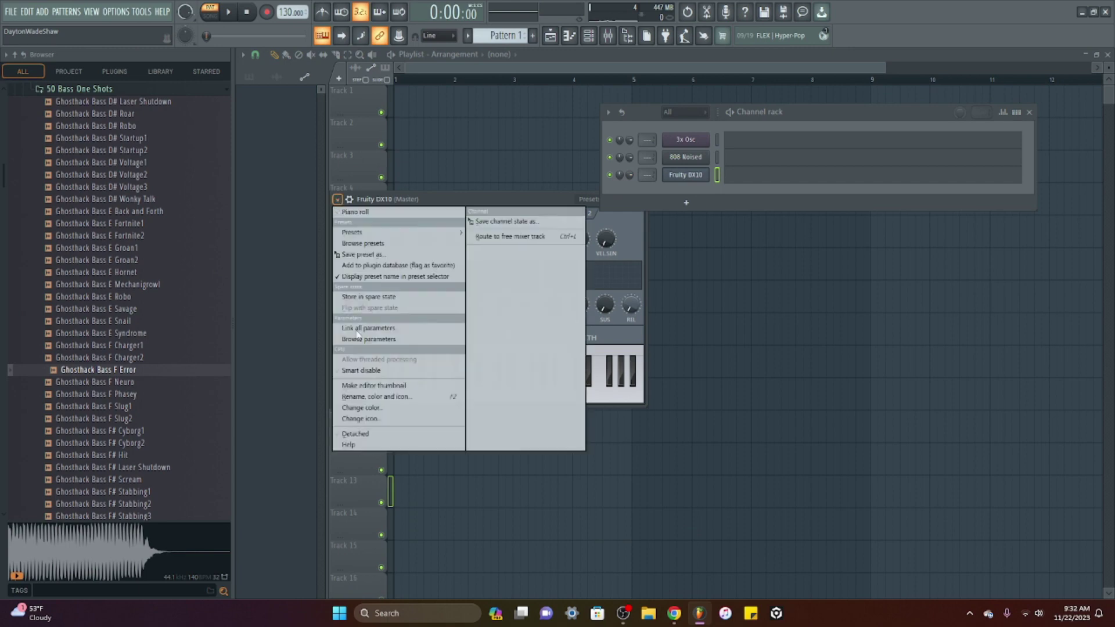
pyautogui.click(346, 436)
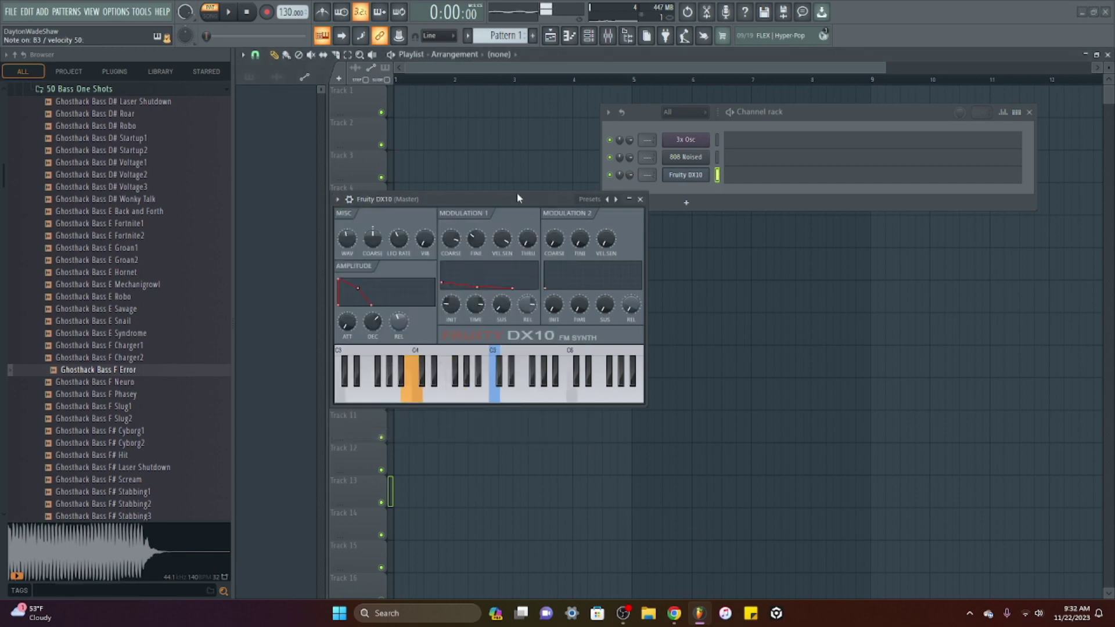
pyautogui.moveTo(516, 193); pyautogui.dragTo(464, 236)
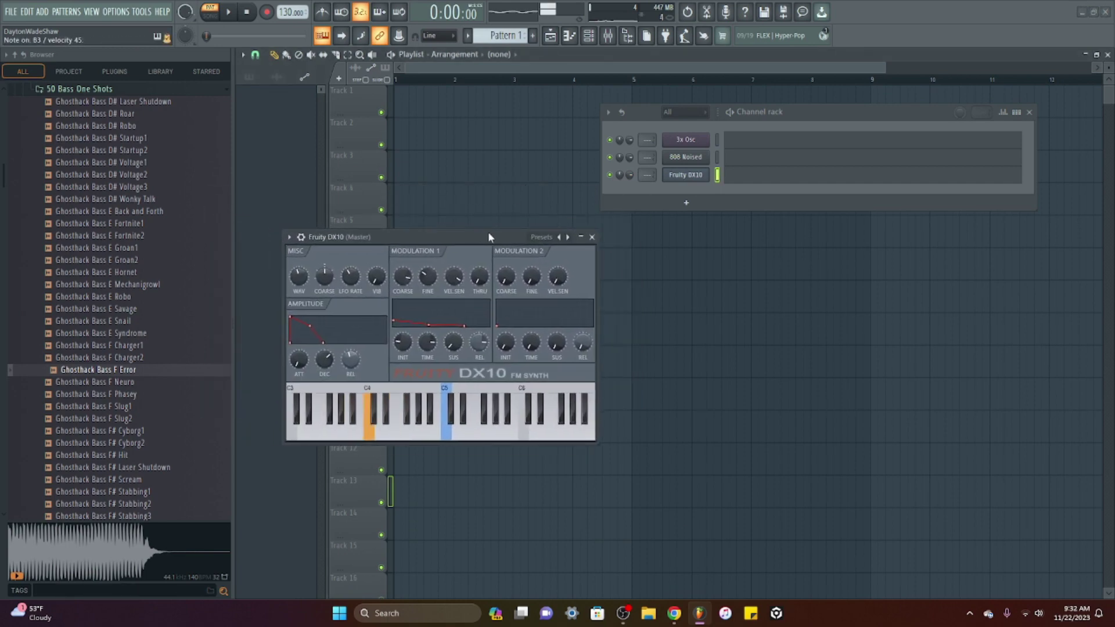
# Cycle the Fruity DX10 presets from Bass Pluck up to Chunky Bass, and close the plugin window.
pyautogui.click(567, 237)
pyautogui.rightClick(568, 238)
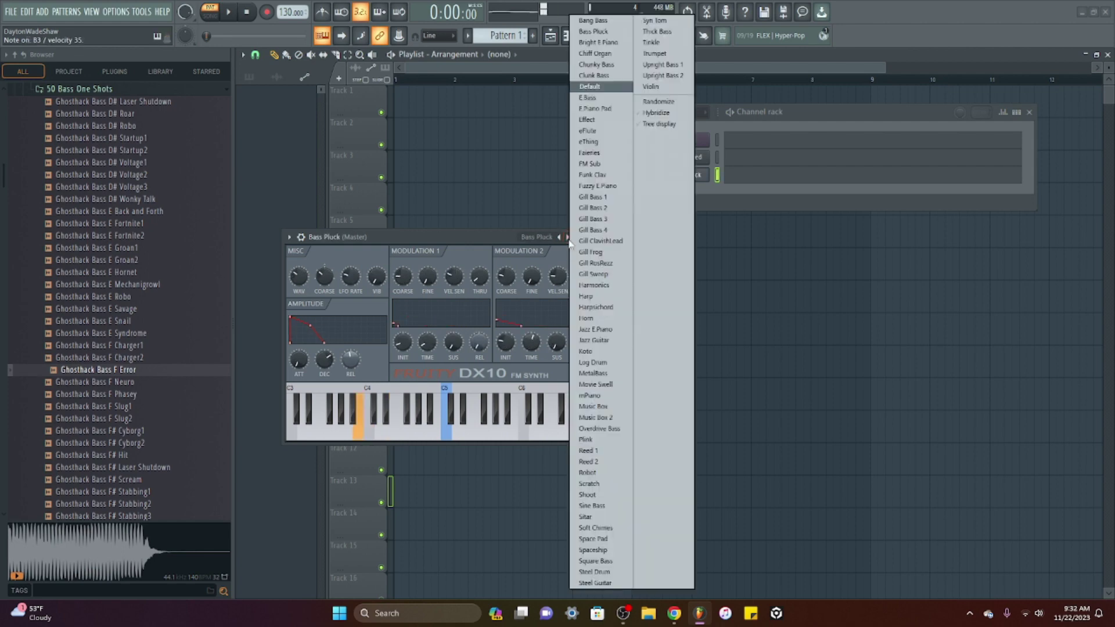
pyautogui.click(567, 237)
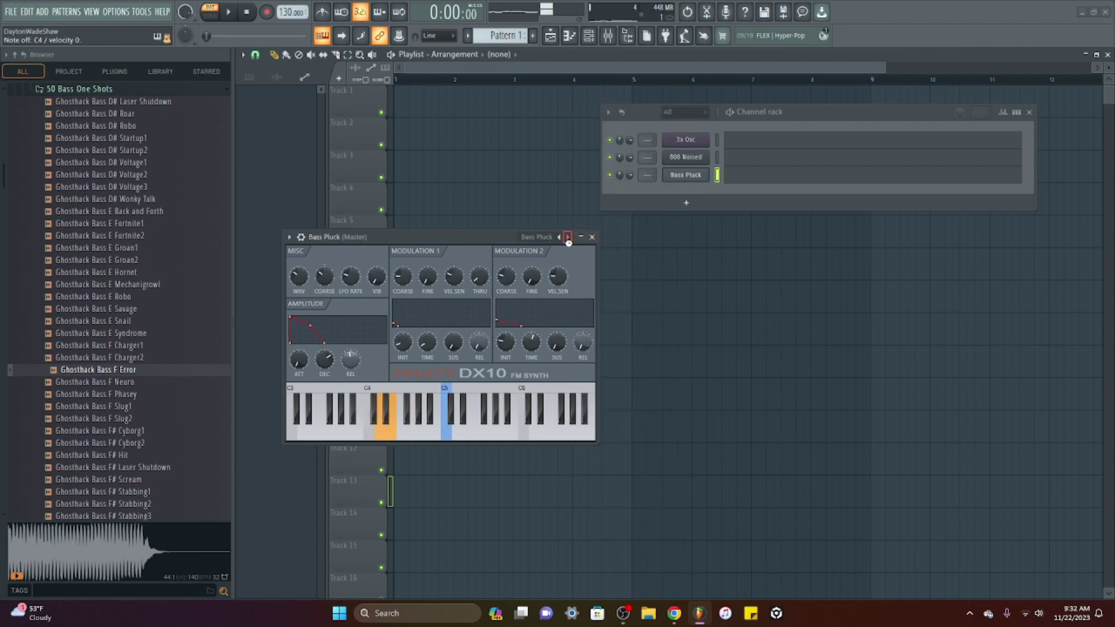
pyautogui.click(568, 237)
pyautogui.click(567, 237)
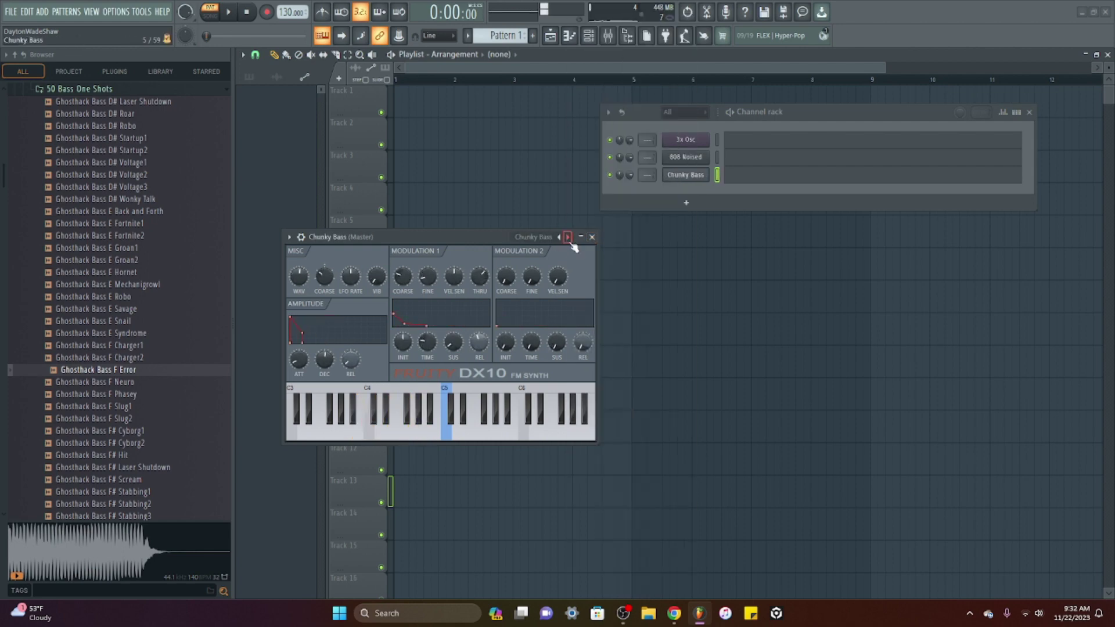
pyautogui.click(592, 238)
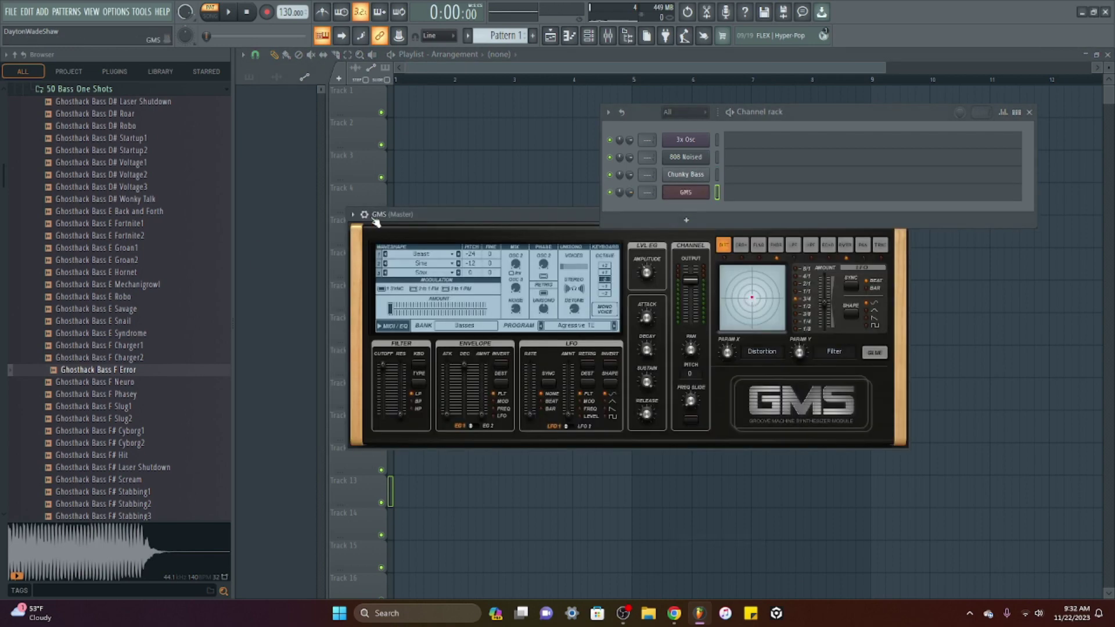
# Detach the GMS plugin window, move it clear of the Channel rack and play its starting preset.
pyautogui.click(353, 214)
pyautogui.click(394, 450)
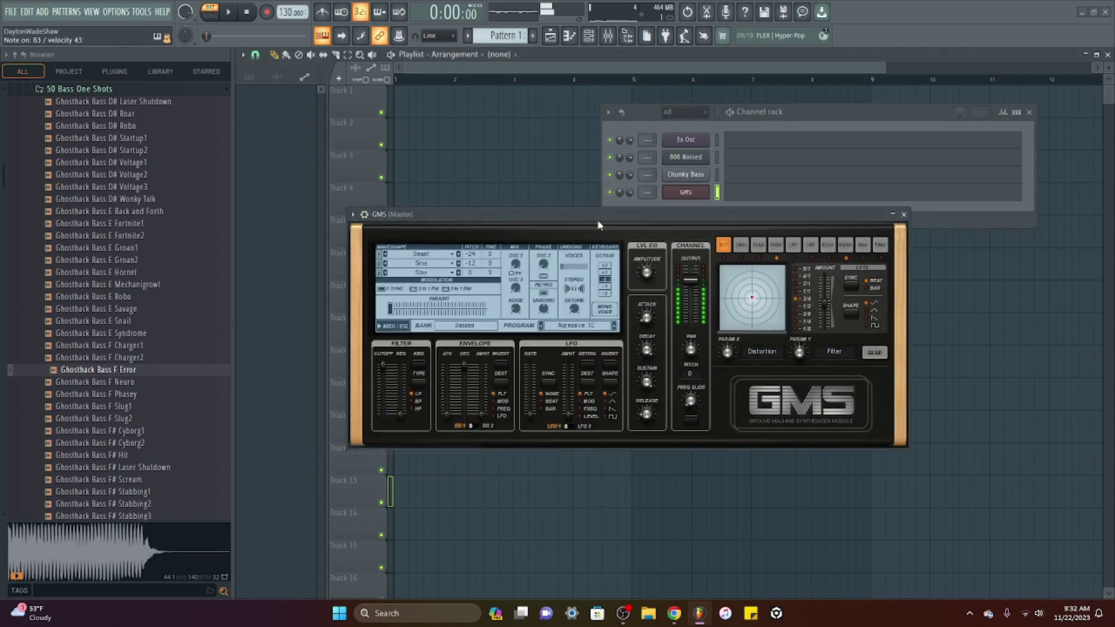
pyautogui.moveTo(597, 219); pyautogui.dragTo(523, 249)
pyautogui.press('b')
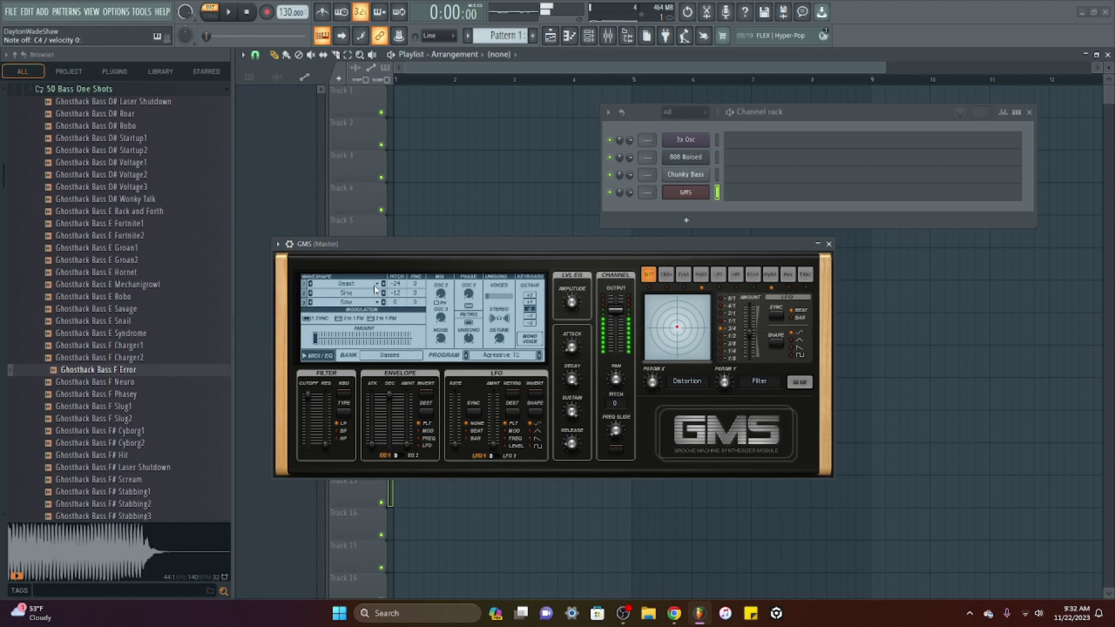
# In the GMS presets library, audition Space Boots TE from Special Effects and Landing TE from Pads & Textures, and load Crushkeys from Leads & Synths.
pyautogui.click(525, 356)
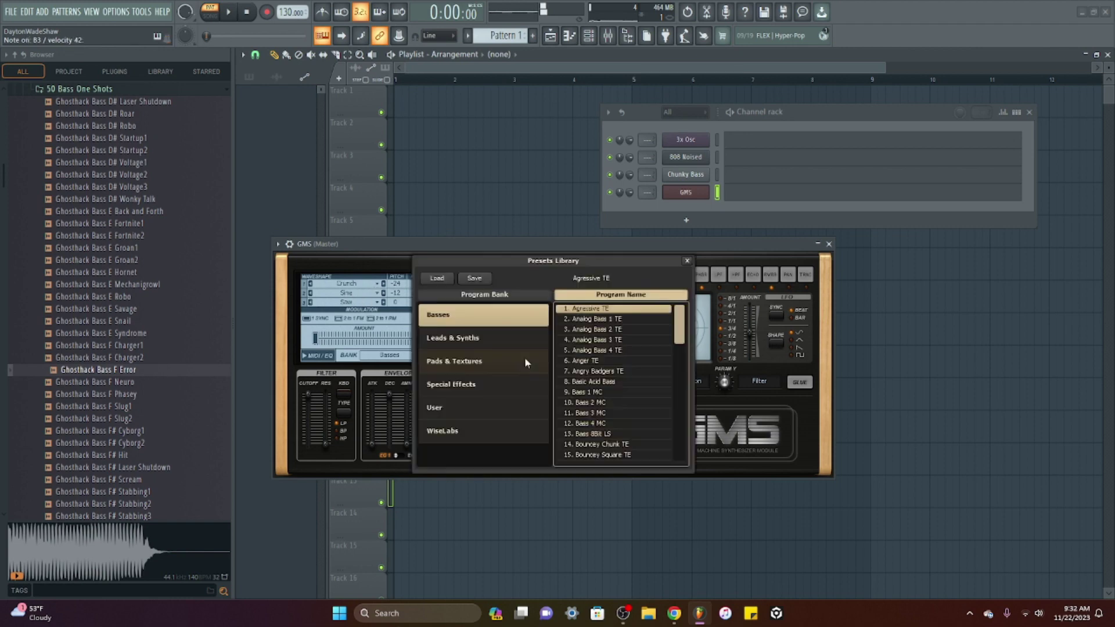
pyautogui.click(483, 386)
pyautogui.click(608, 361)
pyautogui.click(596, 350)
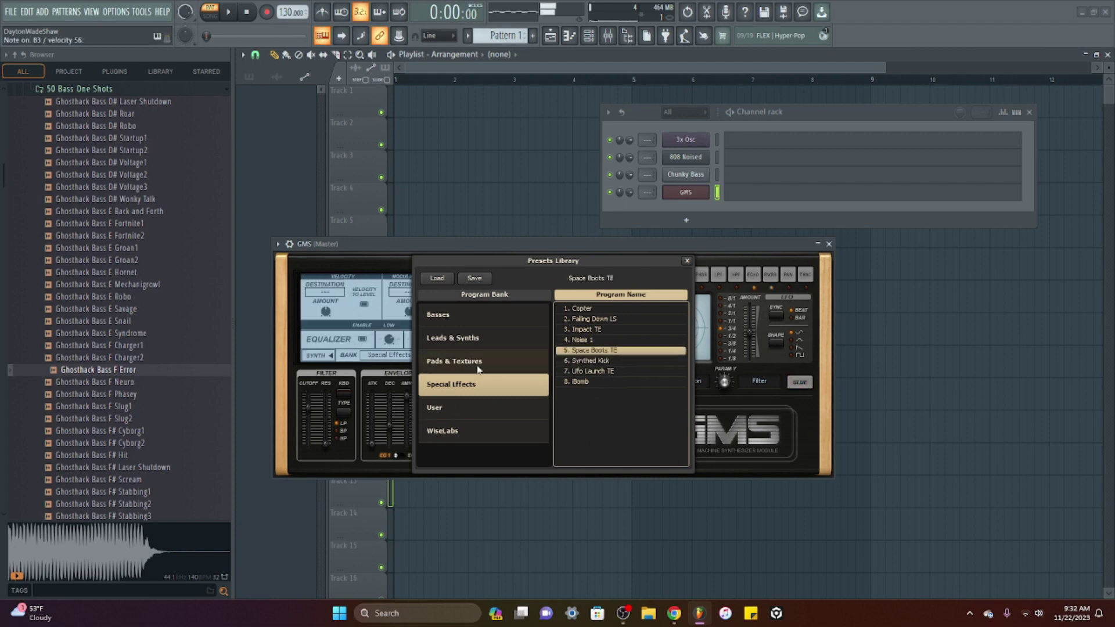
pyautogui.click(465, 361)
pyautogui.click(590, 350)
pyautogui.click(587, 381)
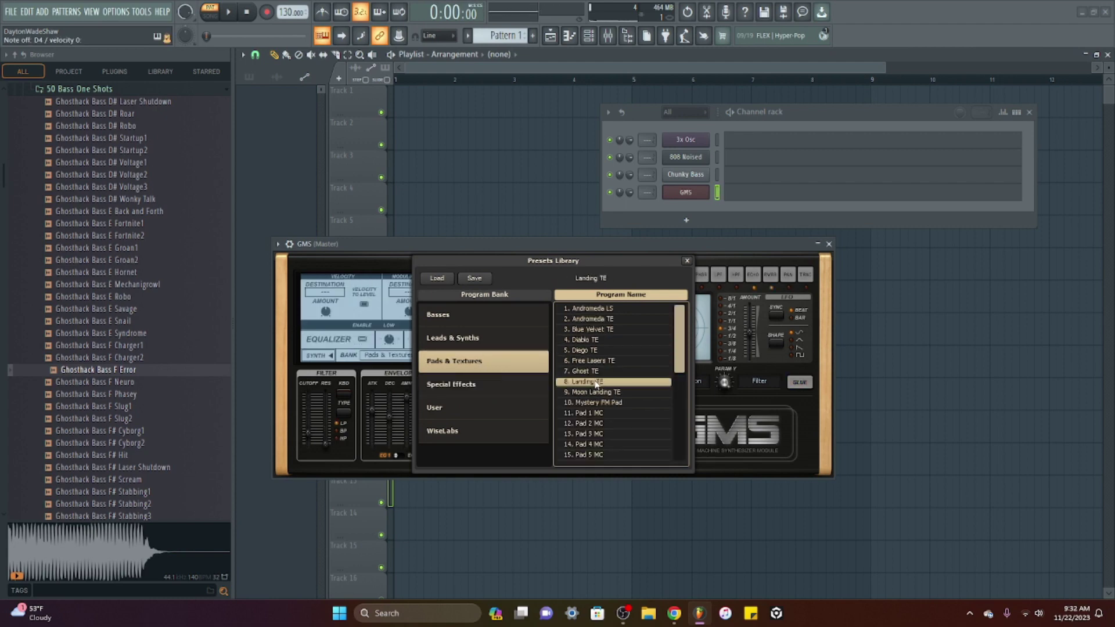
pyautogui.click(598, 320)
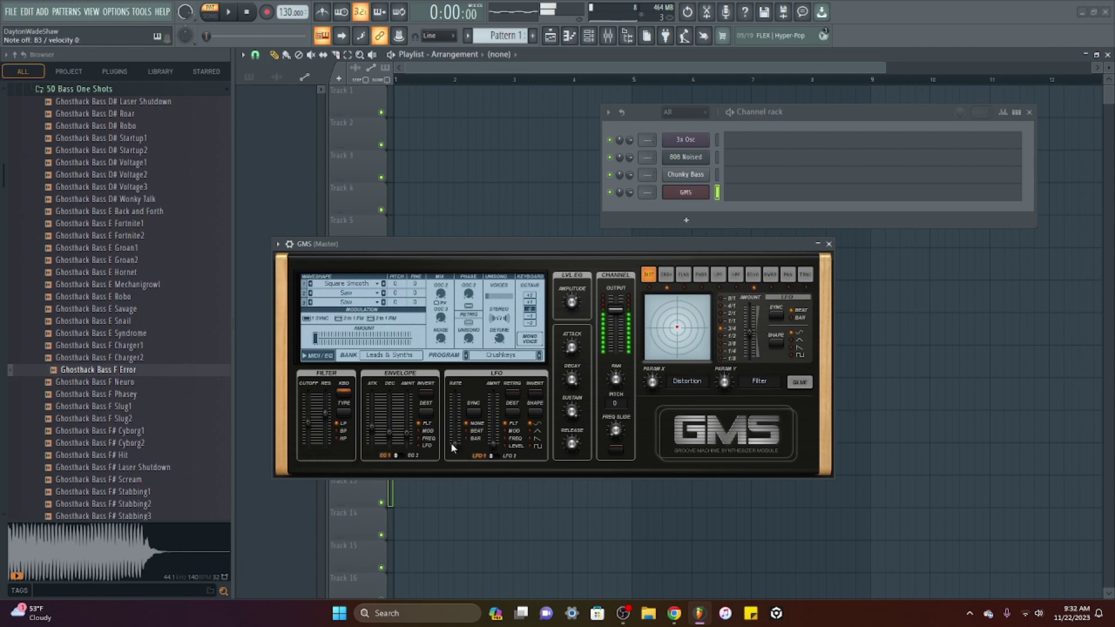
# Raise the GMS LFO amount to 0.89 % and set the LFO rate to 1/4 while playing notes.
pyautogui.moveTo(455, 443); pyautogui.dragTo(455, 408)
pyautogui.moveTo(497, 441); pyautogui.dragTo(493, 413)
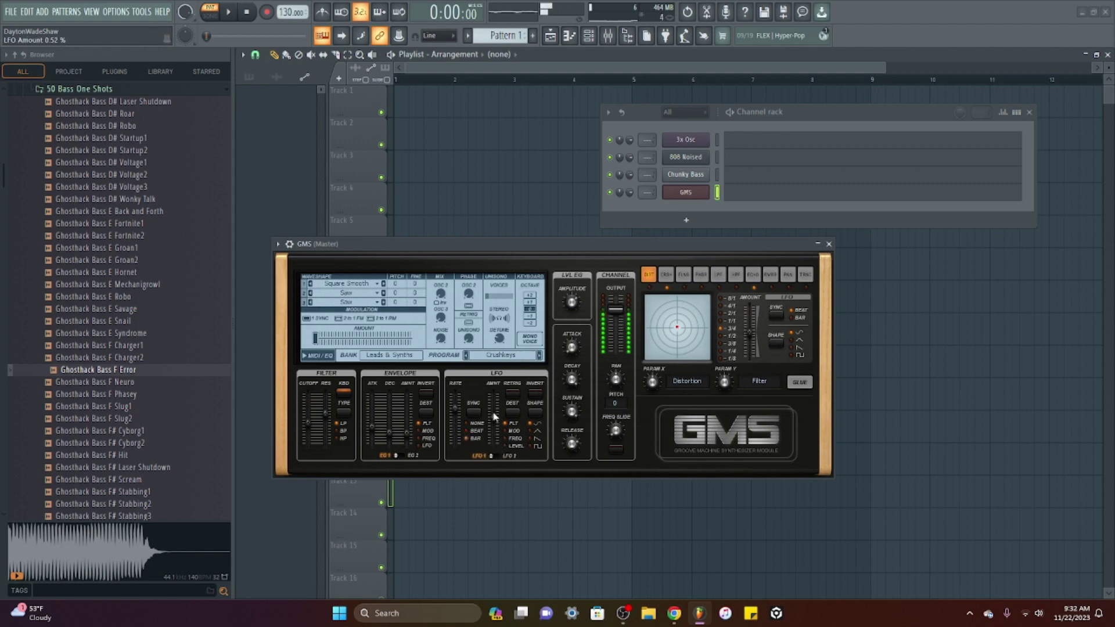
pyautogui.press('x')
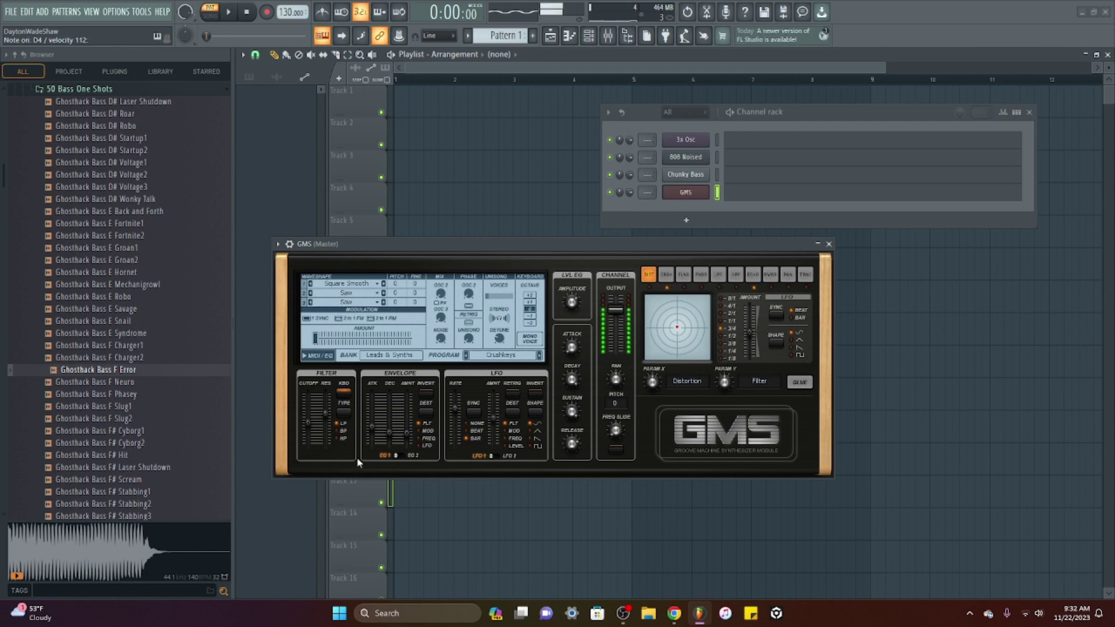
pyautogui.scroll(3, 494, 425)
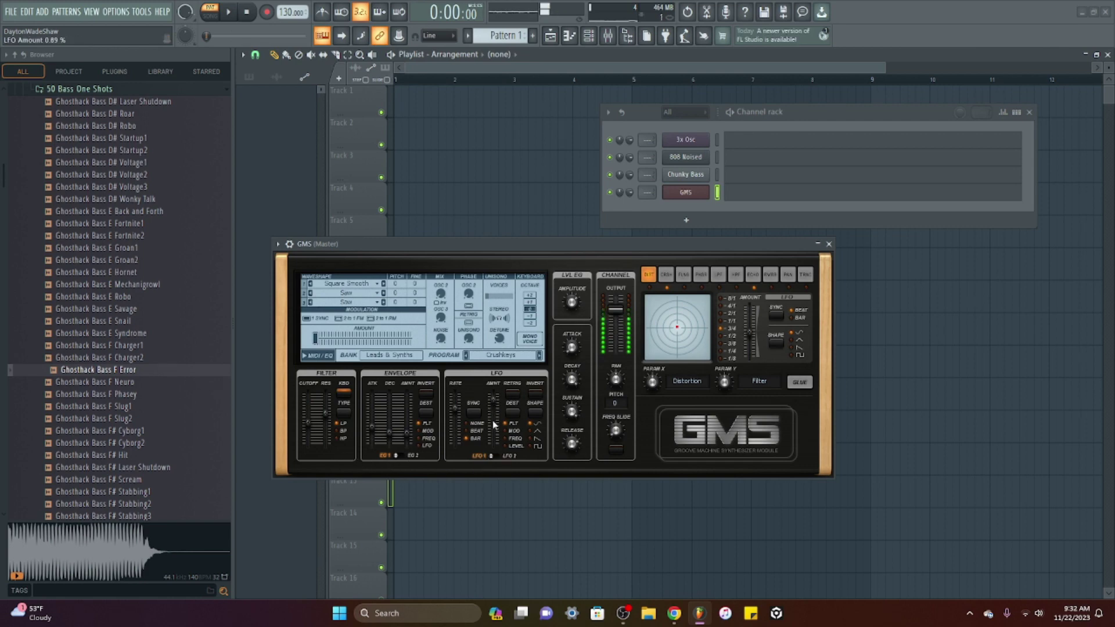
pyautogui.press('x')
pyautogui.press('x')
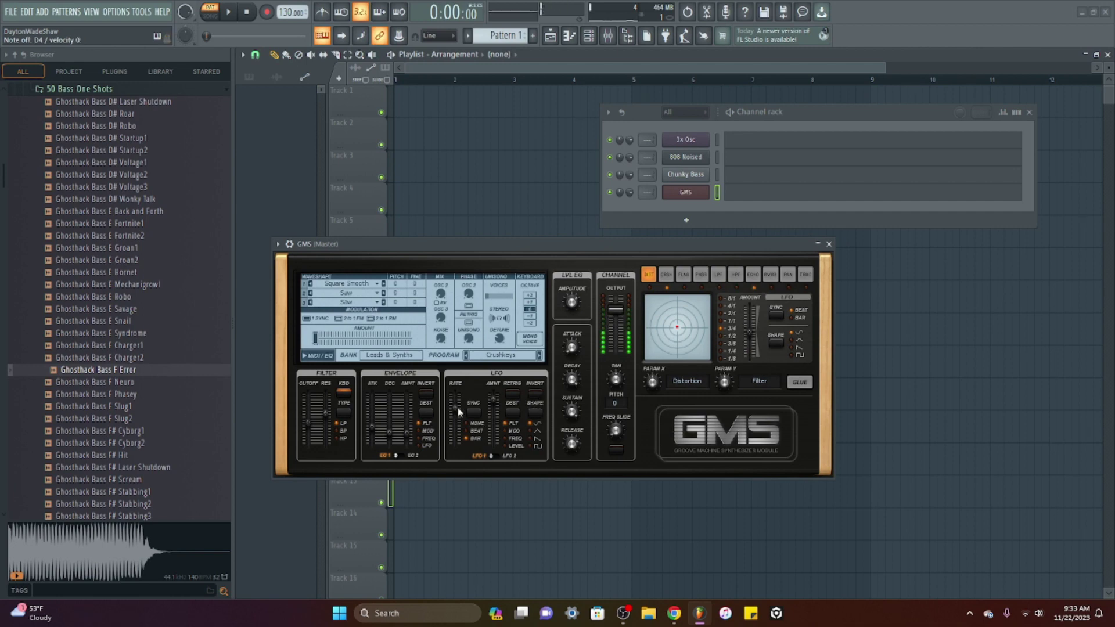
pyautogui.moveTo(458, 408); pyautogui.dragTo(458, 402)
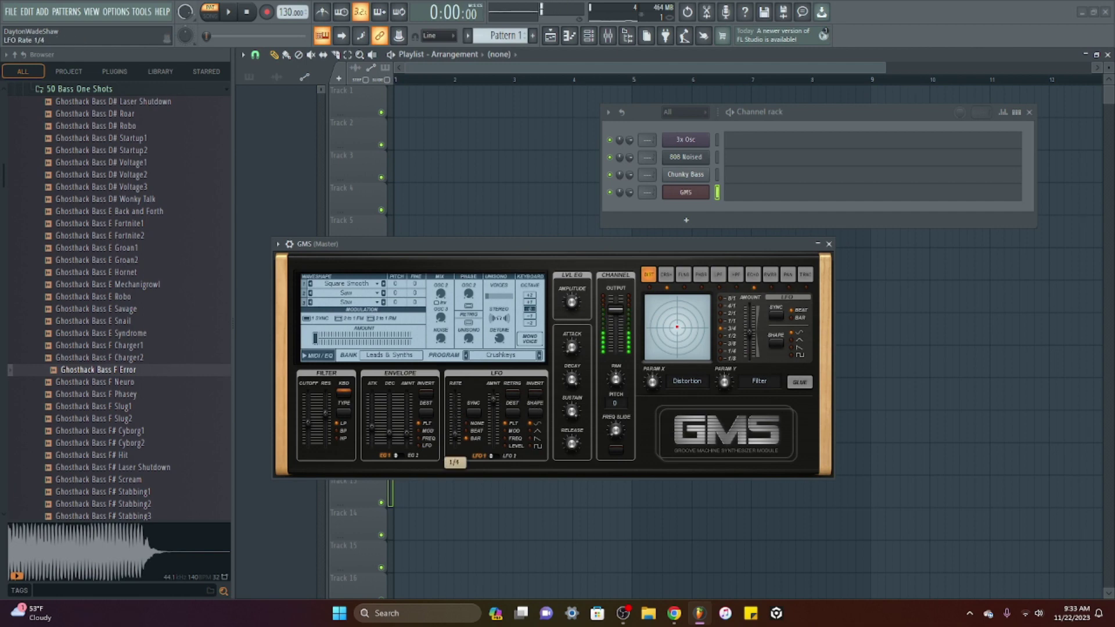
# Try the GMS Distortion effect's X/Y pad while playing a note, and deactivate the Echo effect.
pyautogui.click(695, 303)
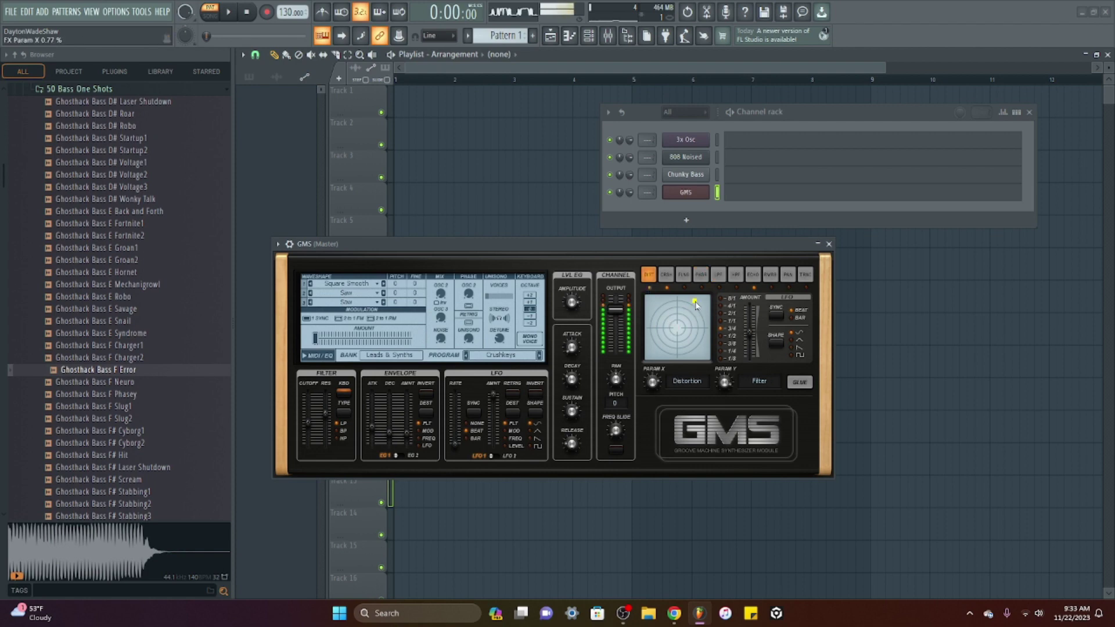
pyautogui.press('x')
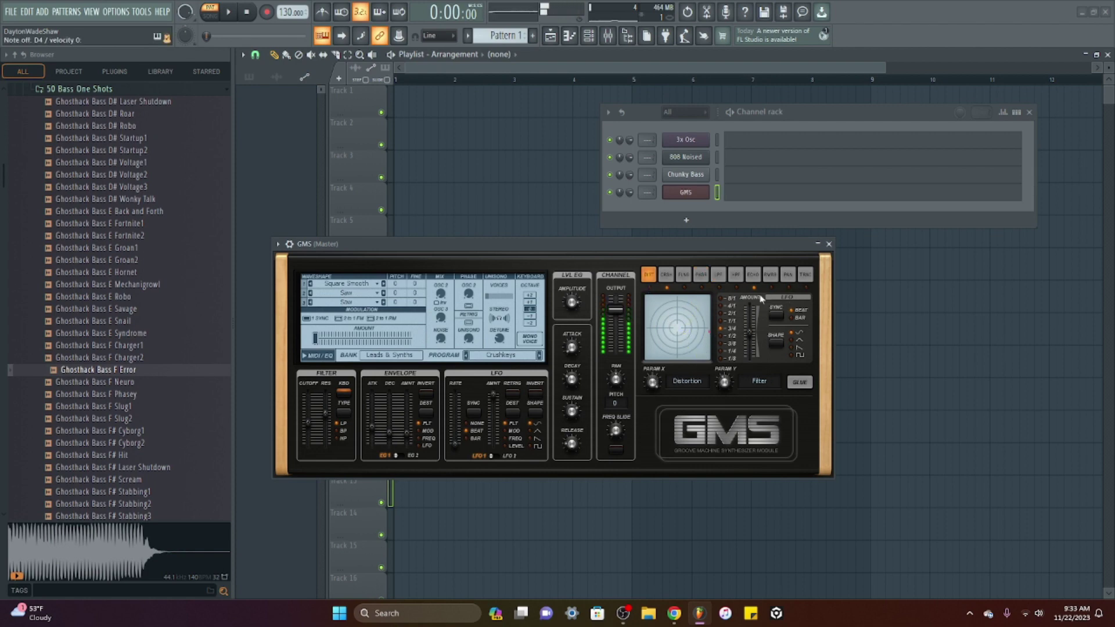
pyautogui.click(753, 274)
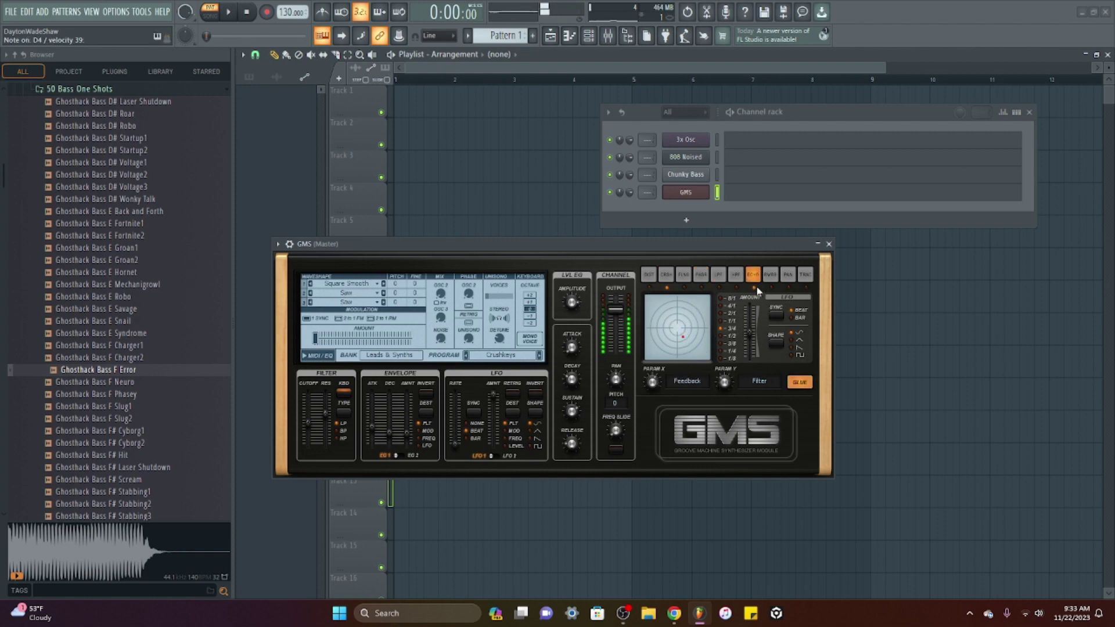
pyautogui.click(792, 385)
# View the Crush effect, activate the Distortion effect in GMS and close the plugin window.
pyautogui.click(666, 277)
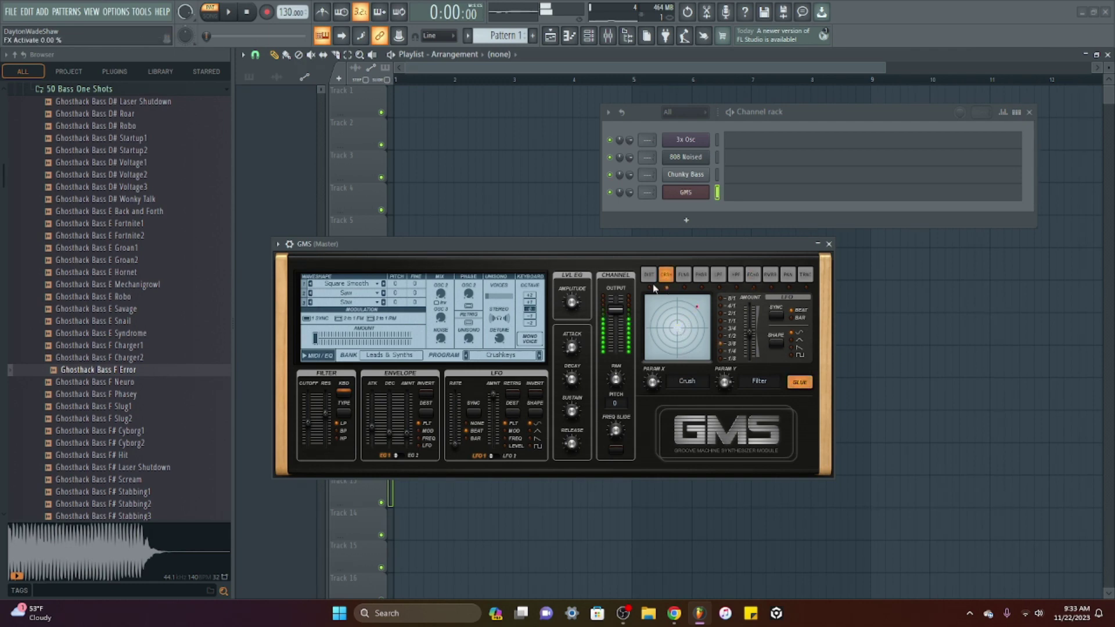
pyautogui.click(648, 275)
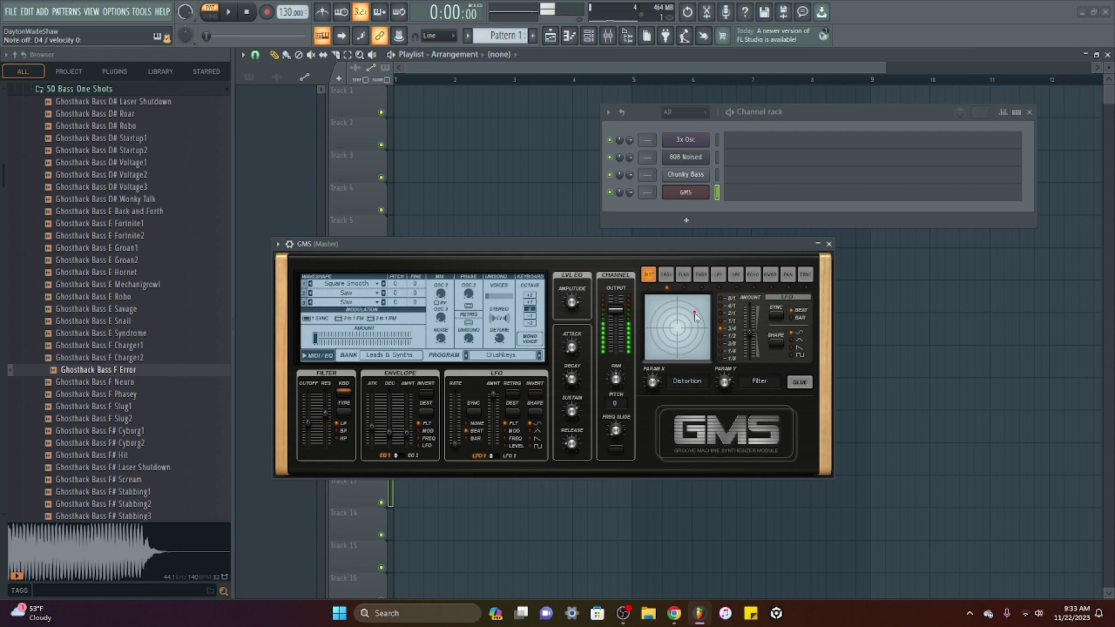
pyautogui.click(796, 383)
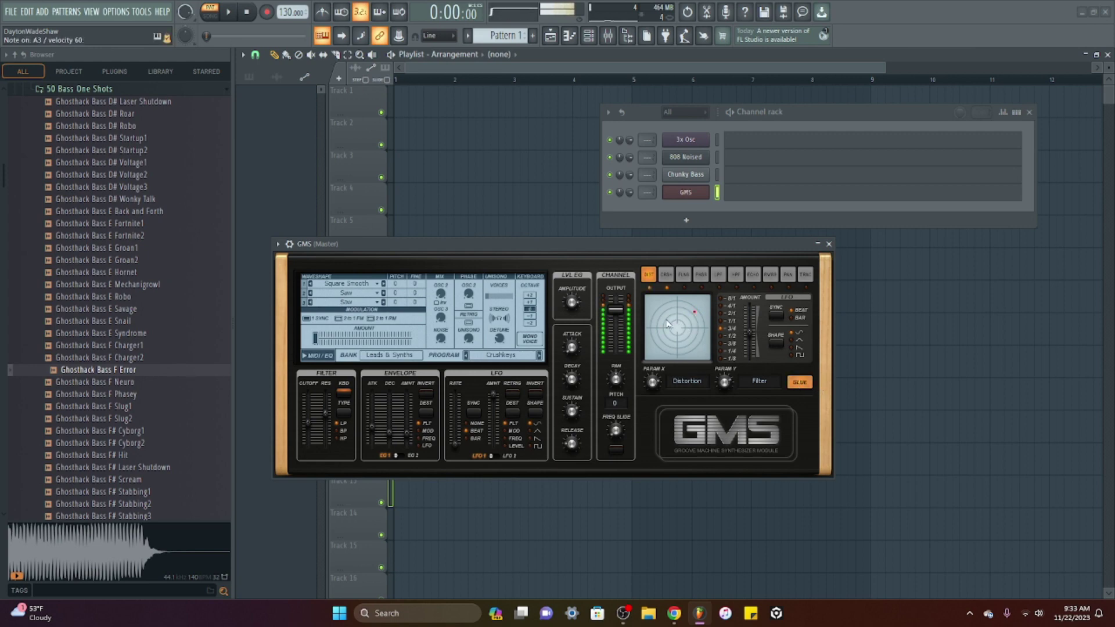
pyautogui.click(828, 244)
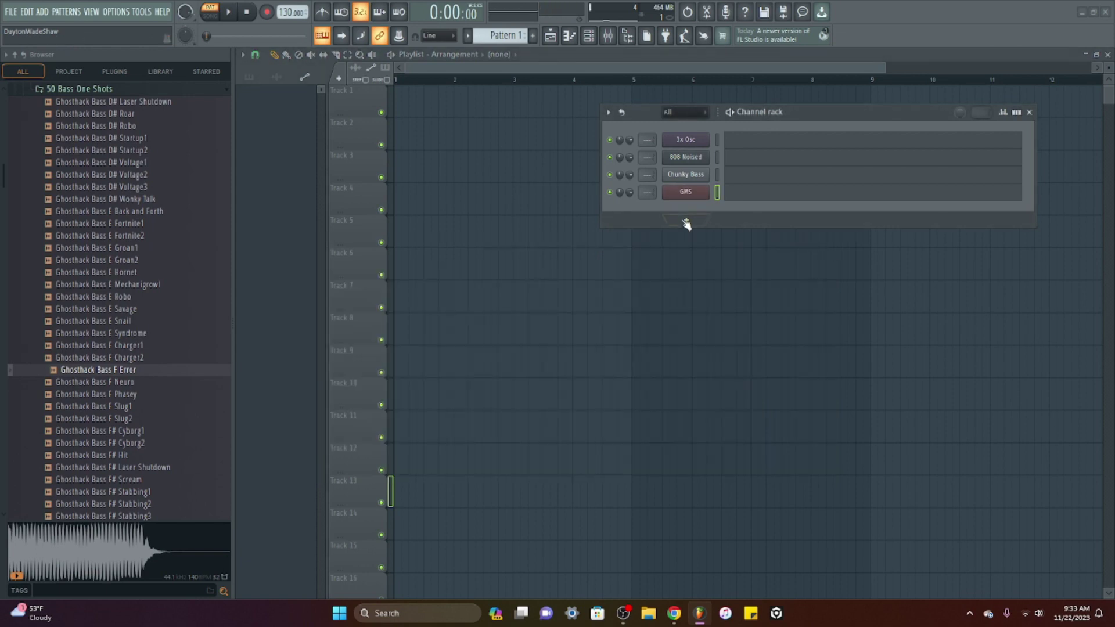
# Add Harmless to the Channel rack, and detach its window and move it lower on the screen.
pyautogui.click(685, 220)
pyautogui.click(693, 550)
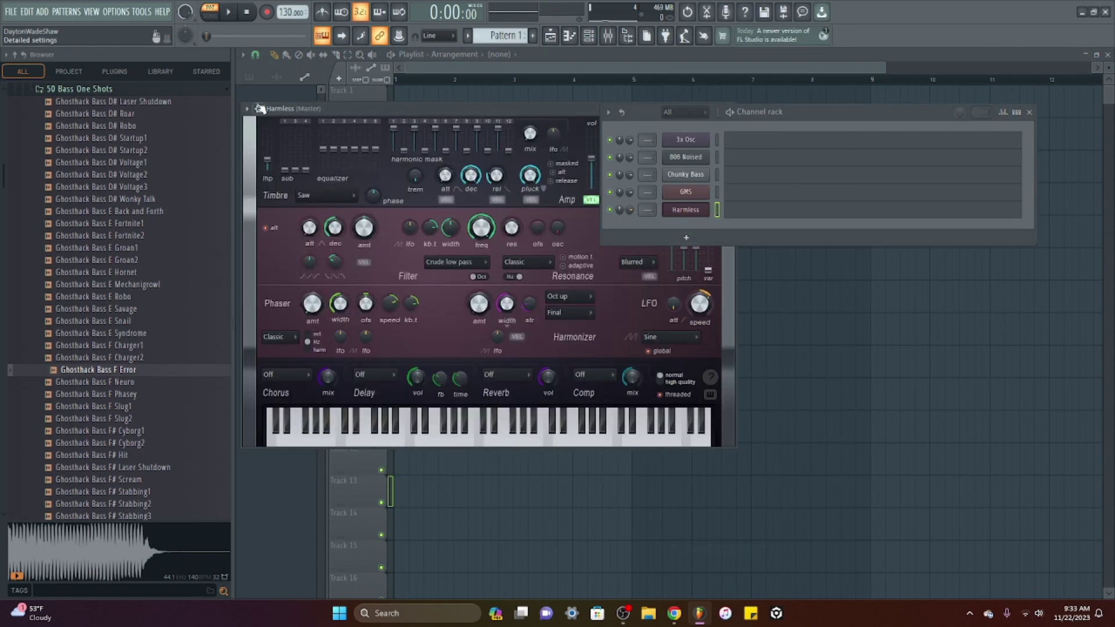
pyautogui.click(258, 110)
pyautogui.click(408, 163)
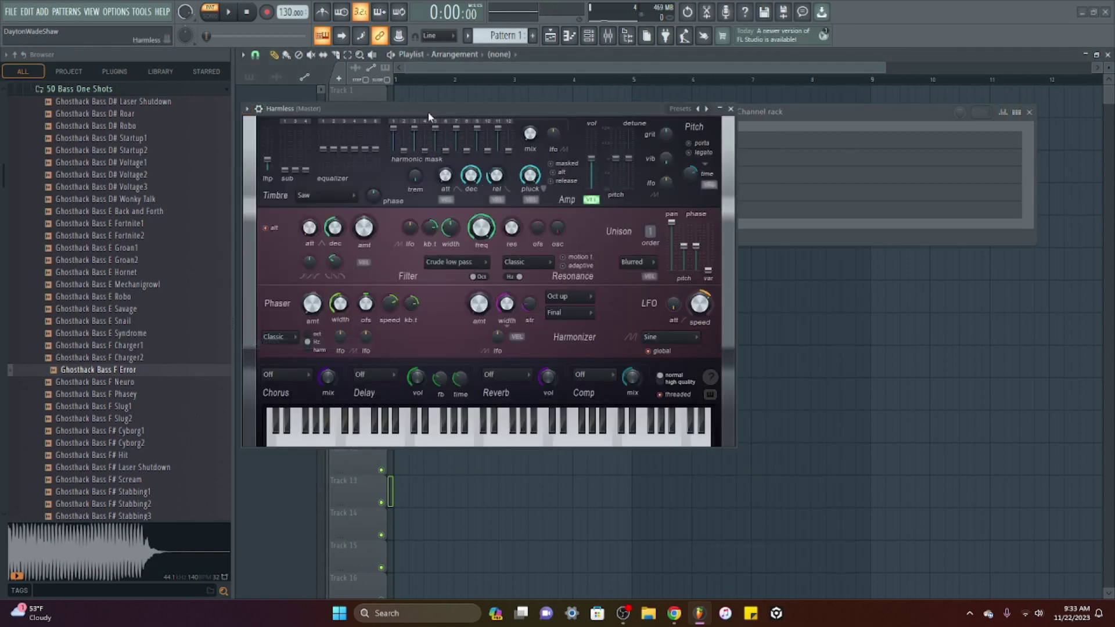
pyautogui.moveTo(428, 114); pyautogui.dragTo(341, 227)
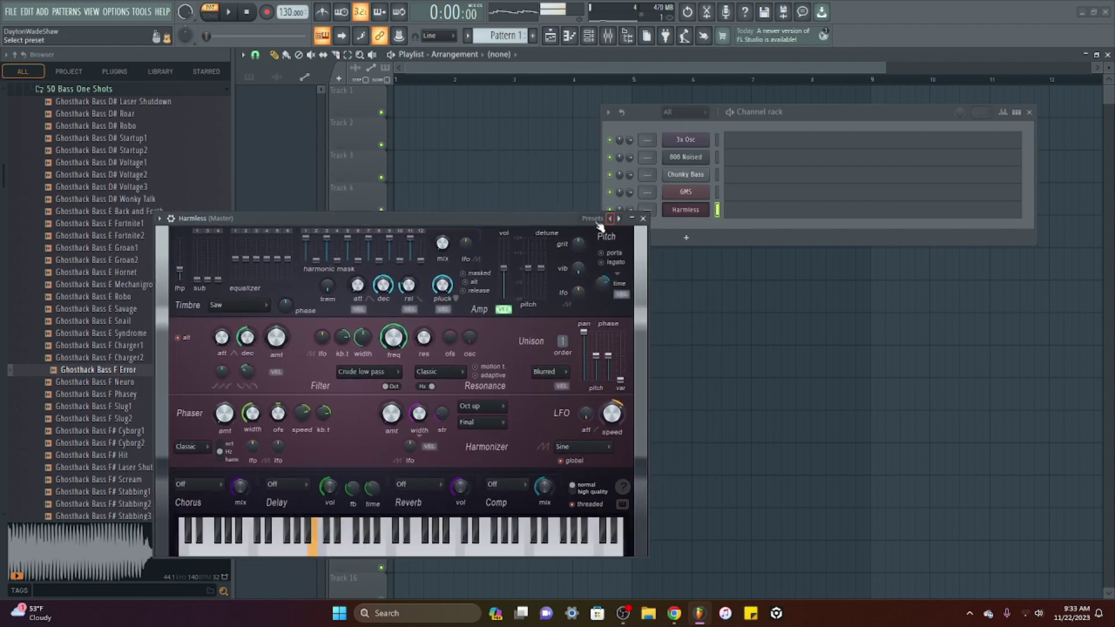
pyautogui.moveTo(426, 219); pyautogui.dragTo(465, 217)
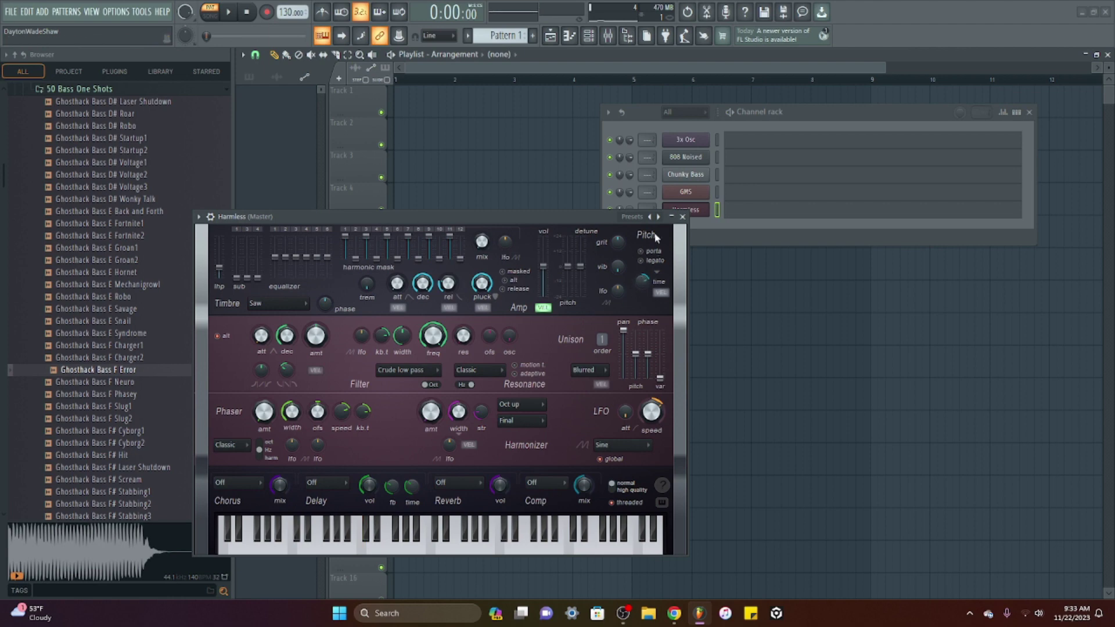
# Audition Harmless presets including Bassline 2 GOL, Bit Wobbly AG and Boulder AG, ending on DX Bass 2 FG, and close the plugin window.
pyautogui.click(658, 217)
pyautogui.click(658, 217)
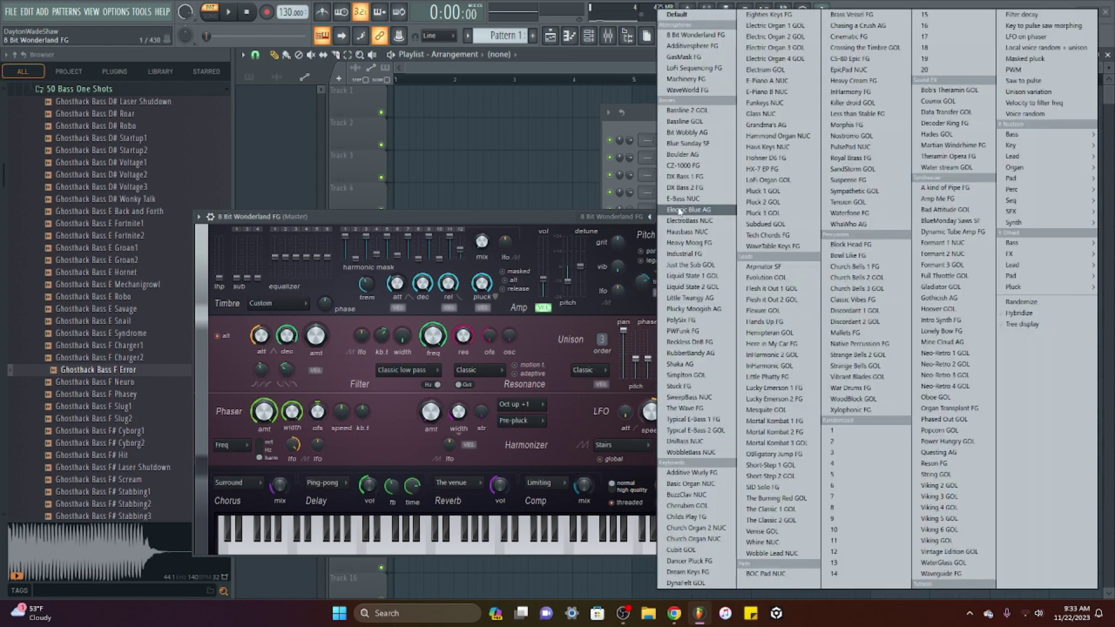
pyautogui.click(686, 111)
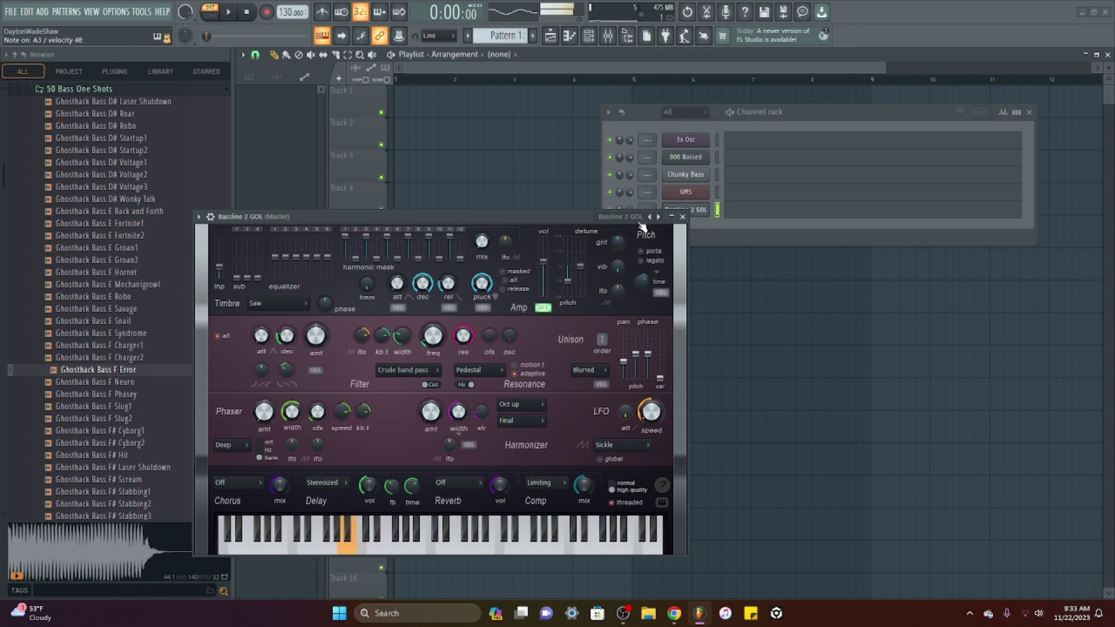
pyautogui.click(659, 217)
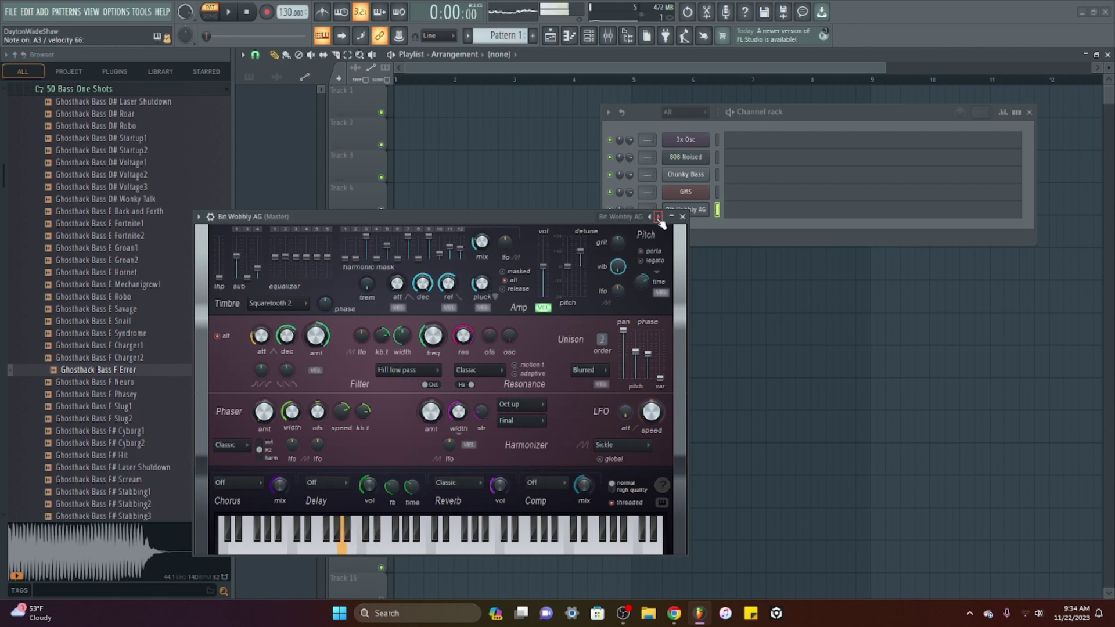
pyautogui.click(659, 218)
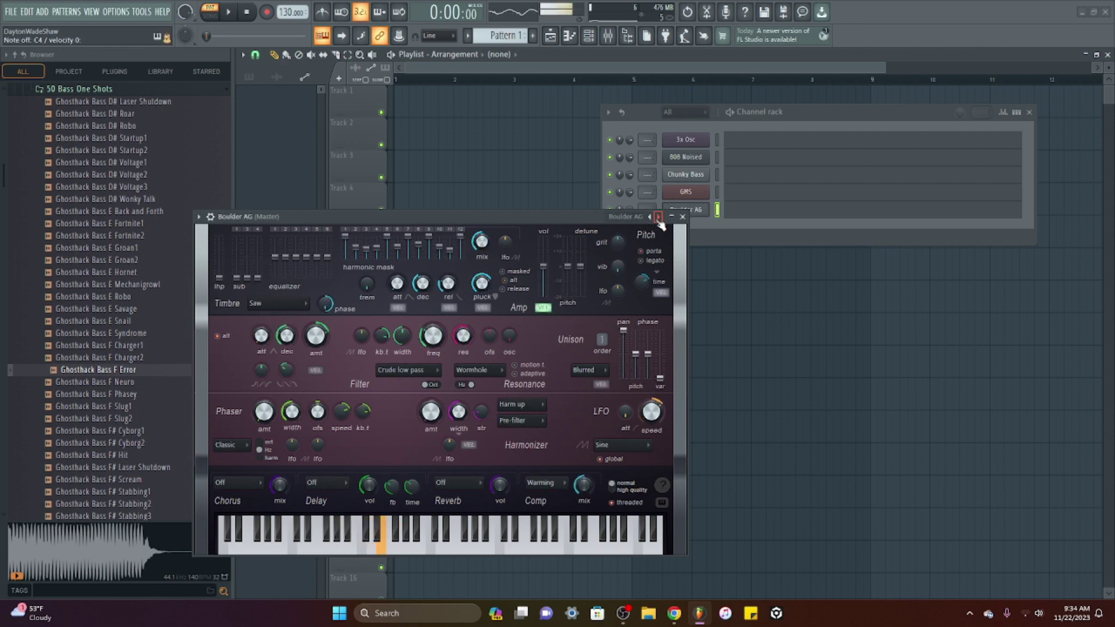
pyautogui.click(658, 218)
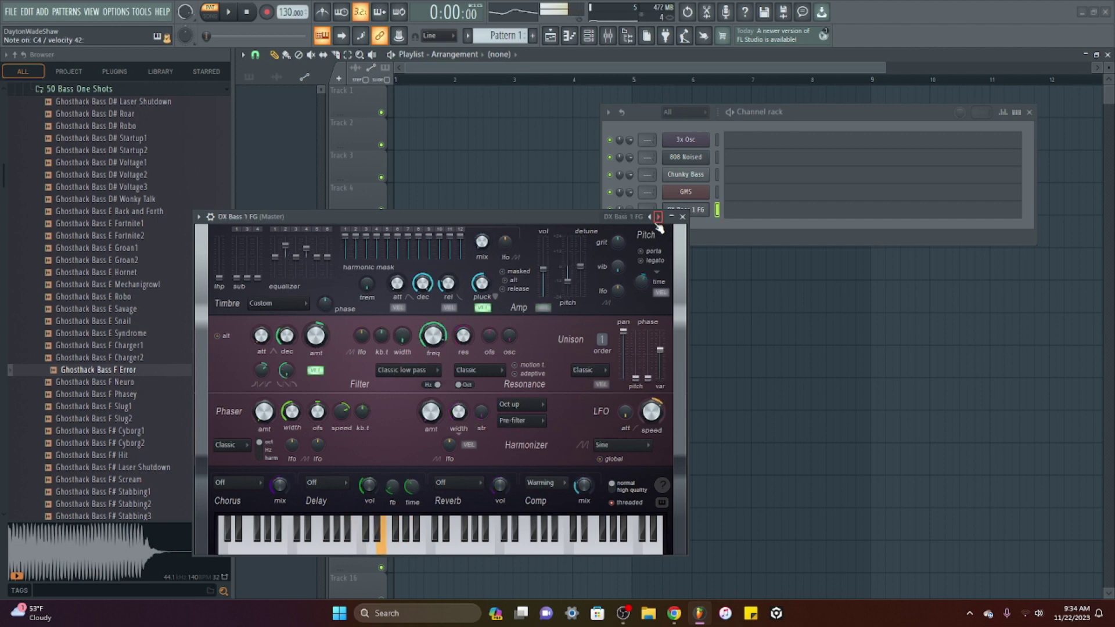
pyautogui.click(683, 217)
# Add MiniSynth to the Channel rack, and detach its window and move it below the rack.
pyautogui.click(666, 236)
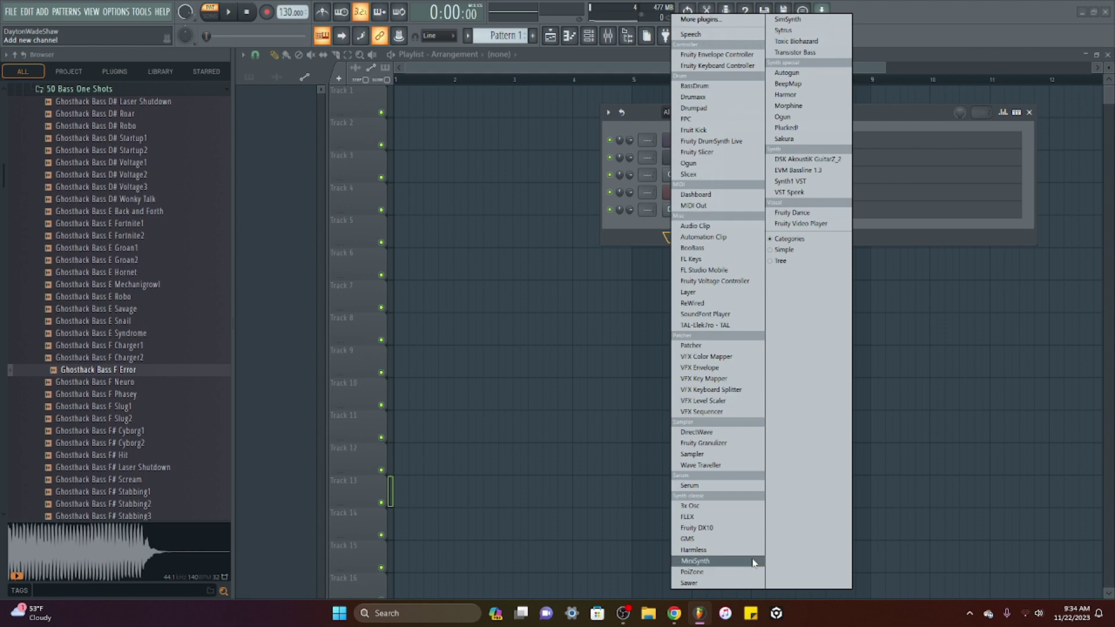
pyautogui.click(694, 561)
pyautogui.click(261, 124)
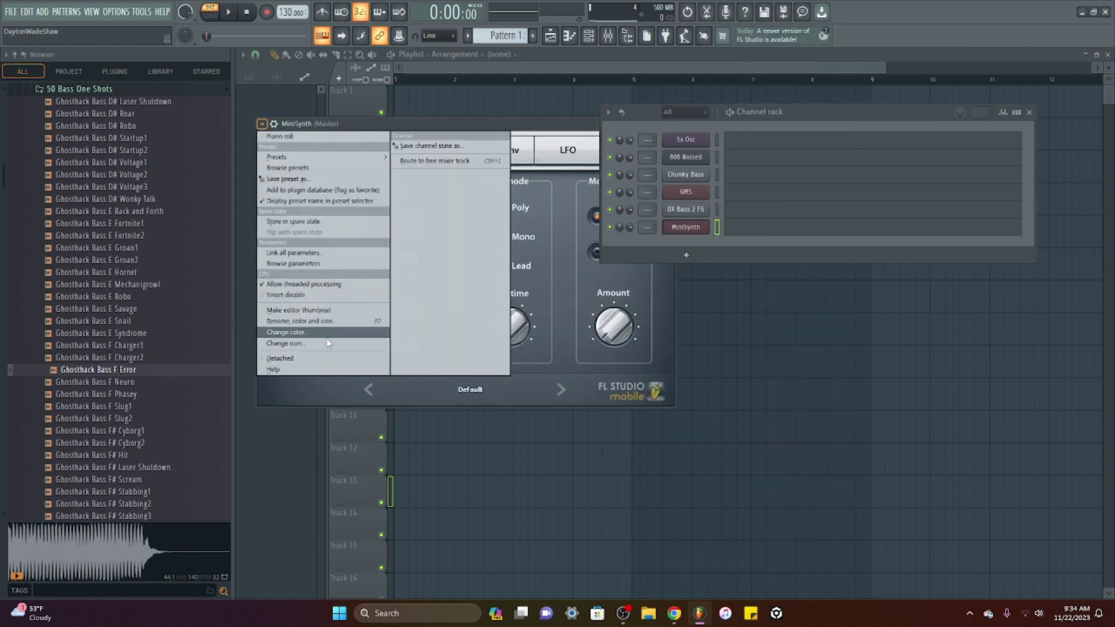
pyautogui.click(280, 358)
pyautogui.moveTo(463, 134); pyautogui.dragTo(479, 260)
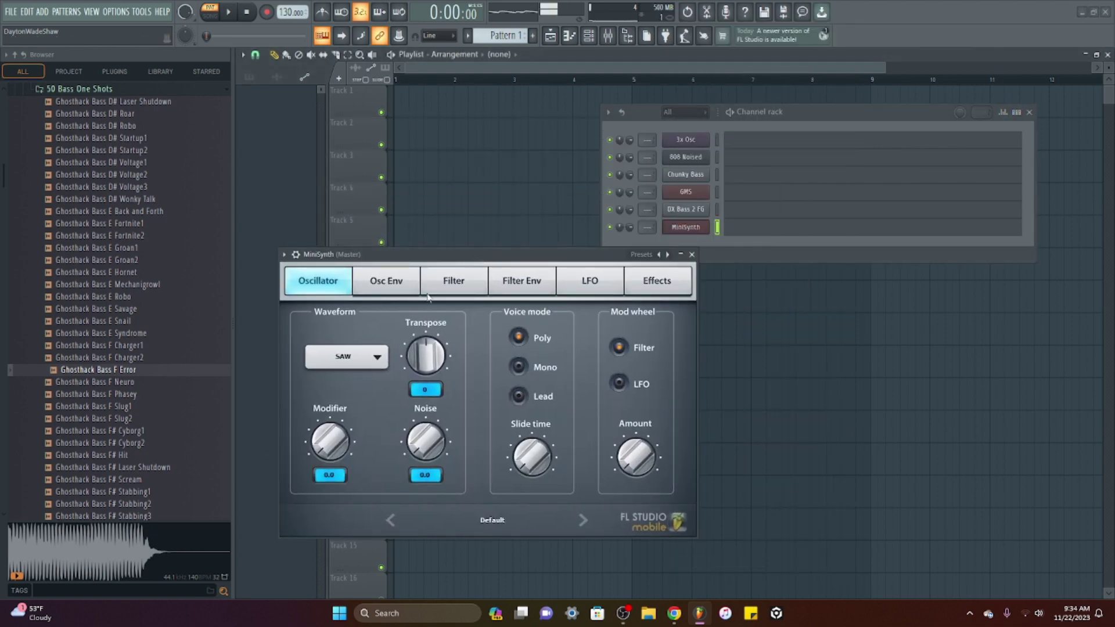
# View MiniSynth's Filter, Filter Env and Effects pages, and return to the Oscillator page.
pyautogui.click(459, 282)
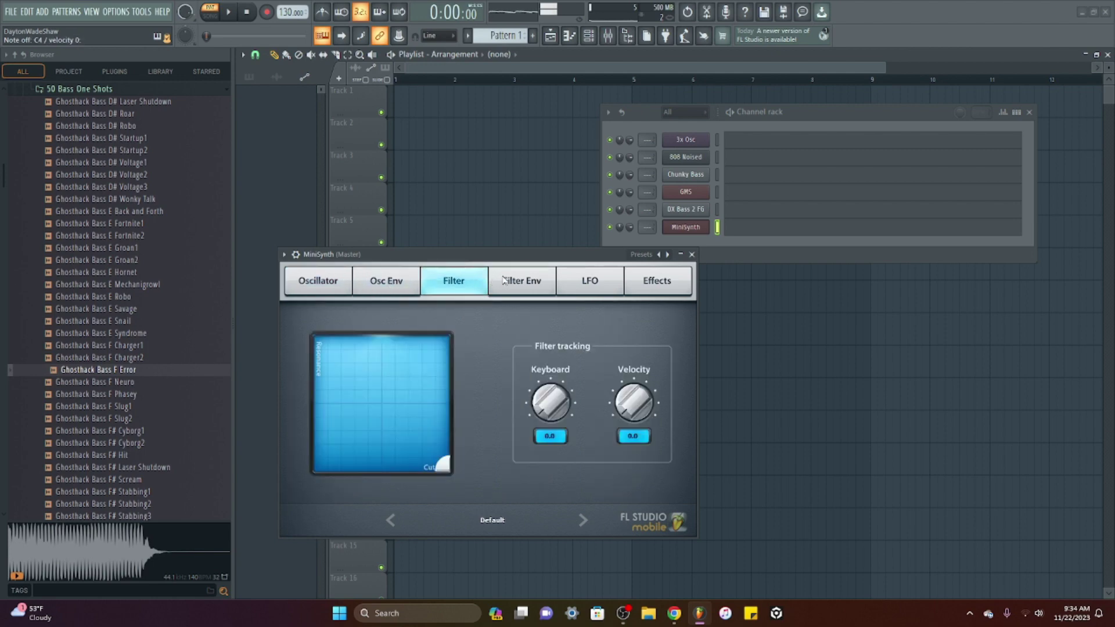
pyautogui.click(503, 281)
pyautogui.click(655, 291)
pyautogui.click(329, 291)
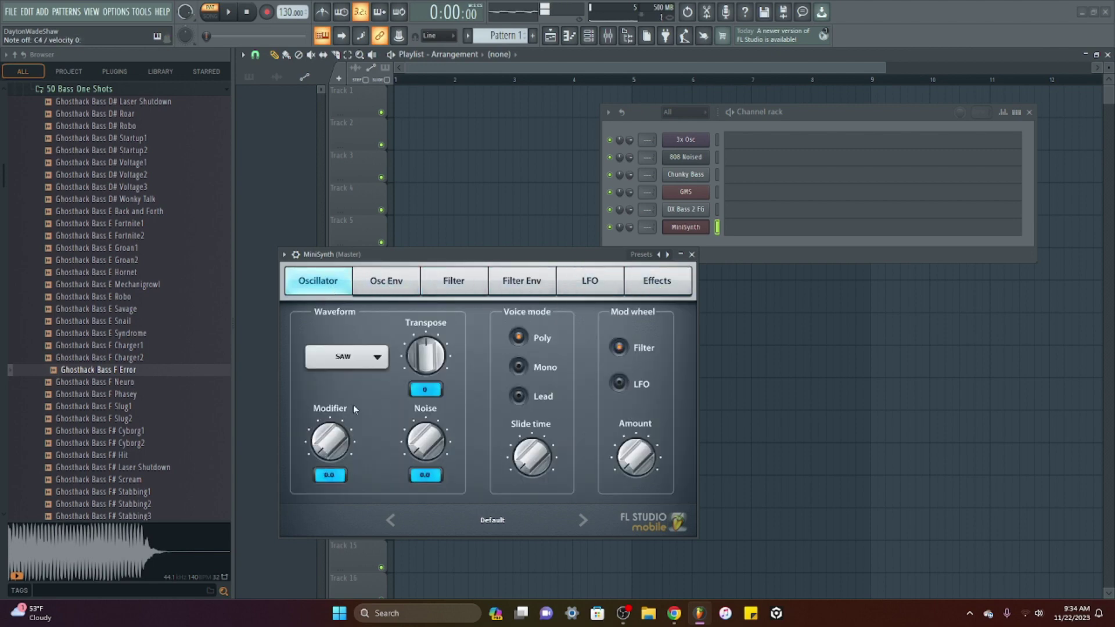
# Try MiniSynth's PULSE waveform, set the waveform to SUPERSAW and the voice mode to Mono, and close the plugin window.
pyautogui.click(356, 366)
pyautogui.click(402, 322)
pyautogui.click(380, 363)
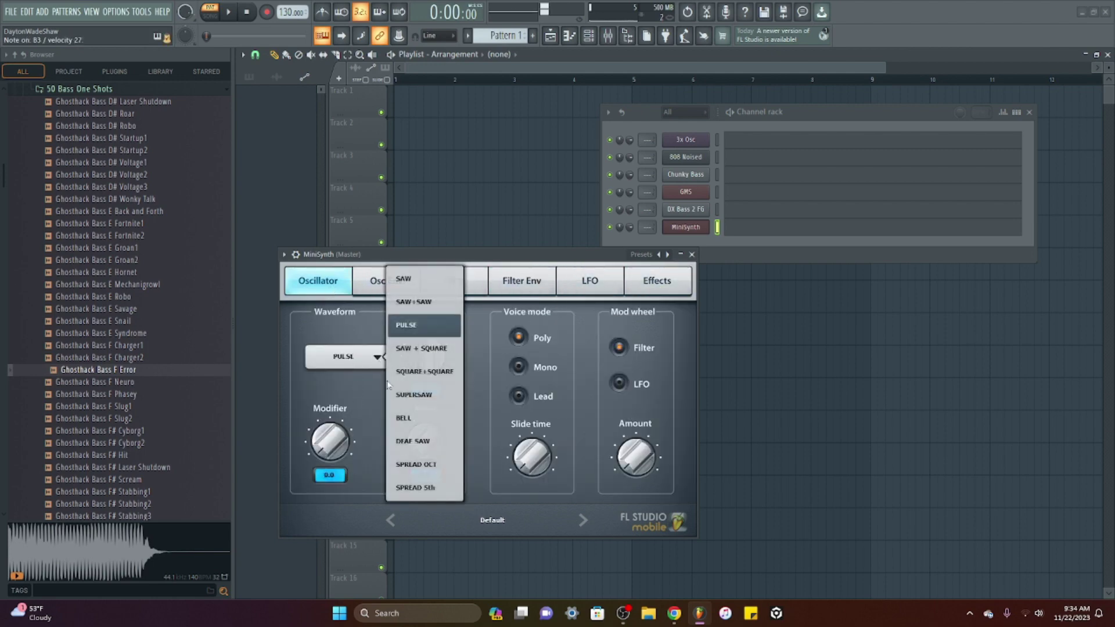
pyautogui.click(390, 386)
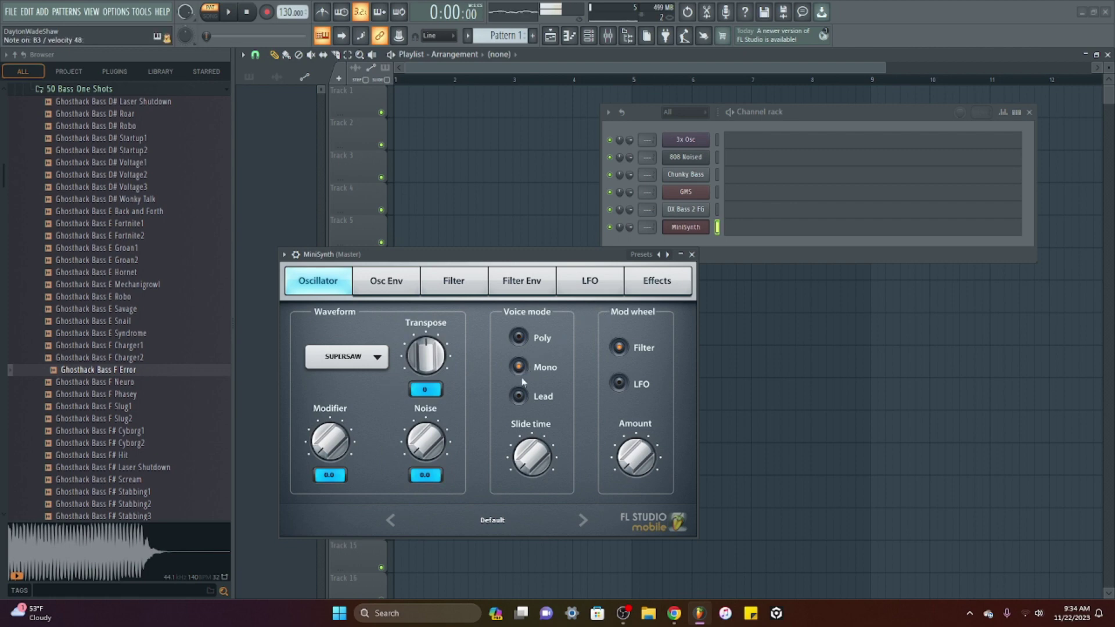
pyautogui.click(691, 254)
# Add PoiZone to the Channel rack, and detach its window and move it lower on the screen.
pyautogui.click(688, 256)
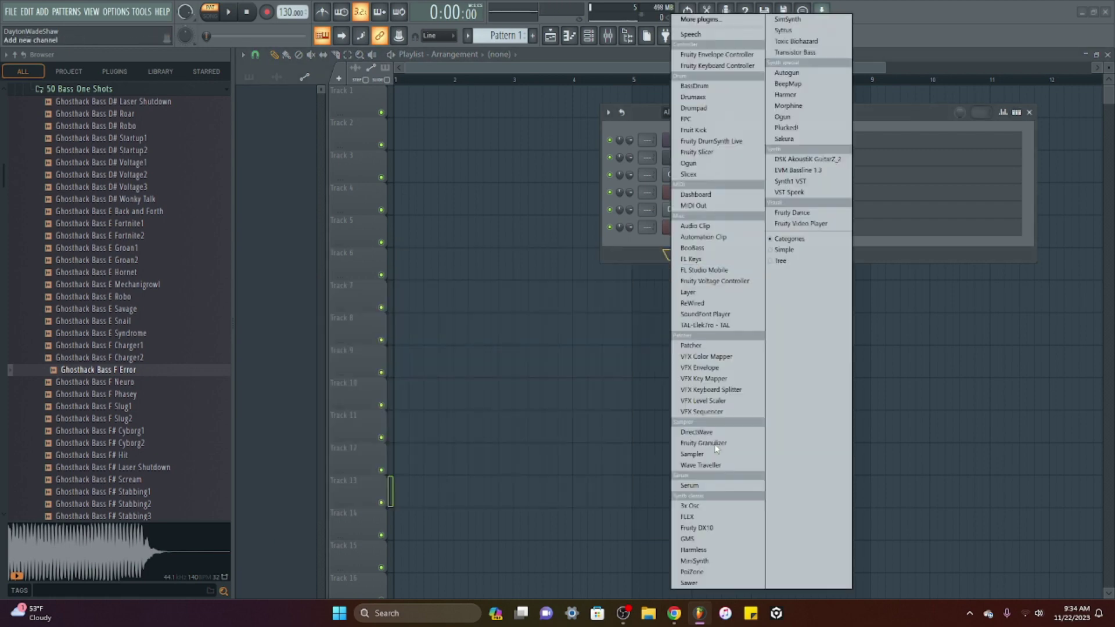
pyautogui.click(743, 572)
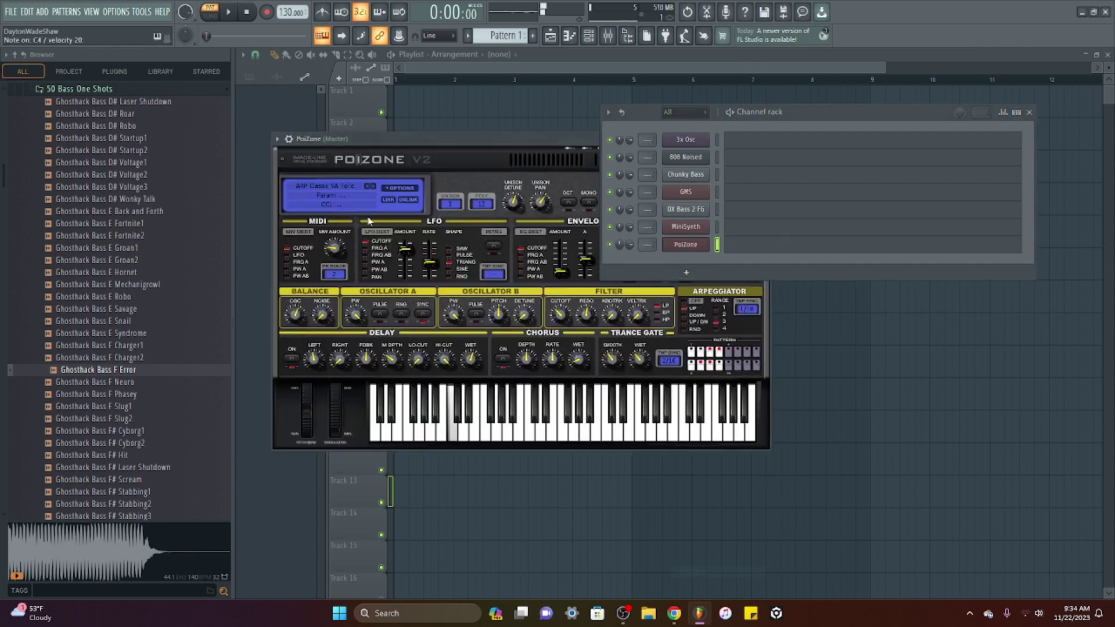
pyautogui.click(277, 139)
pyautogui.click(321, 372)
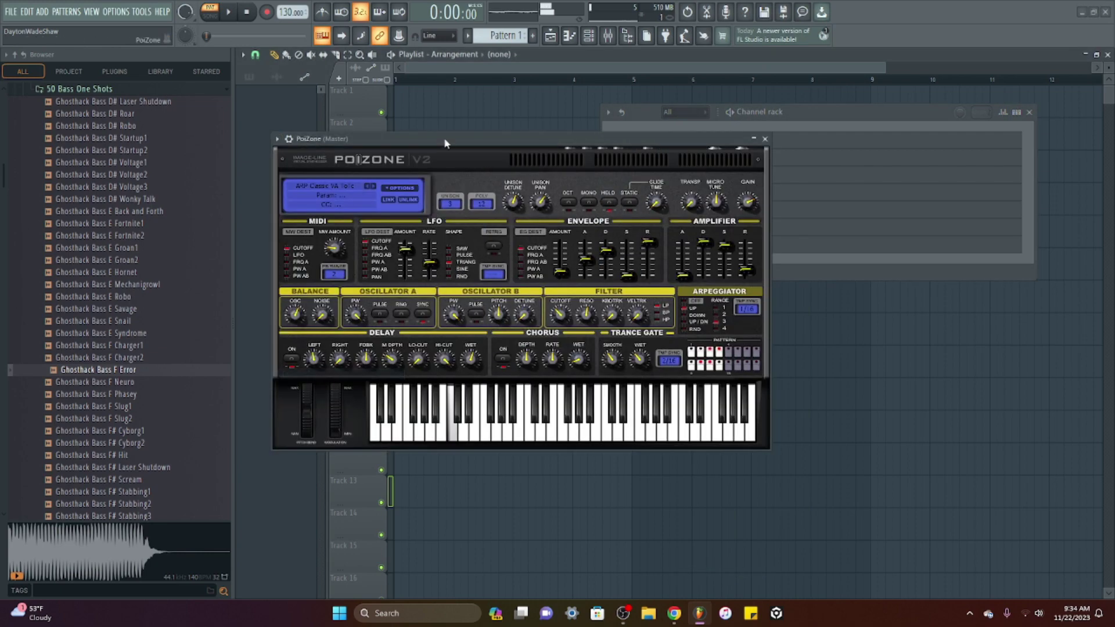
pyautogui.moveTo(446, 140); pyautogui.dragTo(424, 251)
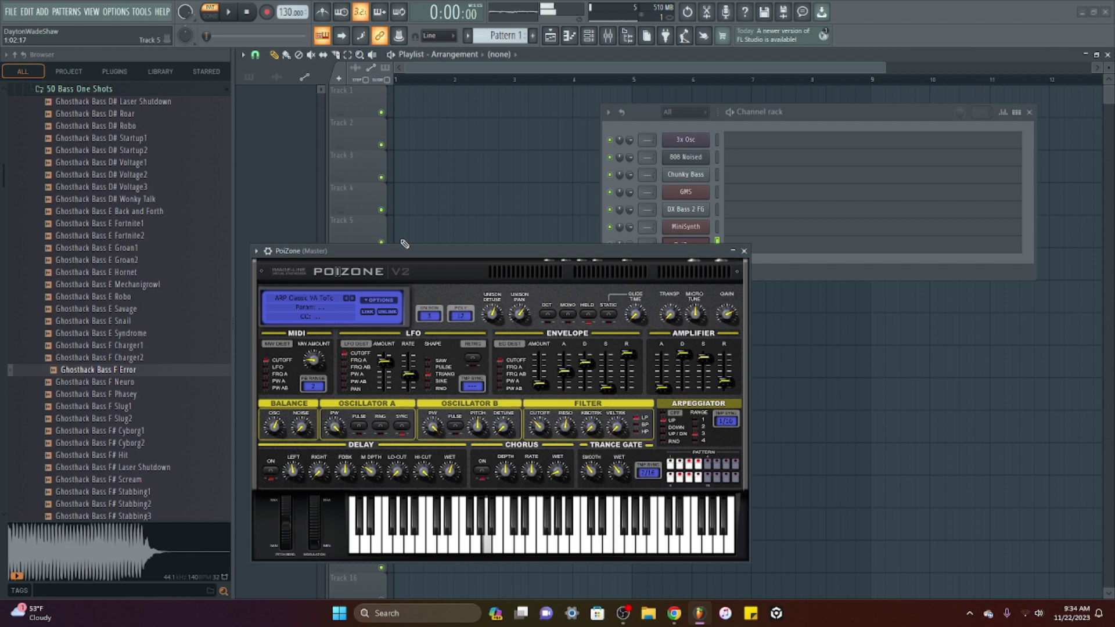
# Audition successive ARP presets in PoiZone, including ARP Heavy and ARP Interpolation.
pyautogui.click(352, 302)
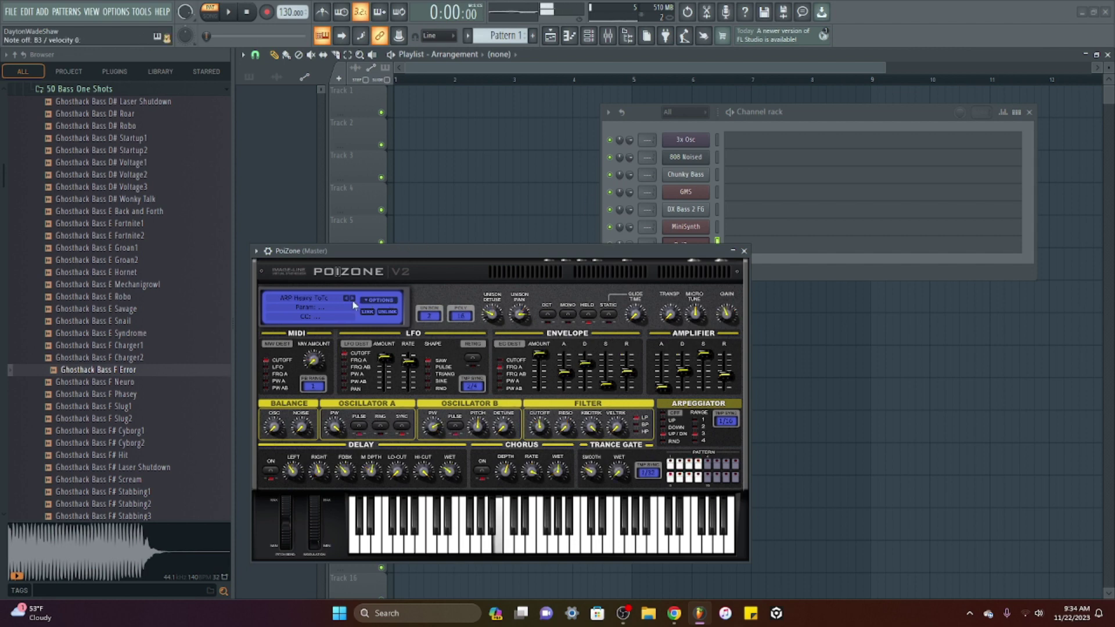
pyautogui.click(353, 301)
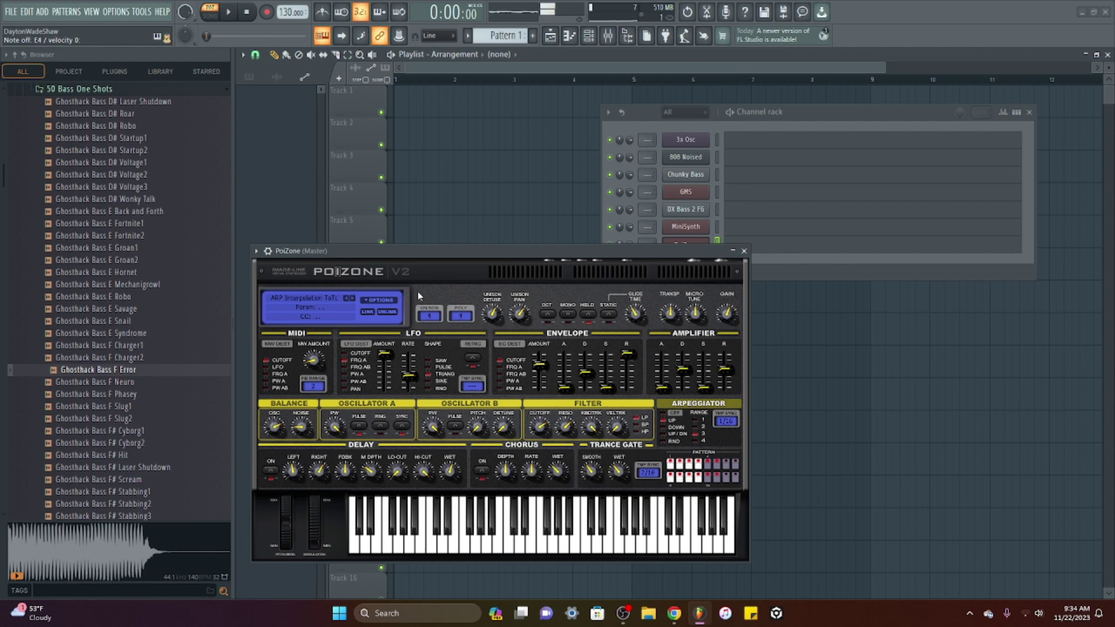
pyautogui.click(352, 299)
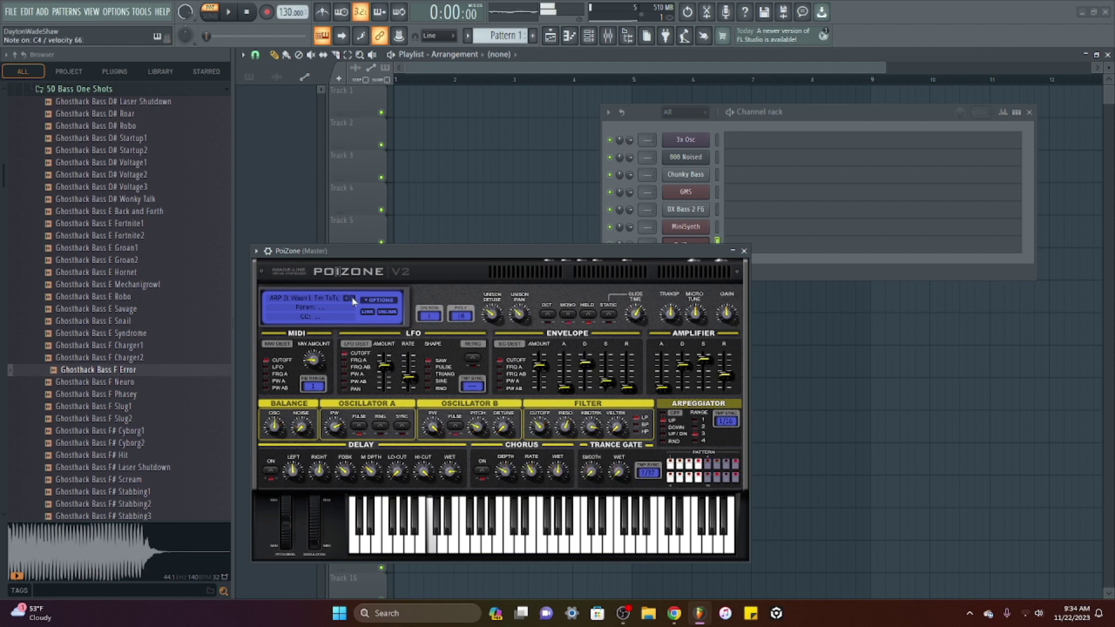
pyautogui.click(352, 299)
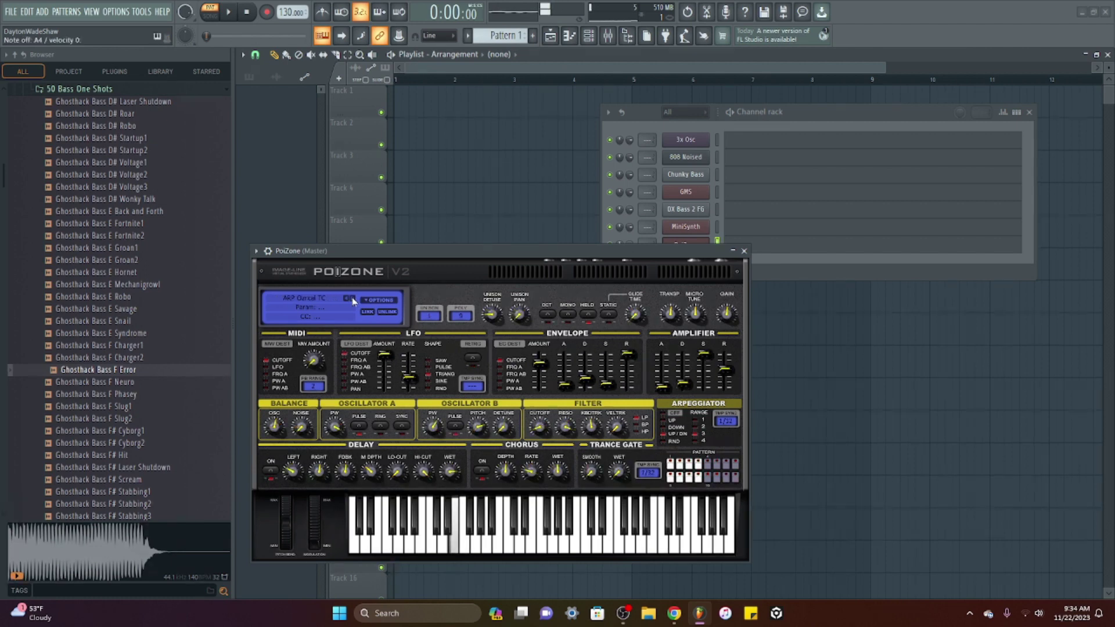
# Add Sawer to the Channel rack, and detach its window and move it clear of the rack.
pyautogui.click(292, 154)
pyautogui.click(366, 388)
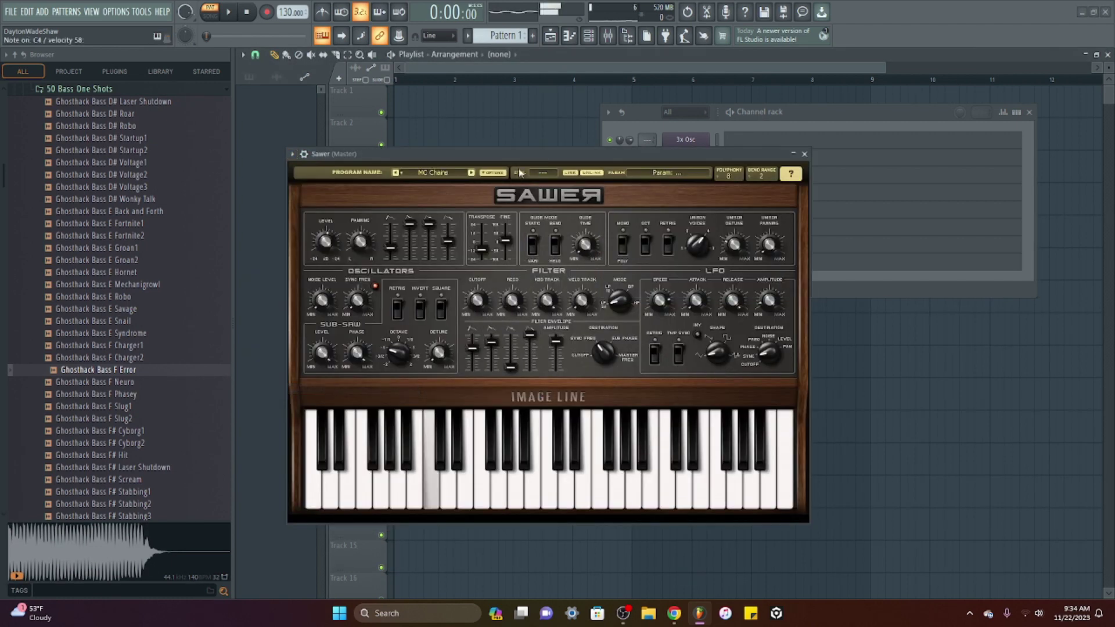
pyautogui.moveTo(524, 154); pyautogui.dragTo(347, 196)
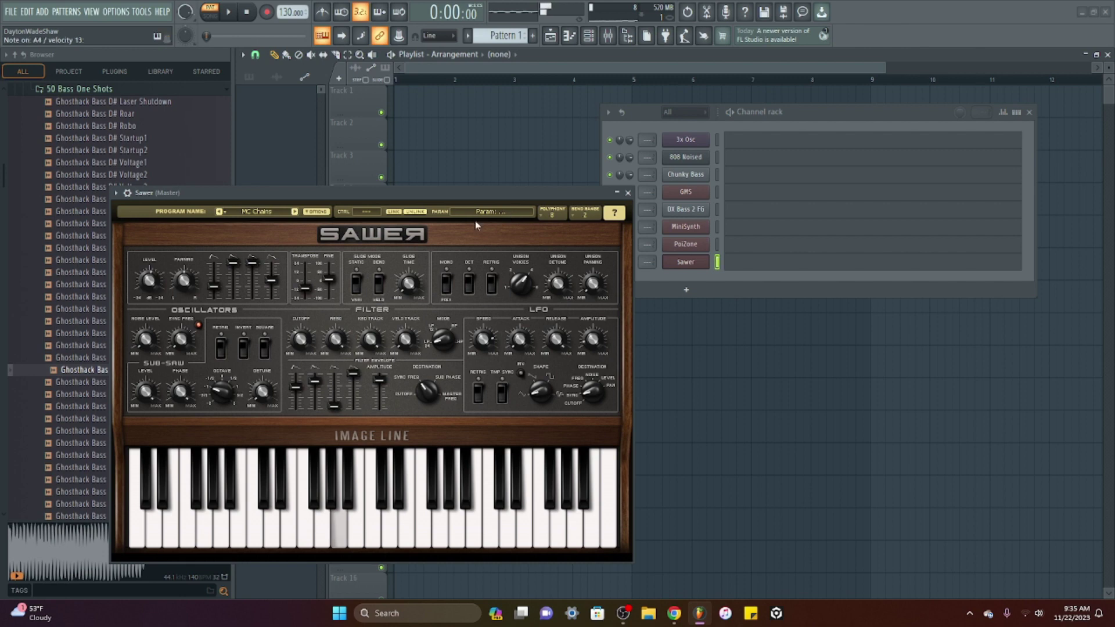
# Audition Sawer's Ambient presets including MC Cracked, MC Forest Cry, MC Pulsar and MC Siren, ending on MC YogSototh.
pyautogui.click(295, 212)
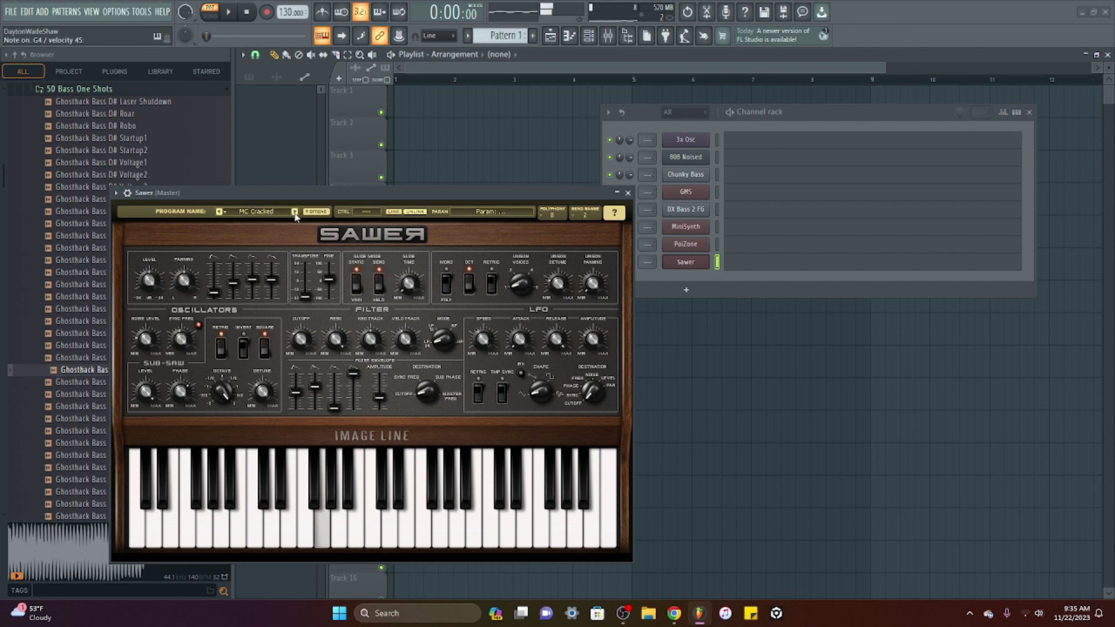
pyautogui.click(294, 212)
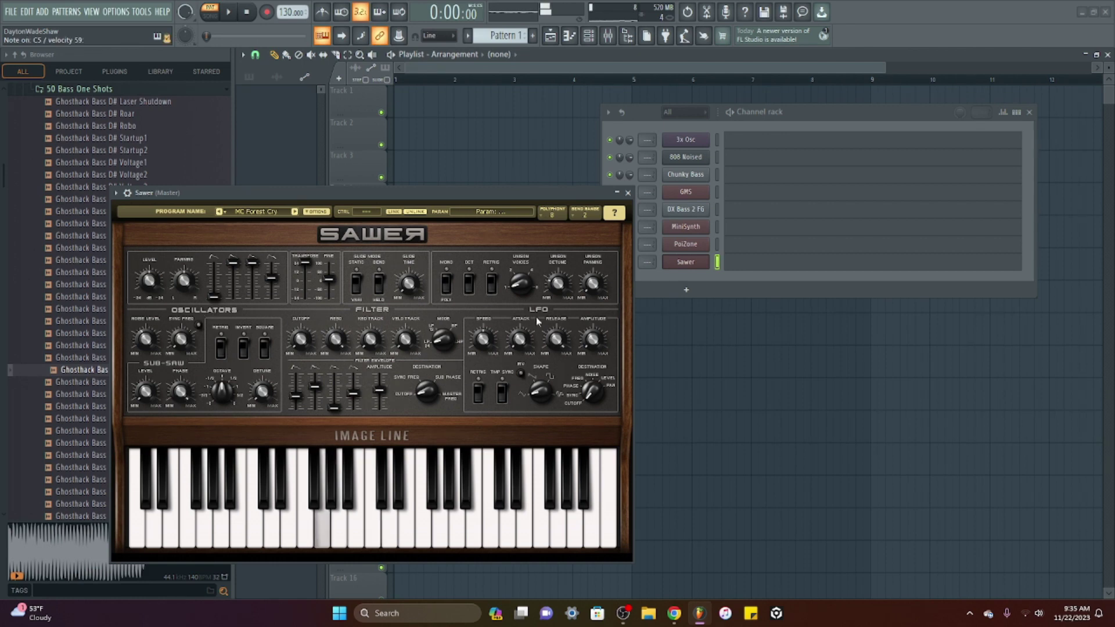
pyautogui.click(294, 213)
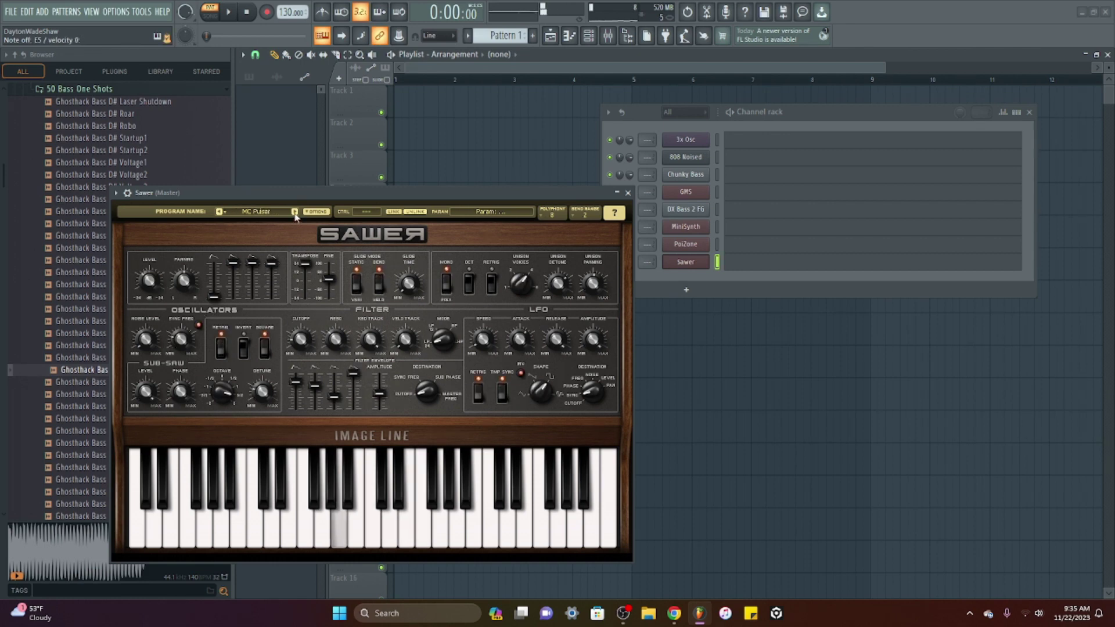
pyautogui.click(294, 213)
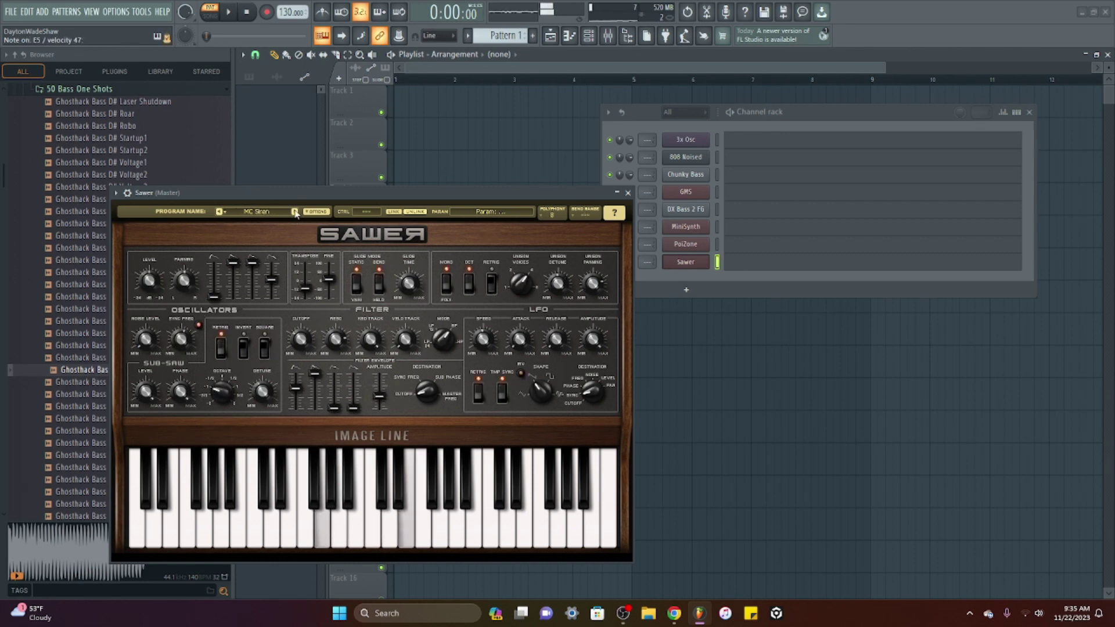
pyautogui.click(295, 213)
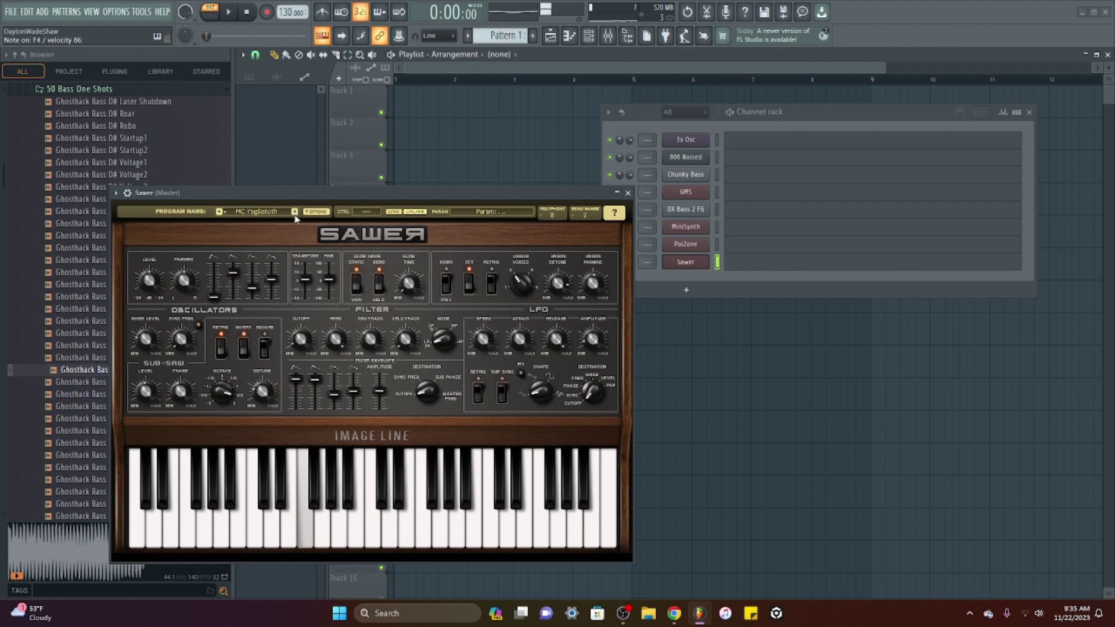
# Load the FG 1982 preset from the Bass bank of Sawer's presets library and close the library.
pyautogui.click(230, 212)
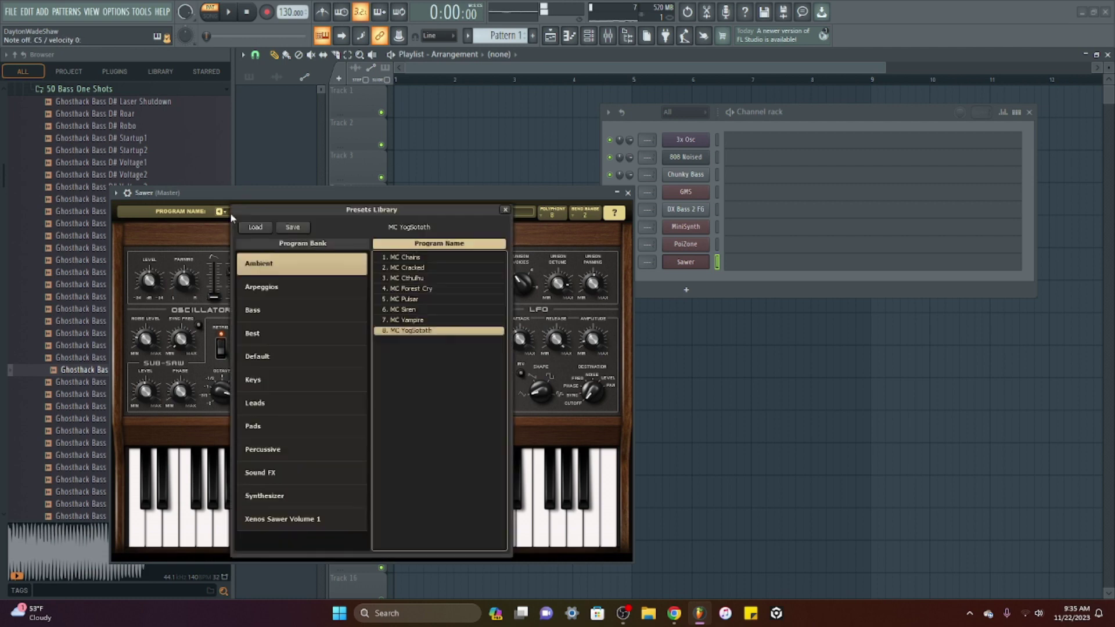
pyautogui.click(305, 309)
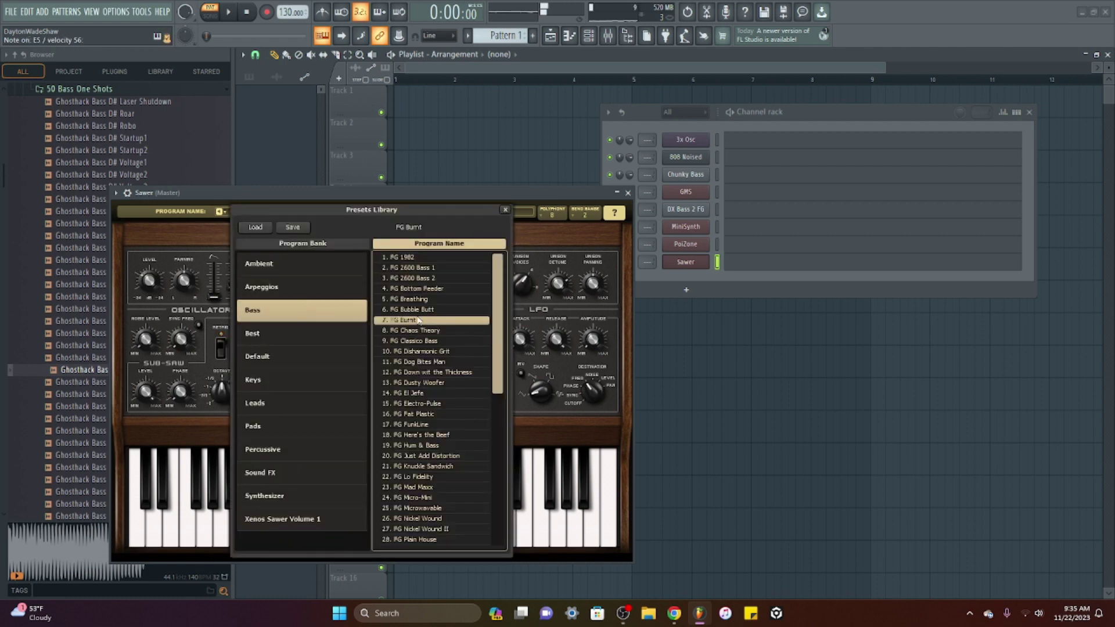
pyautogui.click(407, 257)
pyautogui.click(506, 210)
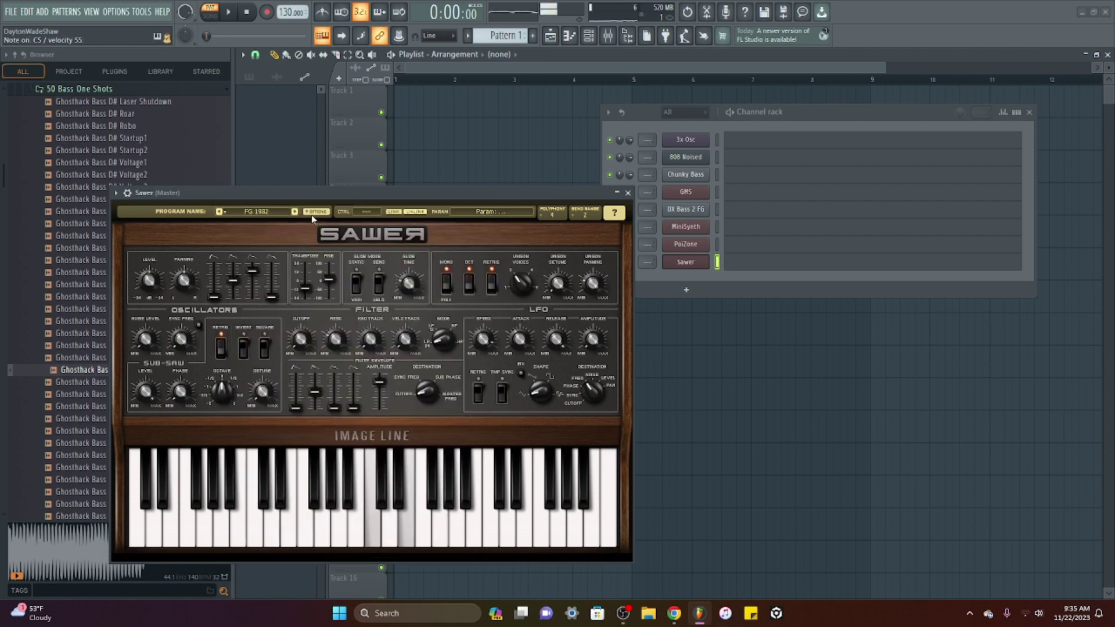
# Audition the following Sawer bass presets up to FG Bubble Butt, and close the plugin window.
pyautogui.click(294, 212)
pyautogui.click(294, 212)
pyautogui.click(294, 213)
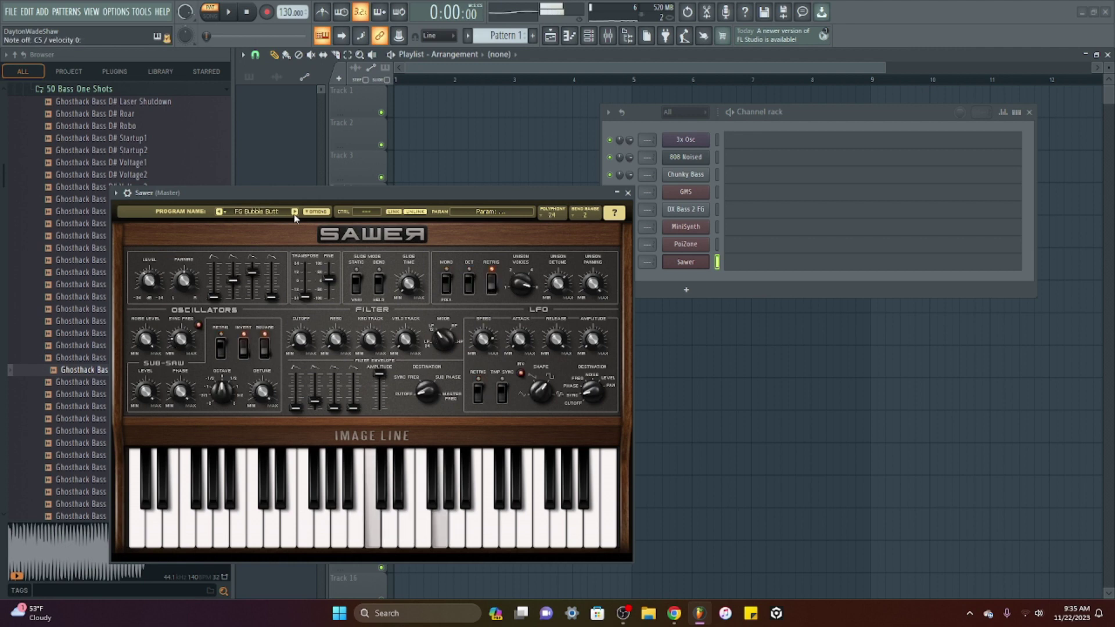
pyautogui.click(628, 193)
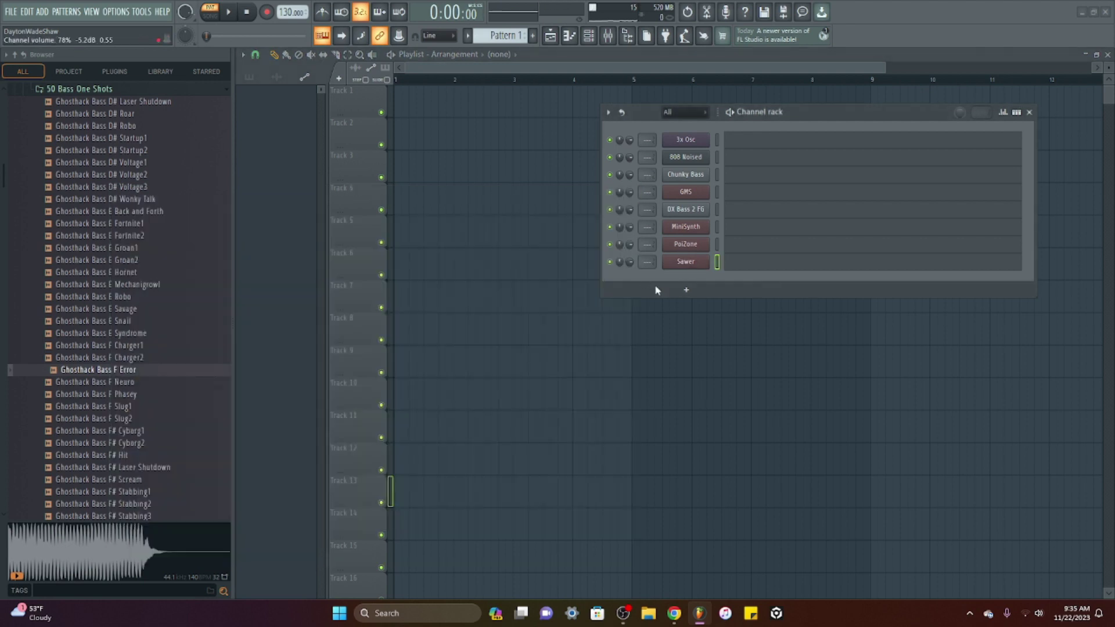
# Add SimSynth to the Channel rack, and detach its window and move it clear of the rack.
pyautogui.click(662, 289)
pyautogui.click(813, 19)
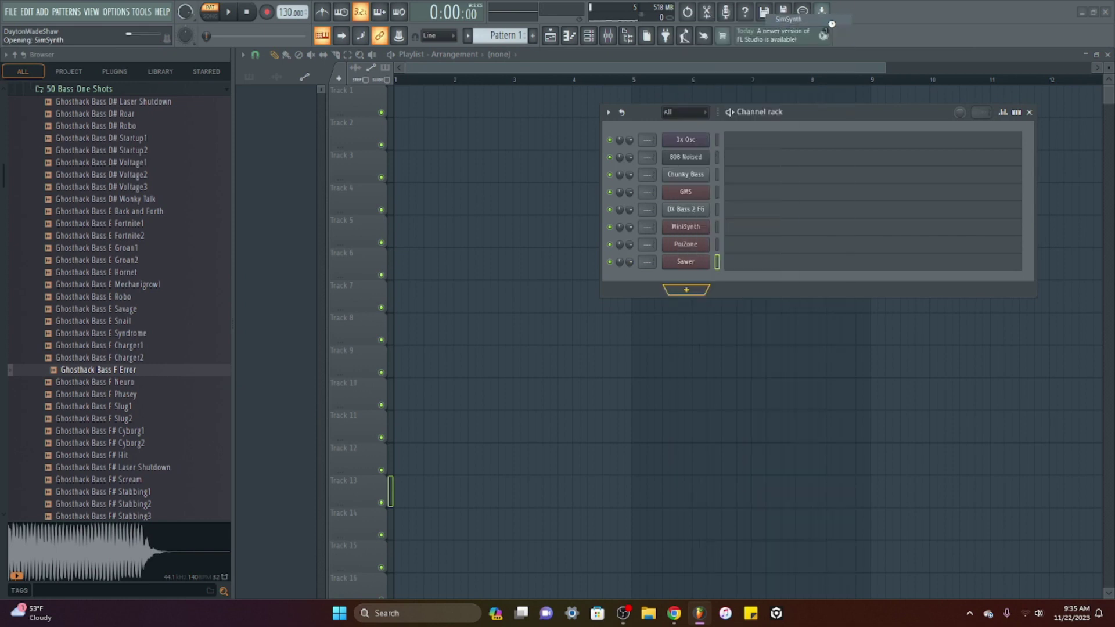
pyautogui.click(306, 169)
pyautogui.click(356, 402)
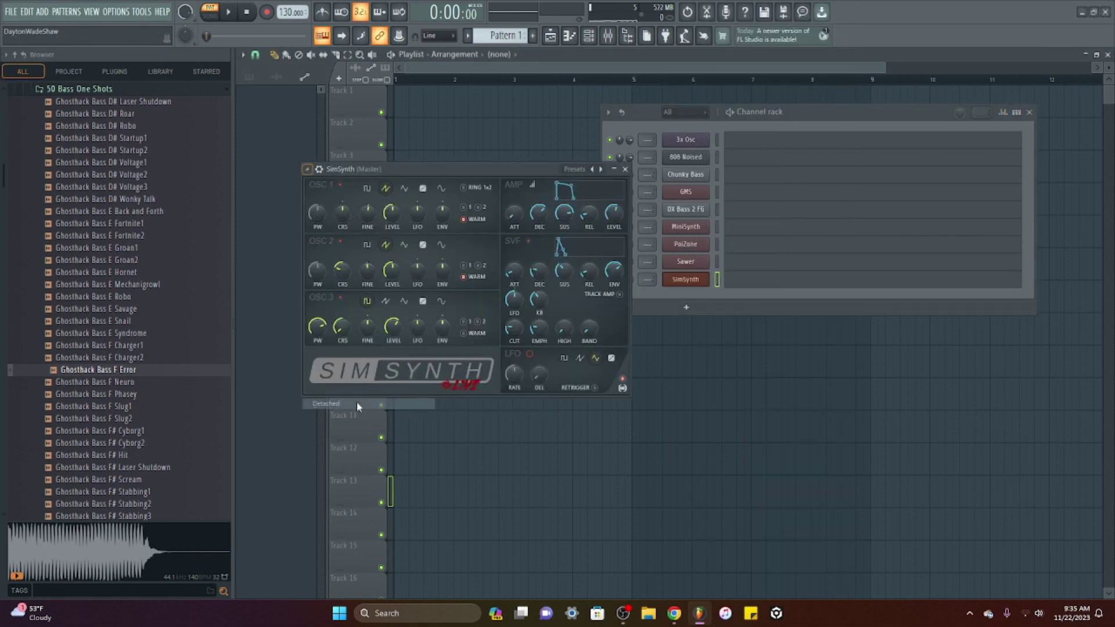
pyautogui.moveTo(432, 181); pyautogui.dragTo(412, 216)
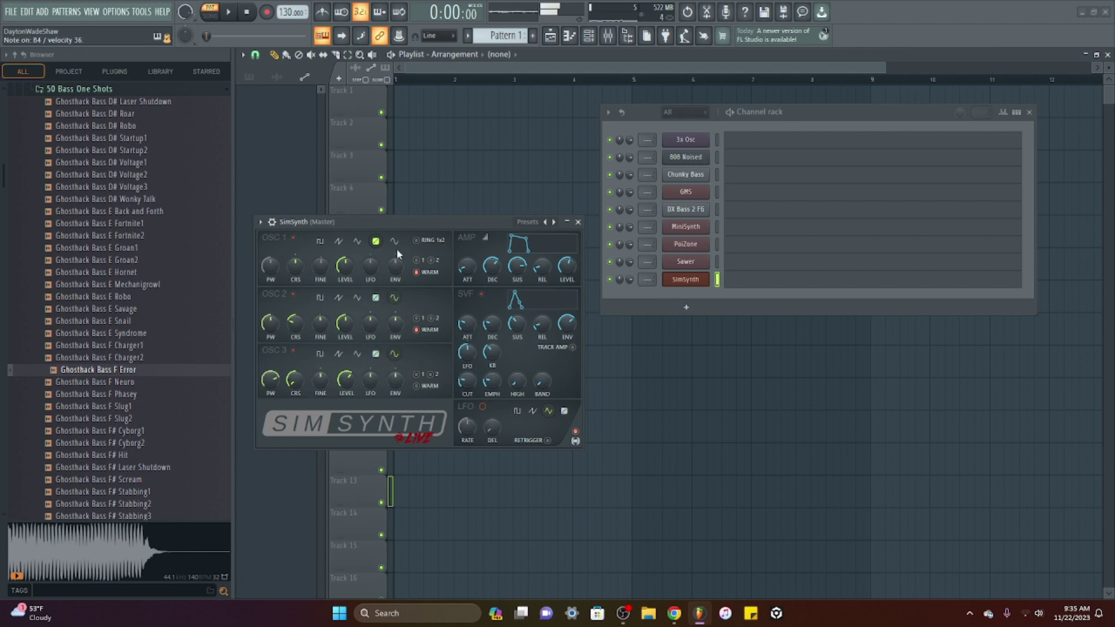
# Add Sytrus to the Channel rack, detach its window and move it beside the rack, and close the SimSynth window.
pyautogui.click(686, 306)
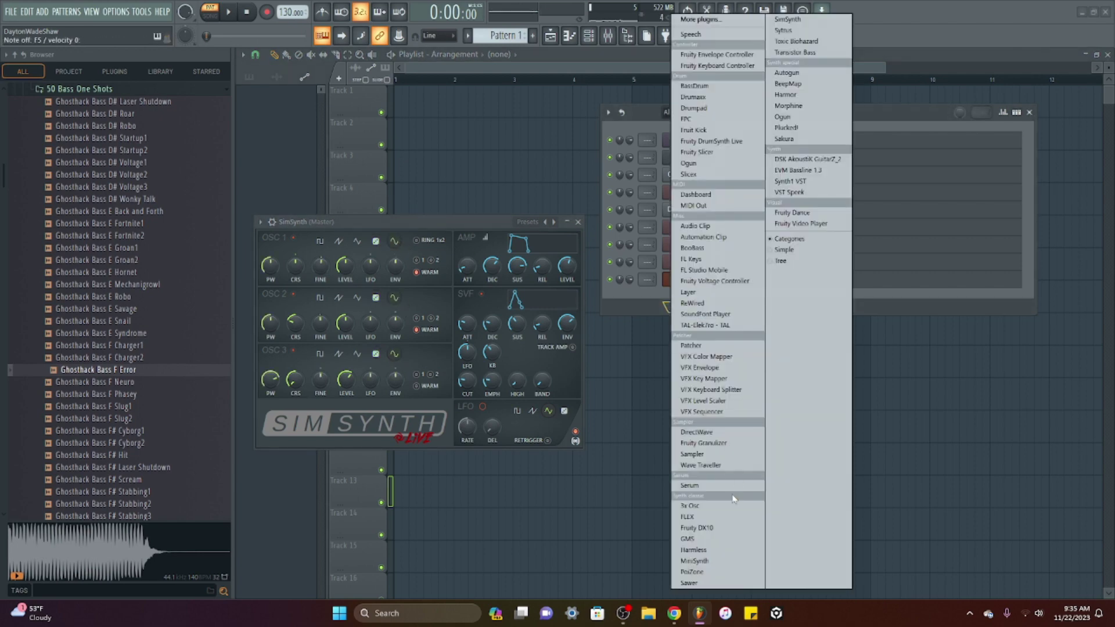
pyautogui.click(797, 34)
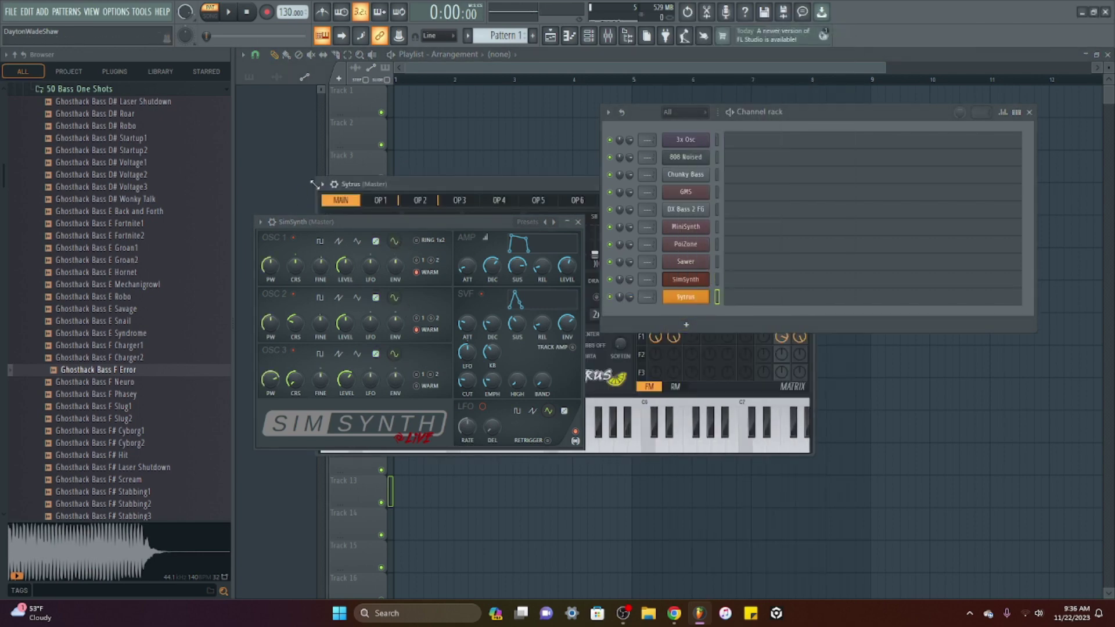
pyautogui.click(322, 184)
pyautogui.click(340, 419)
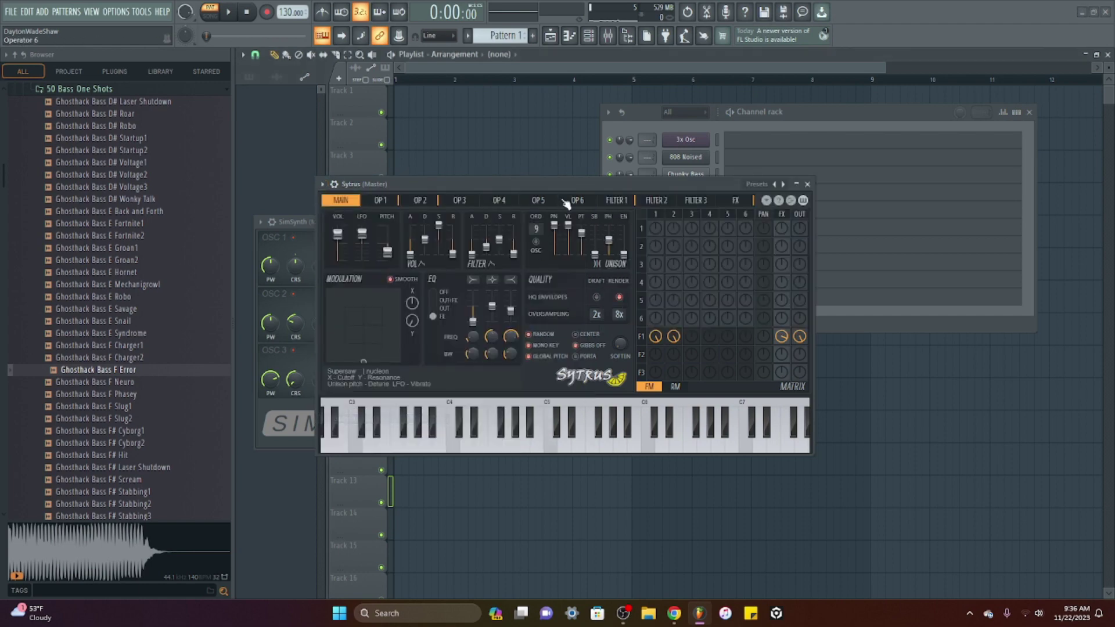
pyautogui.moveTo(554, 187); pyautogui.dragTo(408, 266)
pyautogui.click(579, 223)
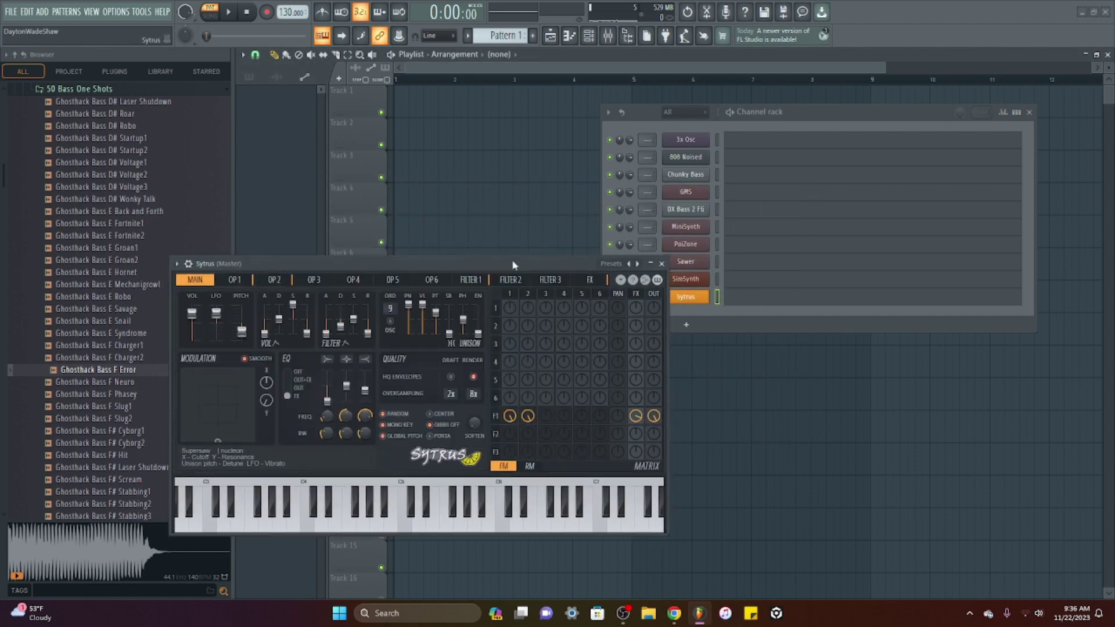
pyautogui.moveTo(510, 263); pyautogui.dragTo(435, 224)
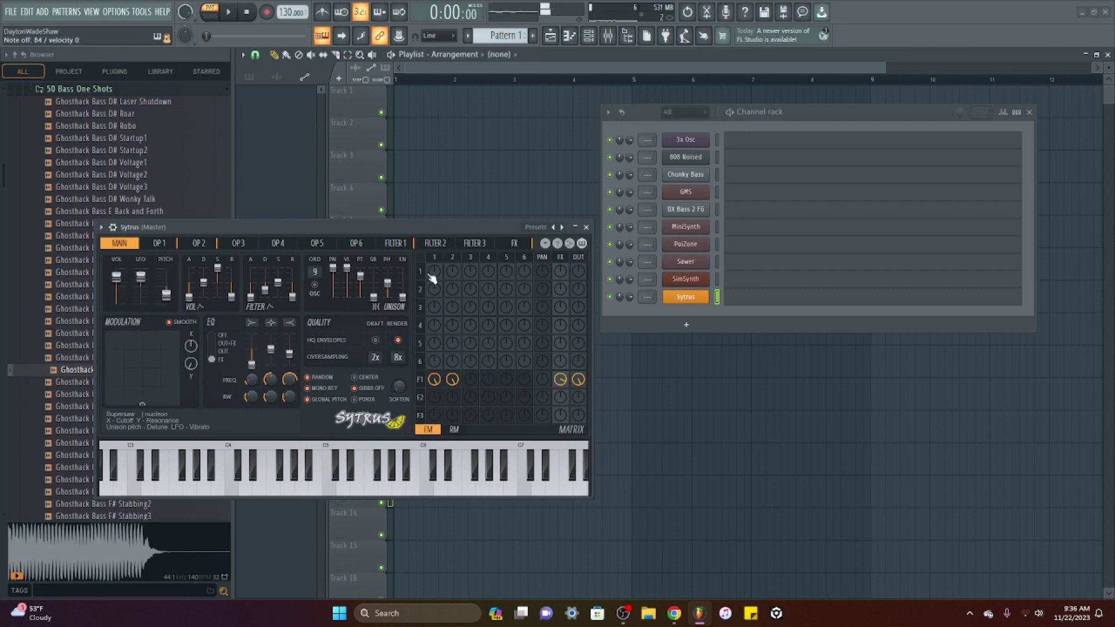
# View Sytrus's OP 1 and OP 2 pages, return to OP 1, and try the operator 3 frequency modulation feedback knob.
pyautogui.click(159, 244)
pyautogui.click(188, 245)
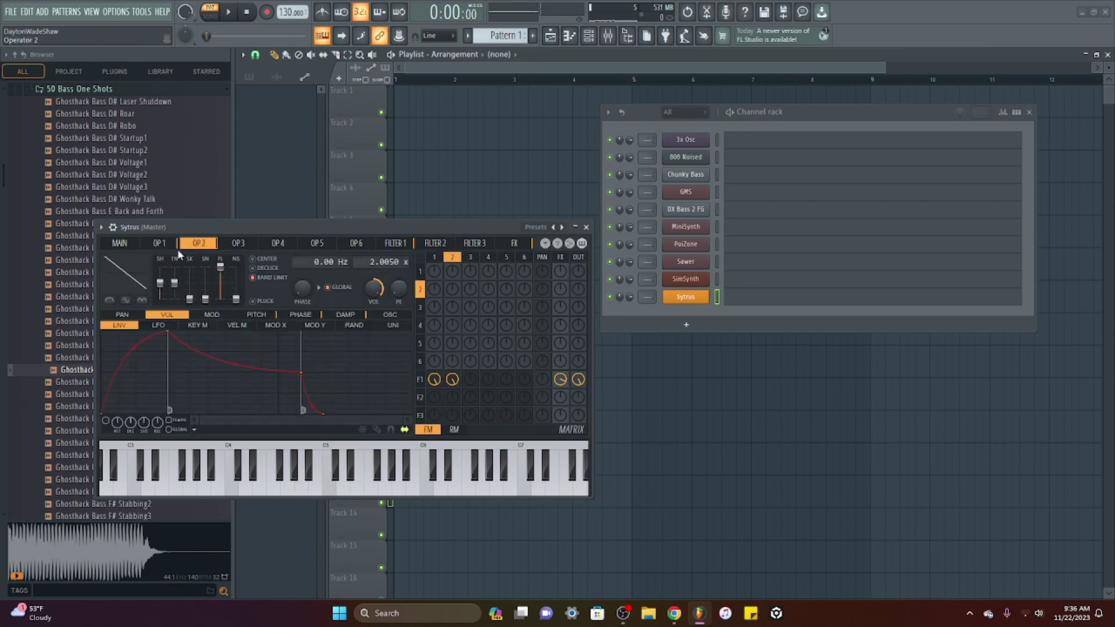
pyautogui.click(171, 247)
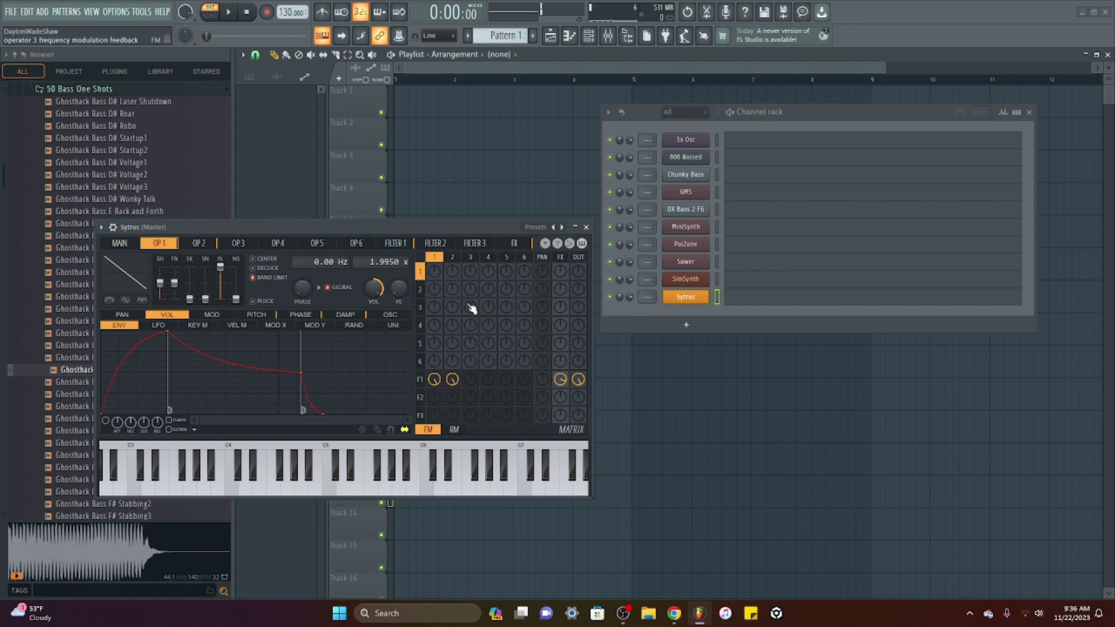
pyautogui.moveTo(470, 307)
pyautogui.mouseDown()
pyautogui.moveTo(470, 295)
pyautogui.moveTo(471, 307)
pyautogui.mouseUp()
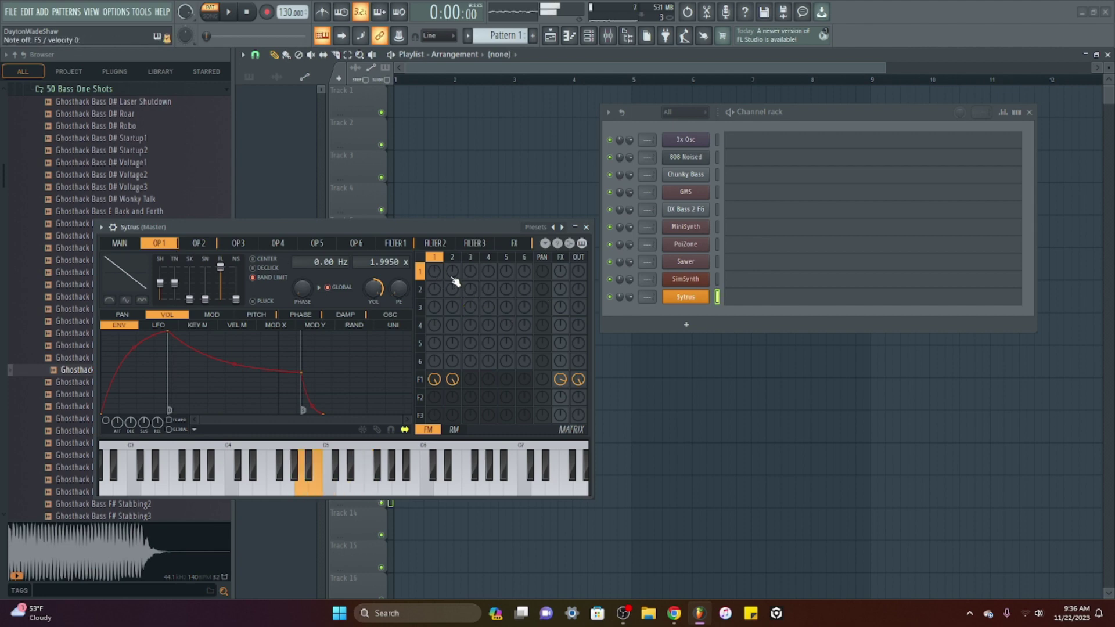
# View Sytrus's MAIN and FILTER 1 pages, and audition its SeamlessR presets from Band Pad through Dive Reese.
pyautogui.click(134, 246)
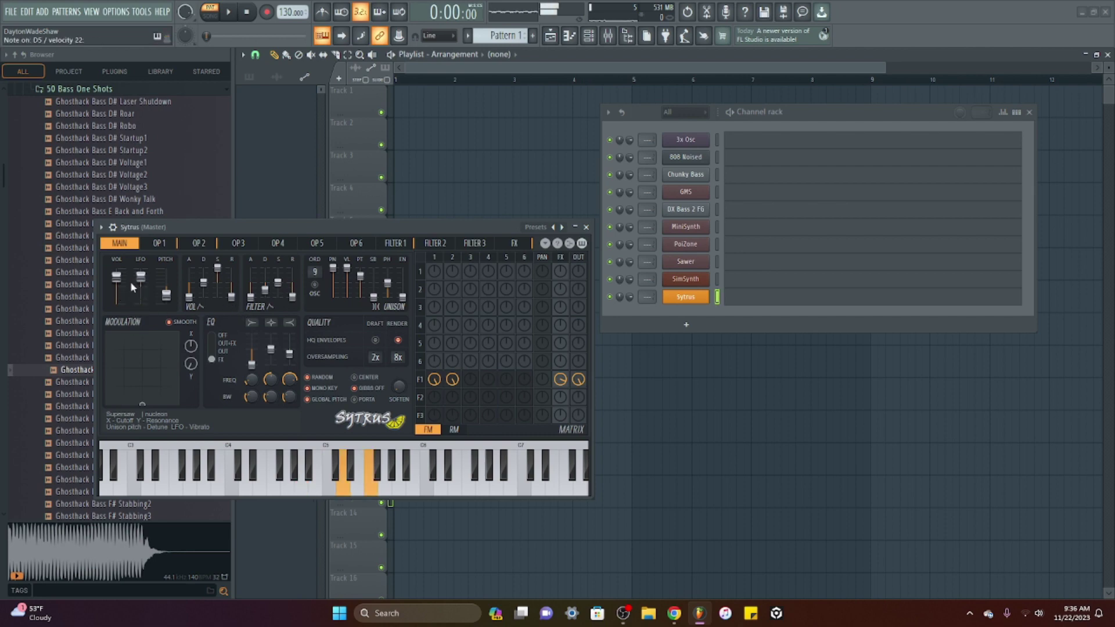
pyautogui.click(395, 242)
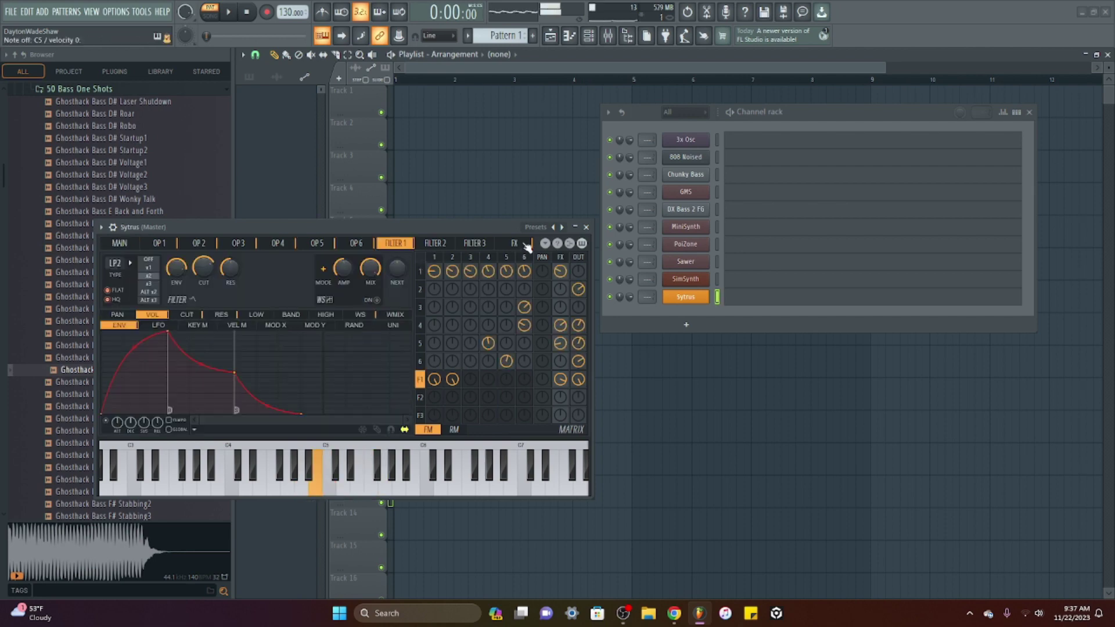
pyautogui.rightClick(562, 227)
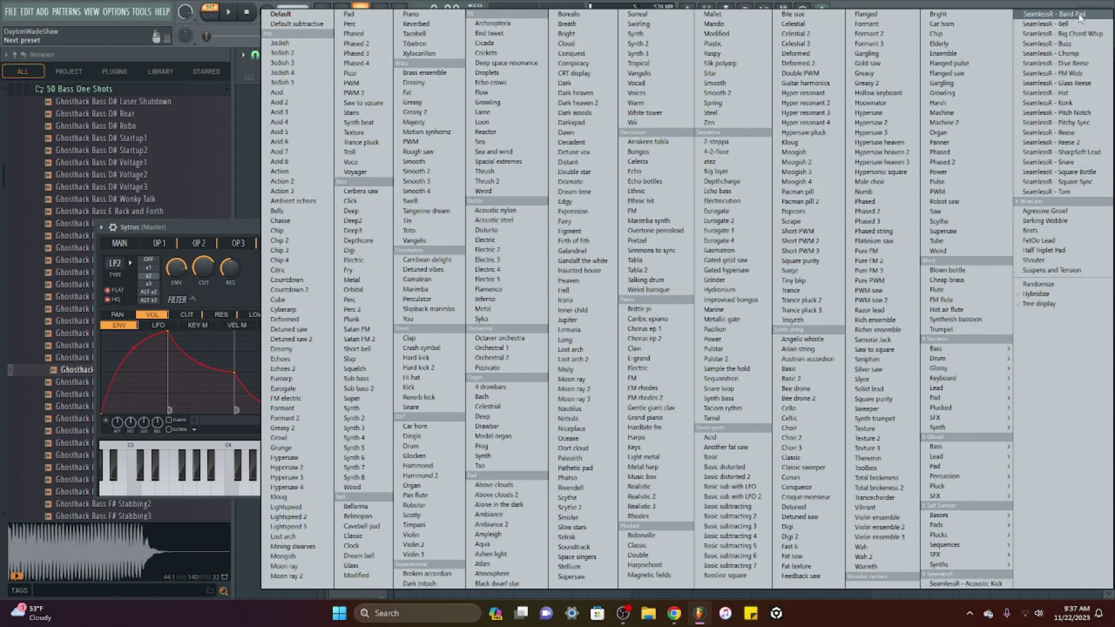
pyautogui.click(966, 583)
pyautogui.click(562, 228)
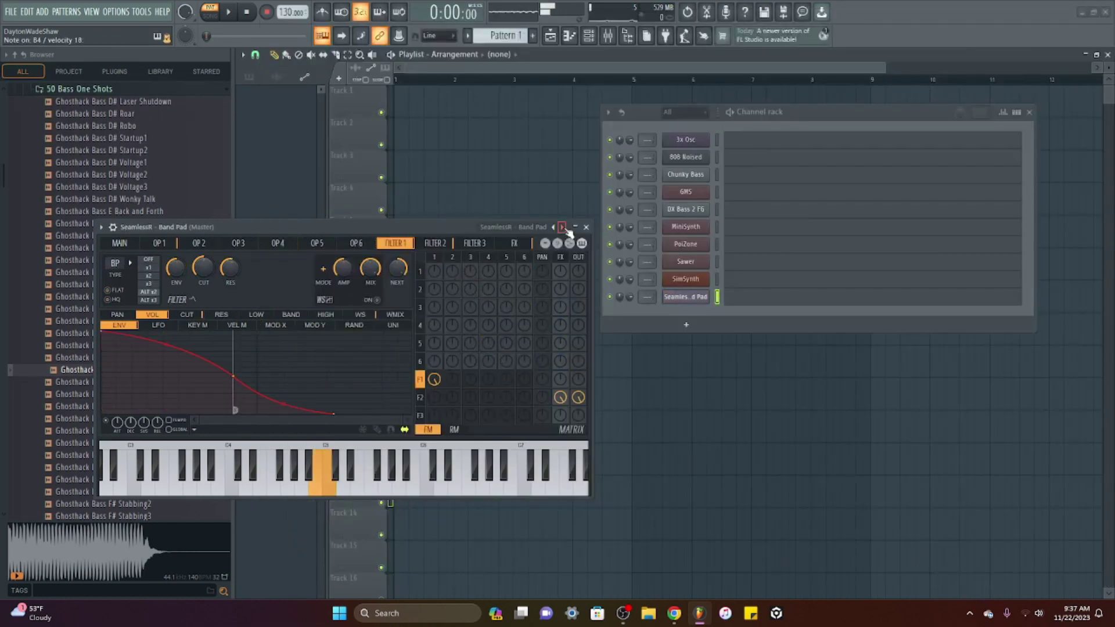
pyautogui.click(562, 227)
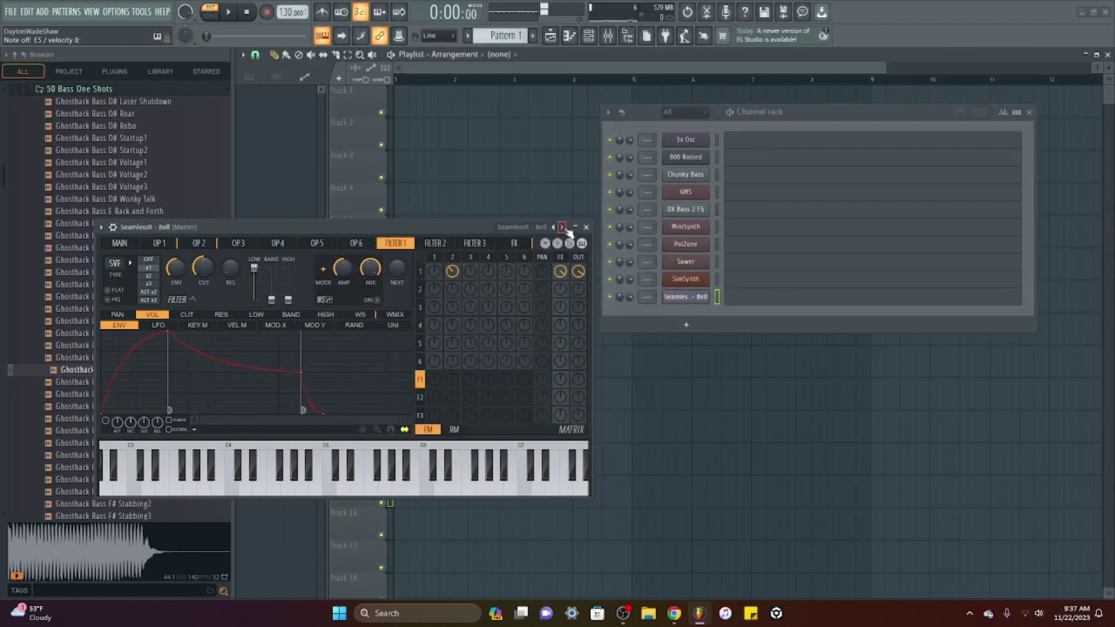
pyautogui.click(562, 228)
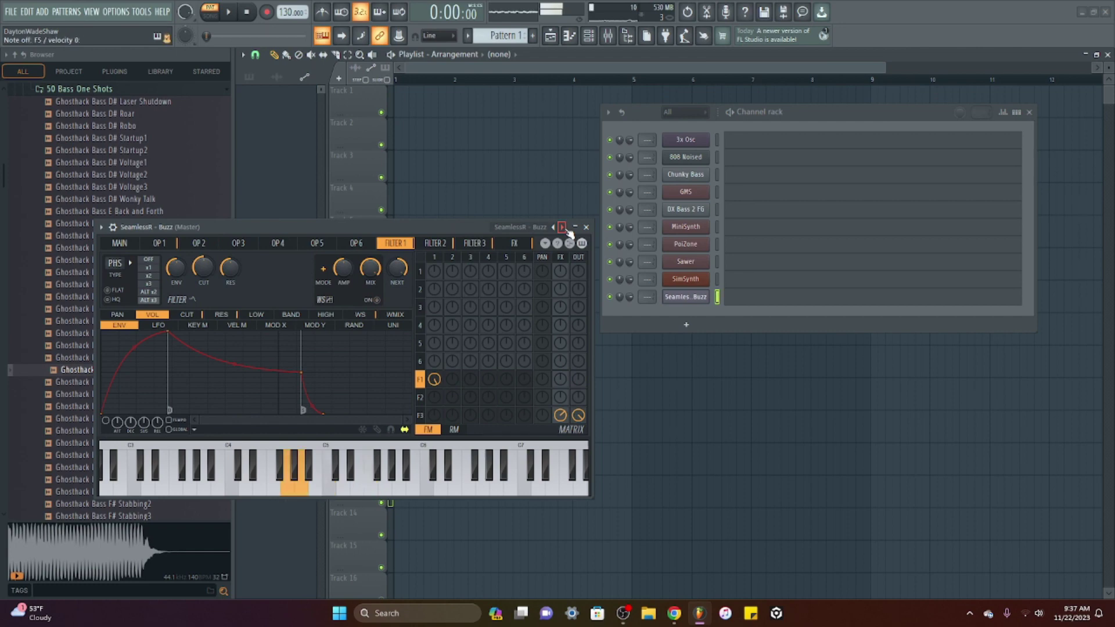
pyautogui.click(562, 227)
pyautogui.click(562, 227)
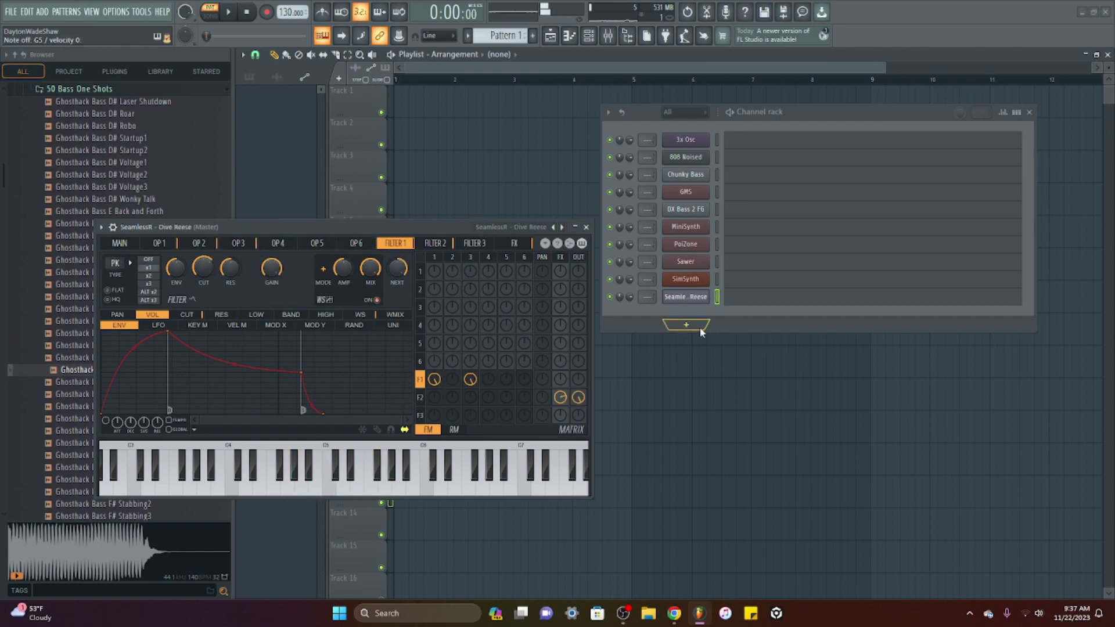
# Add Toxic Biohazard to the Channel rack, and detach its window and move it beside the rack.
pyautogui.click(686, 324)
pyautogui.click(796, 41)
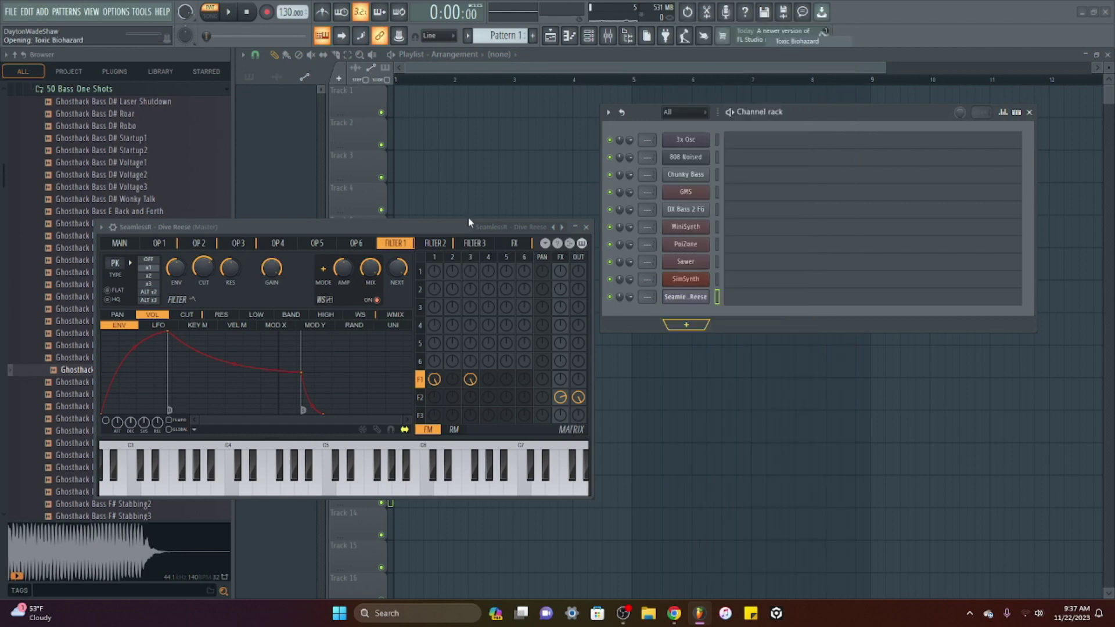
pyautogui.click(338, 199)
pyautogui.click(406, 433)
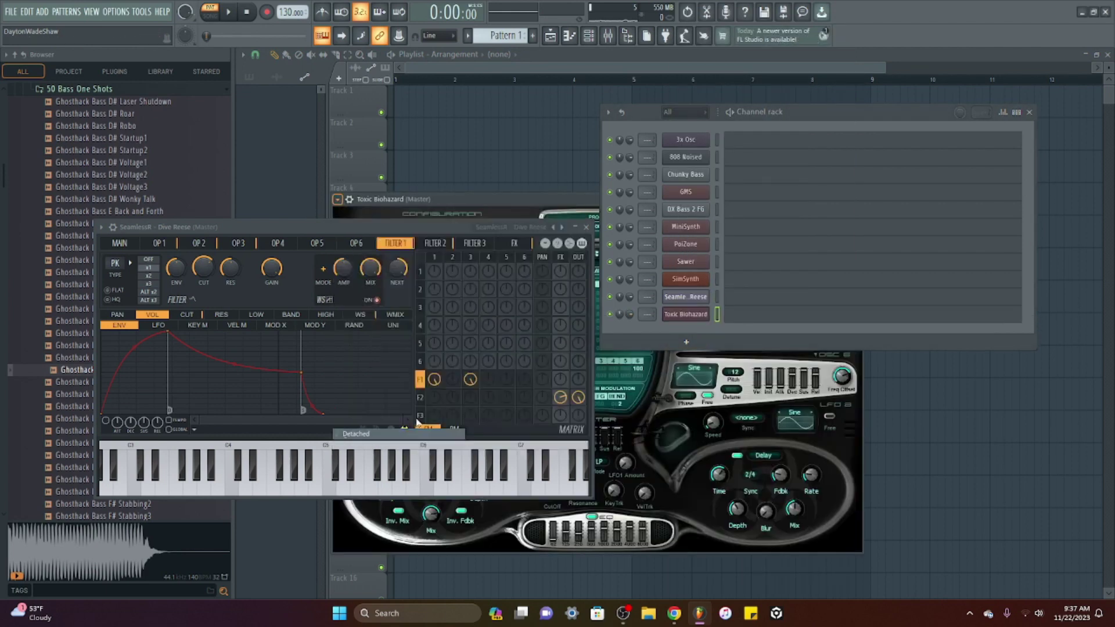
pyautogui.moveTo(560, 198); pyautogui.dragTo(338, 162)
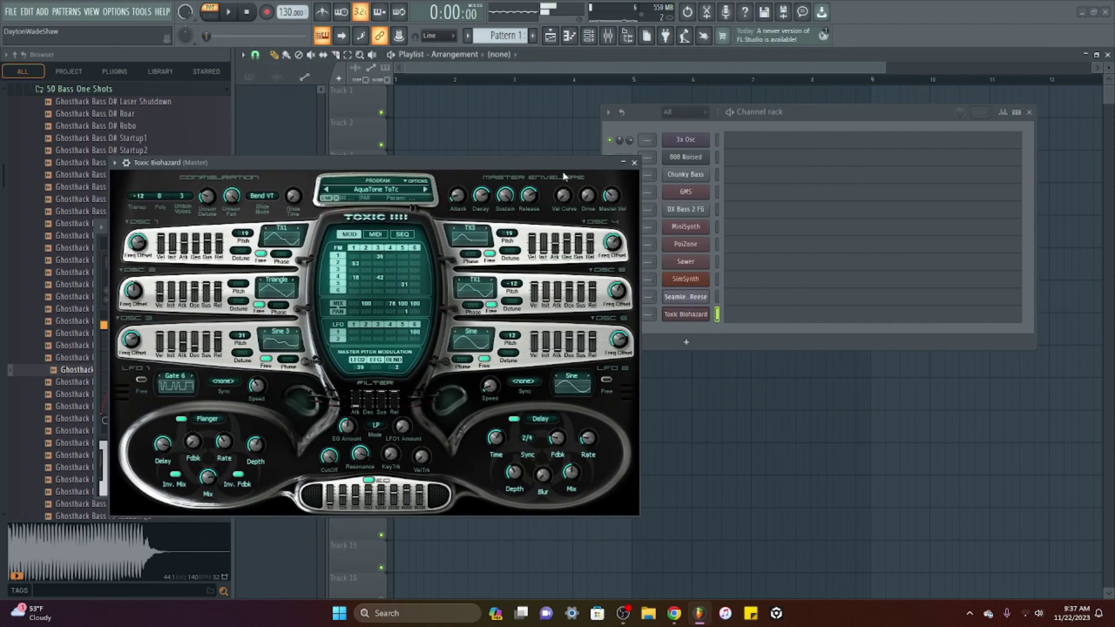
# Audition the following Toxic Biohazard presets from Beneath Me up to E.T., and close the plugin window.
pyautogui.click(427, 191)
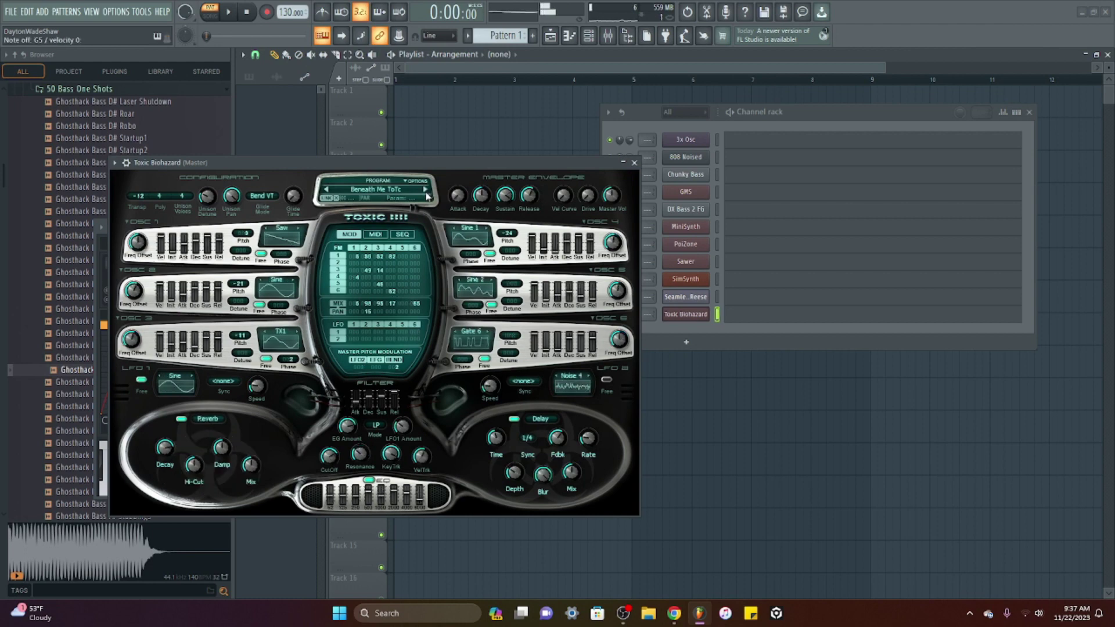
pyautogui.click(426, 192)
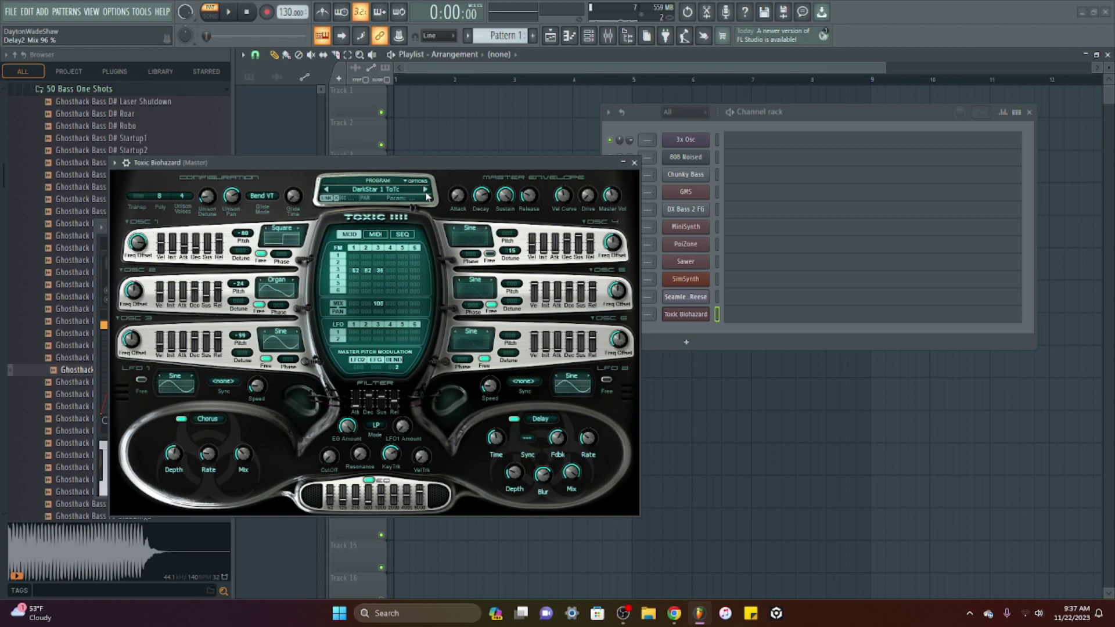
pyautogui.click(427, 192)
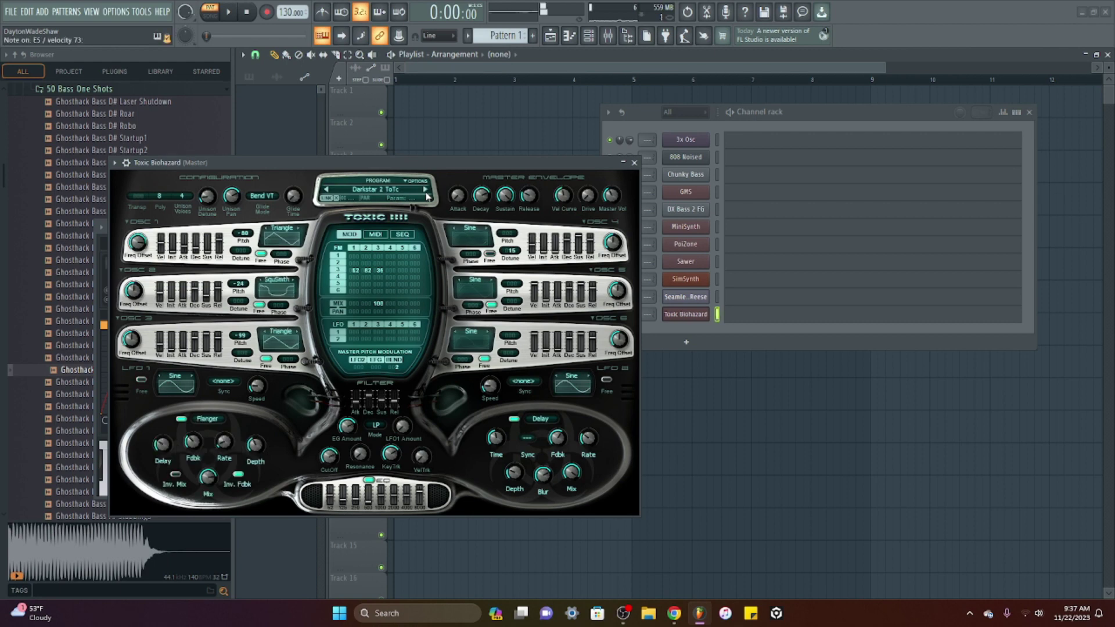
pyautogui.click(426, 192)
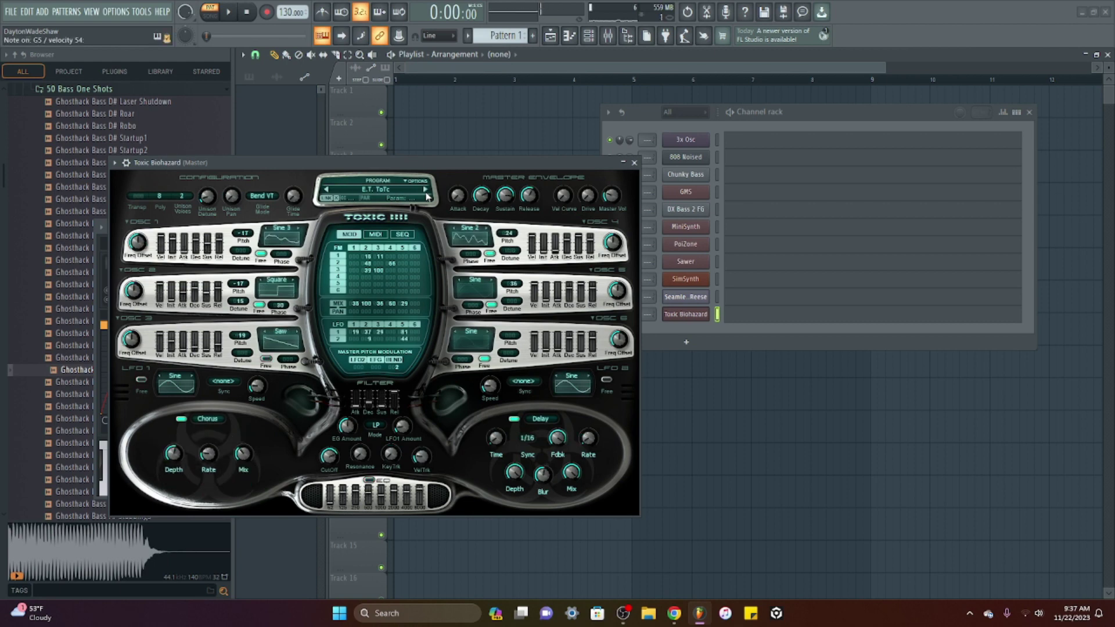
pyautogui.click(634, 162)
# Add Transistor Bass to the Channel rack, and detach its window and move it clear of the rack.
pyautogui.click(686, 342)
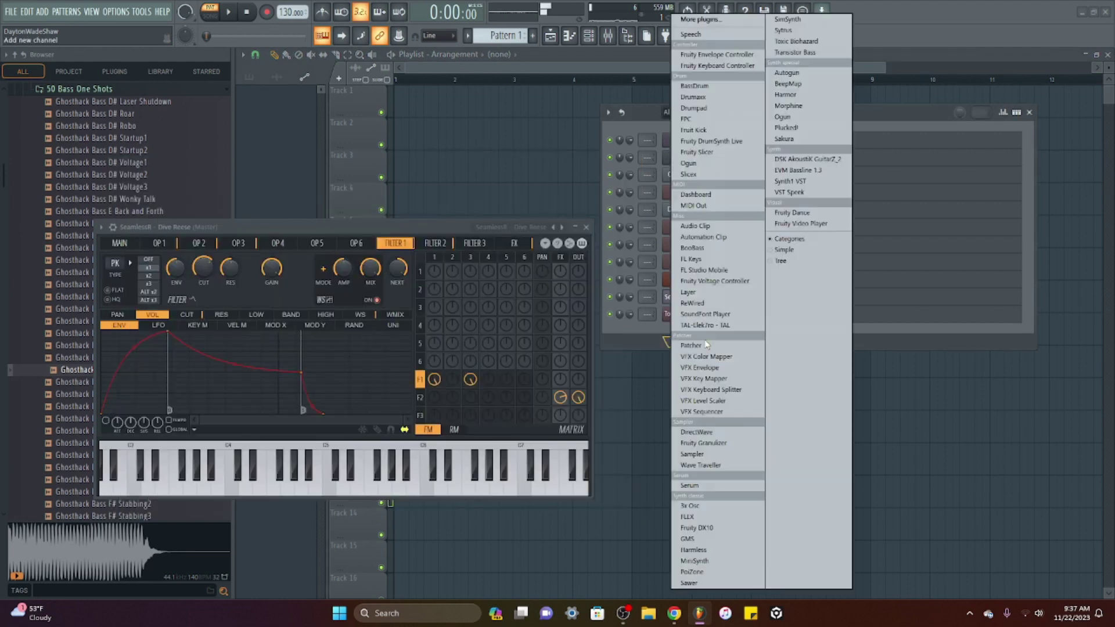
pyautogui.click(794, 52)
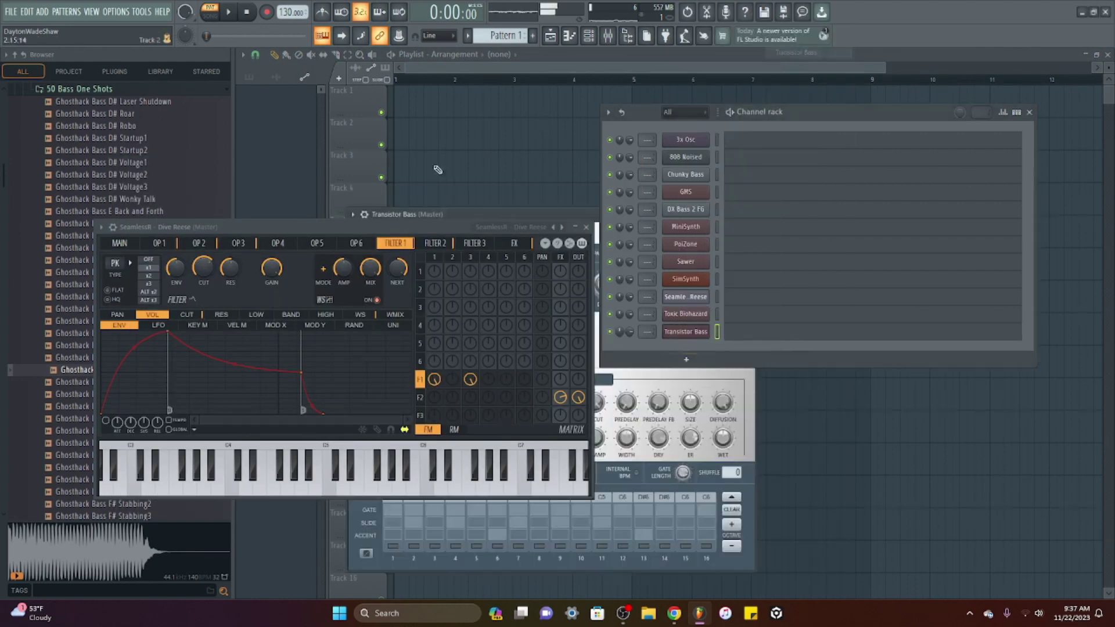
pyautogui.click(353, 214)
pyautogui.click(400, 448)
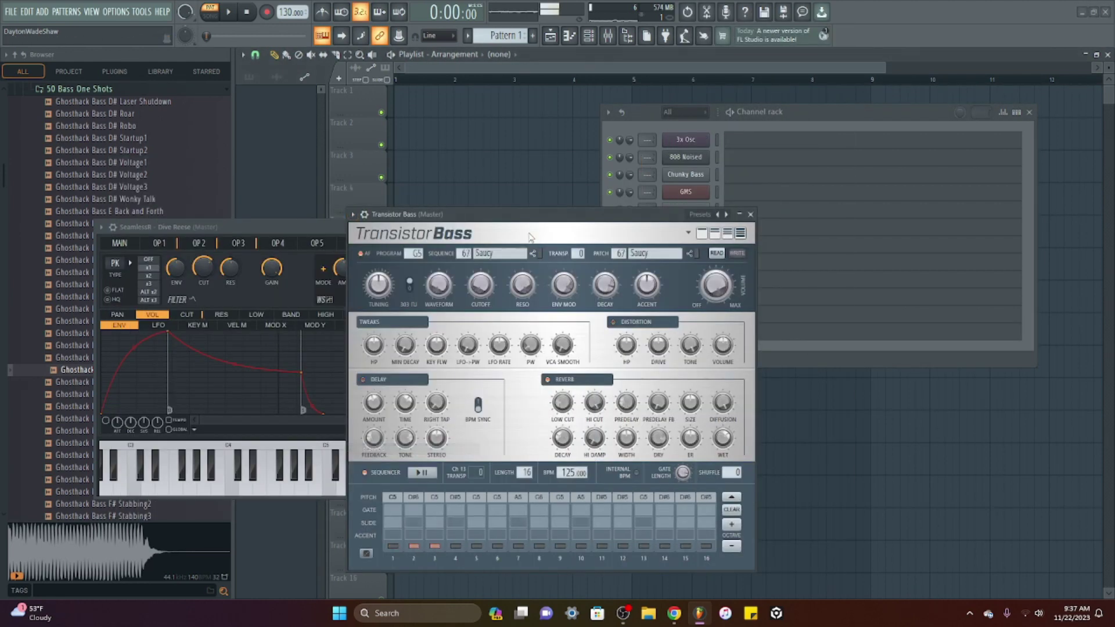
pyautogui.moveTo(525, 226); pyautogui.dragTo(361, 172)
# Play notes to trigger different Transistor Bass sequences and patches, and minimize the plugin window.
pyautogui.press('c')
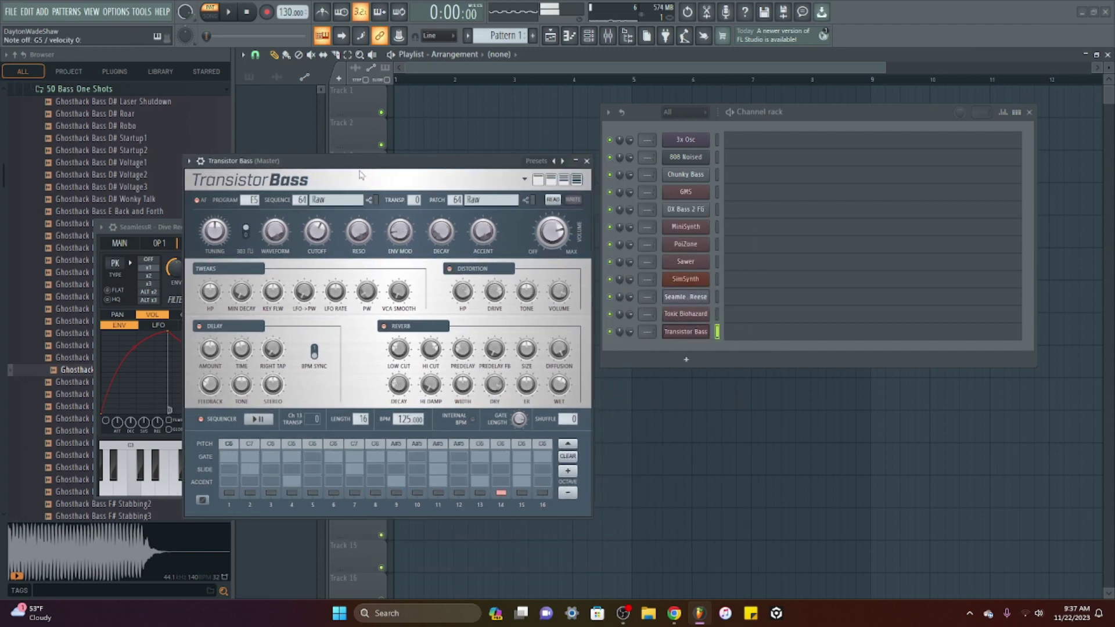
pyautogui.press('z')
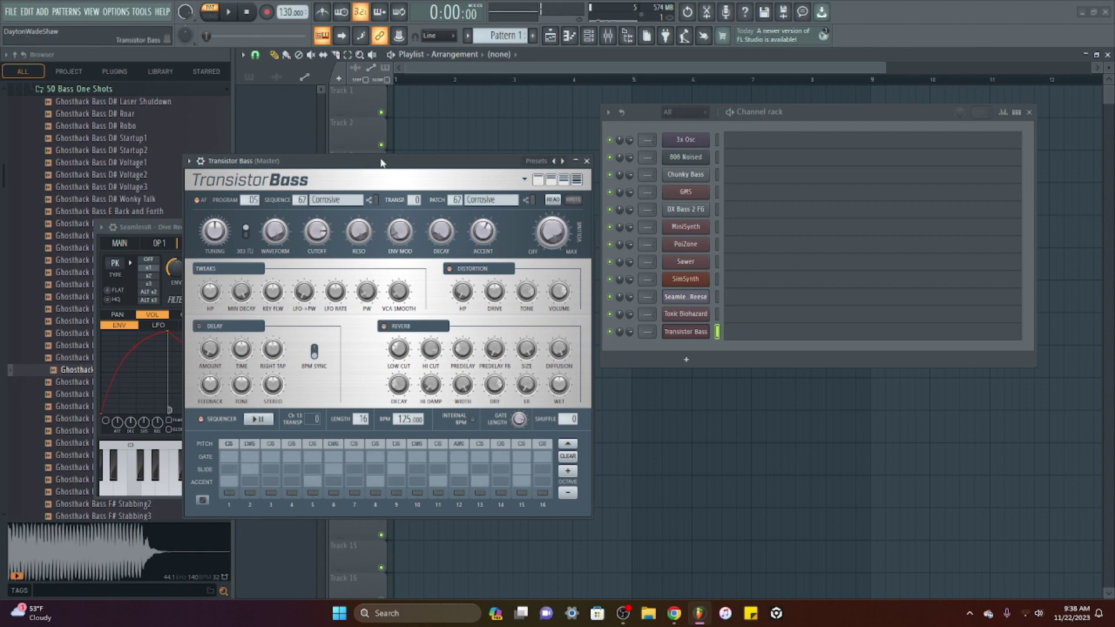
pyautogui.click(575, 161)
# Add Autogun to the Channel rack, and detach its window and move it in front of the Sytrus window.
pyautogui.click(686, 359)
pyautogui.click(787, 73)
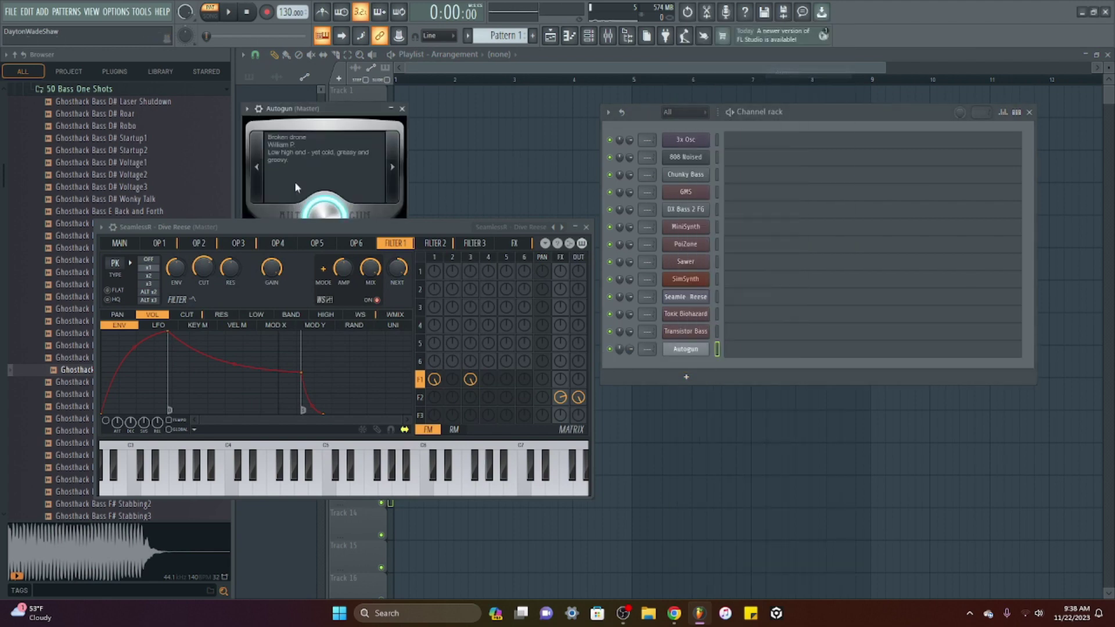
pyautogui.click(247, 110)
pyautogui.click(308, 343)
pyautogui.moveTo(322, 107); pyautogui.dragTo(401, 217)
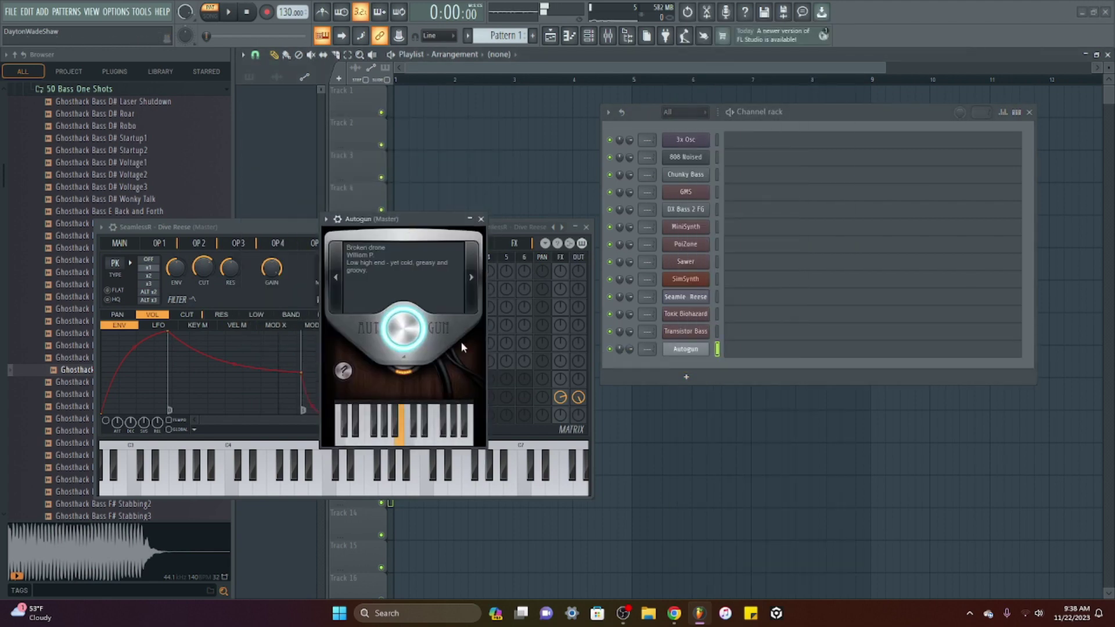
# Audition the following Autogun presets up to ShinyFeel, trying the central knob along the way.
pyautogui.click(473, 299)
pyautogui.click(473, 299)
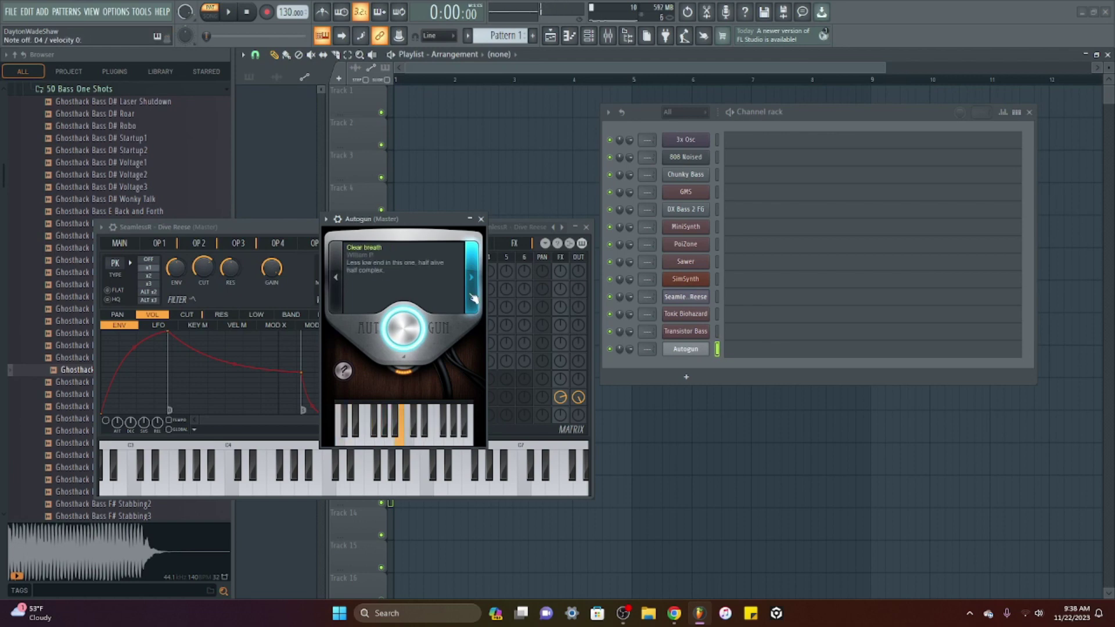
pyautogui.click(473, 298)
pyautogui.moveTo(404, 329); pyautogui.dragTo(404, 395)
pyautogui.click(477, 280)
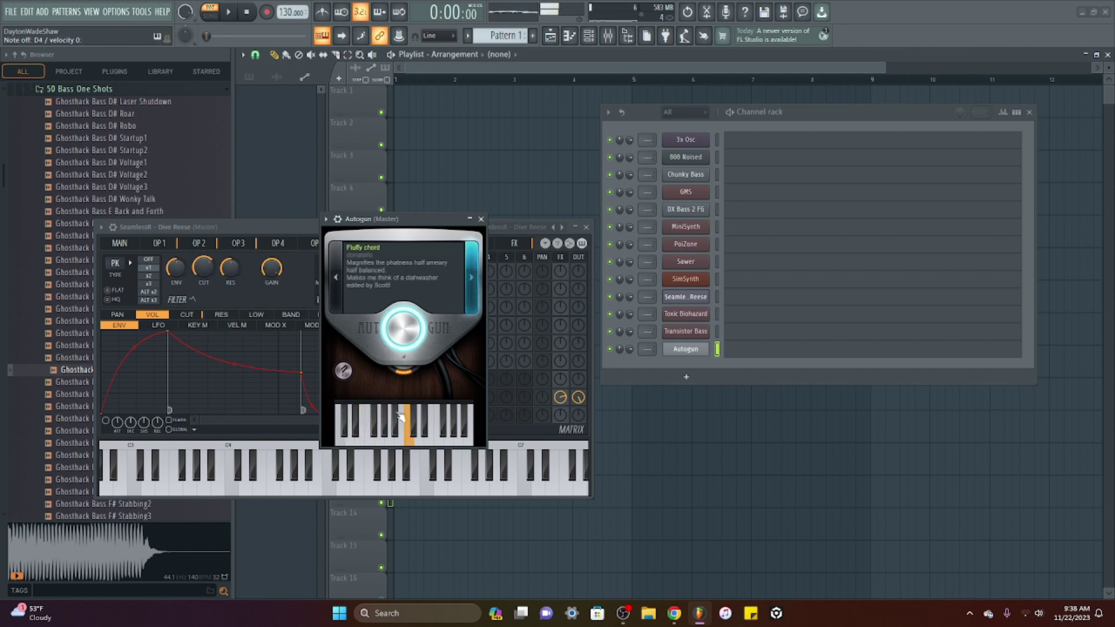
pyautogui.moveTo(408, 379); pyautogui.dragTo(408, 360)
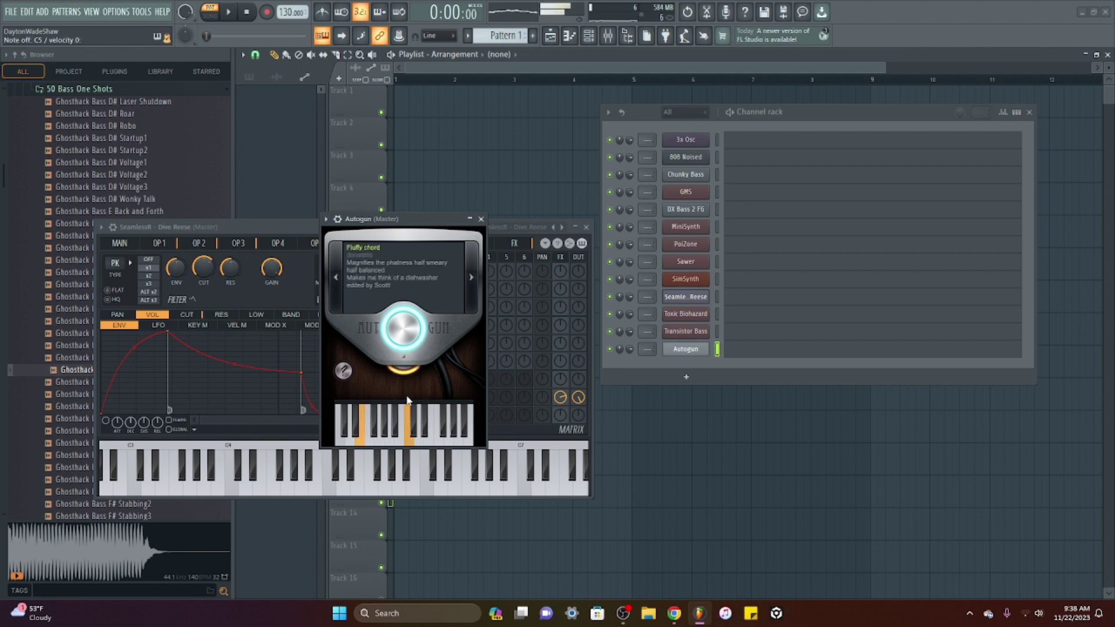
pyautogui.click(474, 299)
pyautogui.click(474, 299)
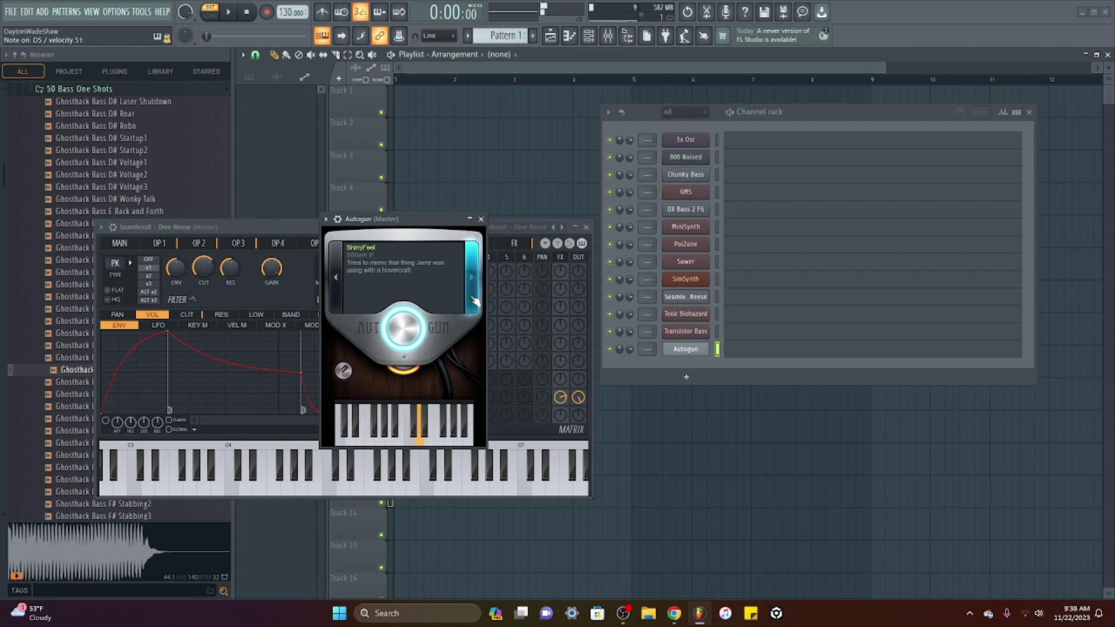
# Add BeepMap to the Channel rack, and detach its window and move it below the rack.
pyautogui.click(686, 376)
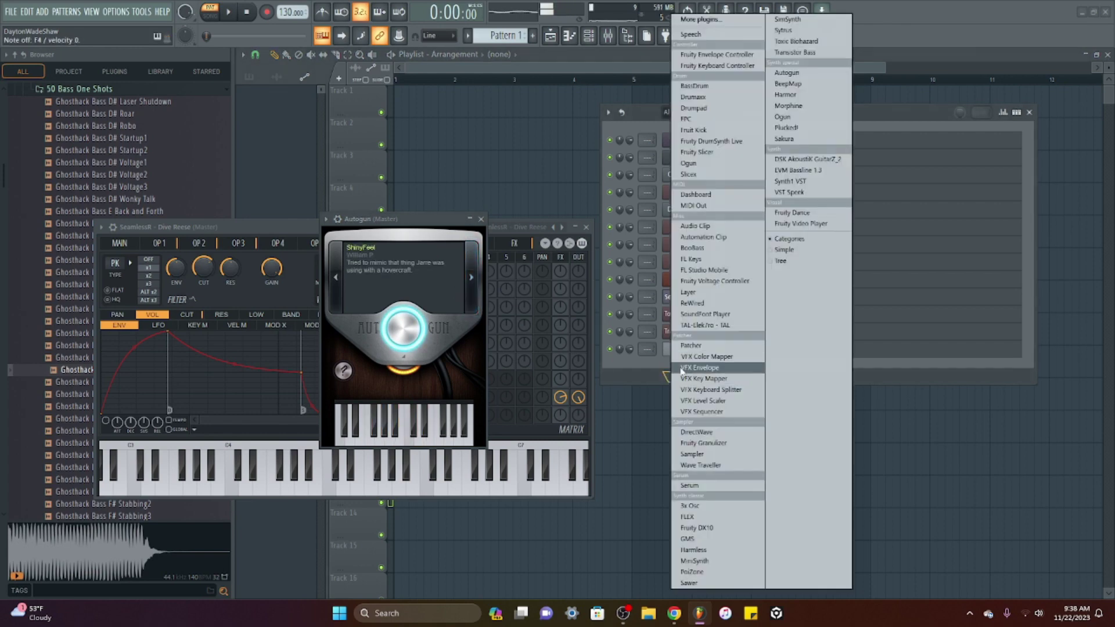
pyautogui.click(790, 85)
pyautogui.click(274, 124)
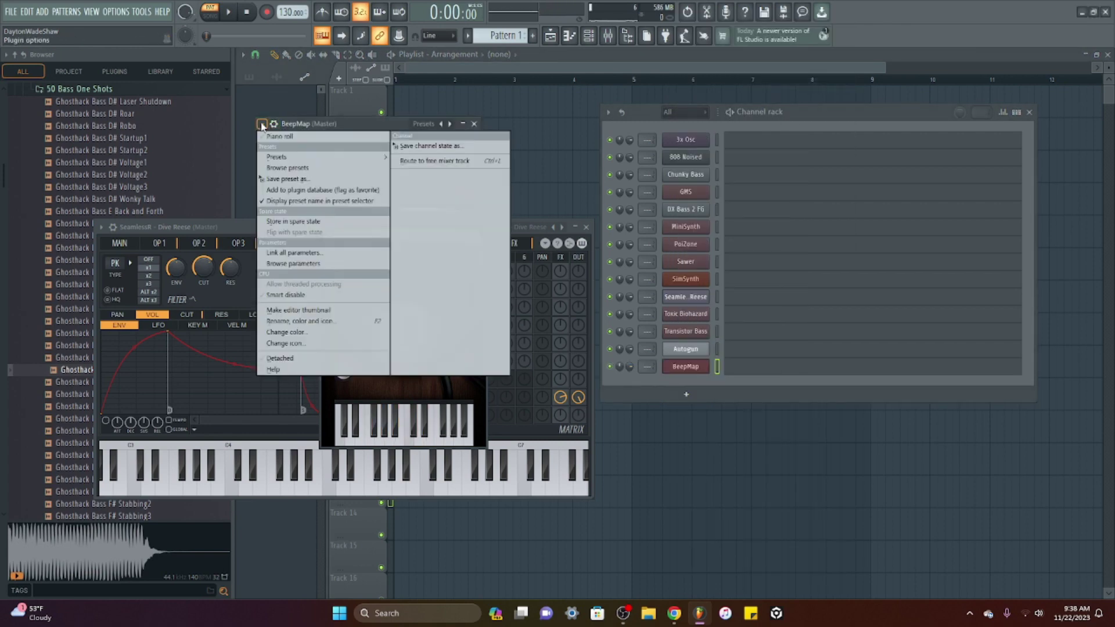
pyautogui.click(347, 360)
pyautogui.moveTo(378, 131); pyautogui.dragTo(715, 426)
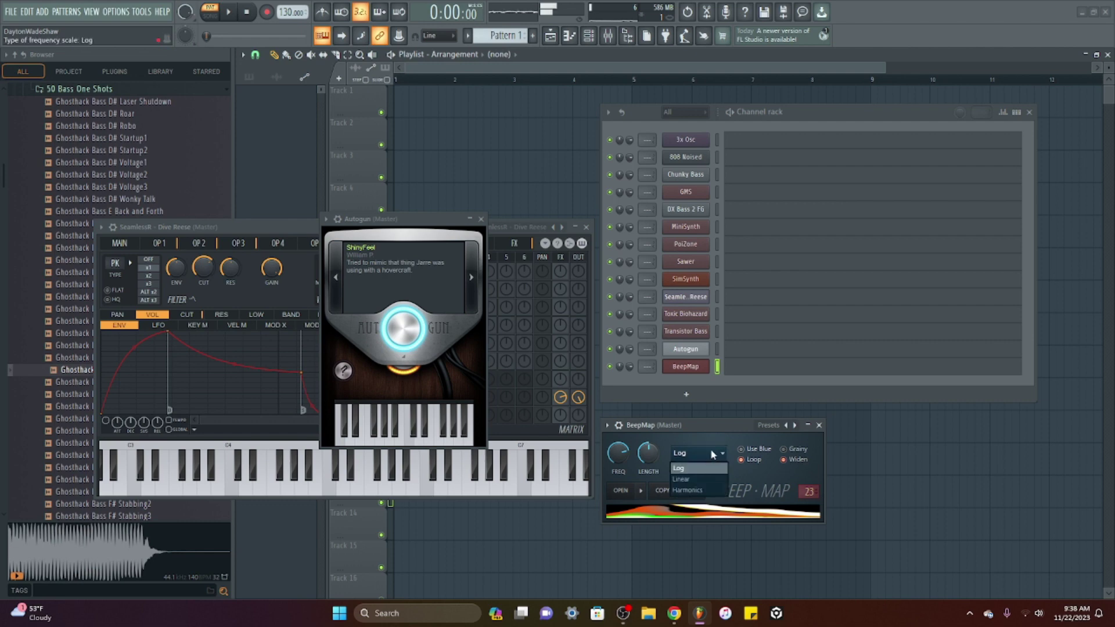
# Try different frequency range and length settings in BeepMap while playing notes.
pyautogui.moveTo(622, 455)
pyautogui.mouseDown()
pyautogui.moveTo(623, 482)
pyautogui.moveTo(624, 456)
pyautogui.mouseUp()
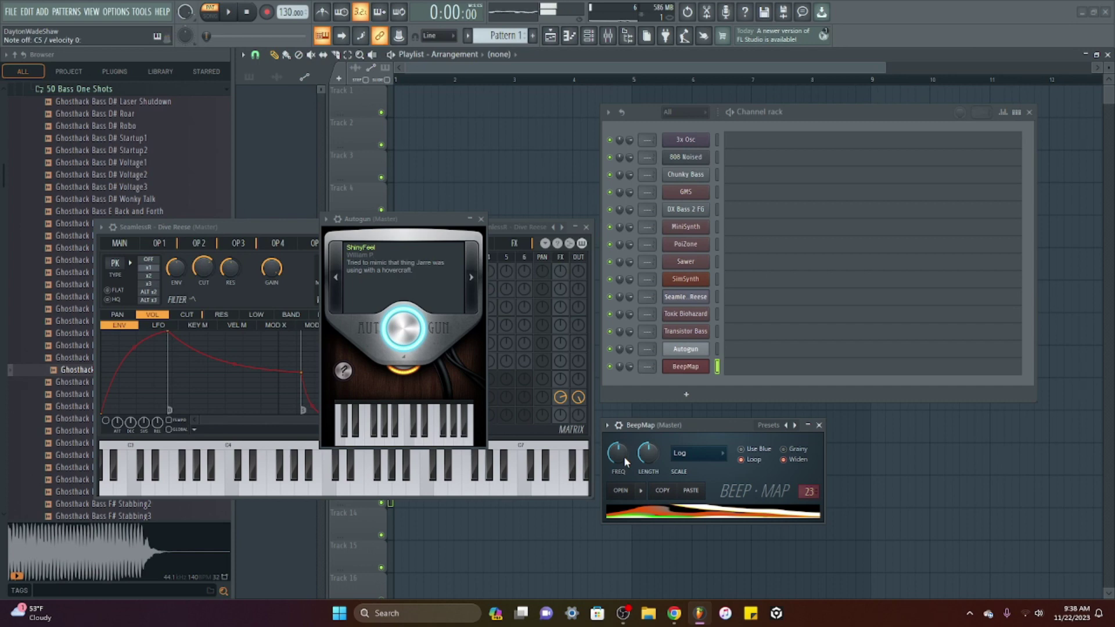
pyautogui.moveTo(624, 457); pyautogui.dragTo(624, 438)
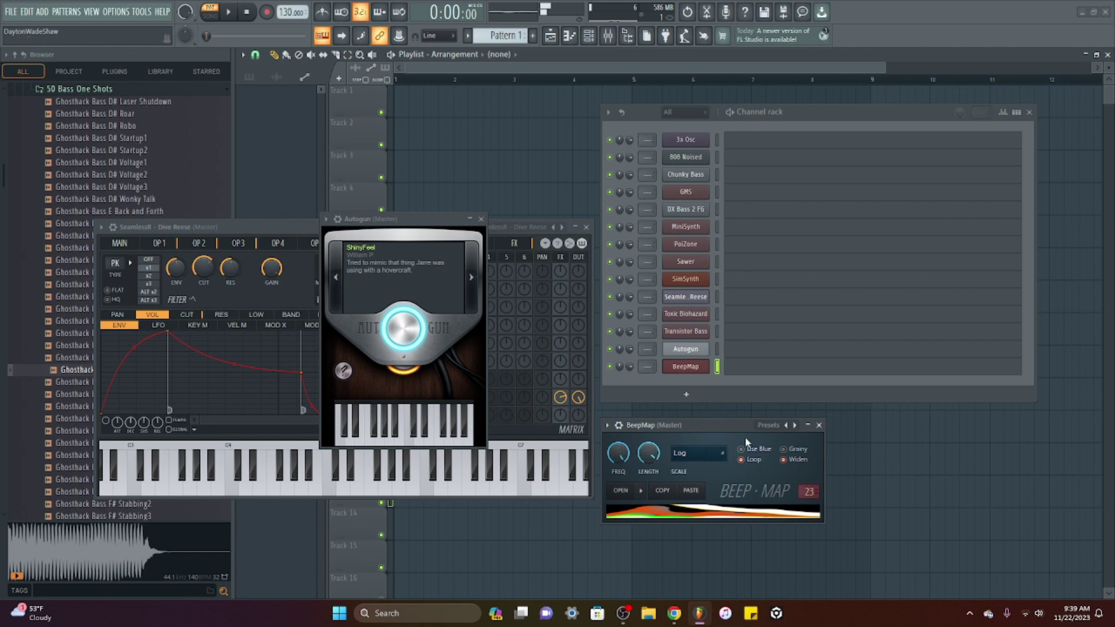
pyautogui.moveTo(617, 454); pyautogui.dragTo(618, 471)
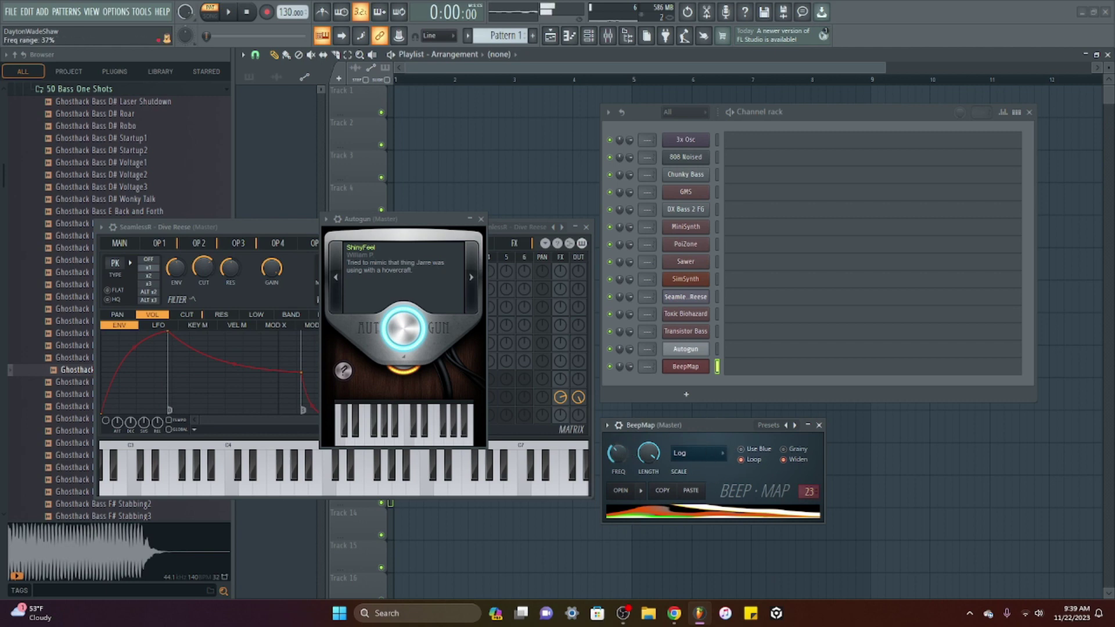
# Try BeepMap's Linear and Harmonics scales with changed frequency range and length settings, and return the scale to Log.
pyautogui.click(703, 456)
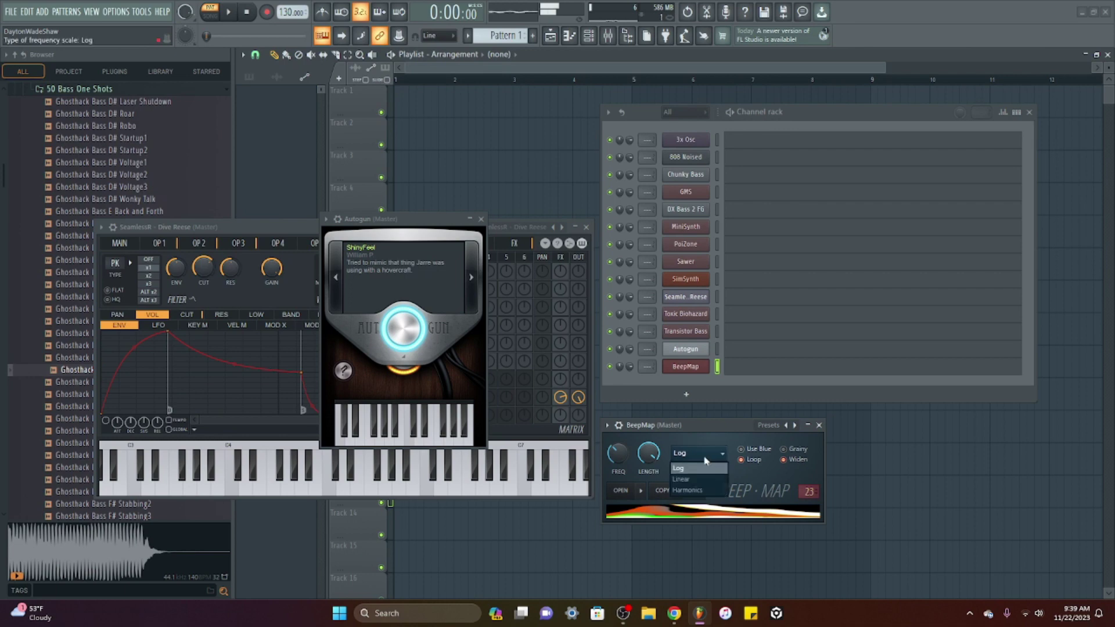
pyautogui.click(706, 482)
pyautogui.click(673, 454)
pyautogui.click(691, 492)
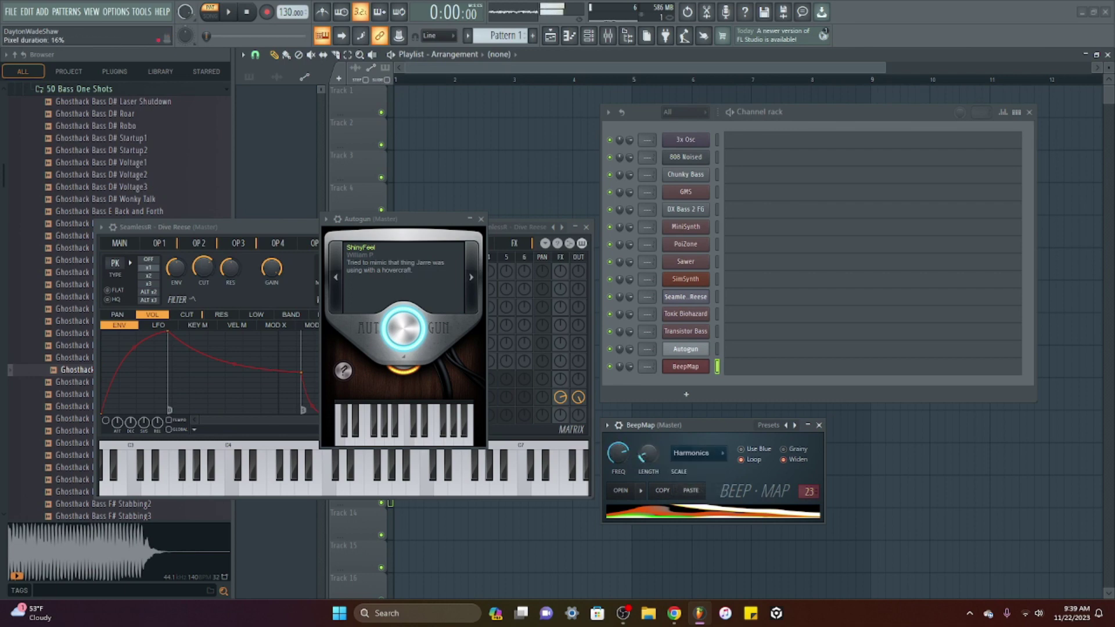
pyautogui.moveTo(621, 459); pyautogui.dragTo(620, 482)
pyautogui.click(698, 458)
pyautogui.click(691, 479)
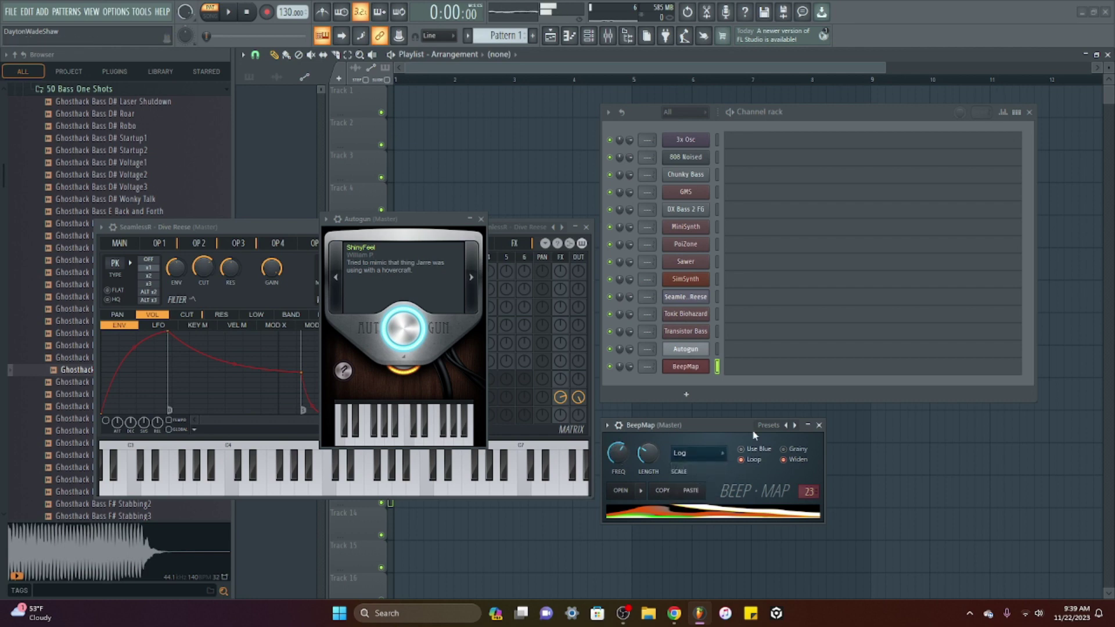
# Add Harmor to the Channel rack, and detach its window and move it beside the rack.
pyautogui.click(686, 394)
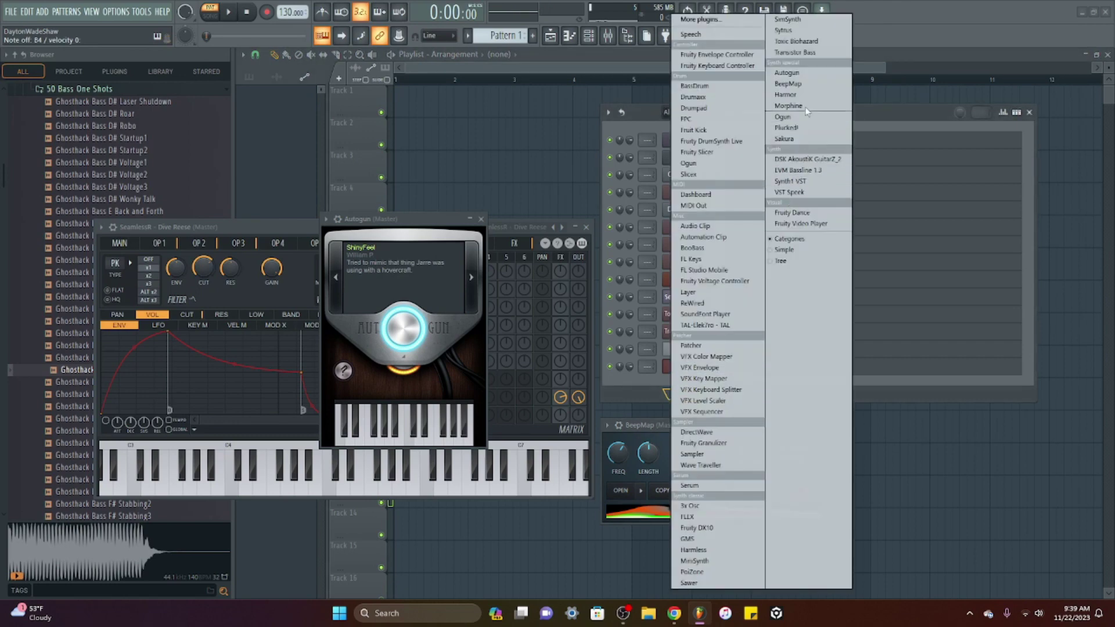
pyautogui.click(785, 95)
pyautogui.click(277, 139)
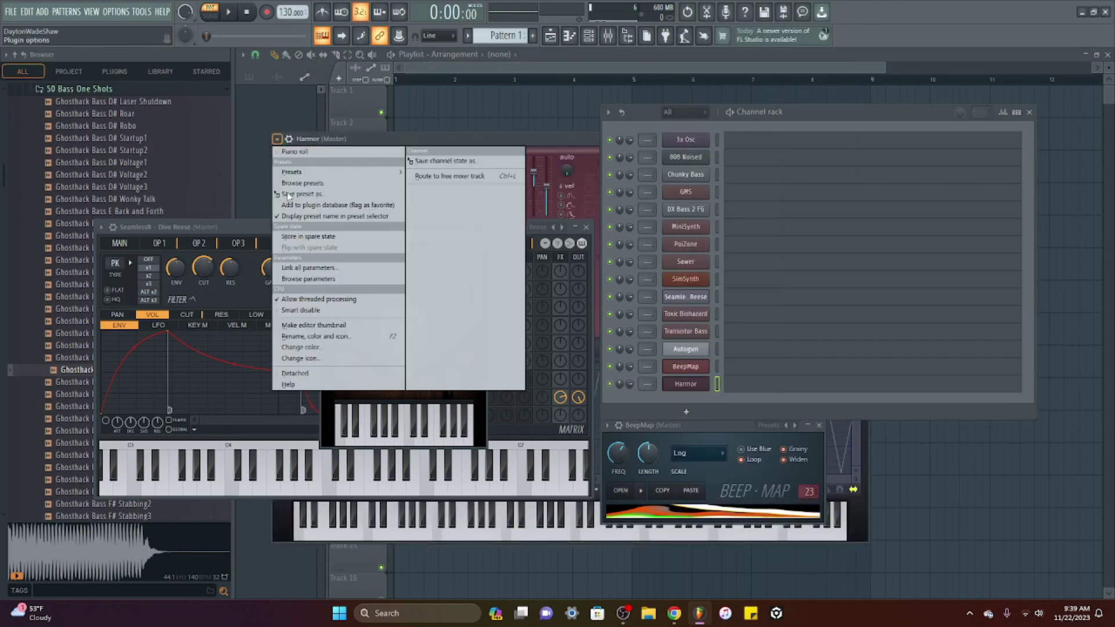
pyautogui.click(326, 375)
pyautogui.moveTo(525, 139); pyautogui.dragTo(418, 145)
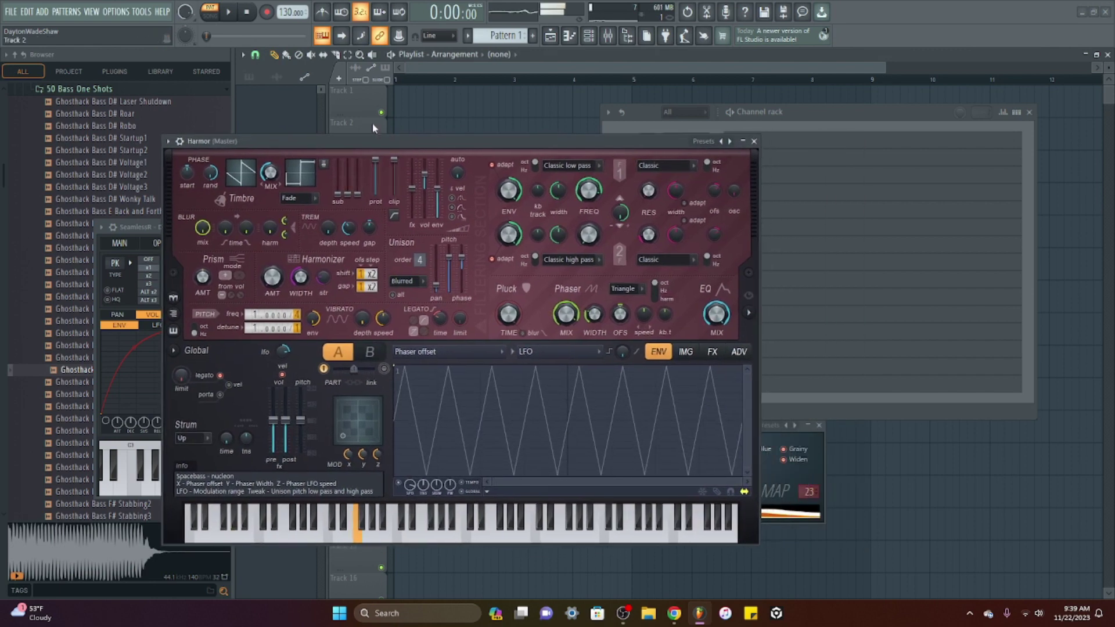
# Audition Harmor presets including Face eater and Flying cobra, up to Greasy wobble.
pyautogui.click(730, 141)
pyautogui.click(728, 276)
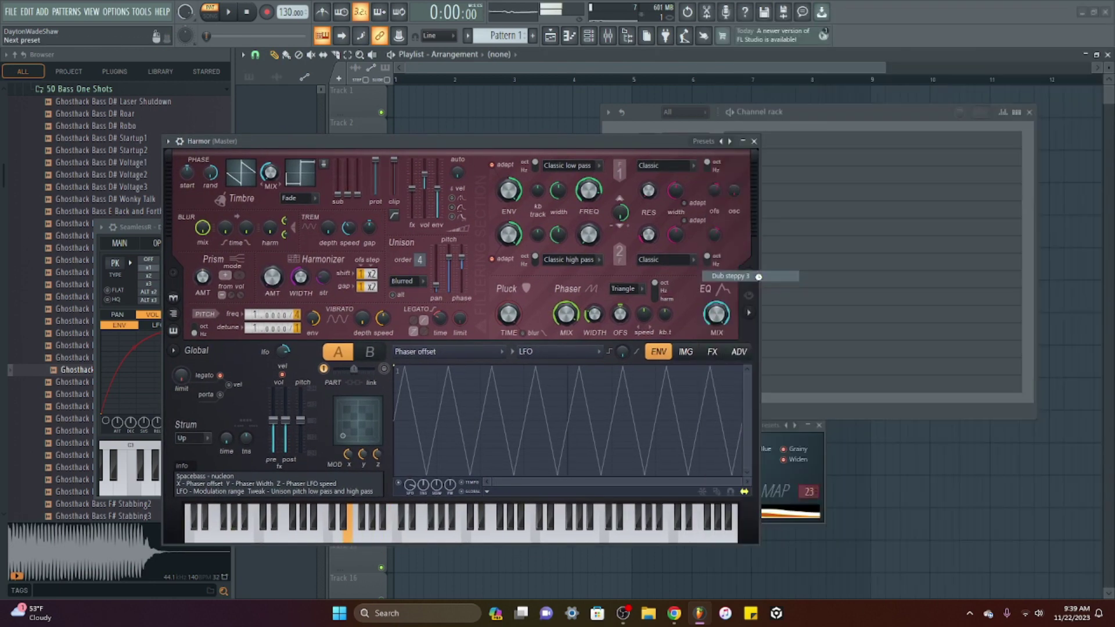
pyautogui.click(730, 142)
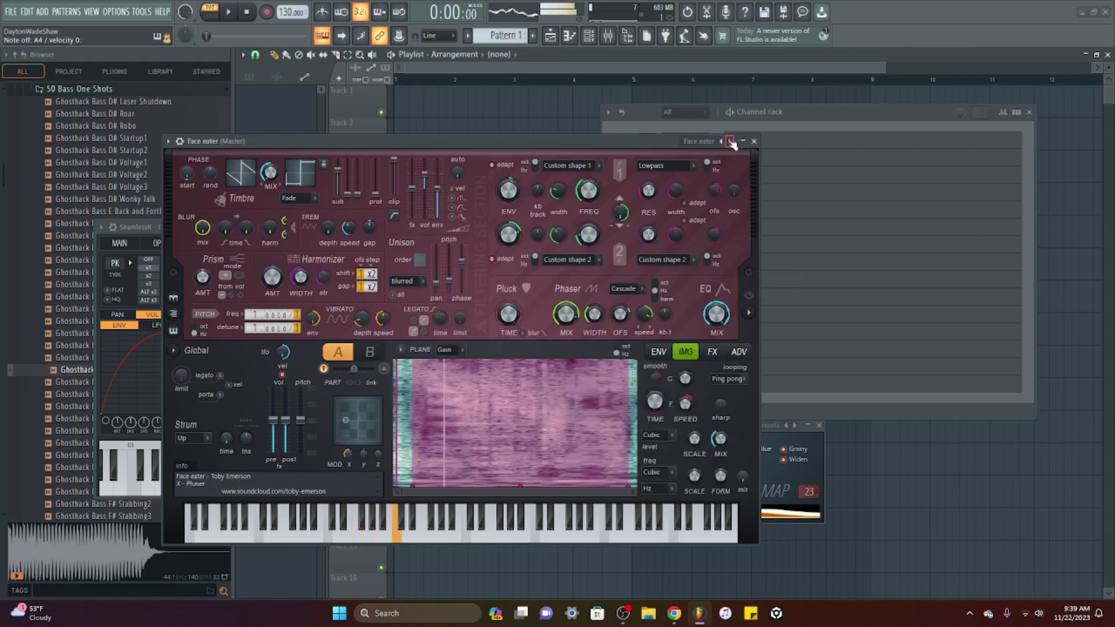
pyautogui.click(731, 142)
pyautogui.click(731, 142)
pyautogui.click(731, 142)
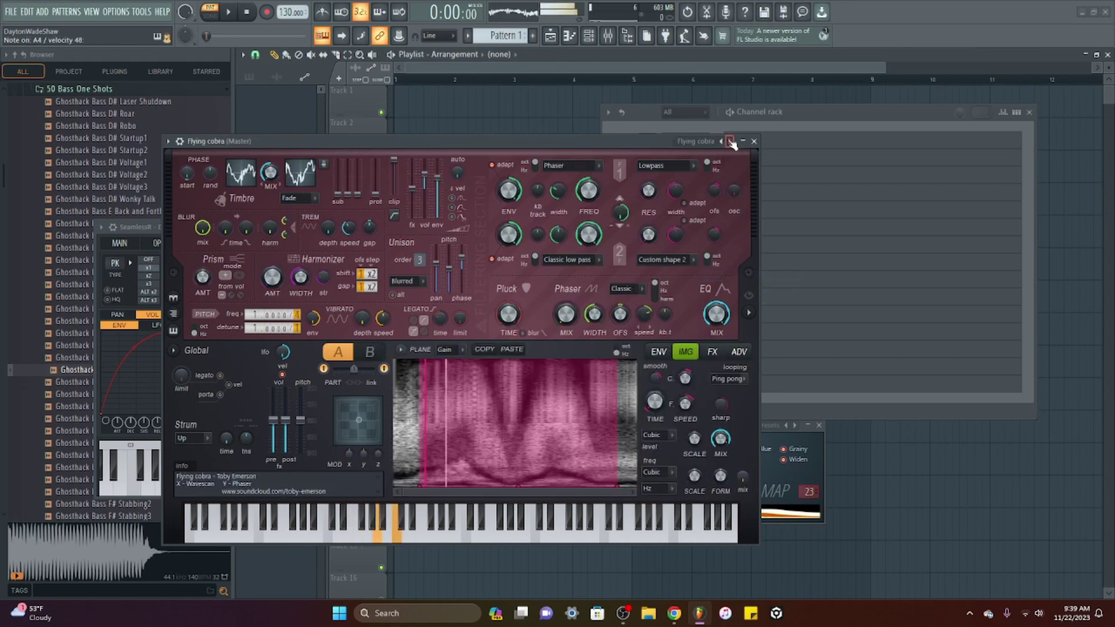
pyautogui.click(731, 142)
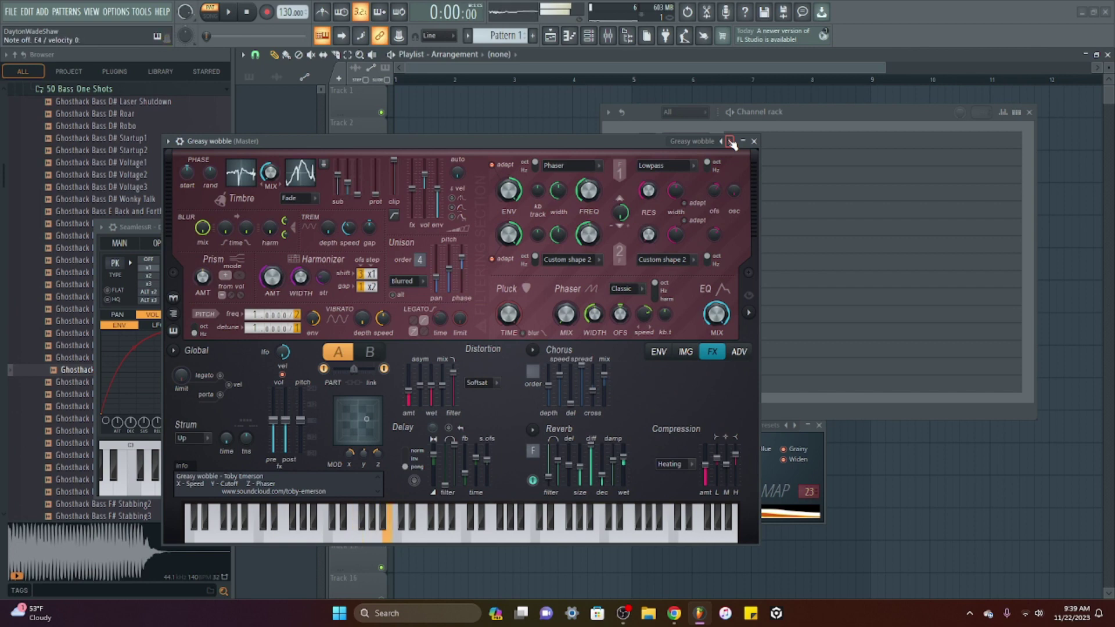
# Audition further Harmor presets from Hen stank up to MachoMan Randy Savage, and close the Harmor window.
pyautogui.click(731, 142)
pyautogui.press('v')
pyautogui.press('c')
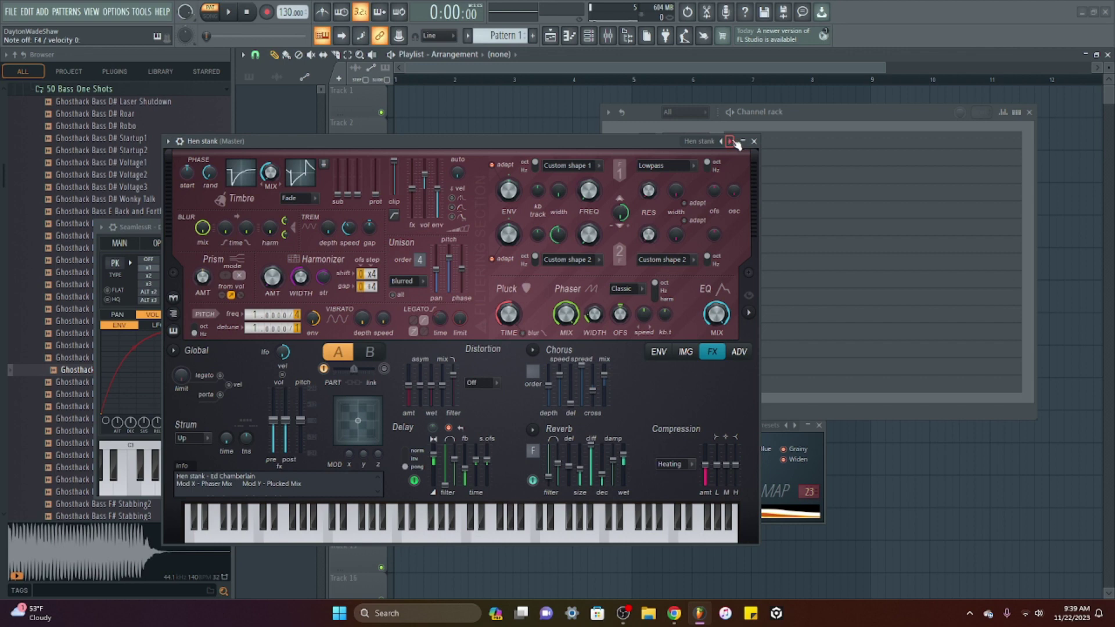
pyautogui.click(731, 143)
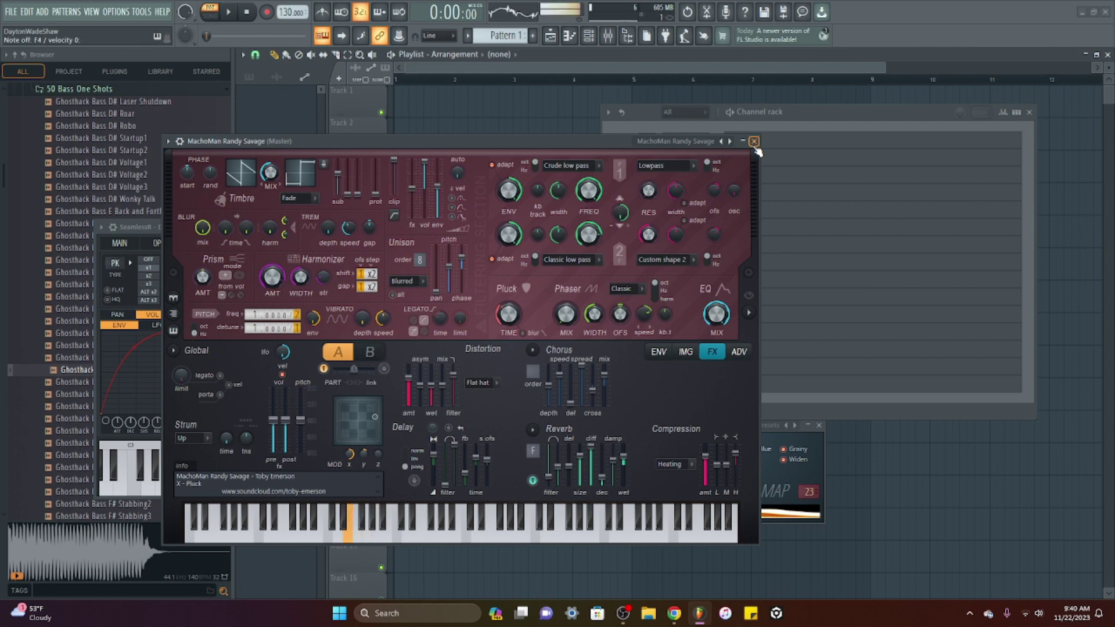
pyautogui.click(754, 143)
# Add Morphine to the Channel rack and audition its programs up to BAS Elec Bass Dist NUC, keeping its window clear of the rack.
pyautogui.click(692, 412)
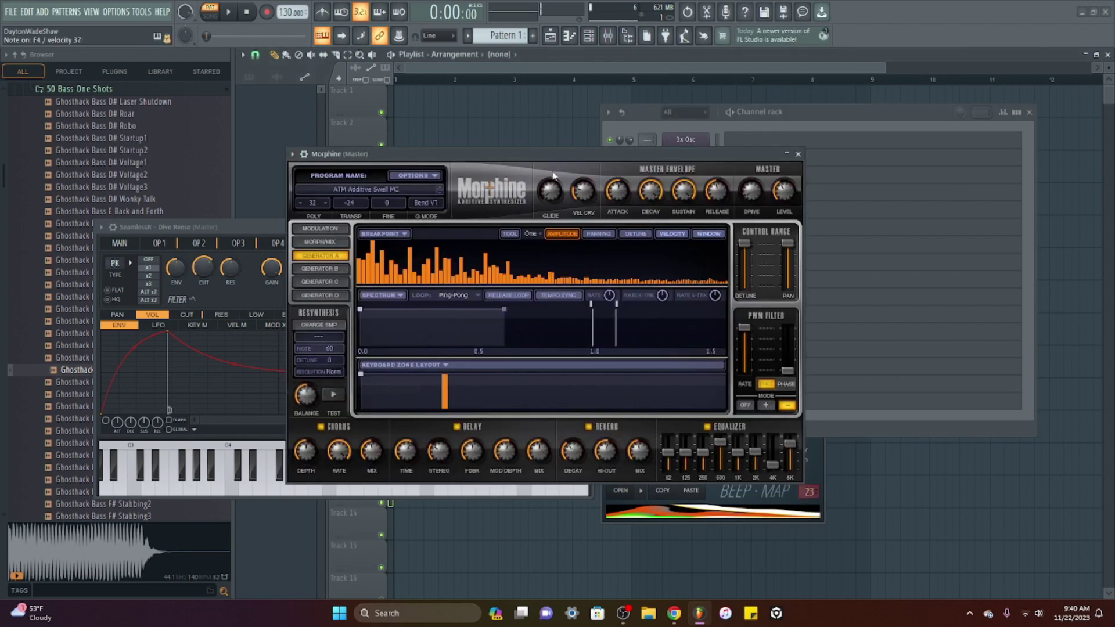
pyautogui.moveTo(554, 176); pyautogui.dragTo(484, 178)
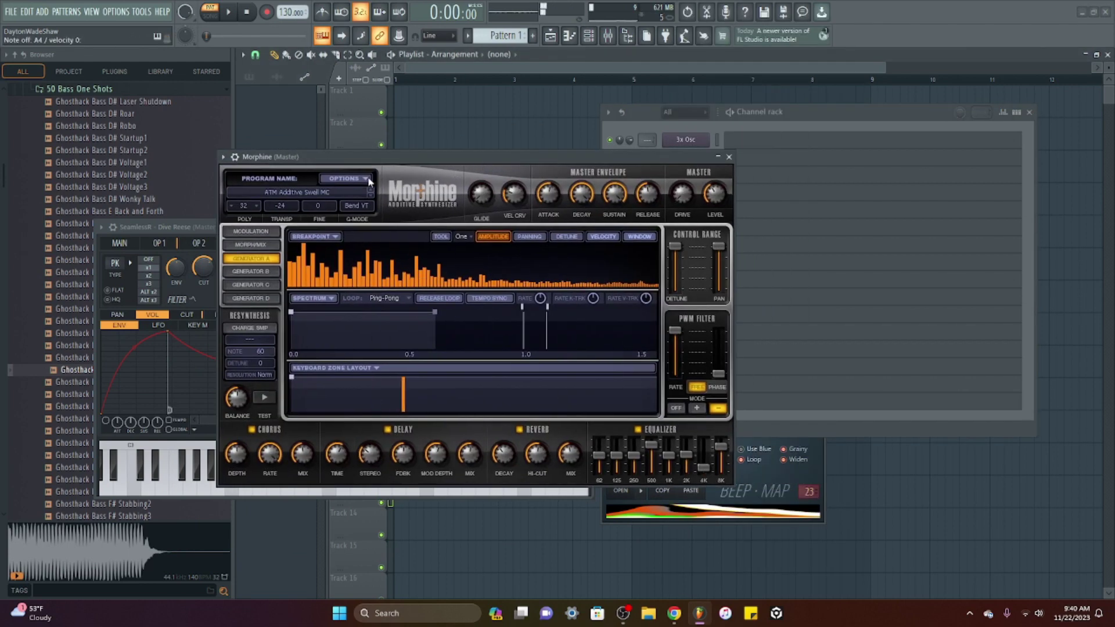
pyautogui.click(370, 197)
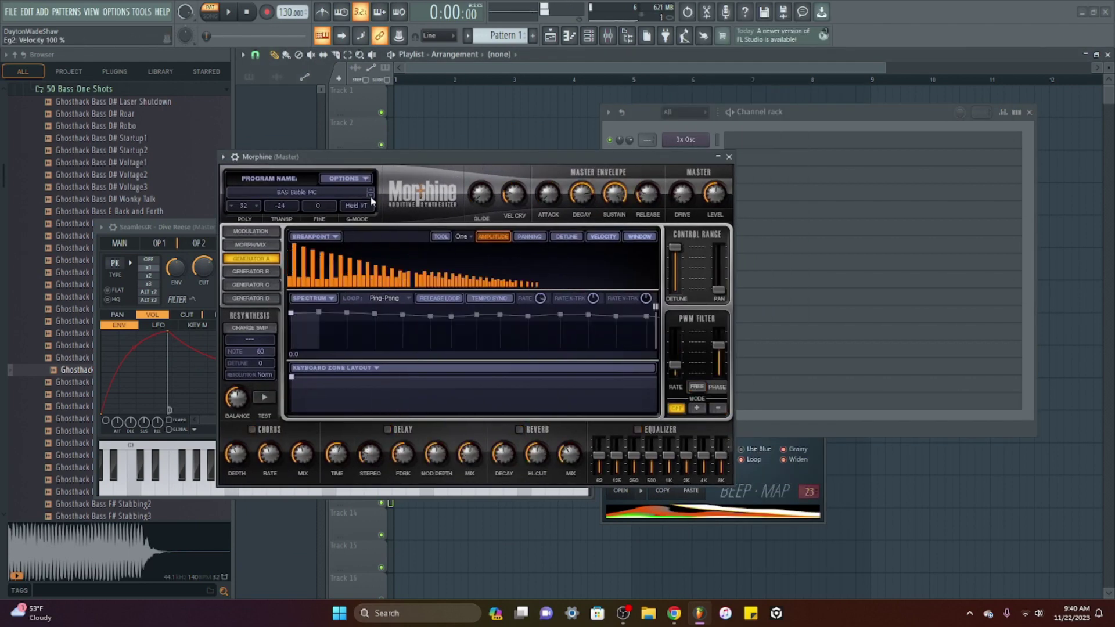
pyautogui.click(370, 197)
pyautogui.click(371, 197)
pyautogui.click(371, 197)
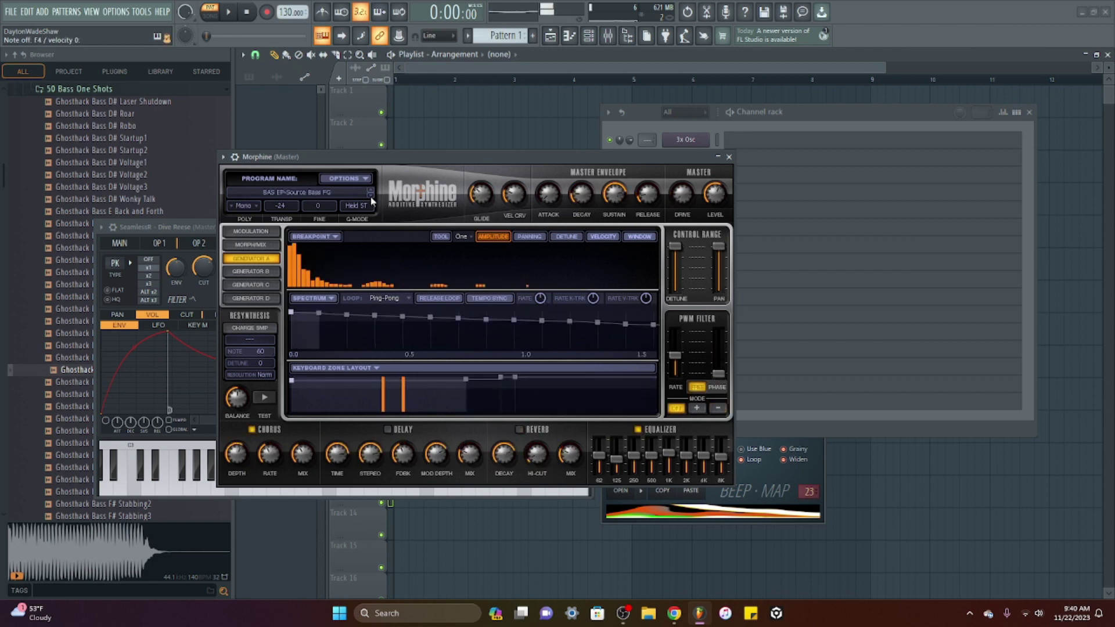
pyautogui.click(371, 196)
pyautogui.moveTo(473, 163); pyautogui.dragTo(355, 183)
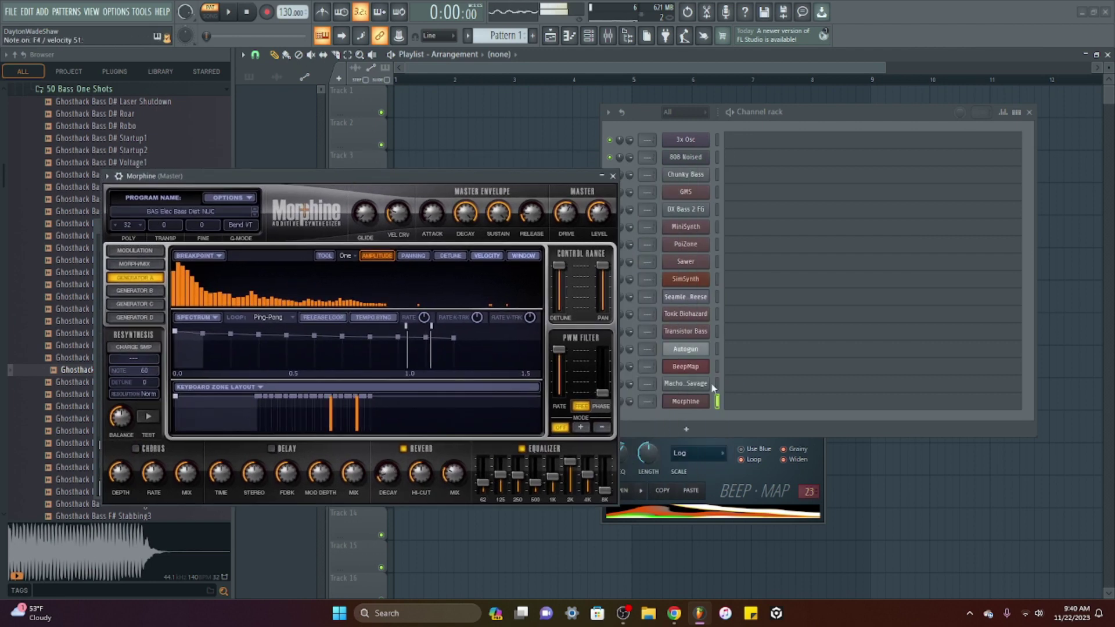
# Add Plucked! to the Channel rack and move its window over Morphine.
pyautogui.click(684, 429)
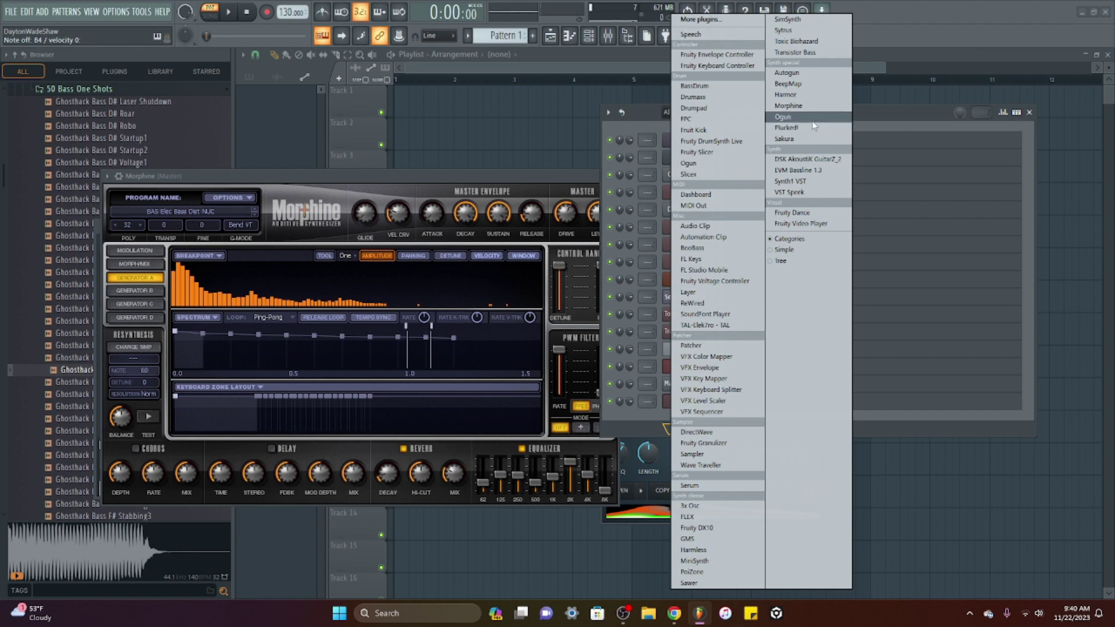
pyautogui.click(785, 127)
pyautogui.moveTo(413, 172); pyautogui.dragTo(380, 198)
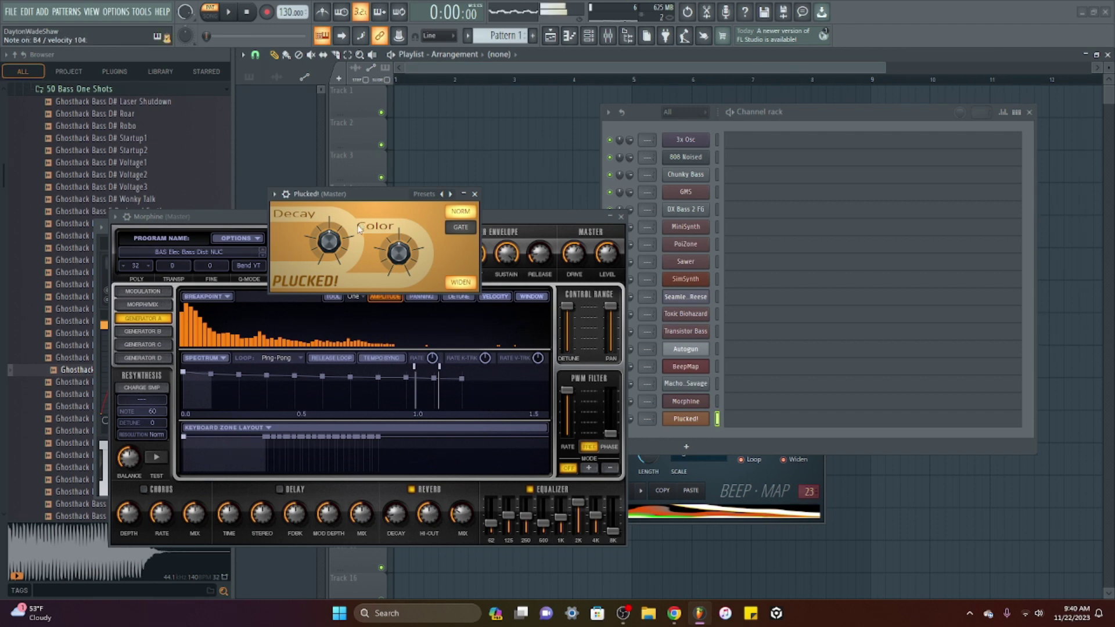
# Try different Decay and Color settings in Plucked! while playing notes, and turn off Norm.
pyautogui.moveTo(328, 241); pyautogui.dragTo(329, 232)
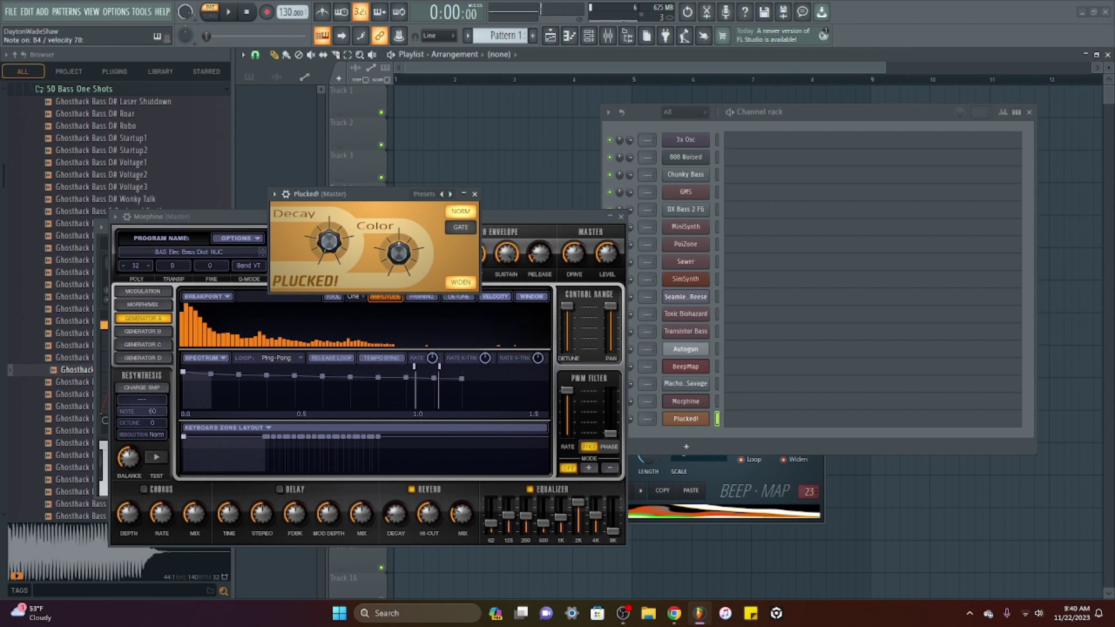
pyautogui.moveTo(399, 252); pyautogui.dragTo(398, 247)
pyautogui.moveTo(329, 241); pyautogui.dragTo(328, 253)
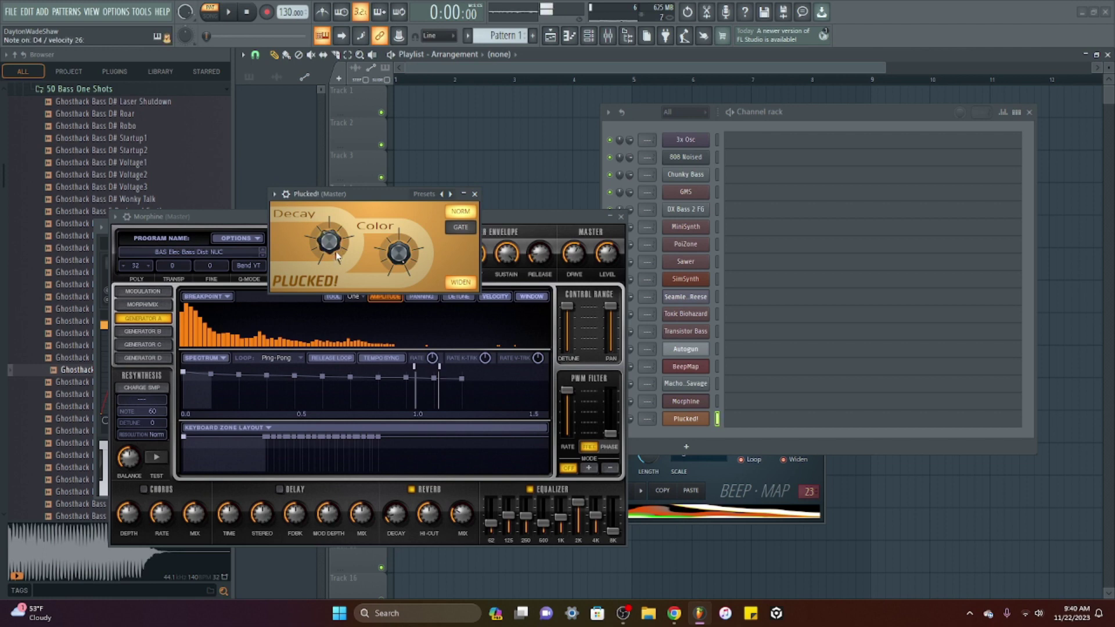
pyautogui.click(460, 211)
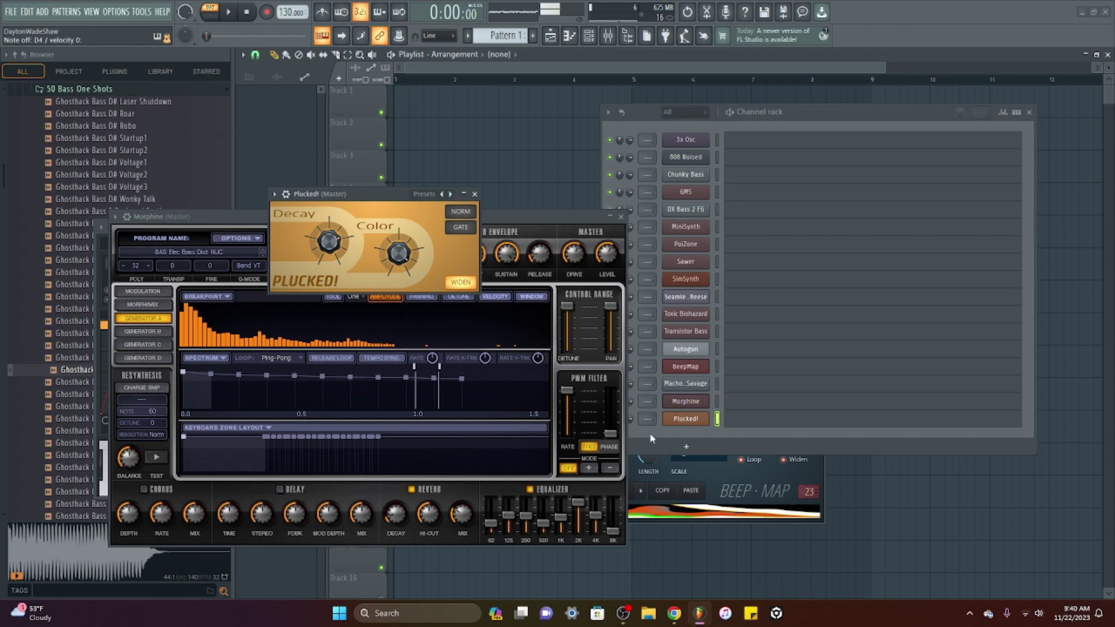
# Load the Default preset in Plucked!, turn off Norm, and try other Color and Decay settings.
pyautogui.click(449, 194)
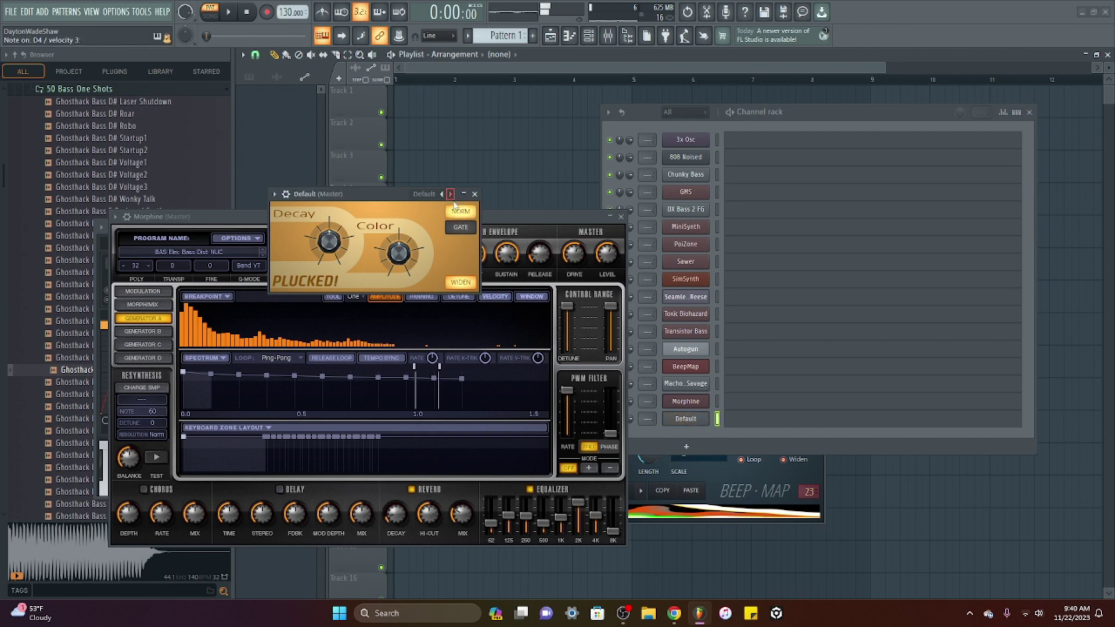
pyautogui.click(457, 215)
pyautogui.moveTo(399, 253); pyautogui.dragTo(399, 229)
pyautogui.moveTo(329, 240); pyautogui.dragTo(337, 223)
# Add Sakura to the Channel rack, and detach its window and move it beside the rack.
pyautogui.click(685, 446)
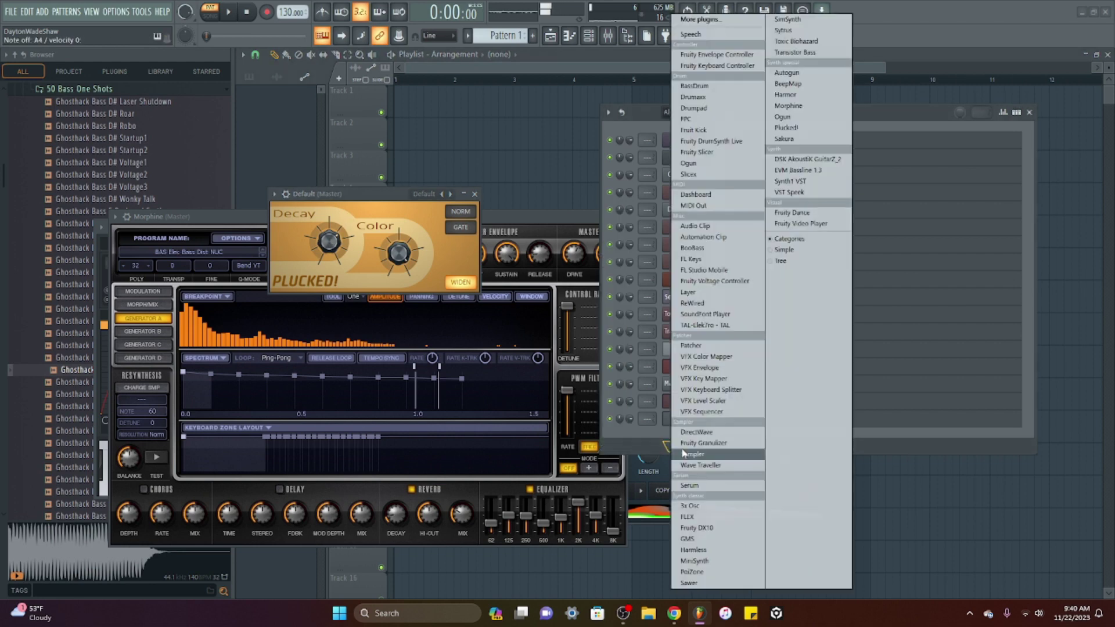
pyautogui.click(821, 139)
pyautogui.click(322, 183)
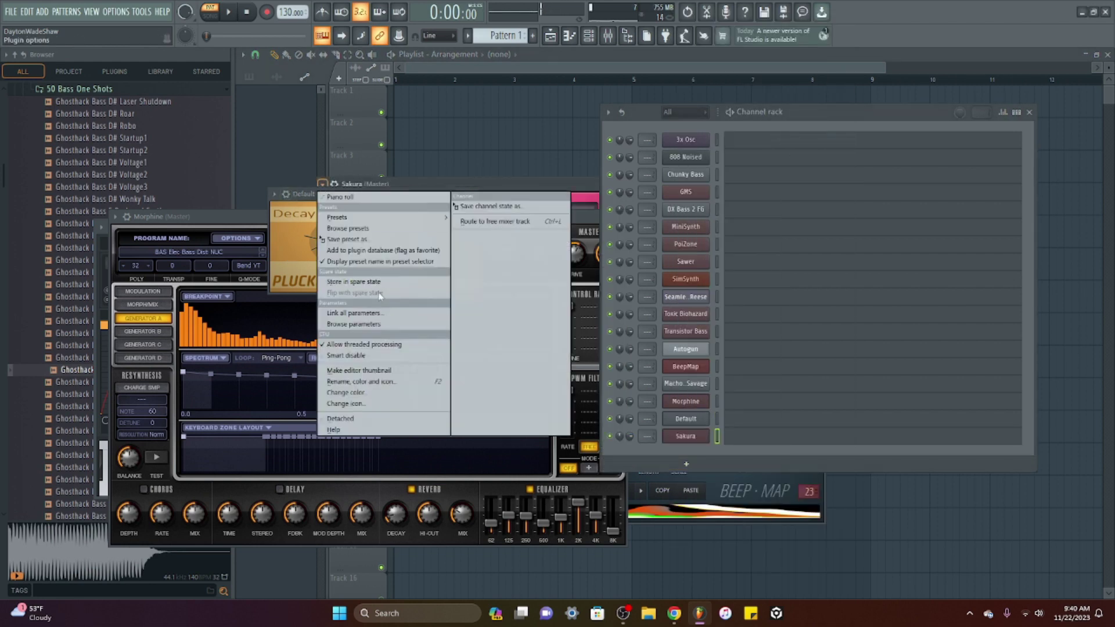
pyautogui.click(388, 419)
pyautogui.moveTo(615, 185); pyautogui.dragTo(514, 186)
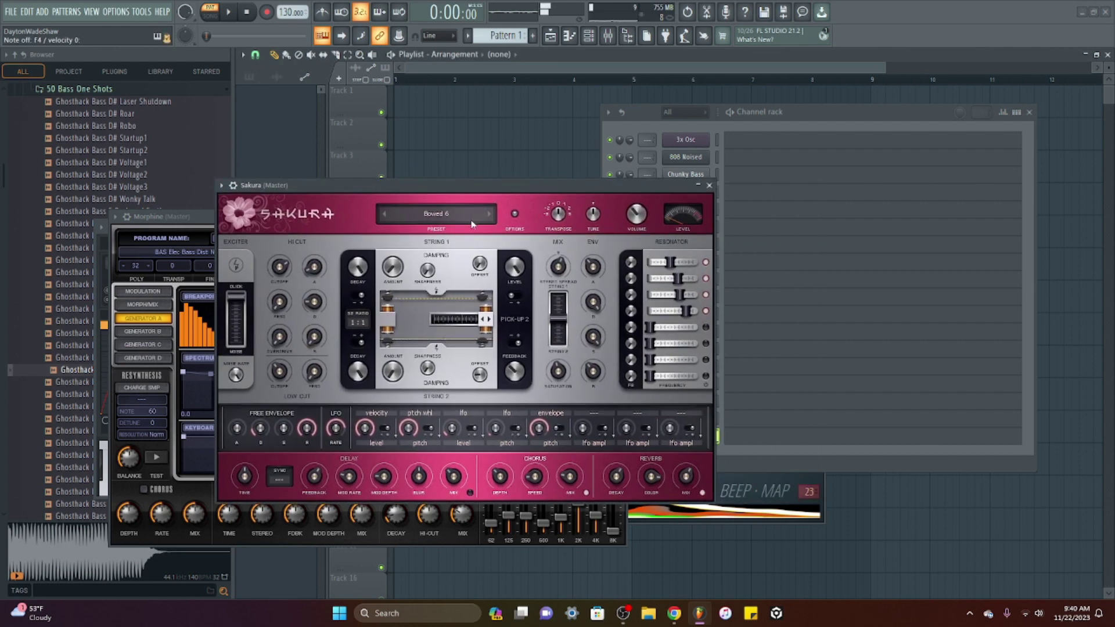
# Audition Sakura presets including ATM CreepShow FG, up to ATM Marching Steel FG.
pyautogui.click(489, 215)
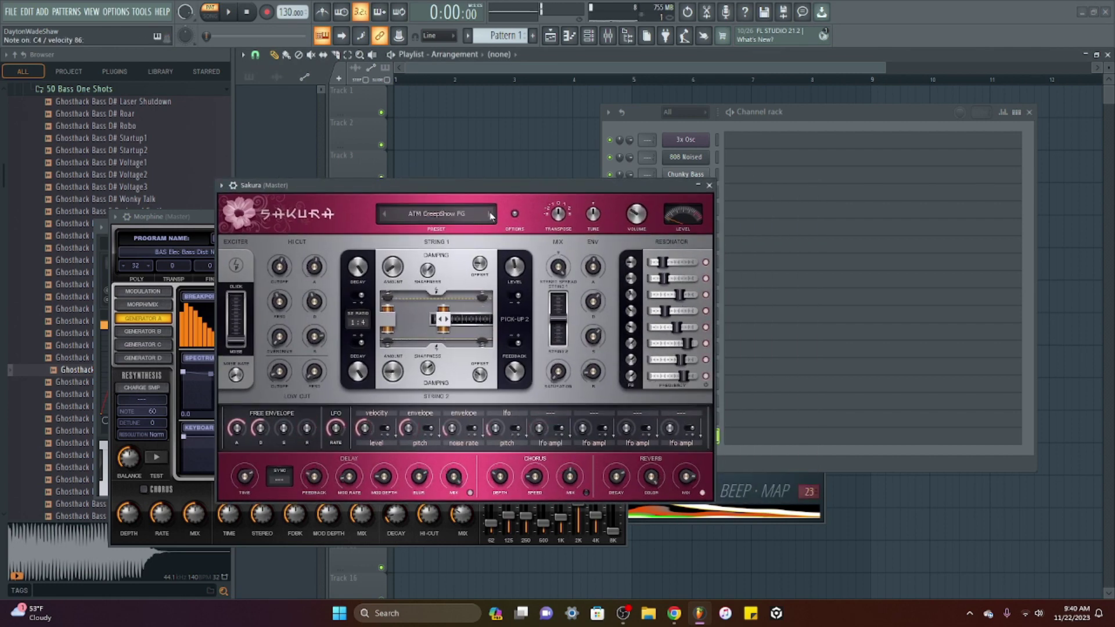
pyautogui.click(491, 216)
pyautogui.click(491, 216)
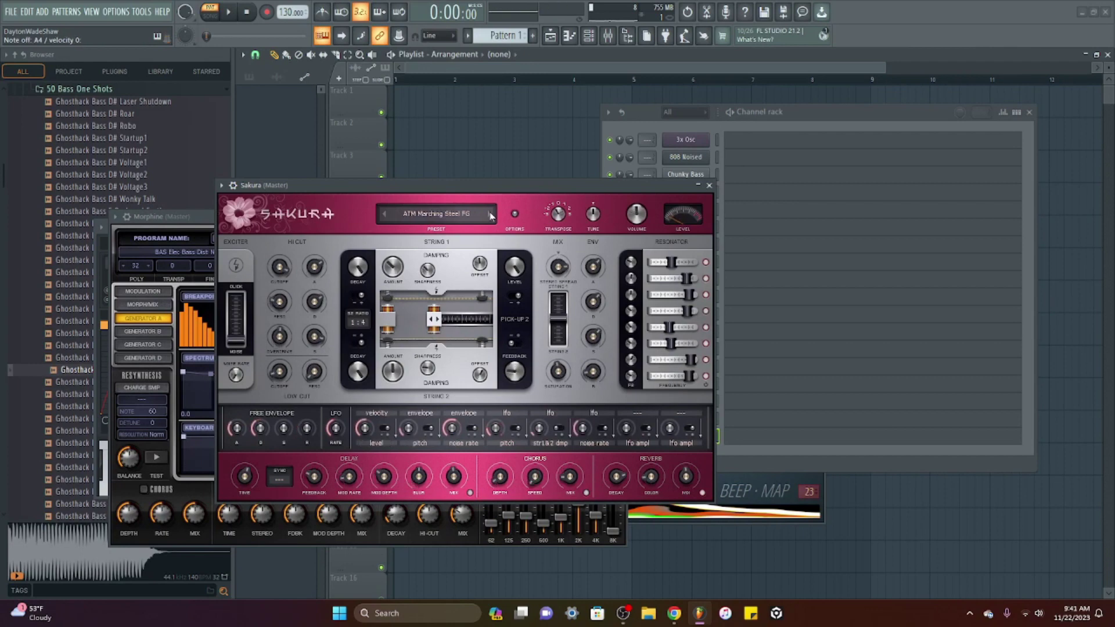
# Audition bass sounds from Sakura's preset library, load BAS Deep House FG from the Bass bank, and close the library and Sakura.
pyautogui.click(458, 216)
pyautogui.click(433, 302)
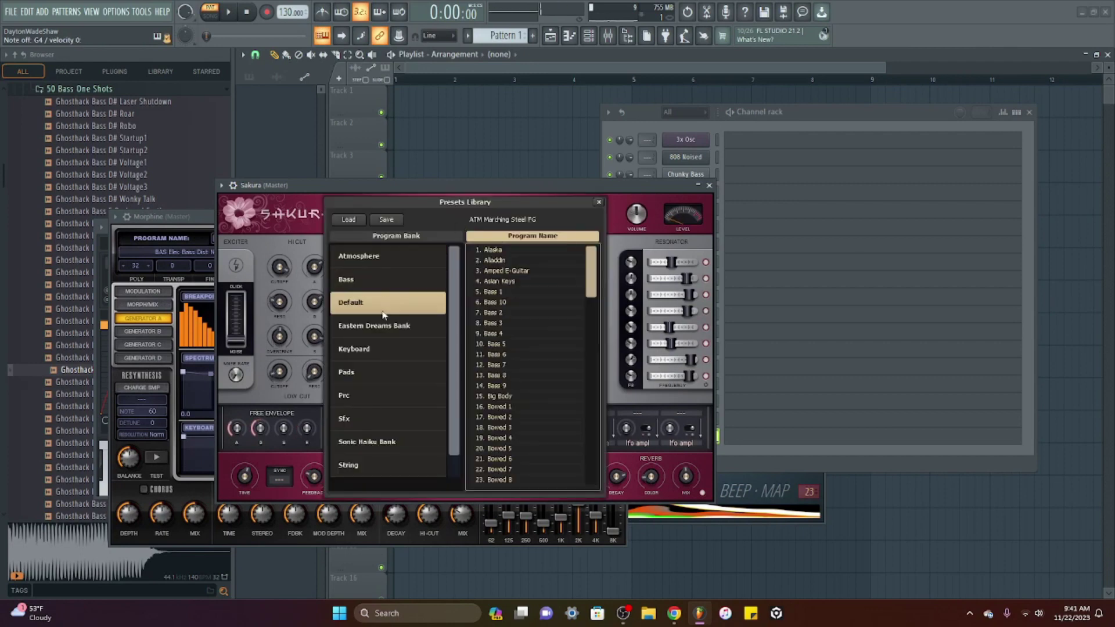
pyautogui.click(360, 279)
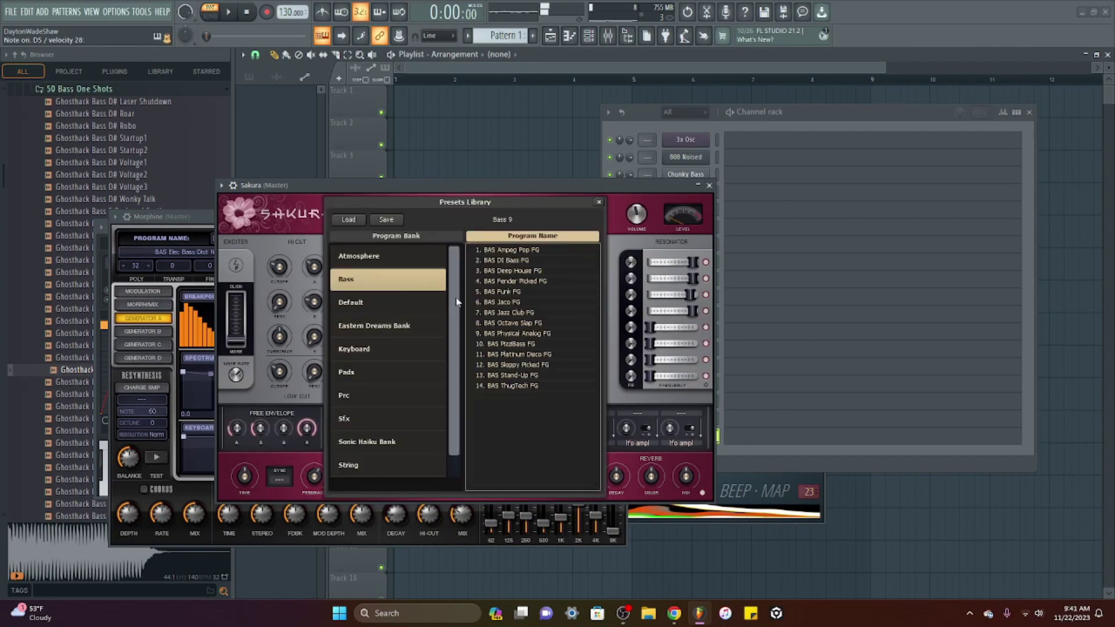
pyautogui.click(535, 334)
pyautogui.click(511, 270)
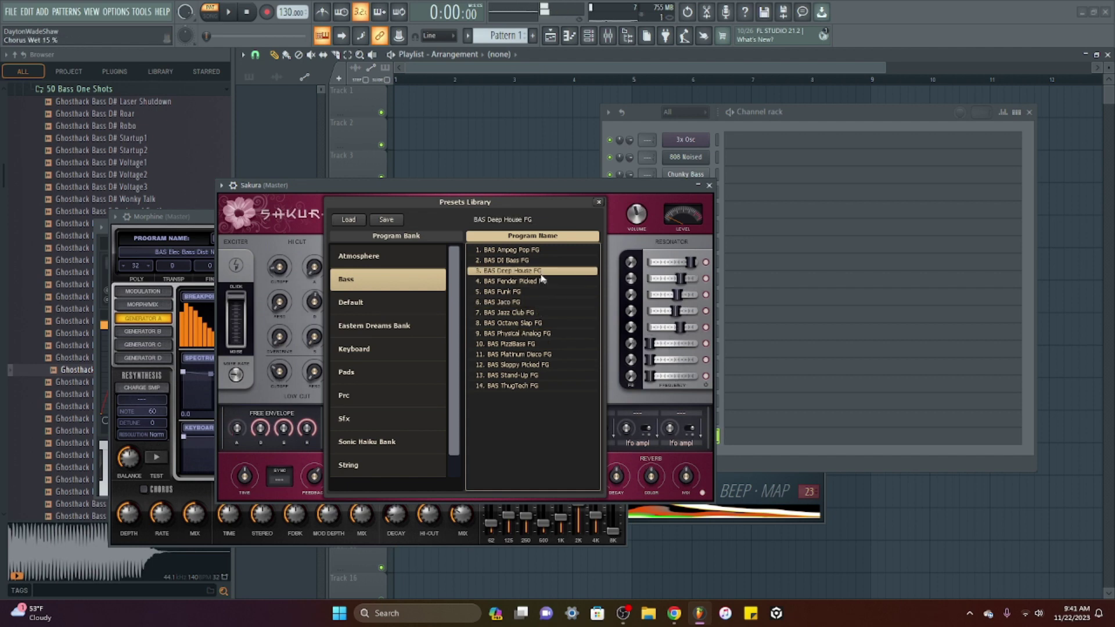
pyautogui.click(599, 203)
pyautogui.click(709, 186)
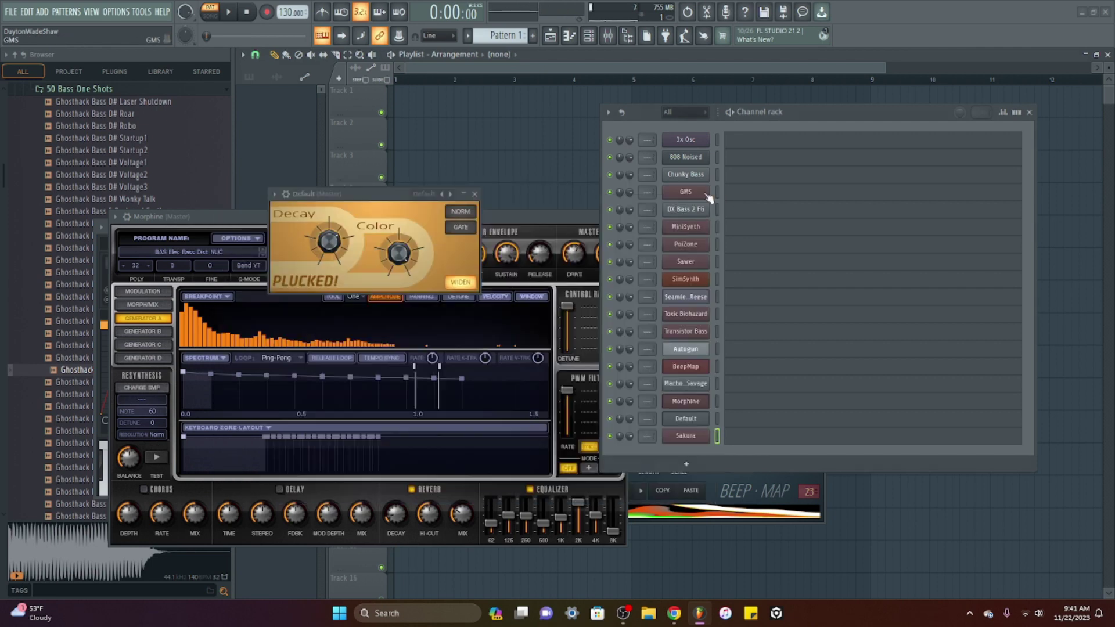
# Add the third-party VST Speek plugin to the Channel rack, and detach its window and move it over Morphine.
pyautogui.click(701, 471)
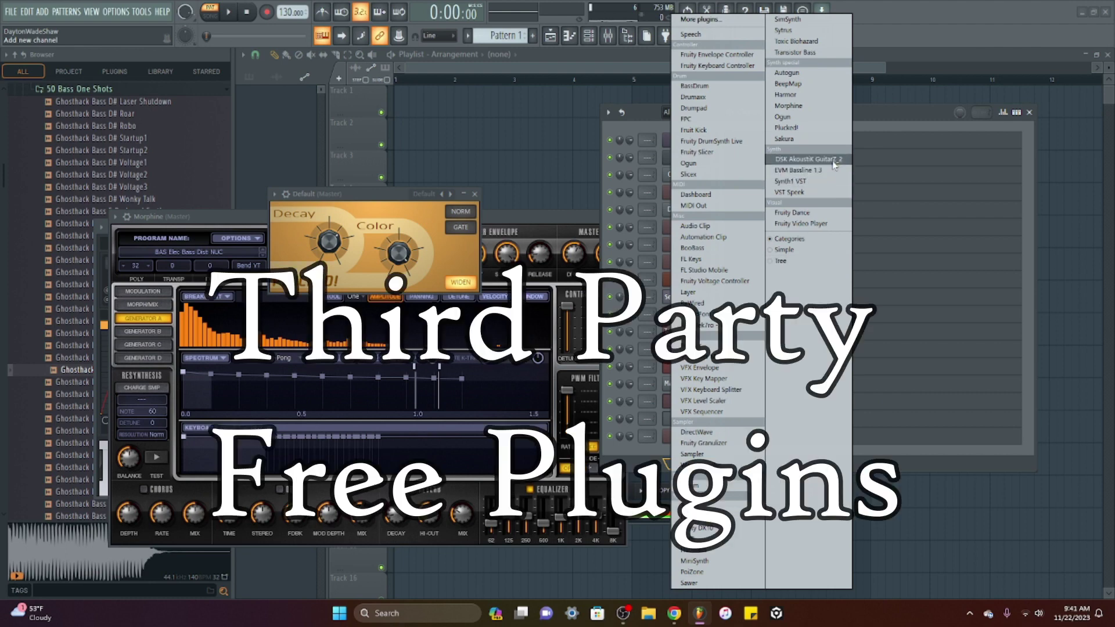
pyautogui.click(818, 196)
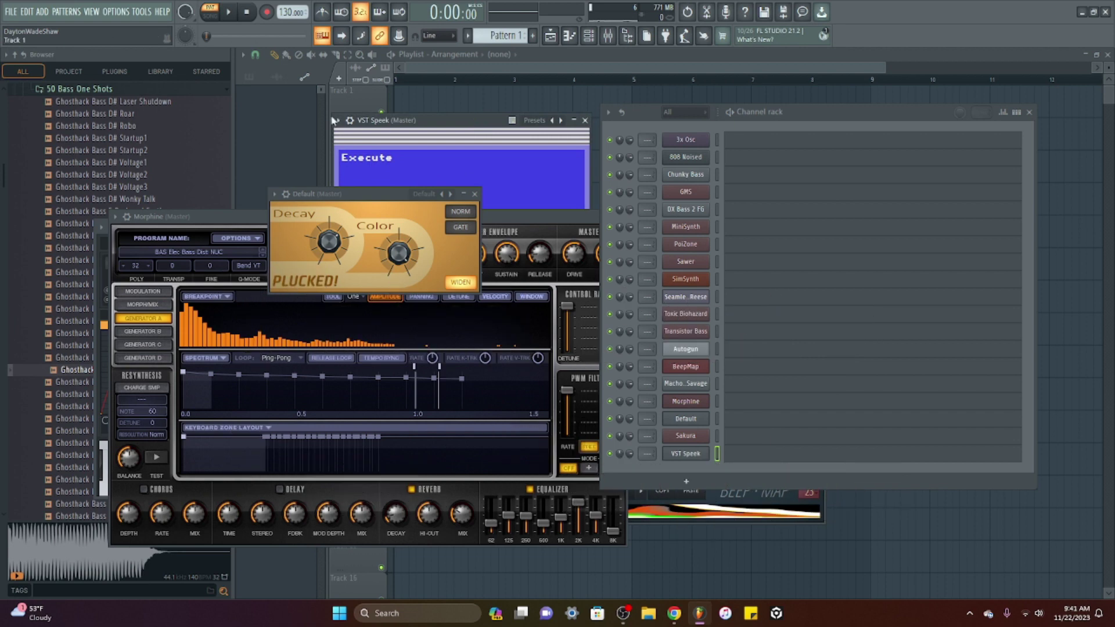
pyautogui.click(334, 120)
pyautogui.click(383, 349)
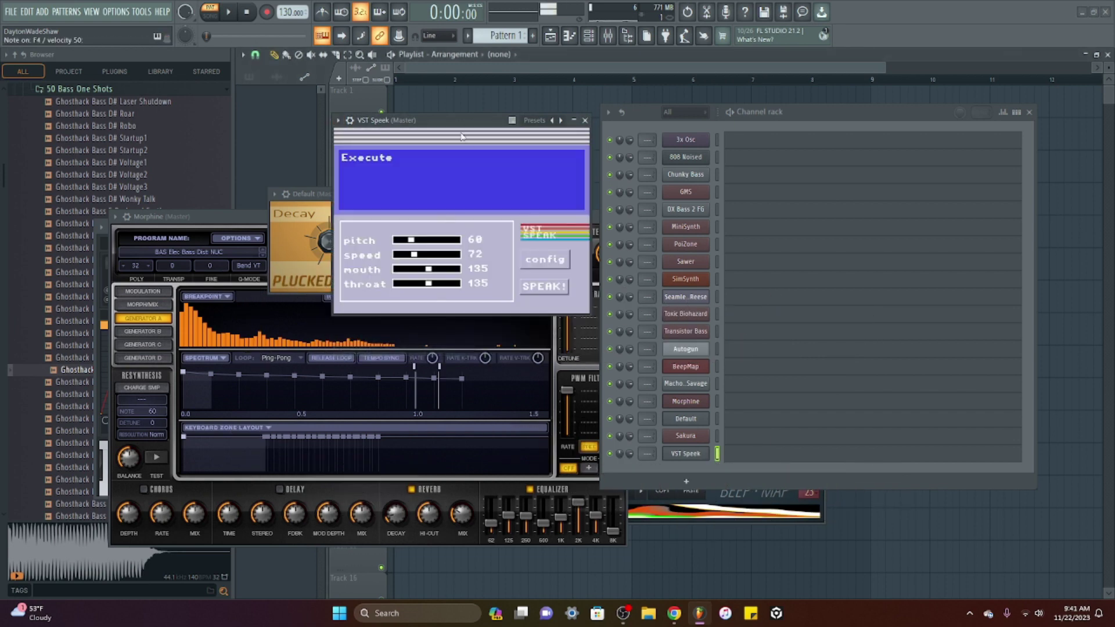
pyautogui.moveTo(457, 125); pyautogui.dragTo(386, 177)
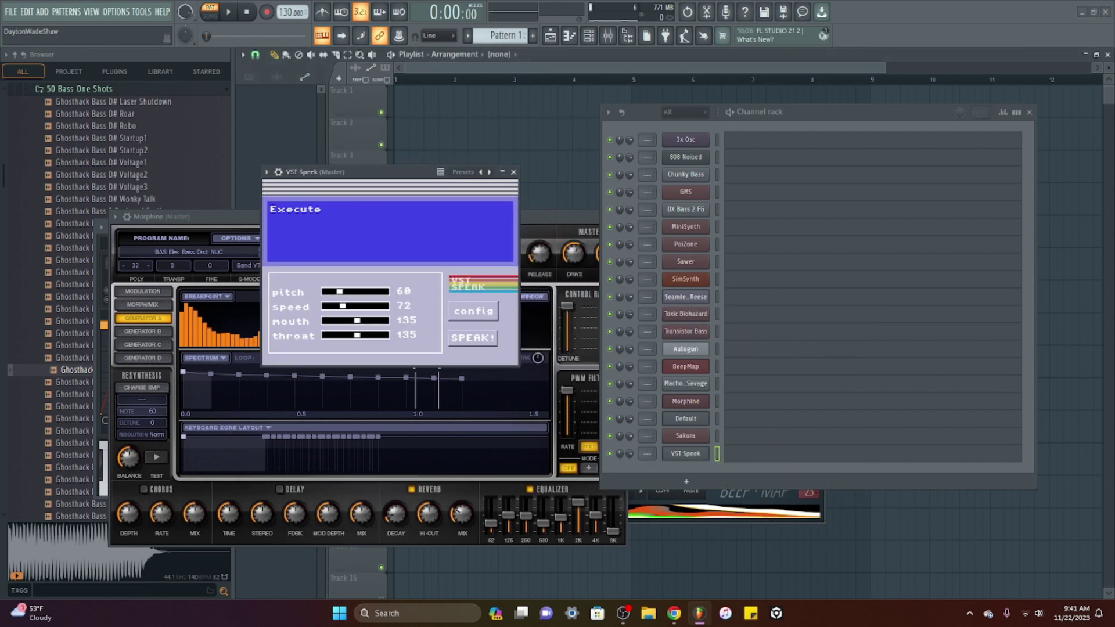
# Set VST Speek's pitch to 32, speed to 53 and mouth to 70, and replace its spoken text with a first name.
pyautogui.moveTo(340, 292); pyautogui.dragTo(342, 330)
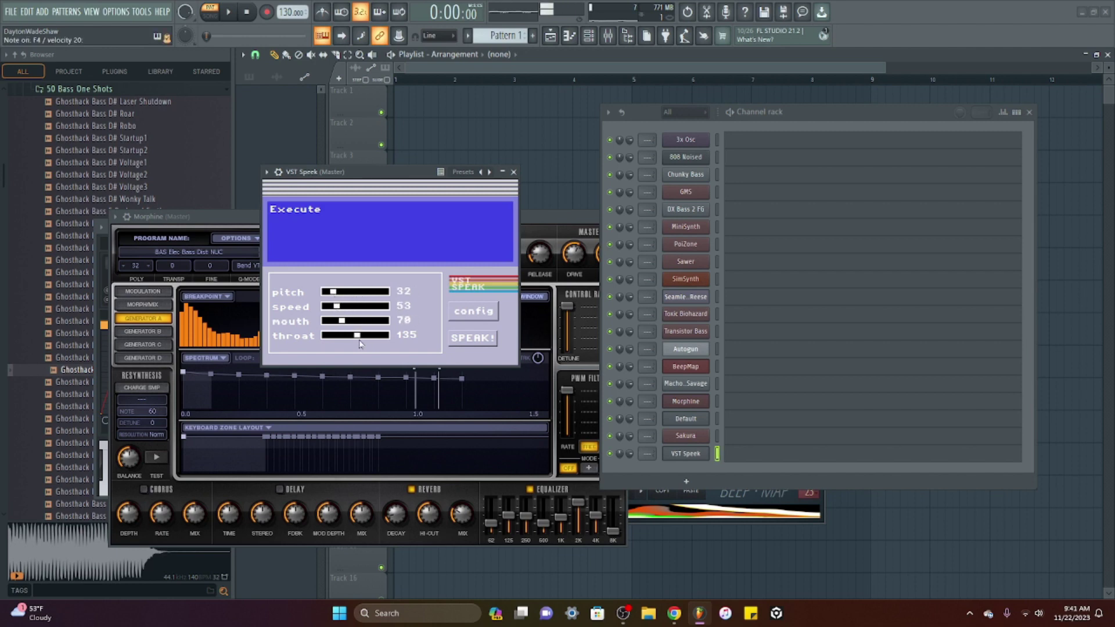
pyautogui.hotkey('ctrl', 'a')
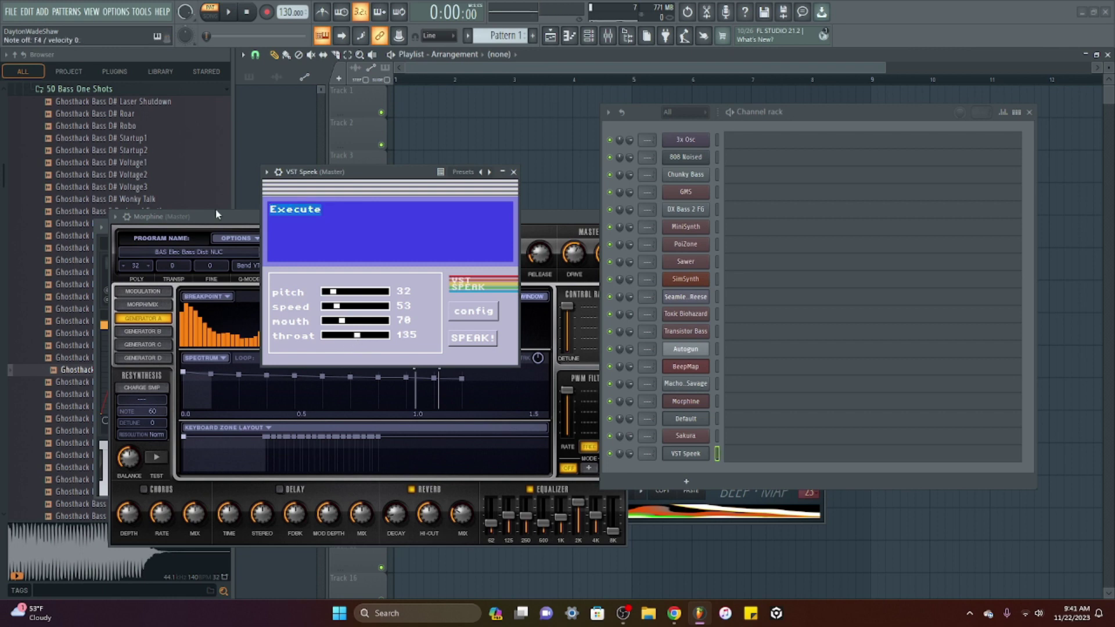
pyautogui.write('dayton')
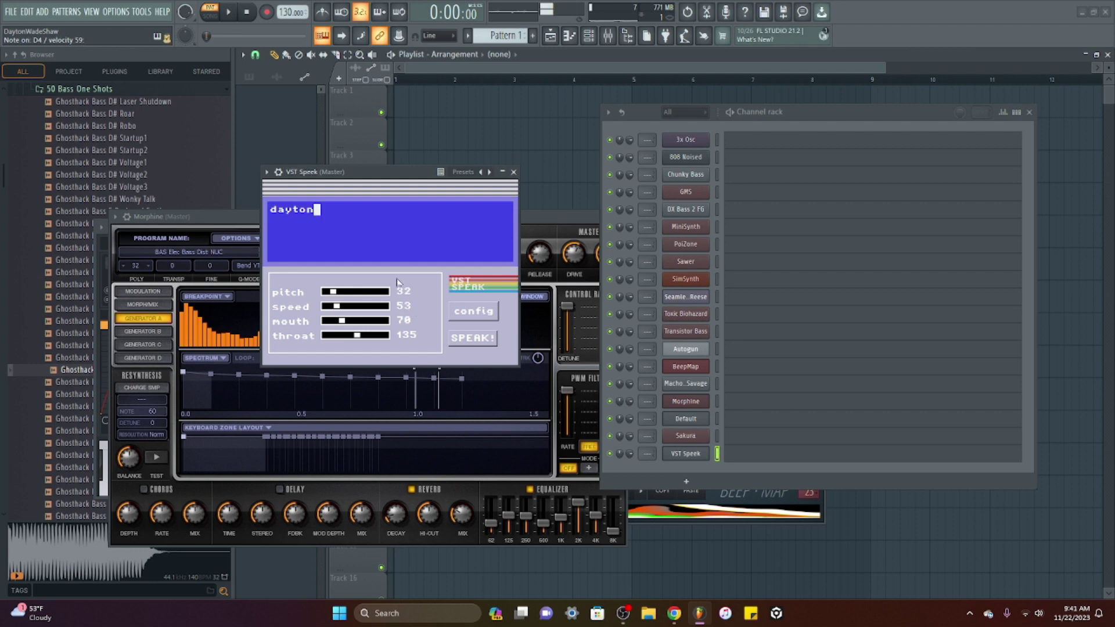
# Set VST Speek's pitch to 87, speed to 93, mouth to 100 and throat to 35, audition the speech, and close the plugin.
pyautogui.moveTo(333, 292); pyautogui.dragTo(334, 336)
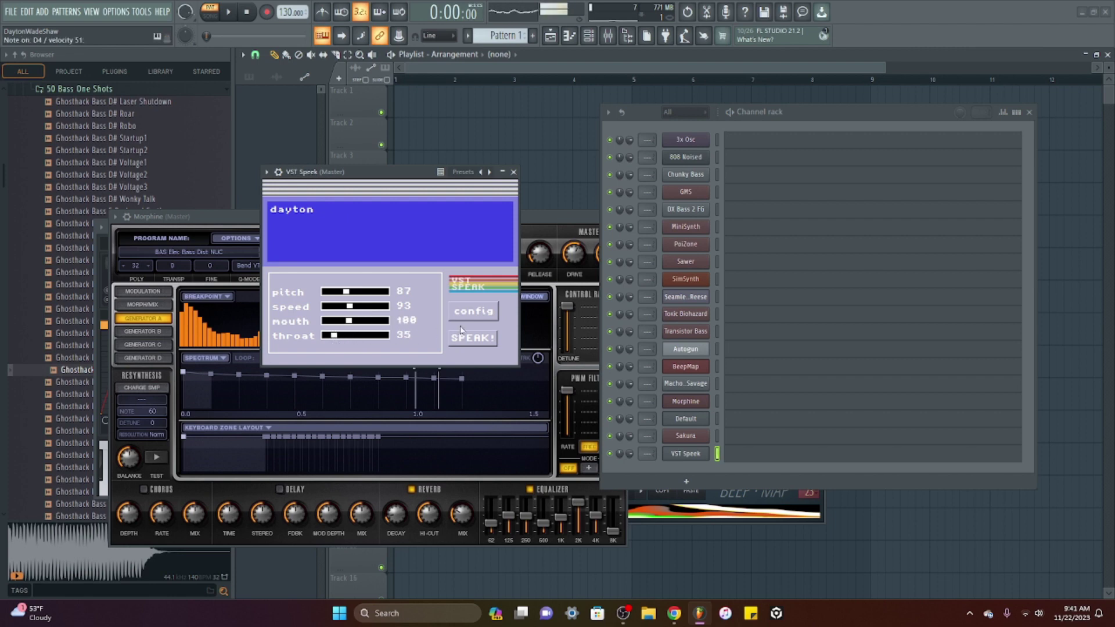
pyautogui.click(484, 317)
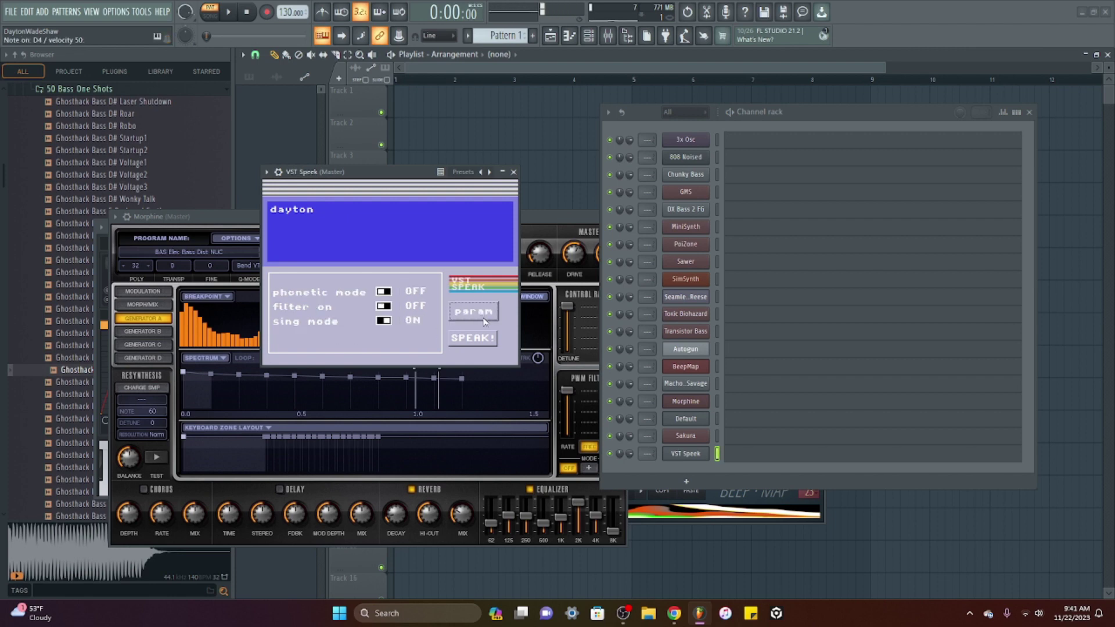
pyautogui.click(477, 320)
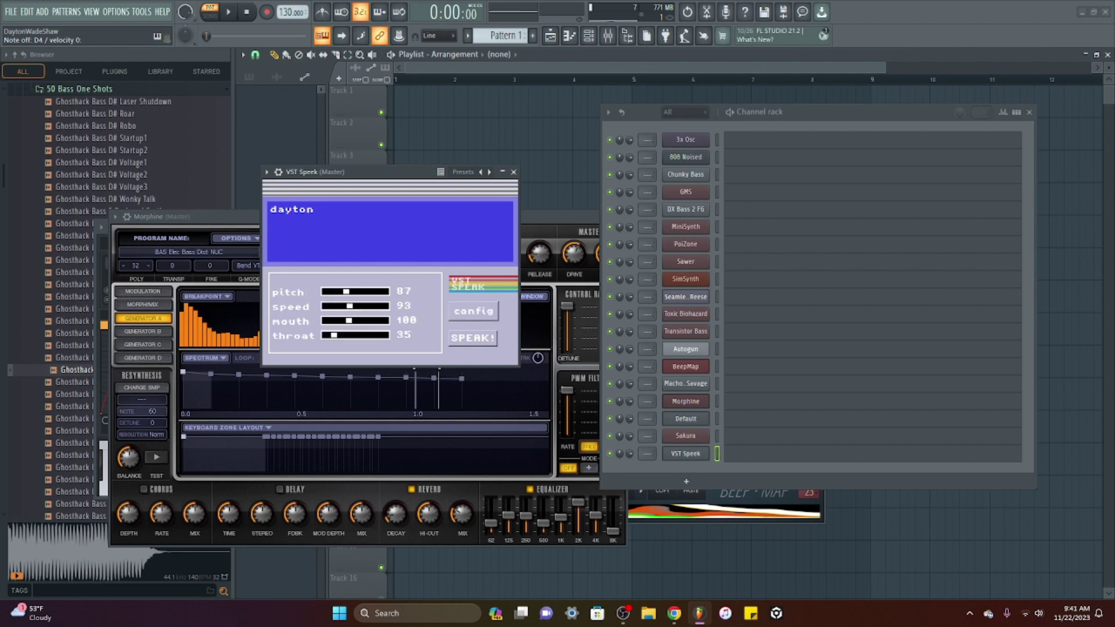
pyautogui.click(485, 343)
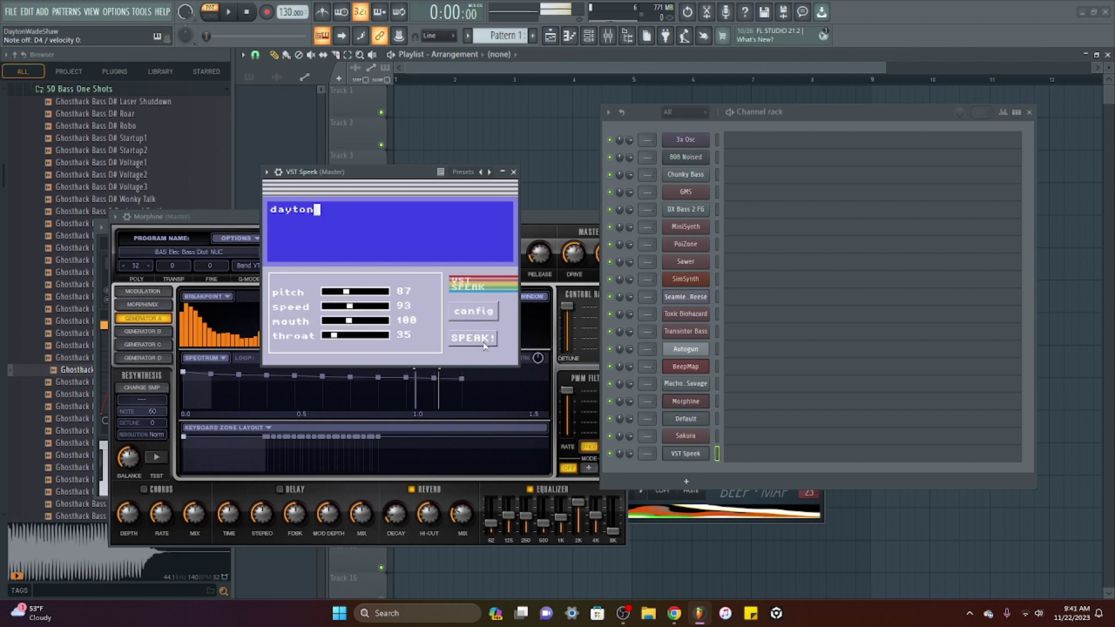
pyautogui.click(514, 172)
# Add Fruity Dance to the Channel rack and move its dancing character away from the Morphine window.
pyautogui.click(686, 481)
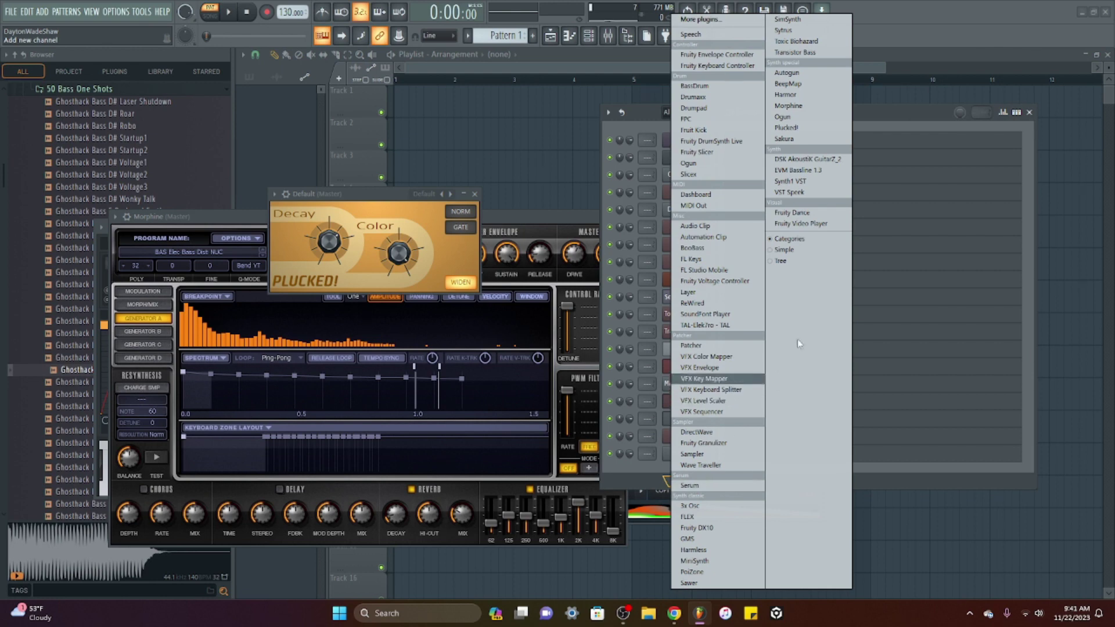
pyautogui.click(792, 212)
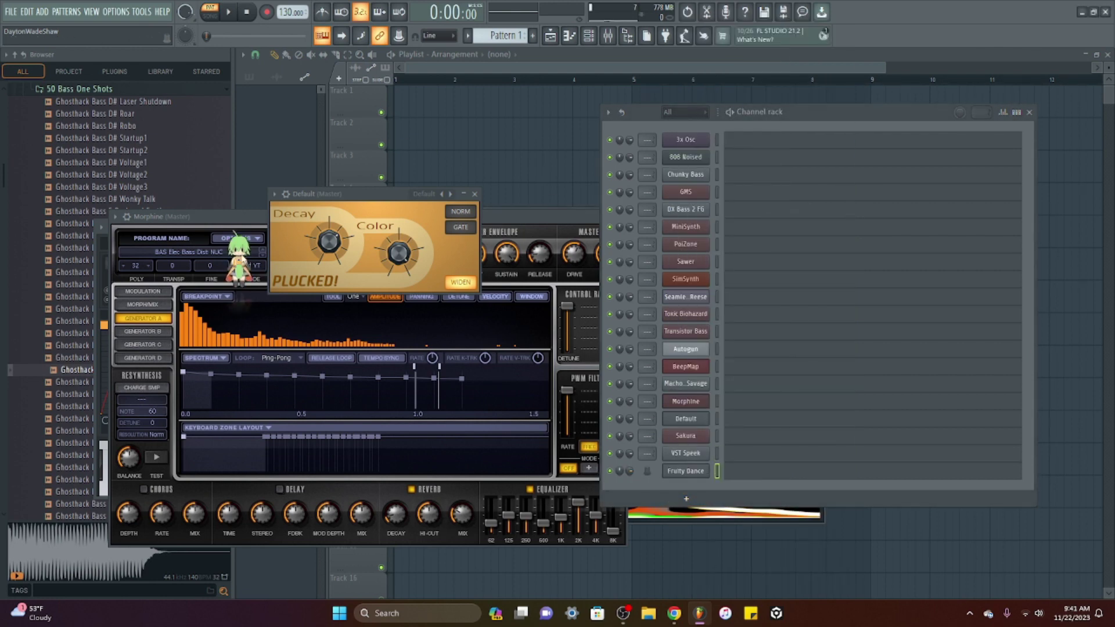
pyautogui.moveTo(238, 258); pyautogui.dragTo(1007, 543)
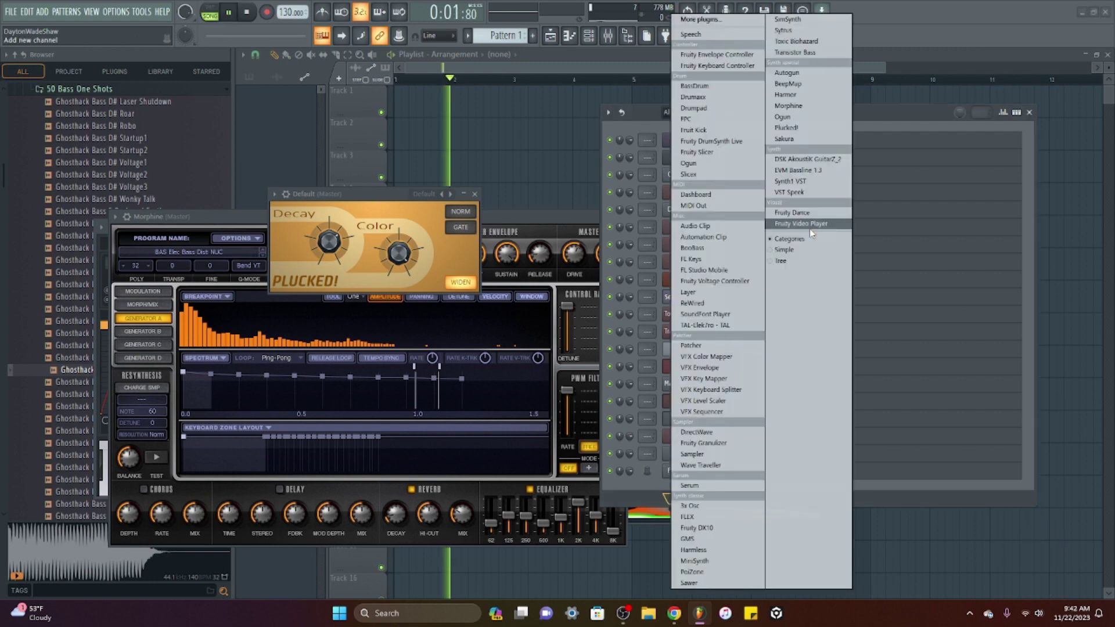
# Add Fruity Video Player to the Channel rack, detach its window, and try its playback and file-opening controls.
pyautogui.click(808, 224)
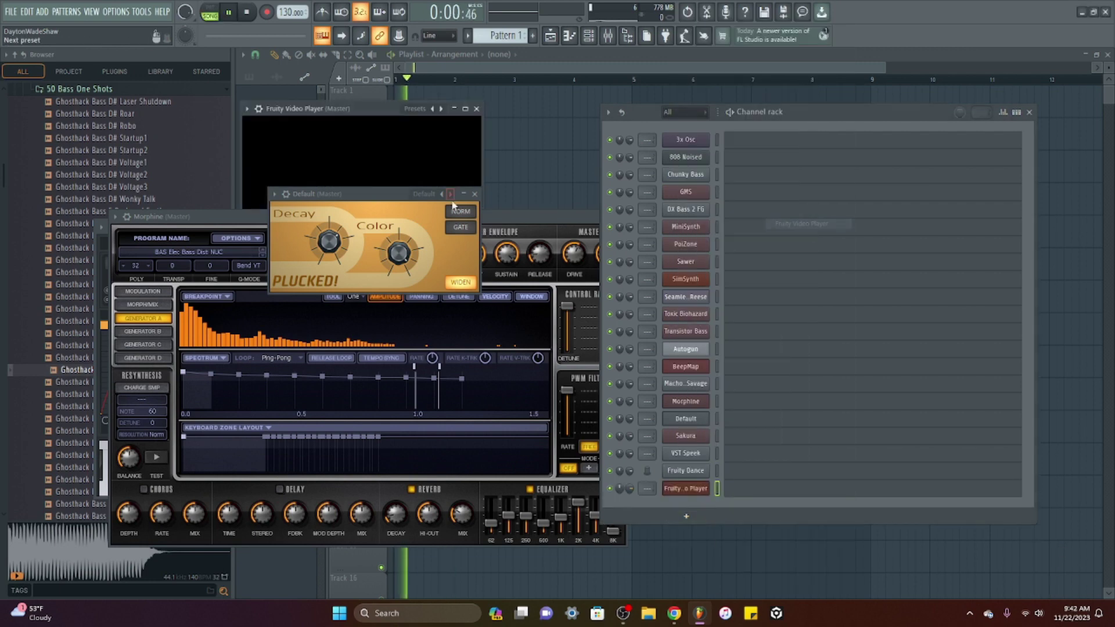
pyautogui.click(248, 109)
pyautogui.click(306, 343)
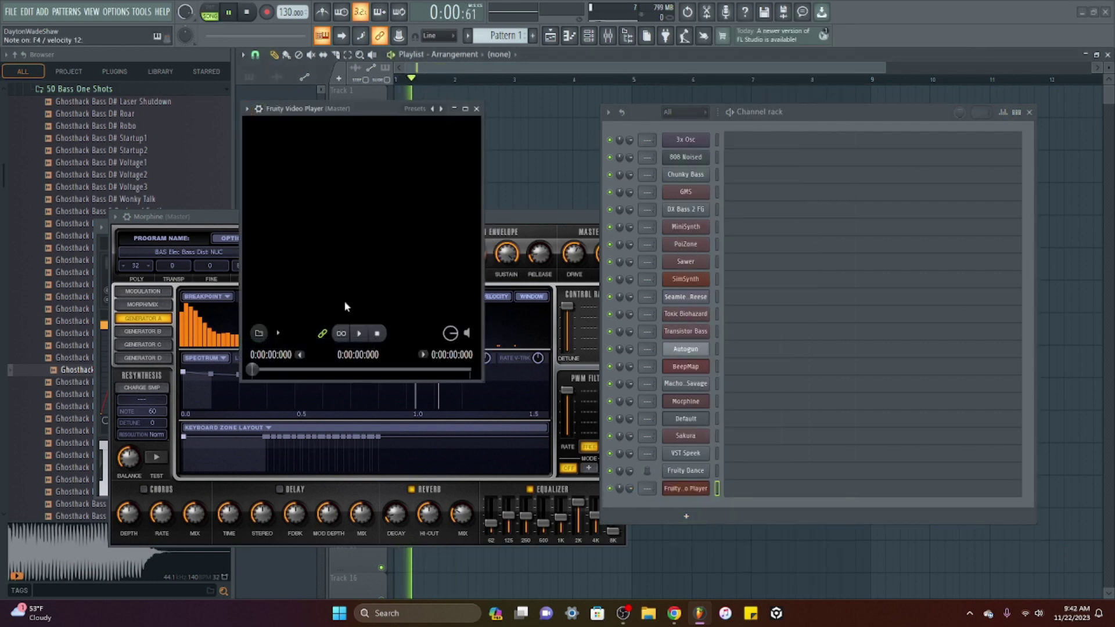
pyautogui.click(359, 334)
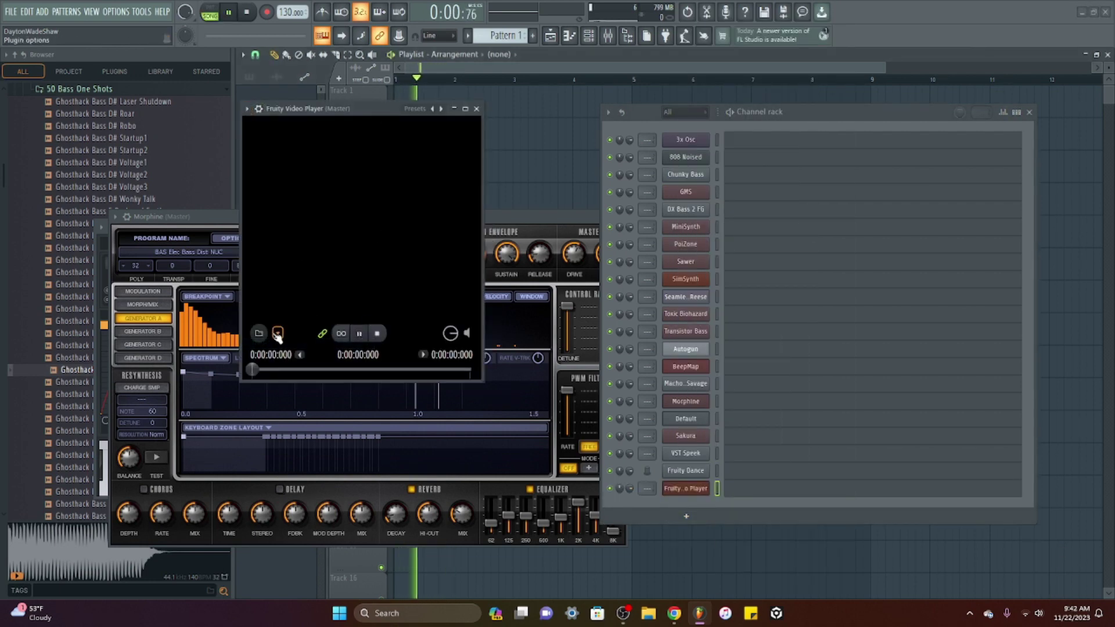
pyautogui.click(258, 333)
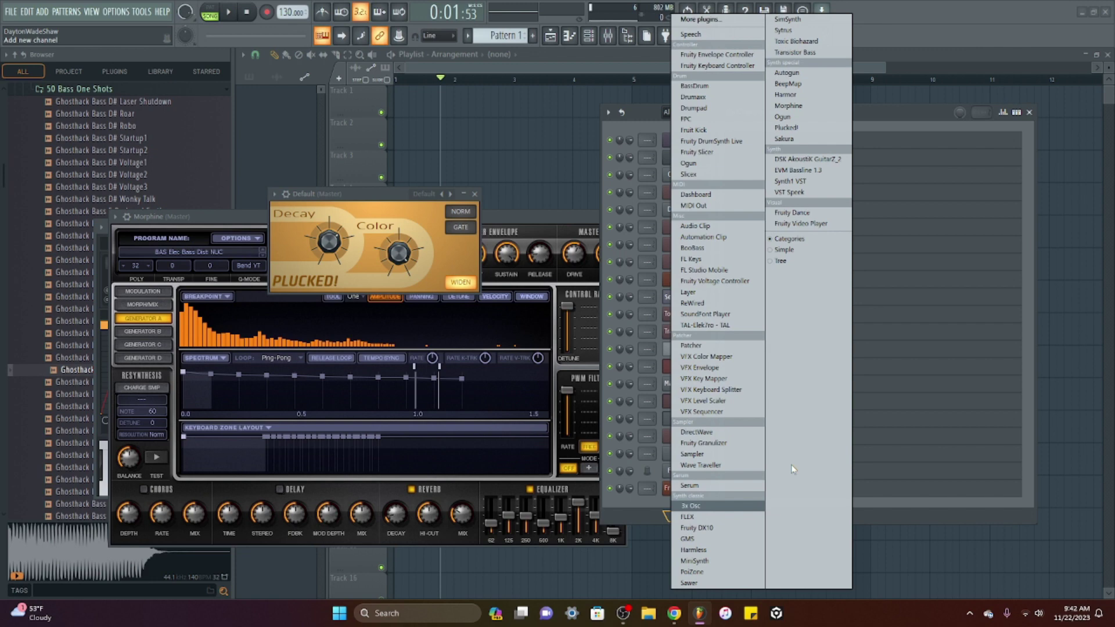
# Dismiss the list of available plugins and move the Channel rack window farther away from Morphine.
pyautogui.click(916, 112)
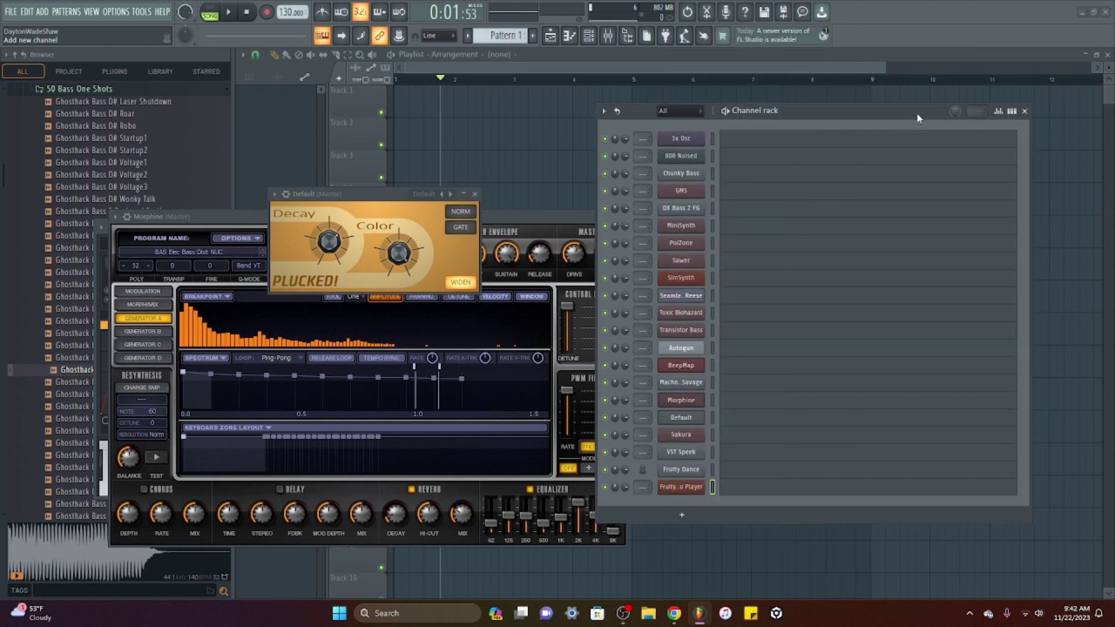
pyautogui.moveTo(916, 112); pyautogui.dragTo(972, 113)
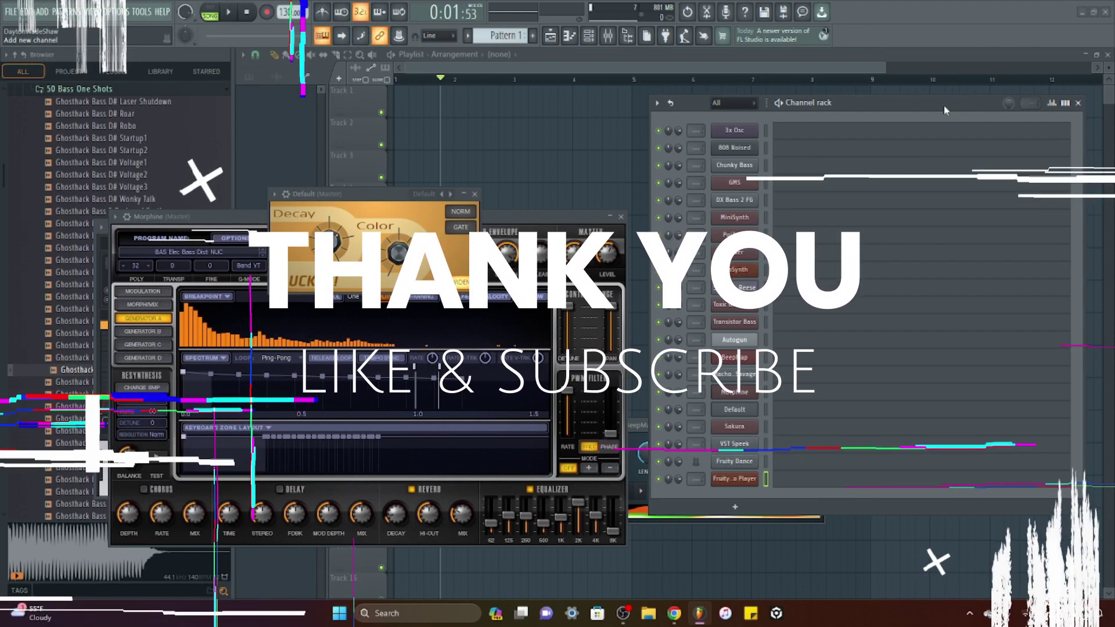
pyautogui.moveTo(621, 617)
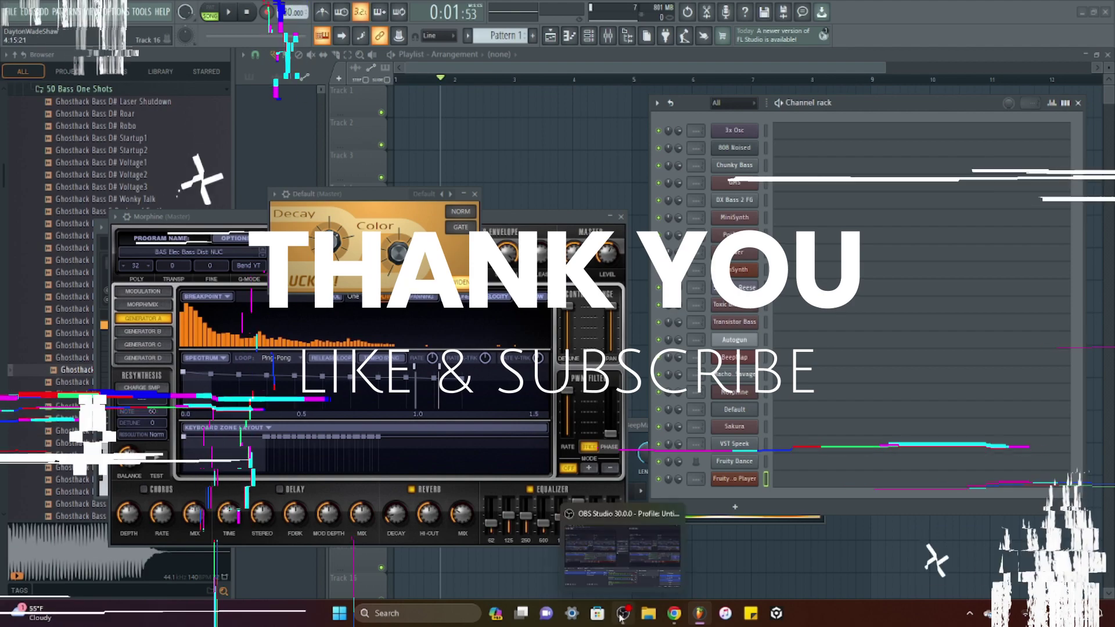